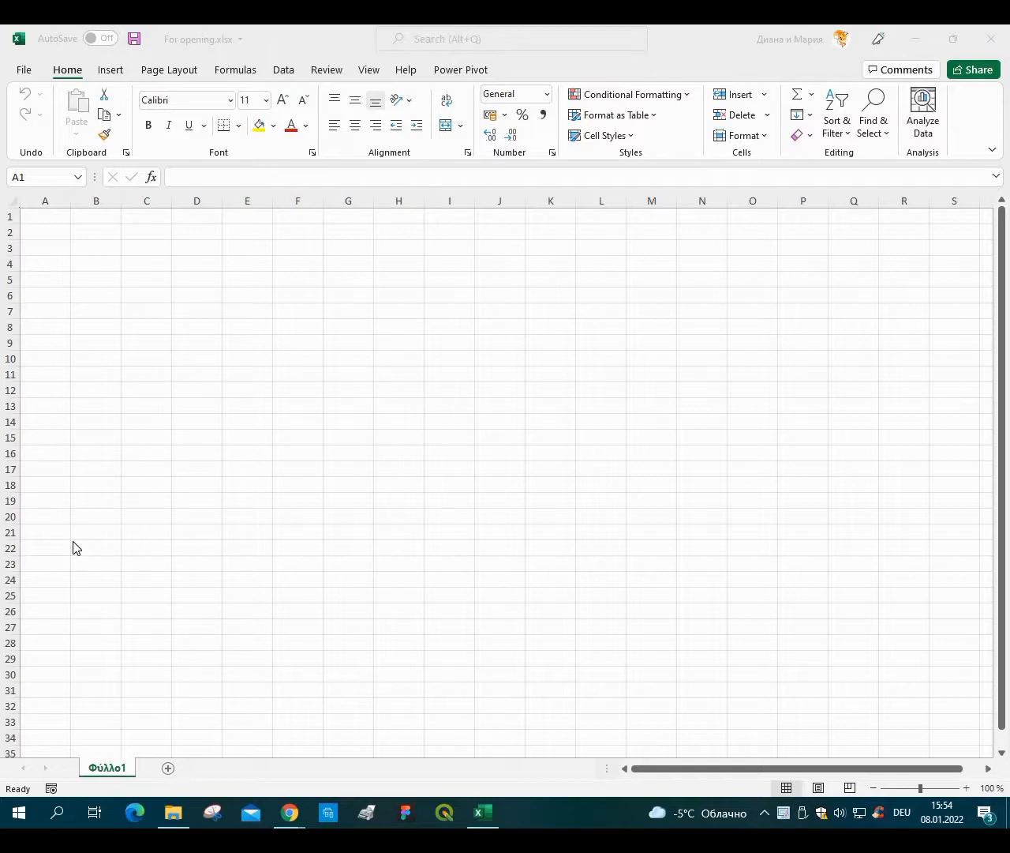
# Check the Tabula website, then launch tabula.exe from the tabula-win-1.2.1 folder.
pyautogui.click(302, 811)
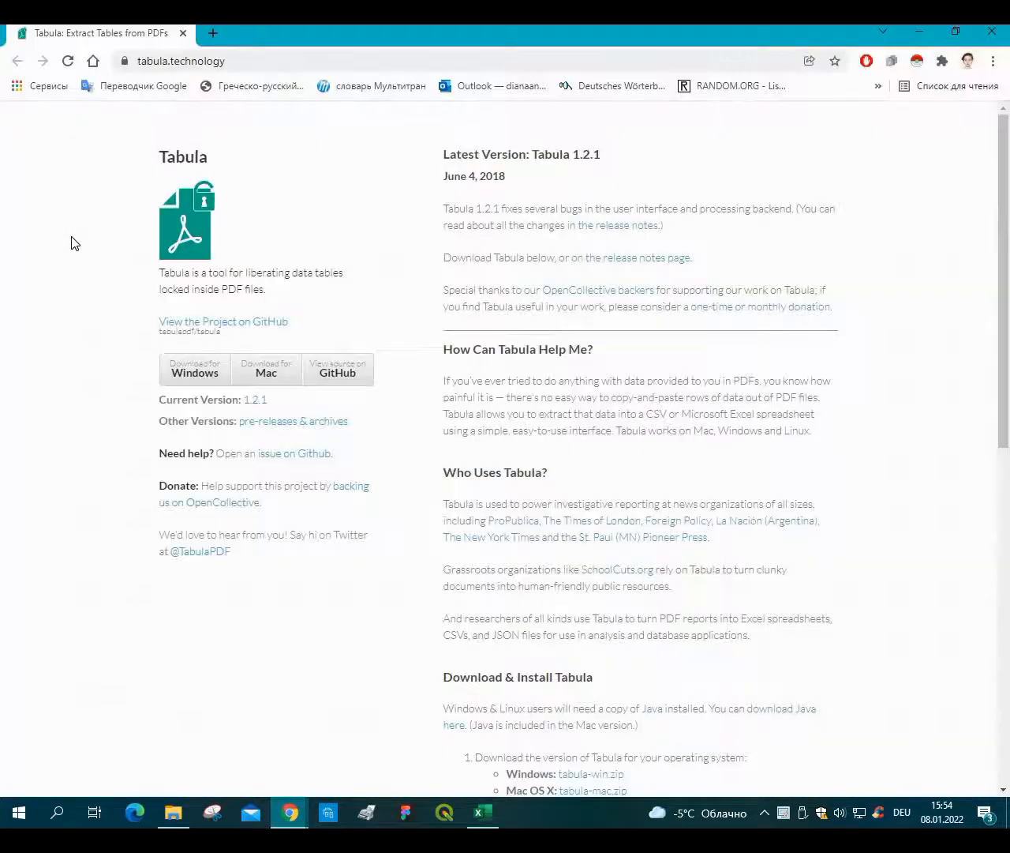
pyautogui.click(172, 813)
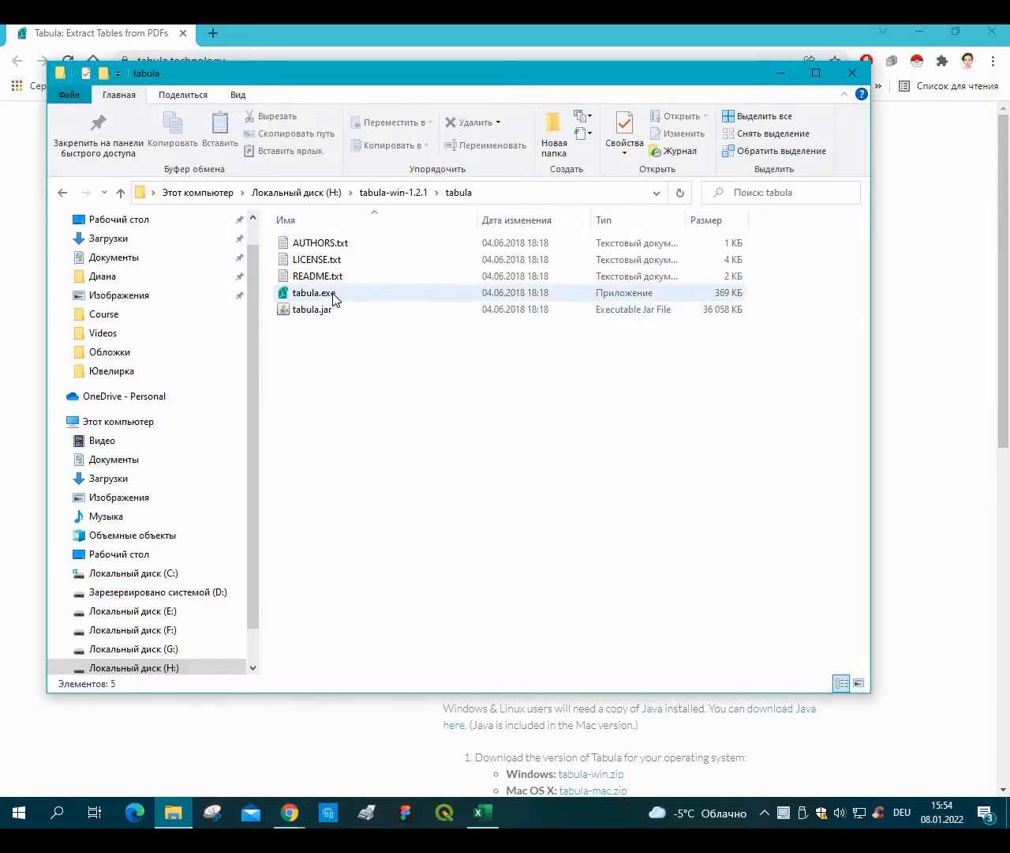
pyautogui.doubleClick(316, 292)
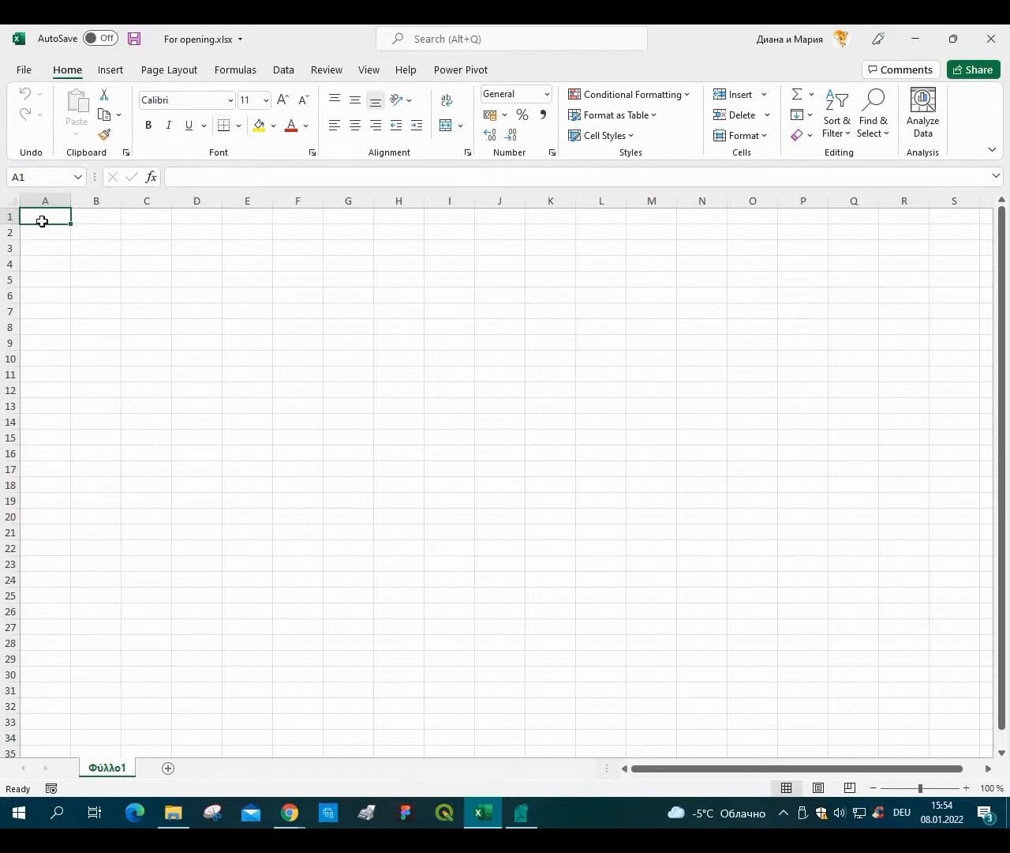
# Import data from the PDF file un1.pdf in the Course folder on Local Disk (H:).
pyautogui.click(281, 72)
pyautogui.click(30, 109)
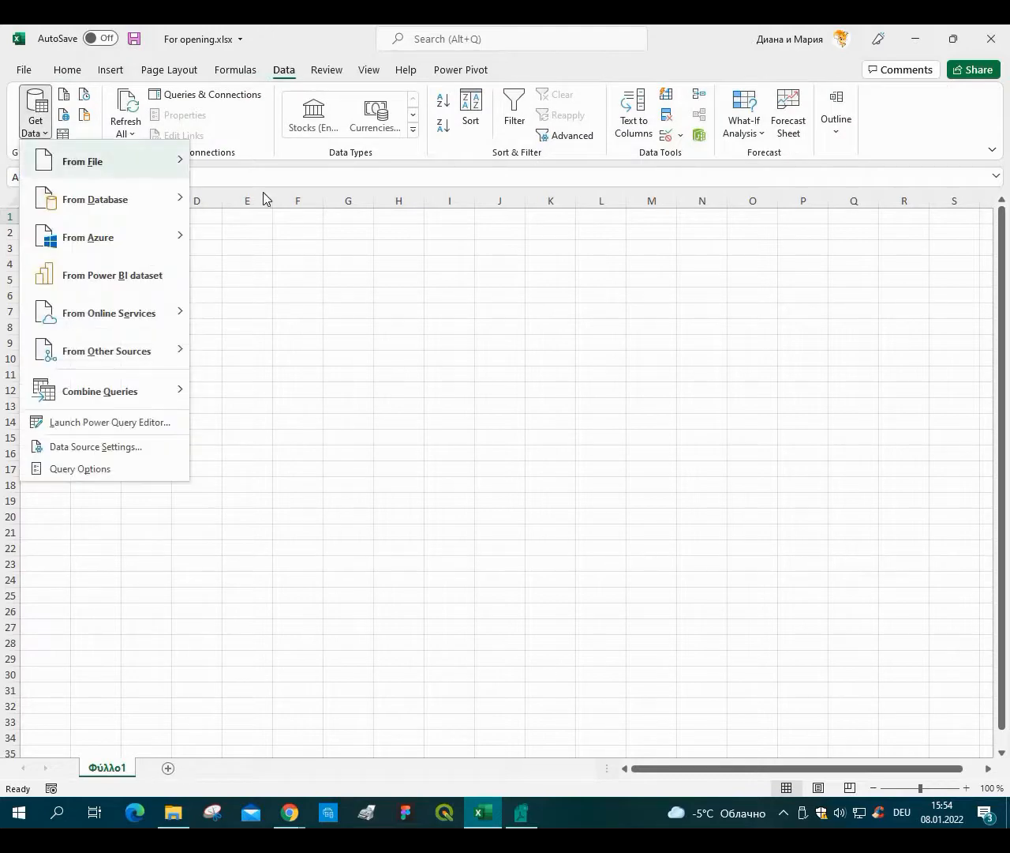
pyautogui.moveTo(101, 161)
pyautogui.click(280, 312)
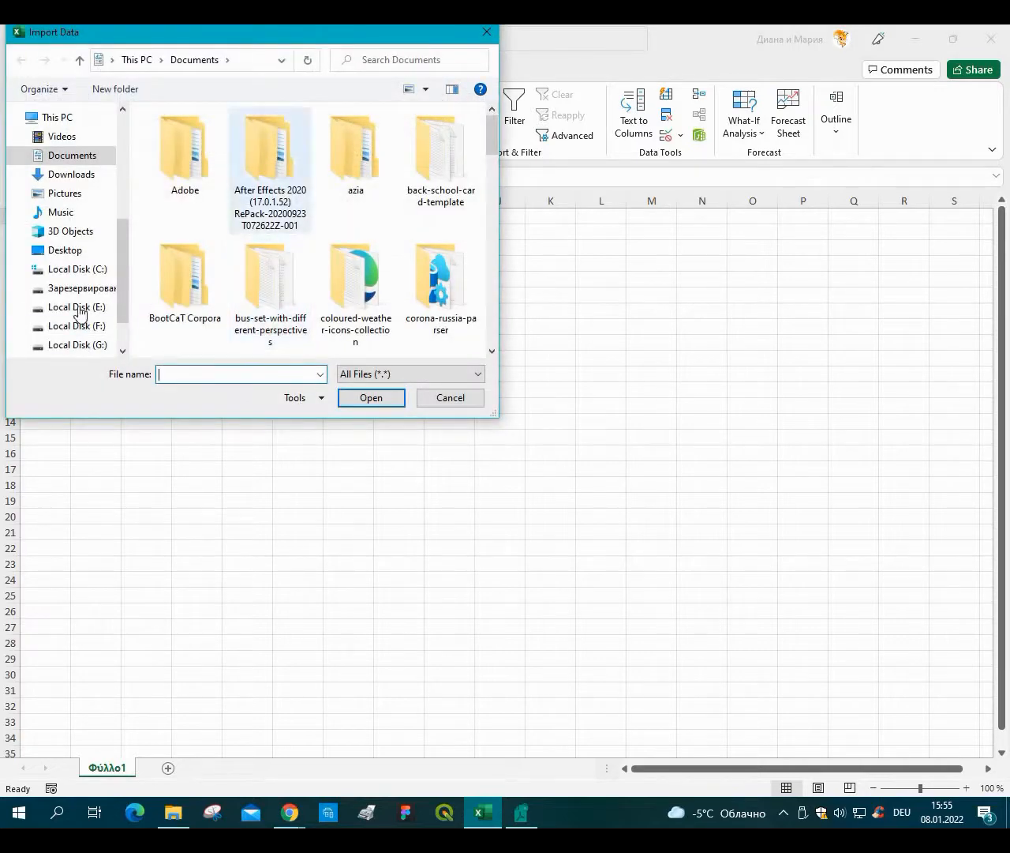
pyautogui.scroll(-2, 81, 308)
pyautogui.click(79, 300)
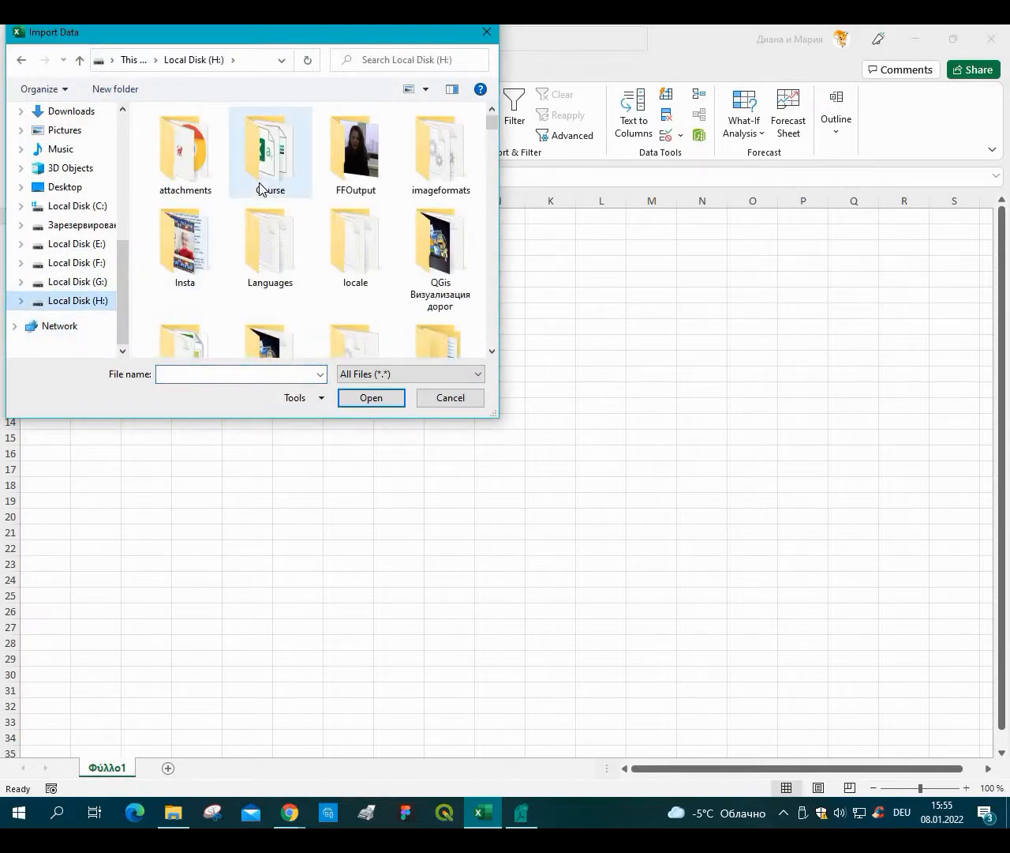
pyautogui.doubleClick(265, 158)
pyautogui.scroll(-1, 367, 318)
pyautogui.doubleClick(367, 318)
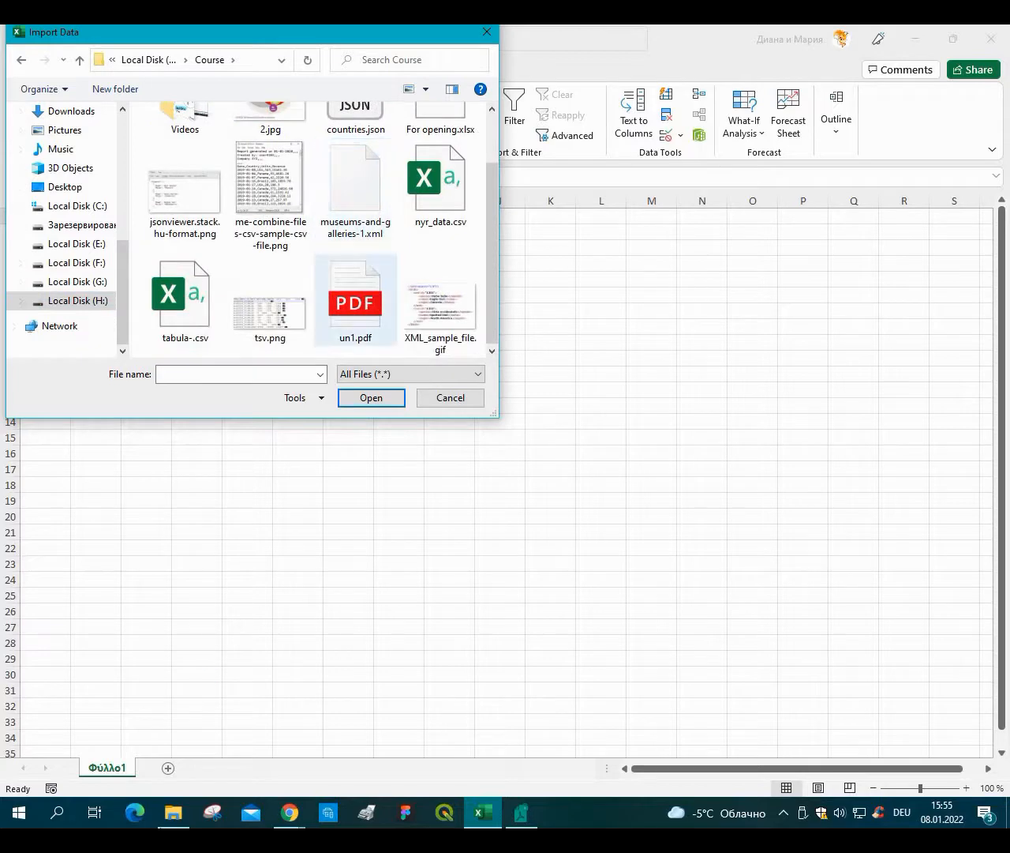
# Open un1.pdf from the Course folder in the browser to view its tables.
pyautogui.click(173, 812)
pyautogui.click(308, 191)
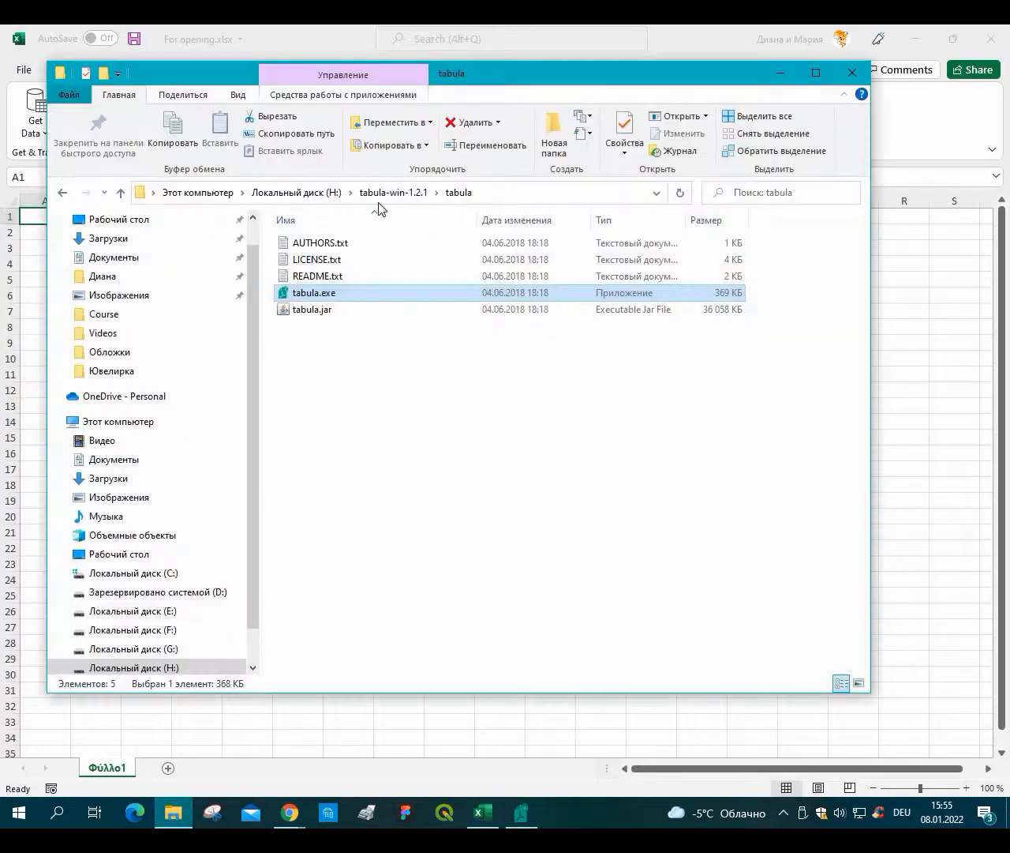
pyautogui.doubleClick(412, 270)
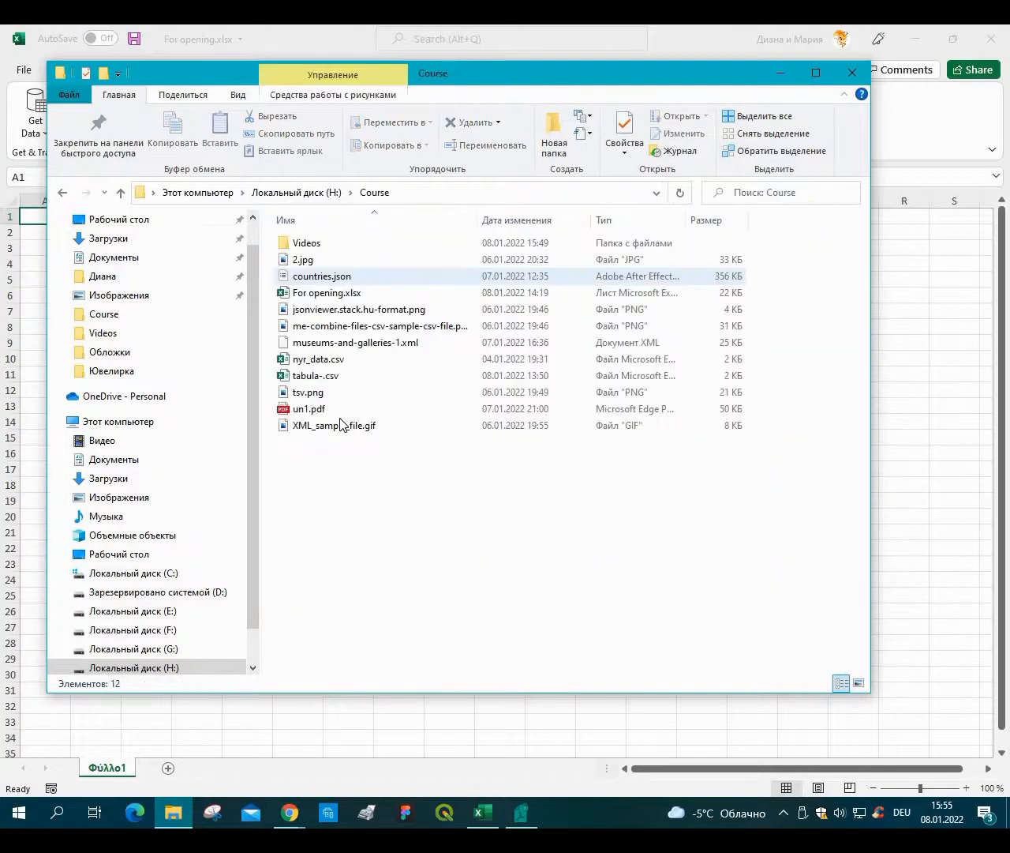
pyautogui.click(342, 424)
pyautogui.click(342, 409)
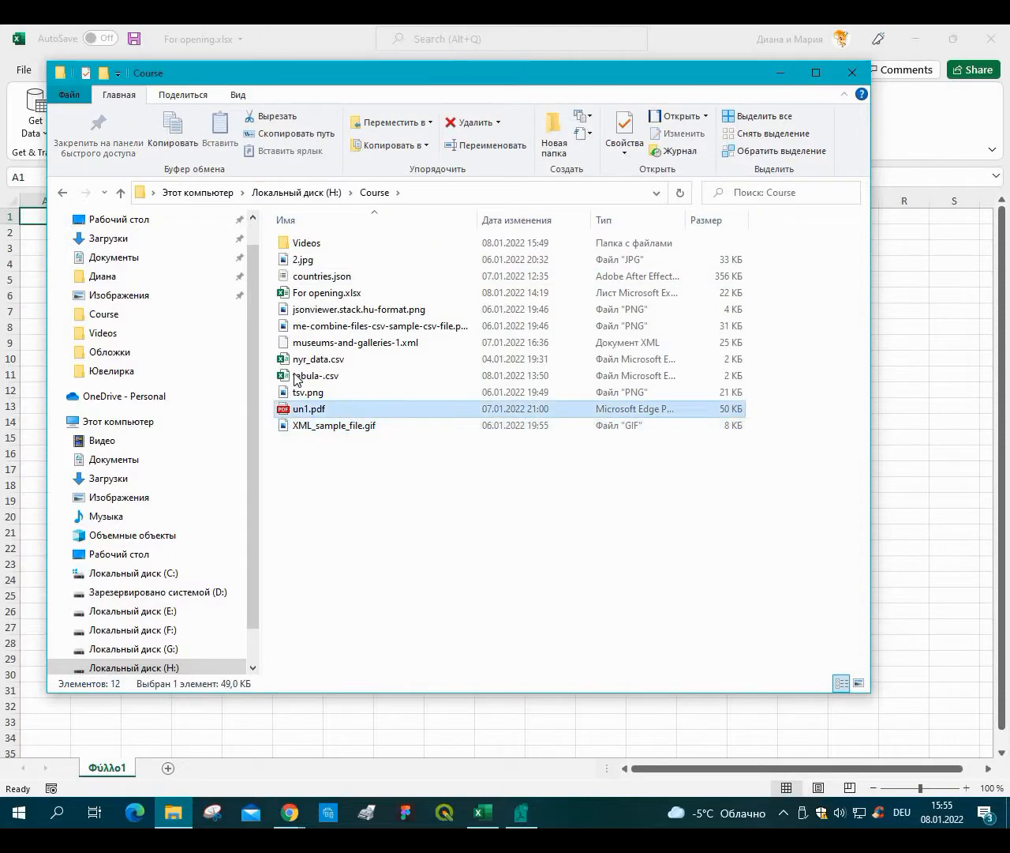
pyautogui.press('Return')
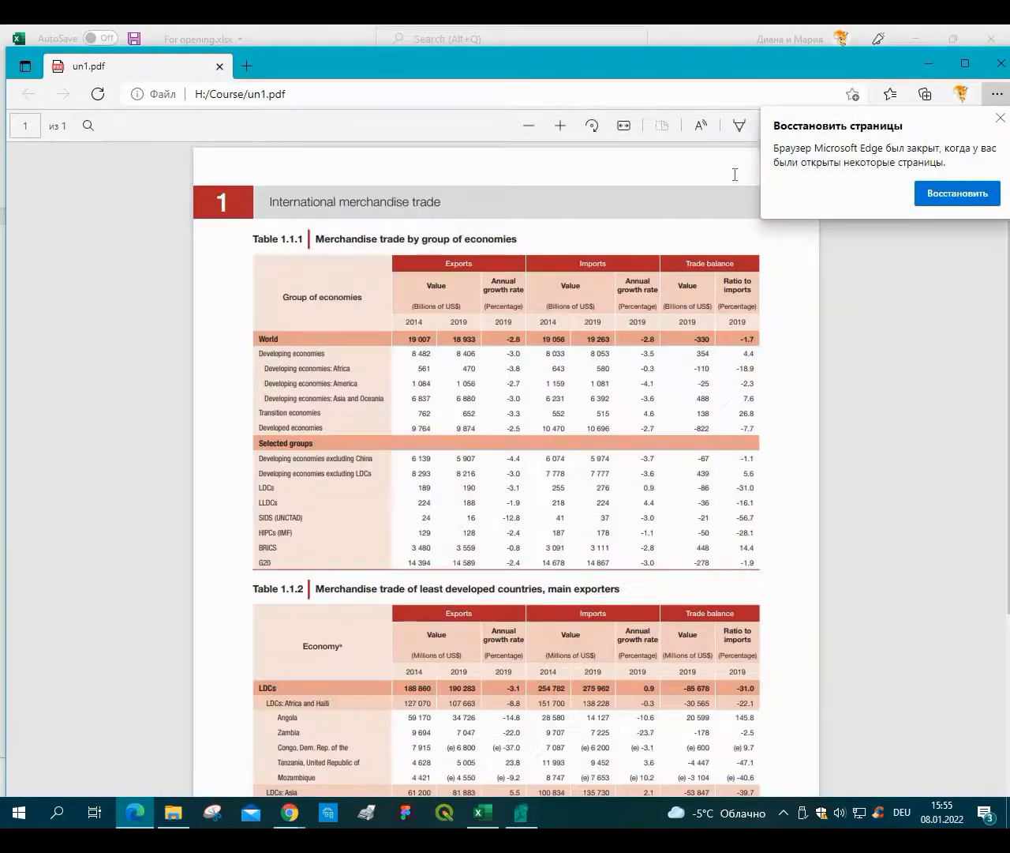
pyautogui.click(1000, 117)
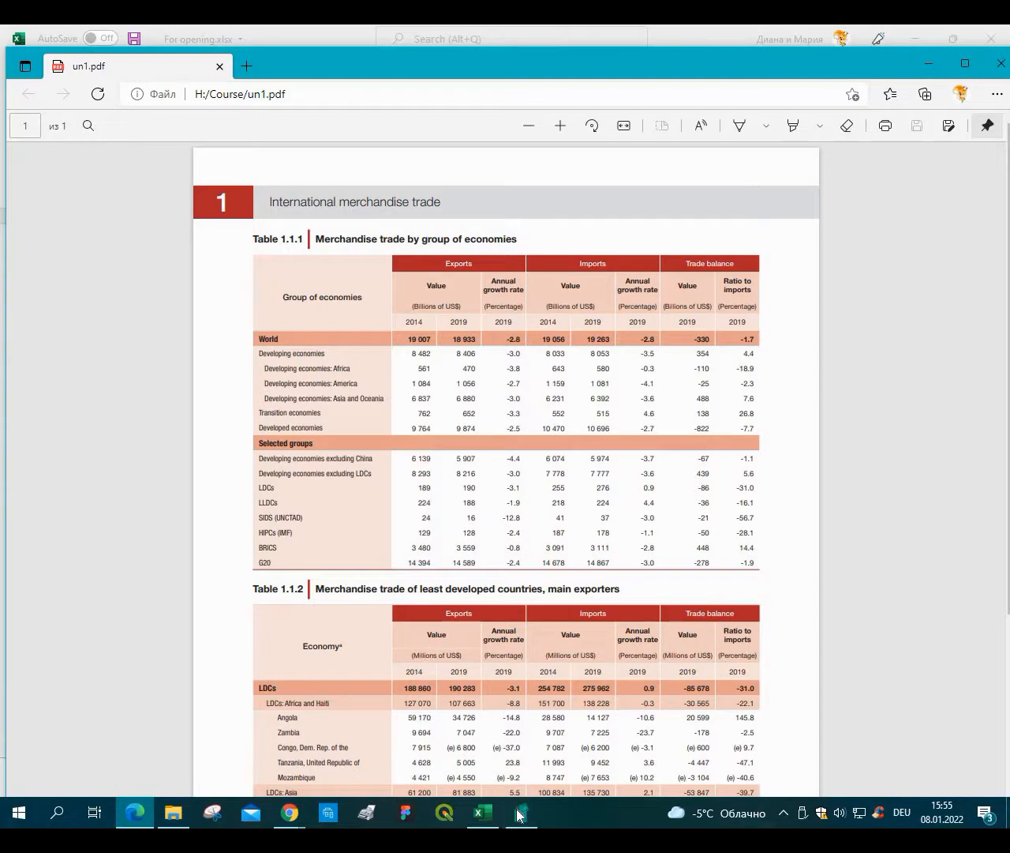
pyautogui.click(1000, 556)
# Return to the Navigator and preview the tables detected in un1.pdf.
pyautogui.click(520, 811)
pyautogui.click(483, 811)
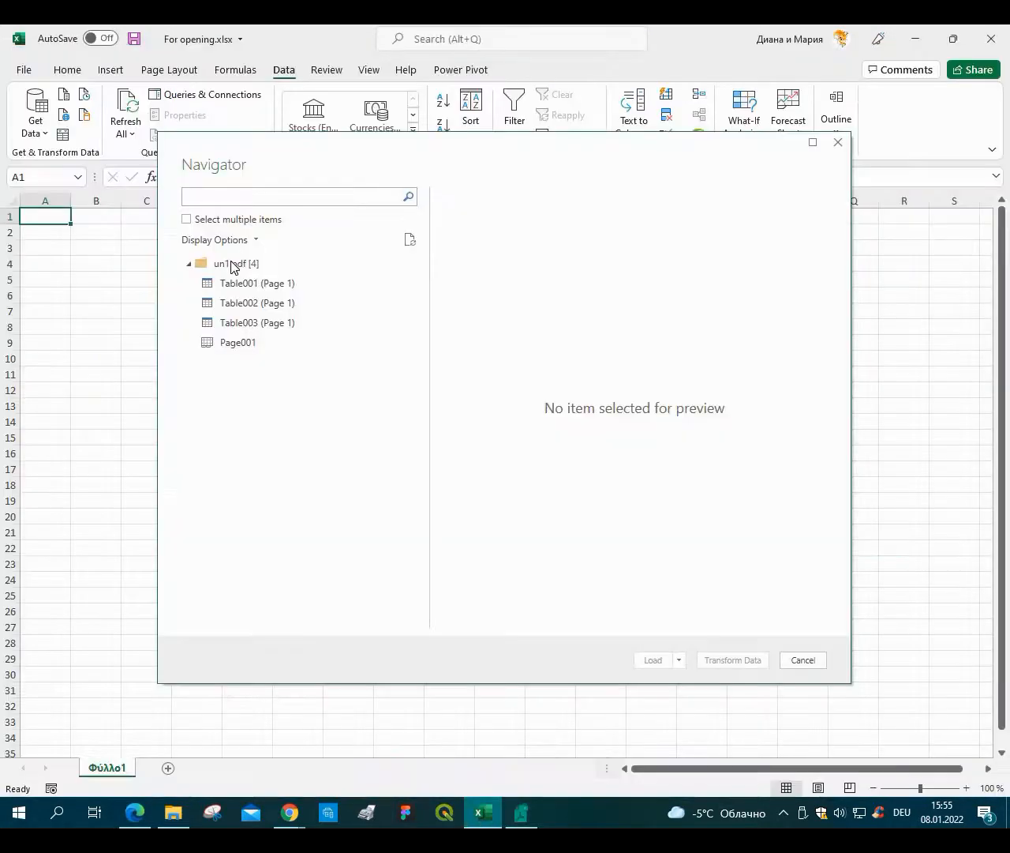
pyautogui.click(232, 270)
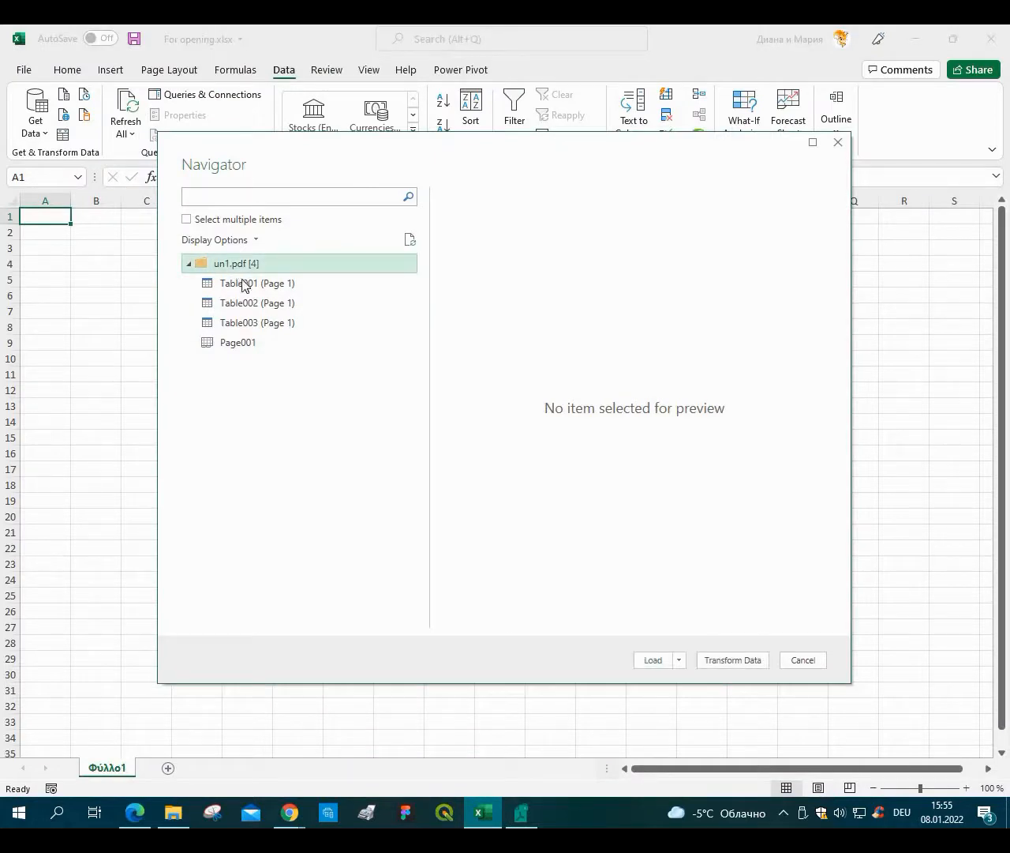
pyautogui.click(253, 341)
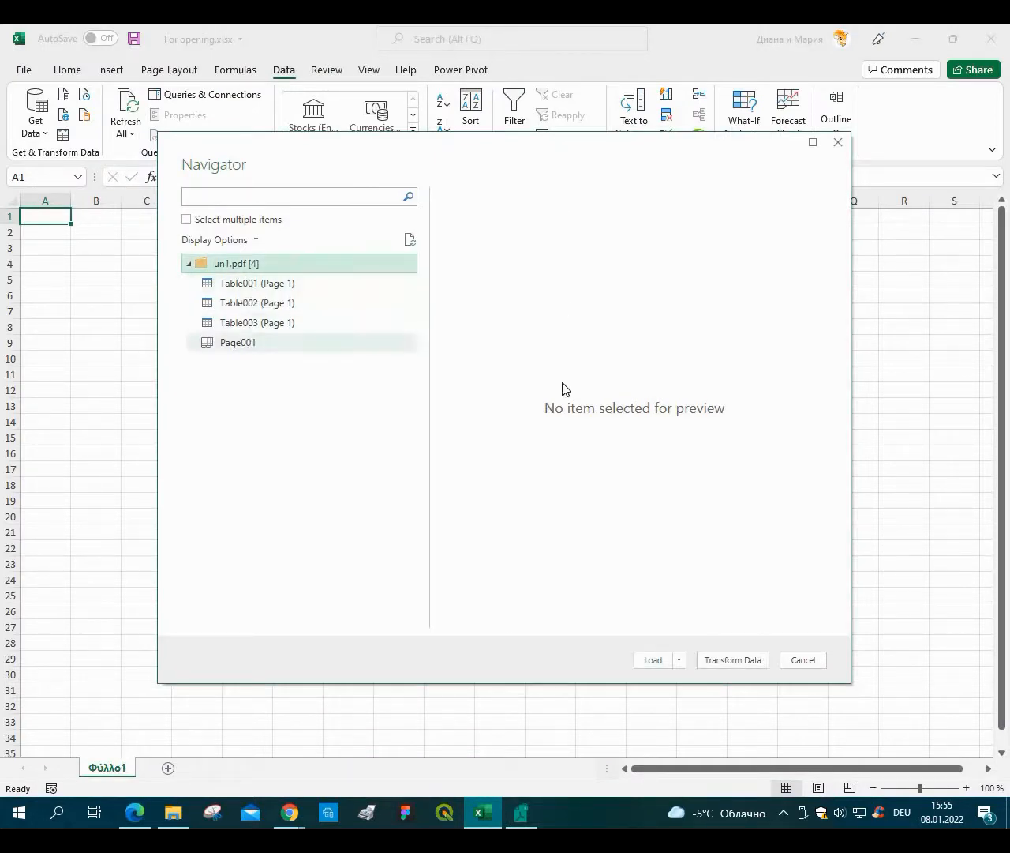
pyautogui.click(245, 282)
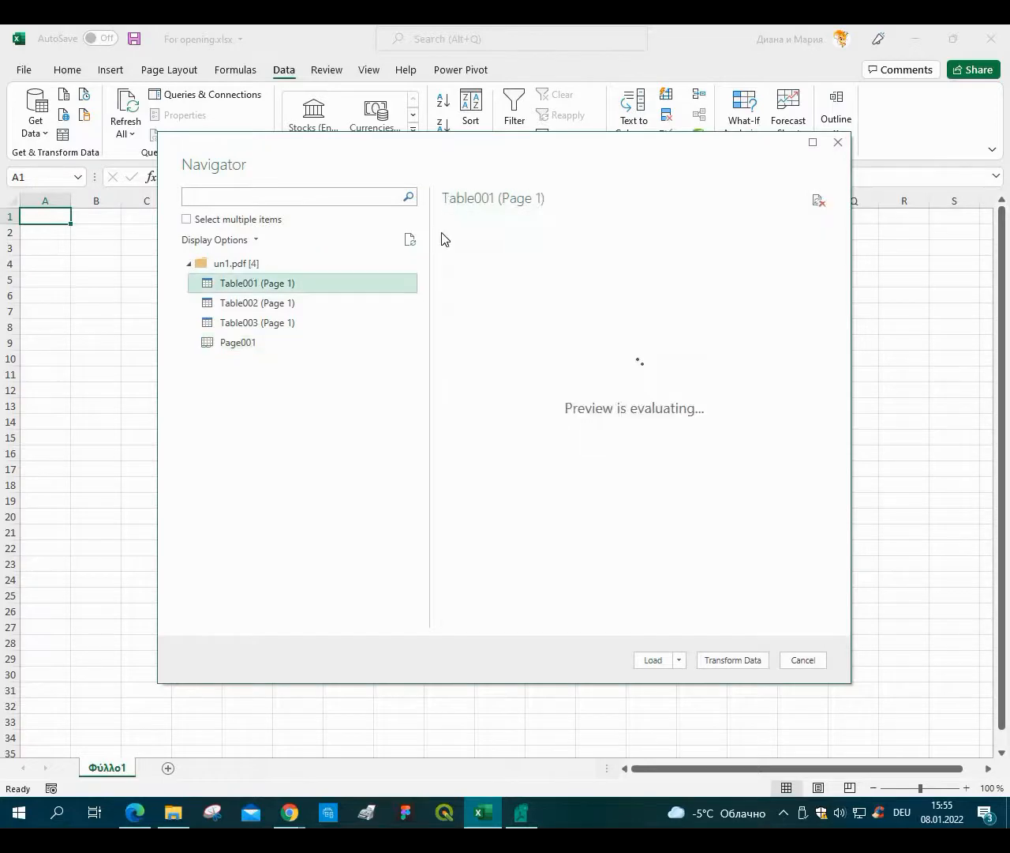
pyautogui.click(288, 304)
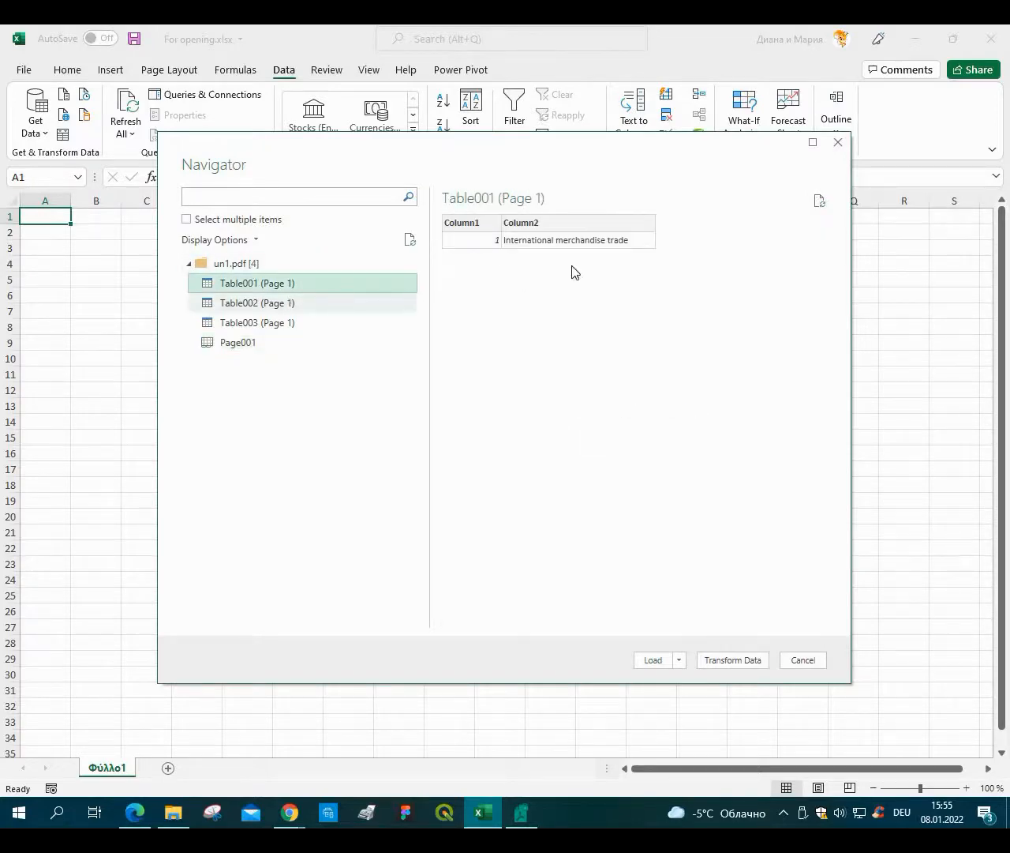
# Compare with the PDF and load Table002 (Page 1) into a new worksheet.
pyautogui.moveTo(714, 623); pyautogui.dragTo(122, 818)
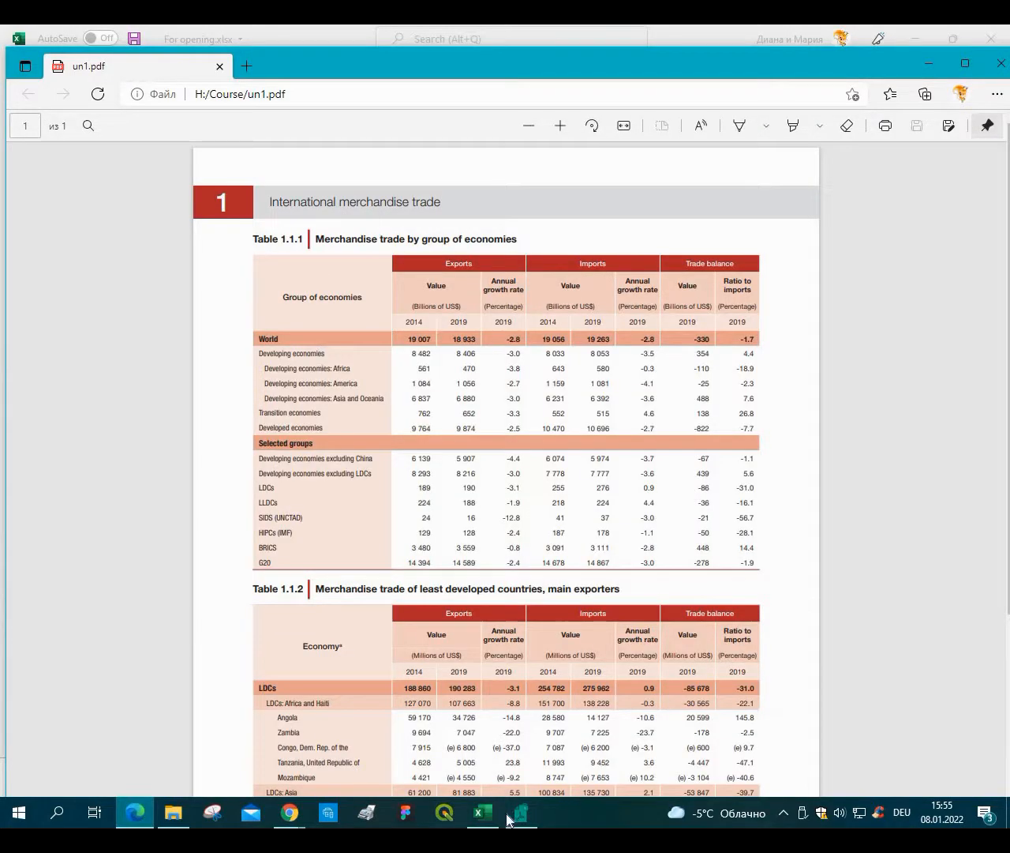
pyautogui.click(485, 813)
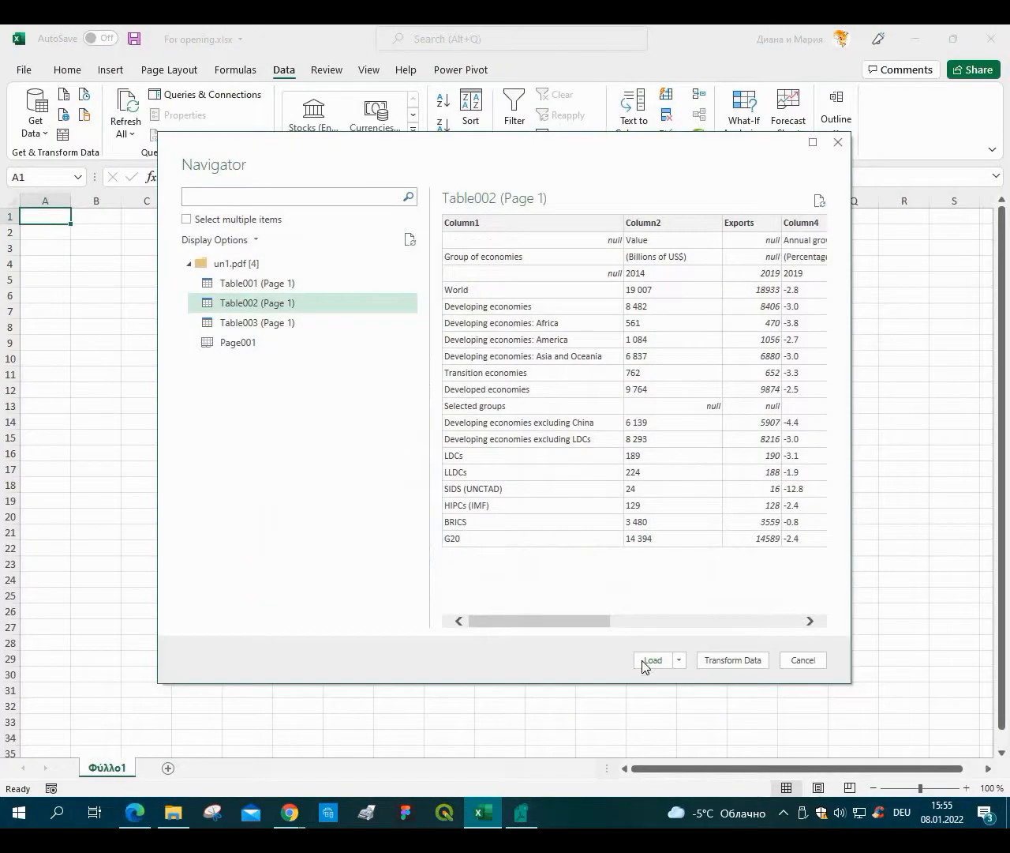
pyautogui.click(643, 665)
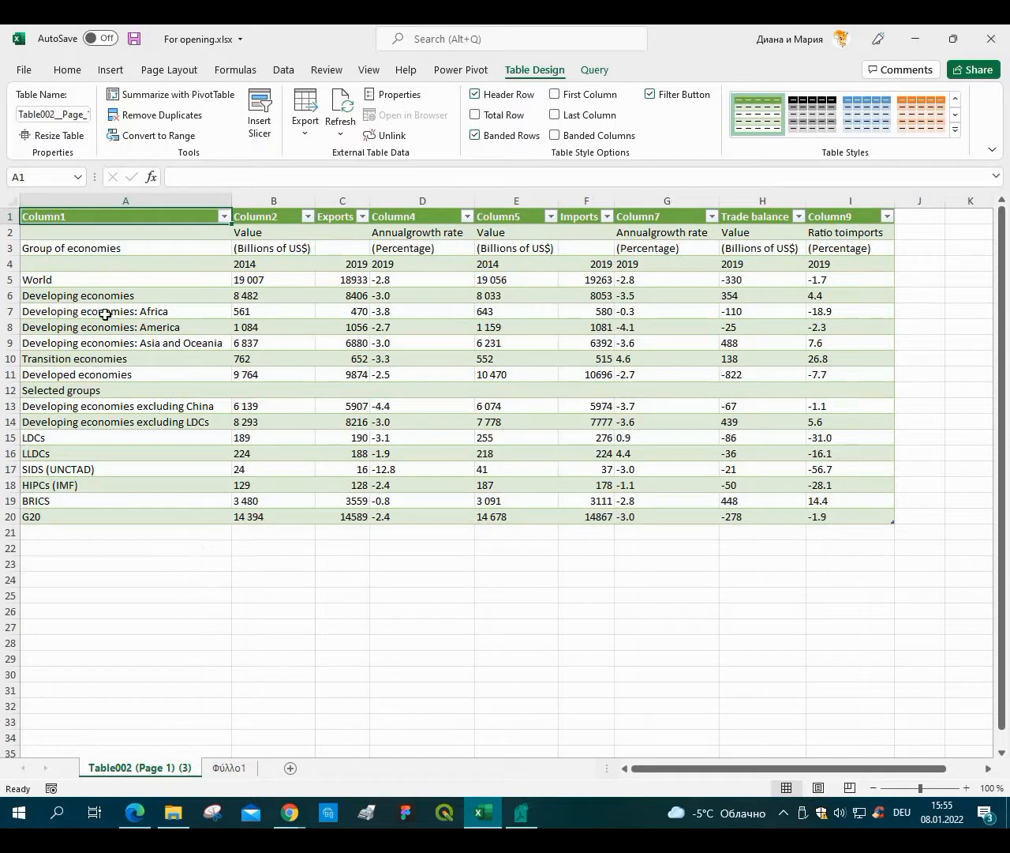
# Select the table's four header rows to examine them.
pyautogui.moveTo(58, 216); pyautogui.dragTo(45, 262)
pyautogui.moveTo(415, 298); pyautogui.dragTo(823, 270)
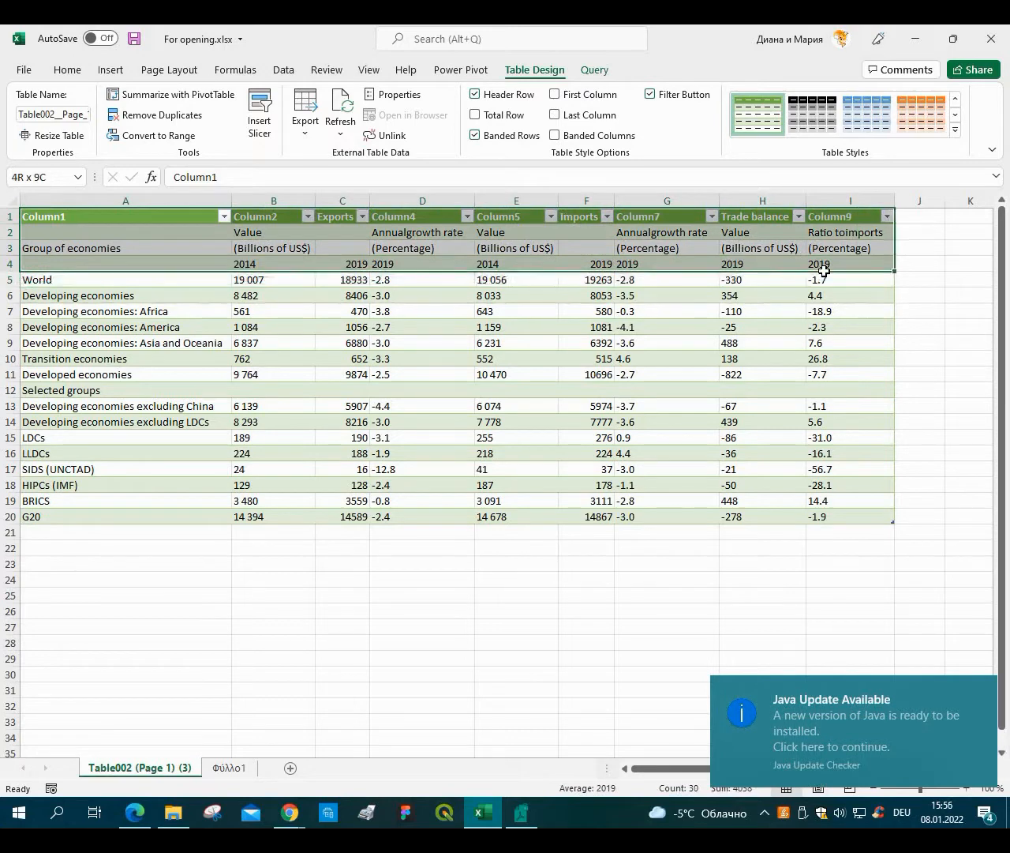
pyautogui.click(982, 692)
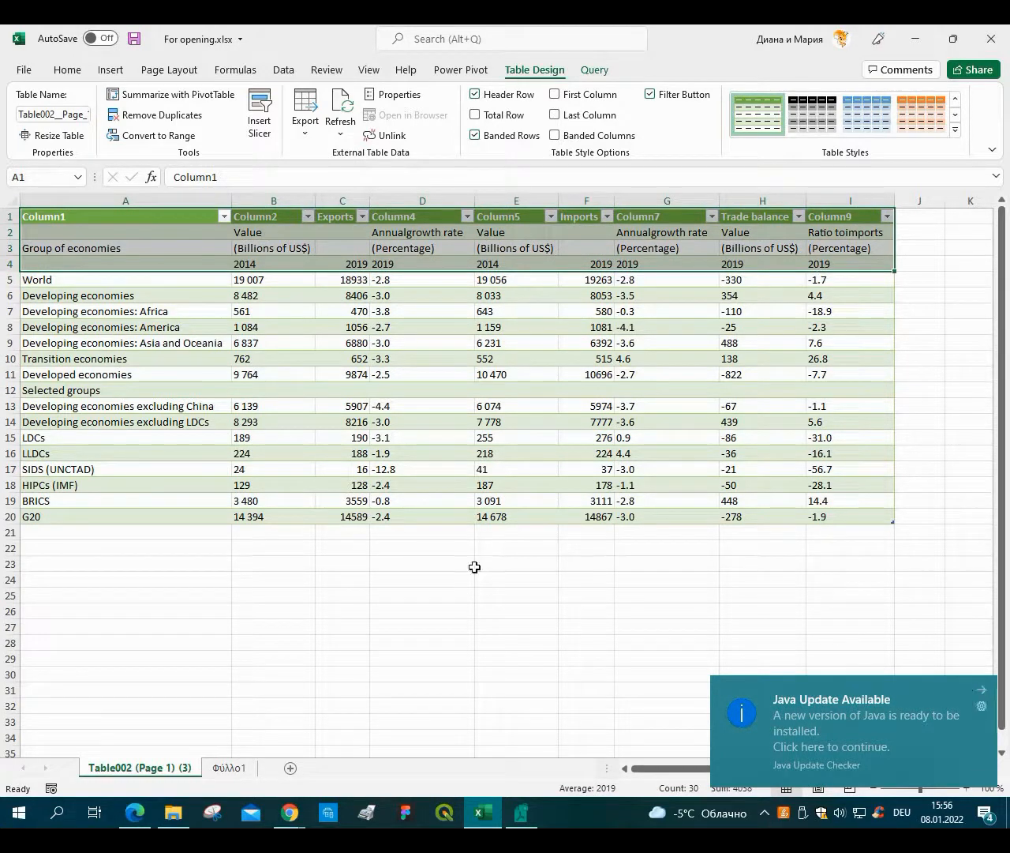
pyautogui.click(423, 580)
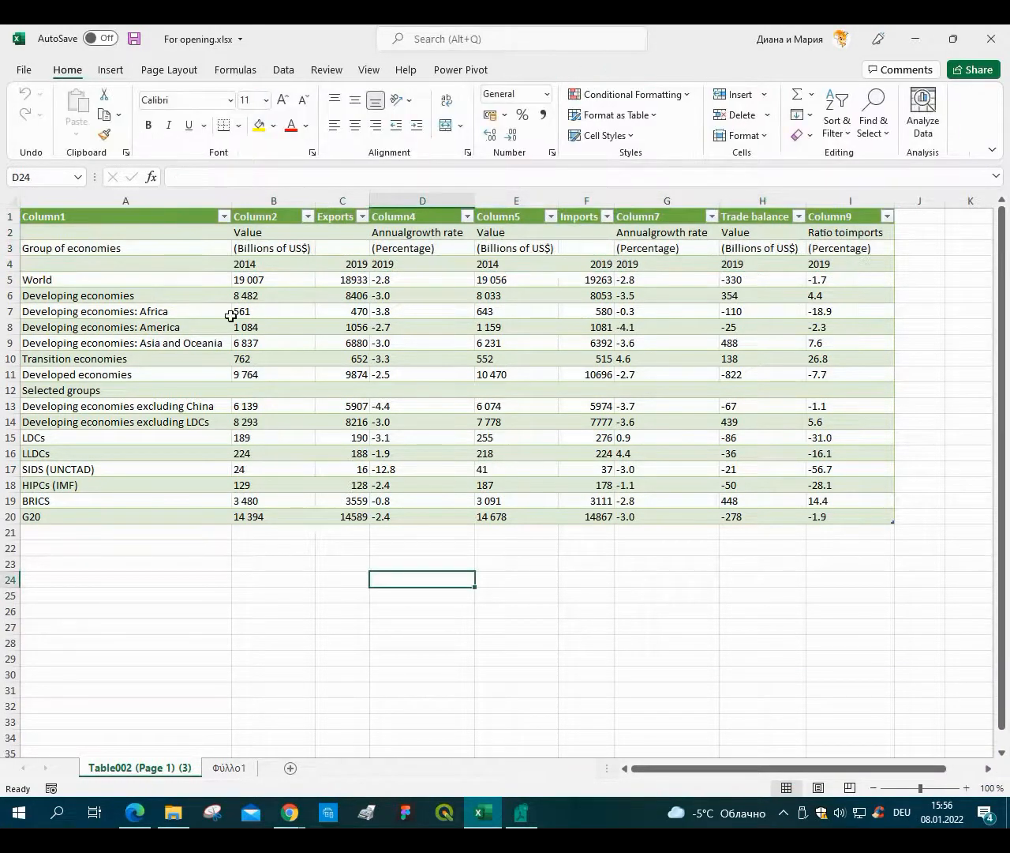
# Select the 2014 value columns and the 2019 growth-rate column to check their data.
pyautogui.moveTo(270, 281); pyautogui.dragTo(267, 514)
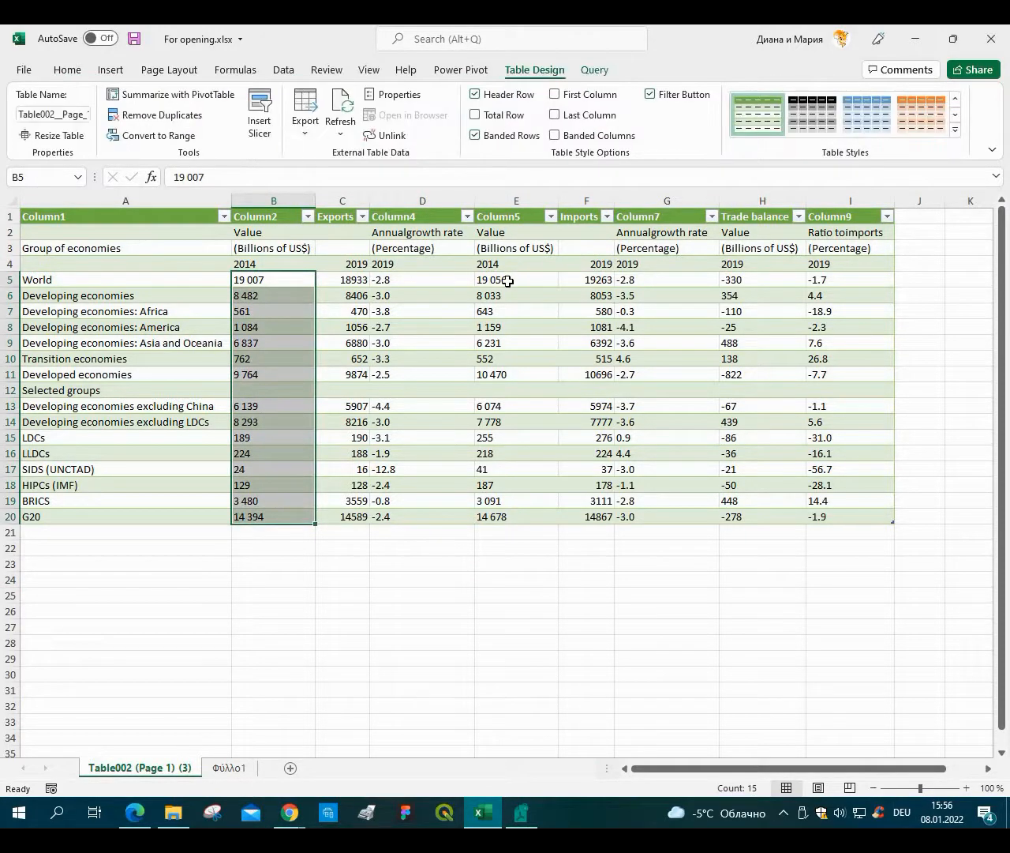
pyautogui.moveTo(514, 279); pyautogui.dragTo(491, 517)
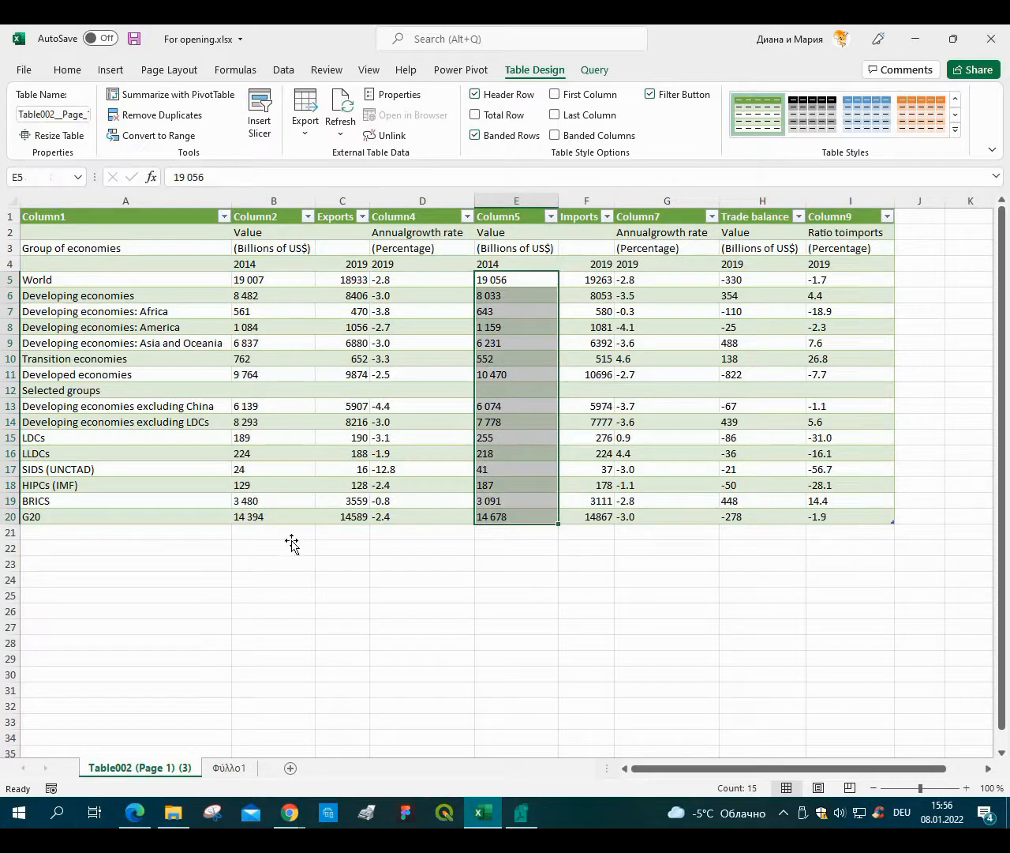
pyautogui.click(291, 545)
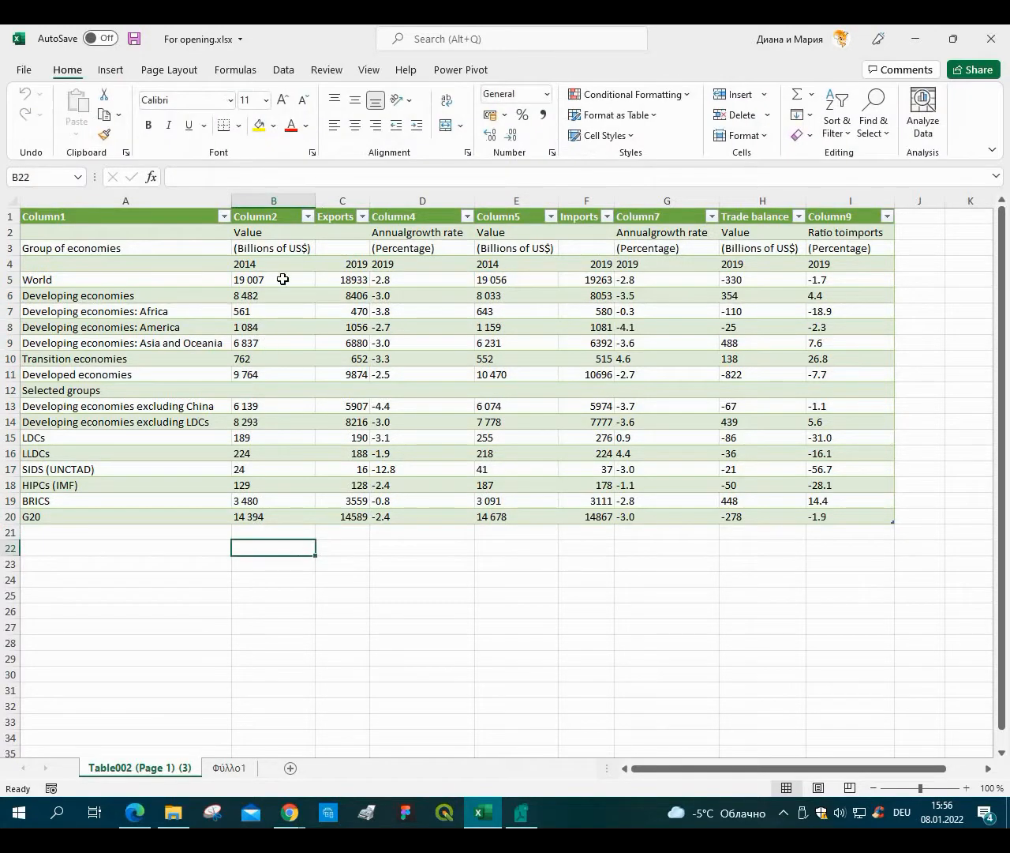
pyautogui.moveTo(283, 280); pyautogui.dragTo(251, 514)
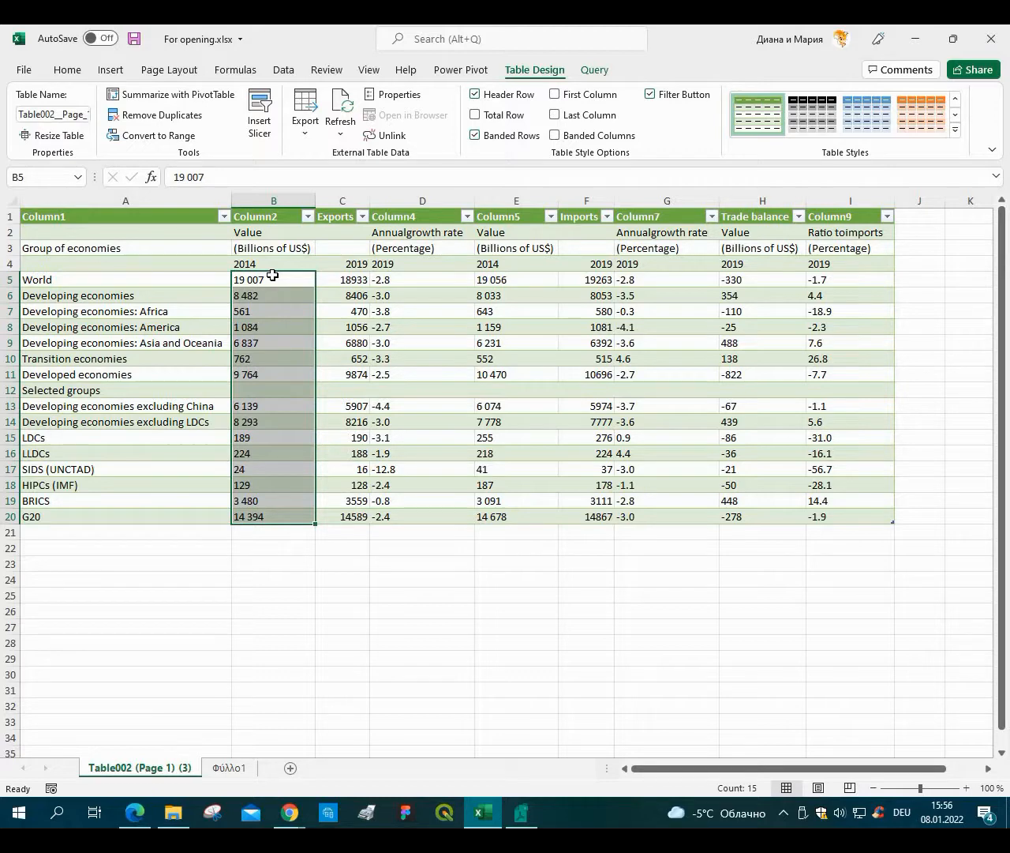
pyautogui.click(410, 558)
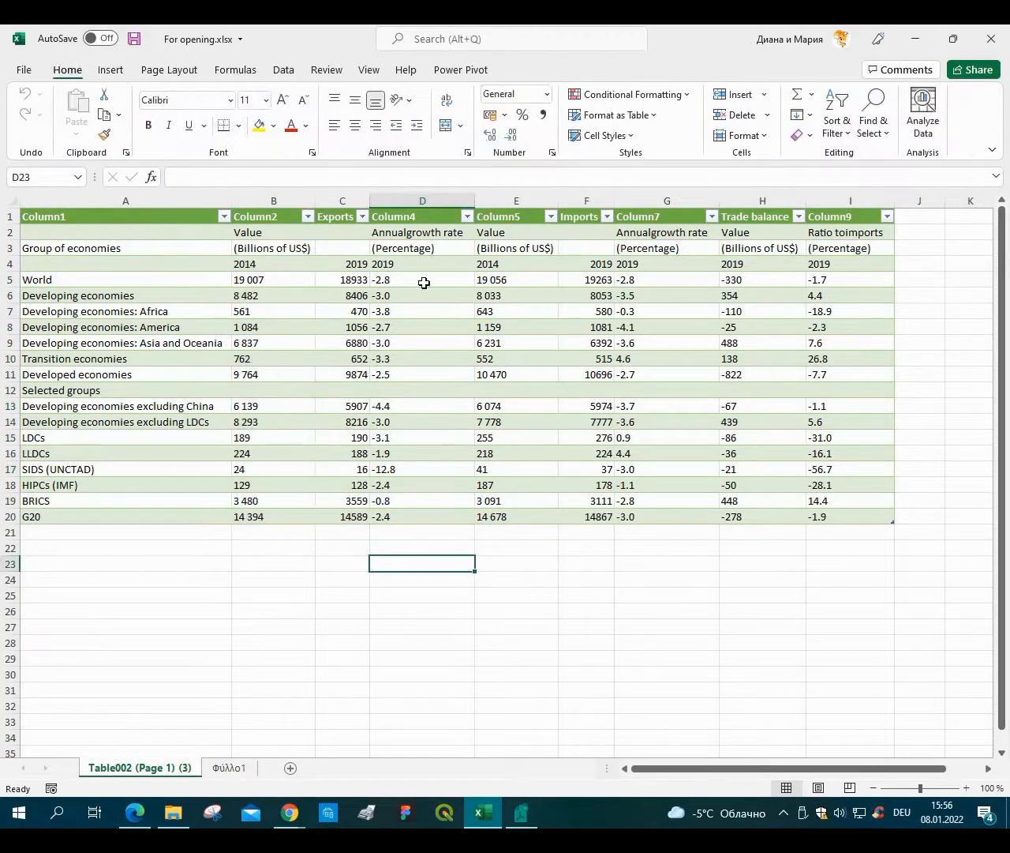
pyautogui.moveTo(423, 278); pyautogui.dragTo(438, 511)
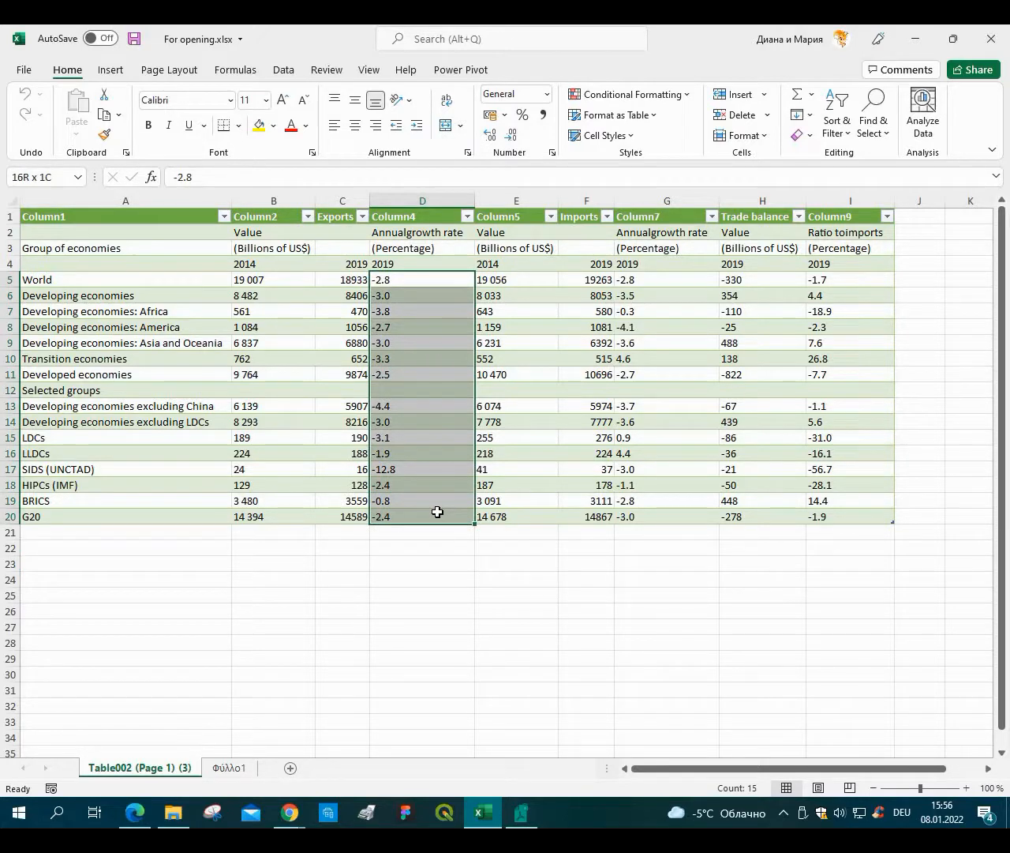
pyautogui.click(405, 578)
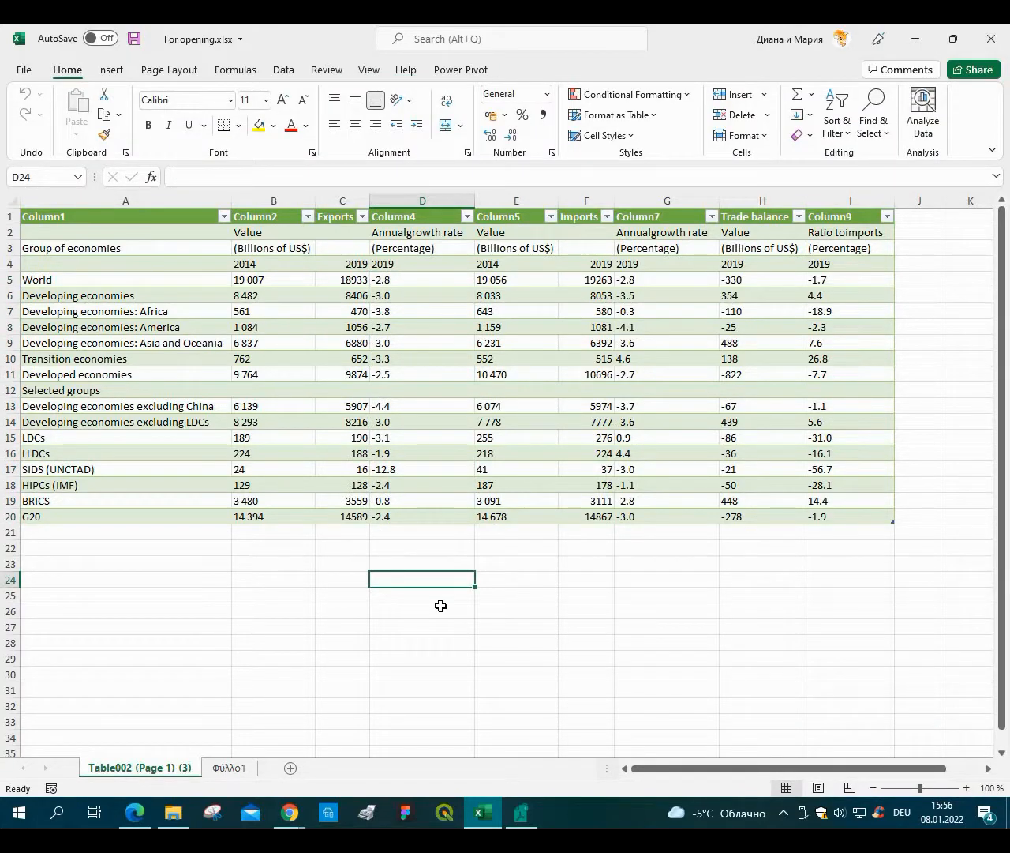
# Enter =SUM(D5:D20) in cell D24 to total the growth-rate column.
pyautogui.write('=Sum')
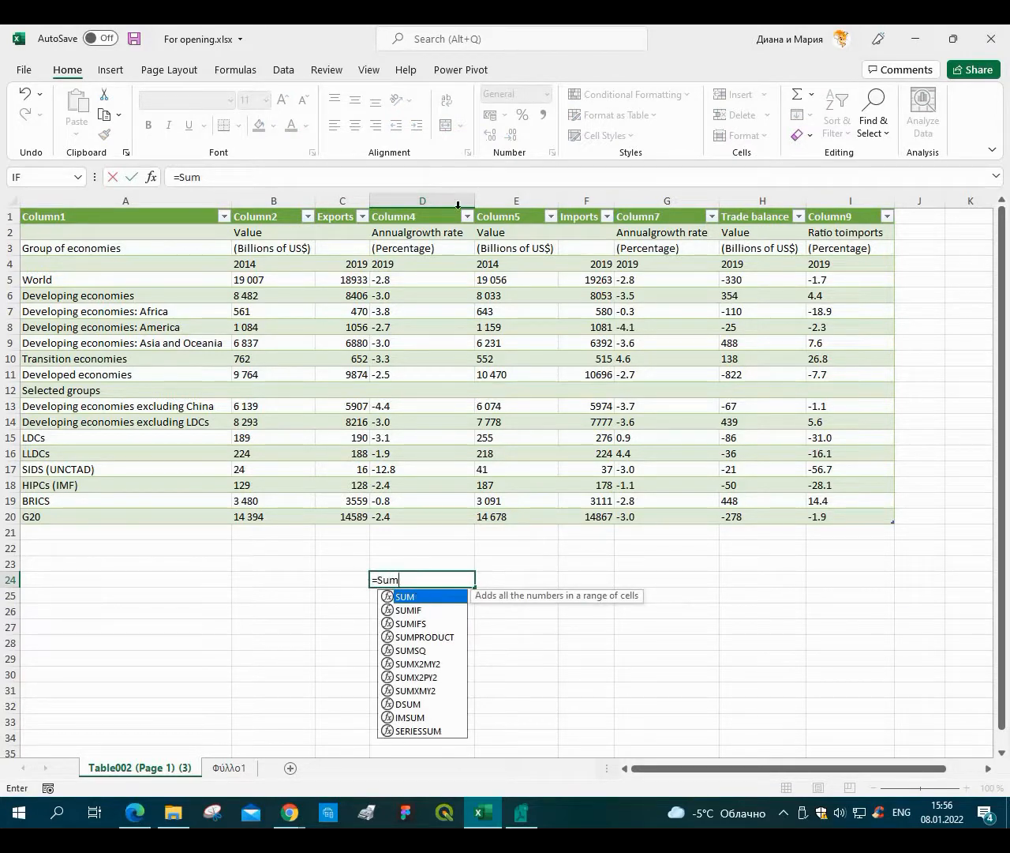
pyautogui.press('Tab')
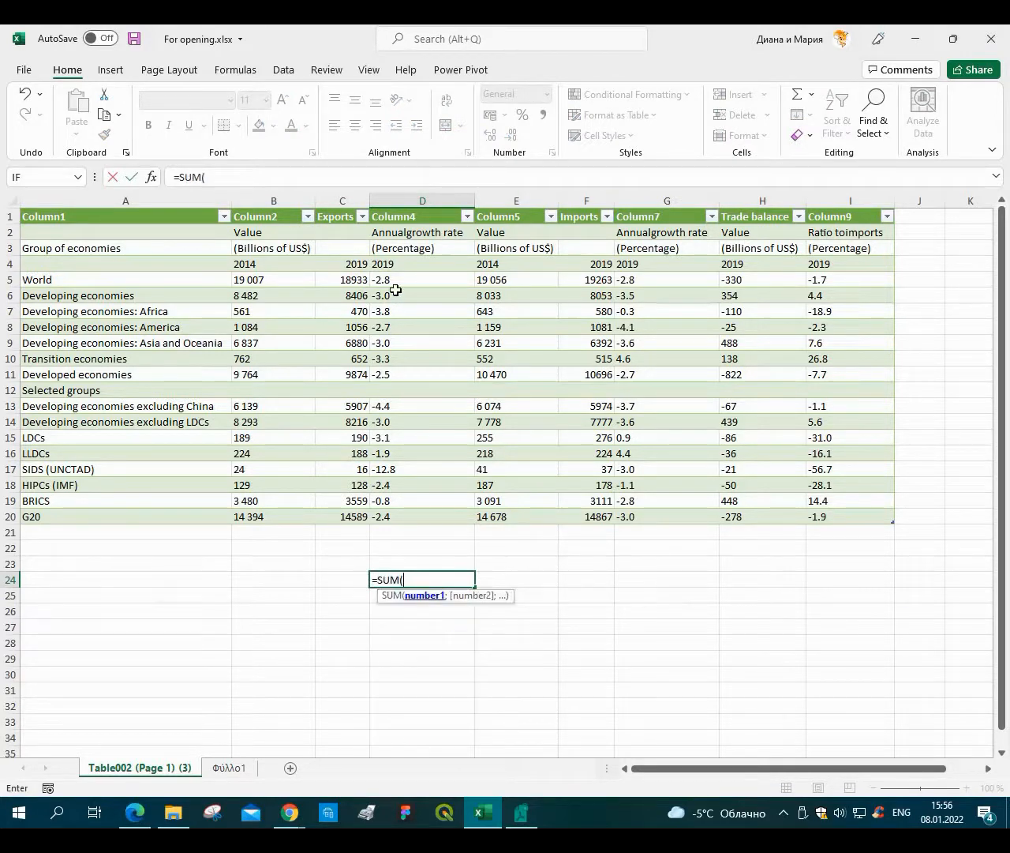
pyautogui.moveTo(399, 279); pyautogui.dragTo(402, 511)
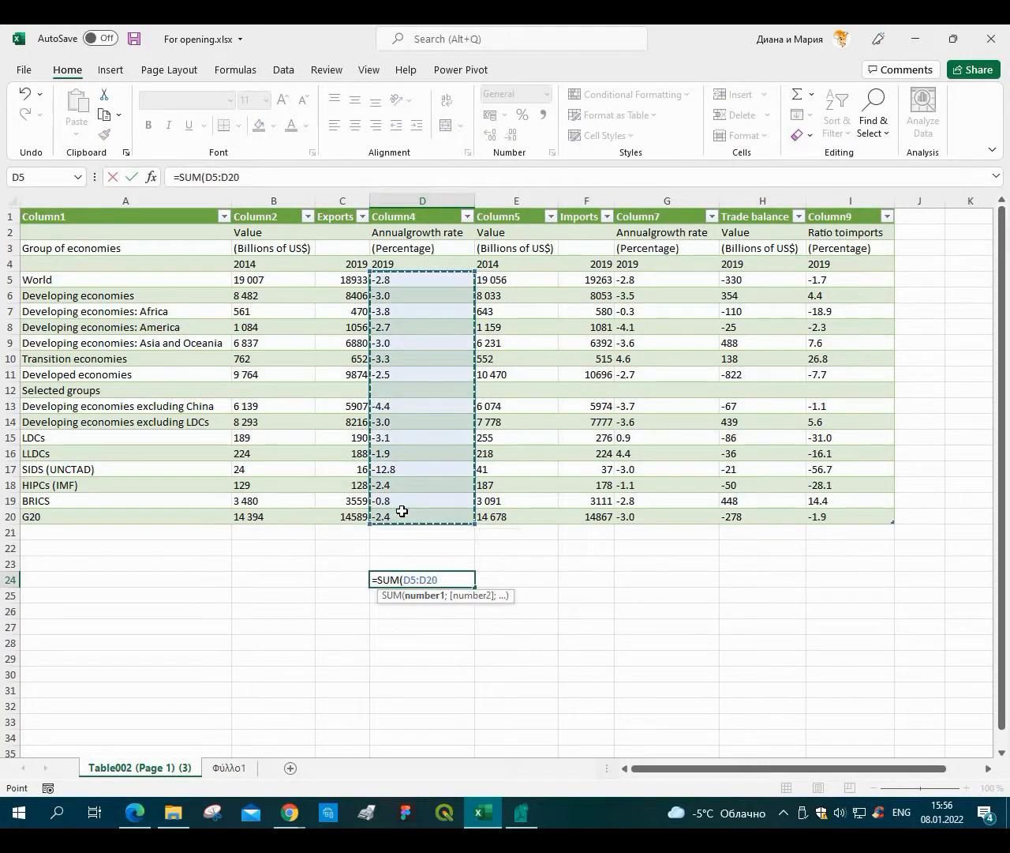
pyautogui.press('Return')
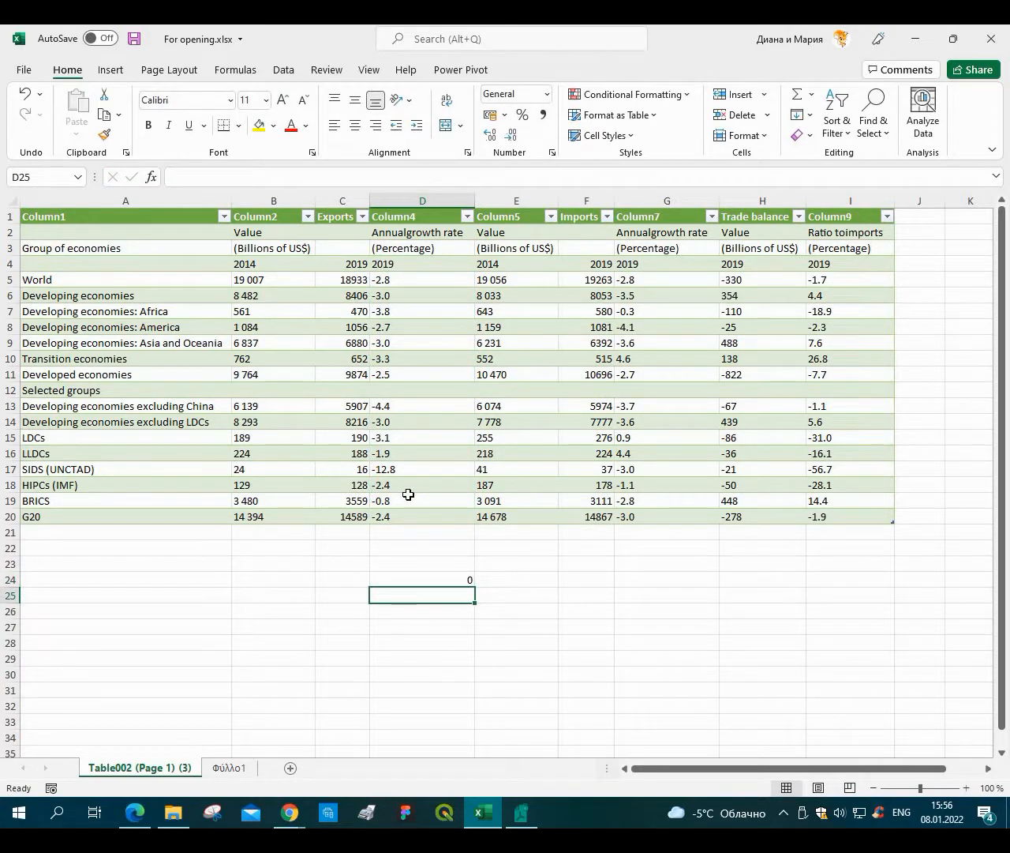
# Compare the table with the PDF and delete the empty "Selected groups" row from the table.
pyautogui.click(8, 390)
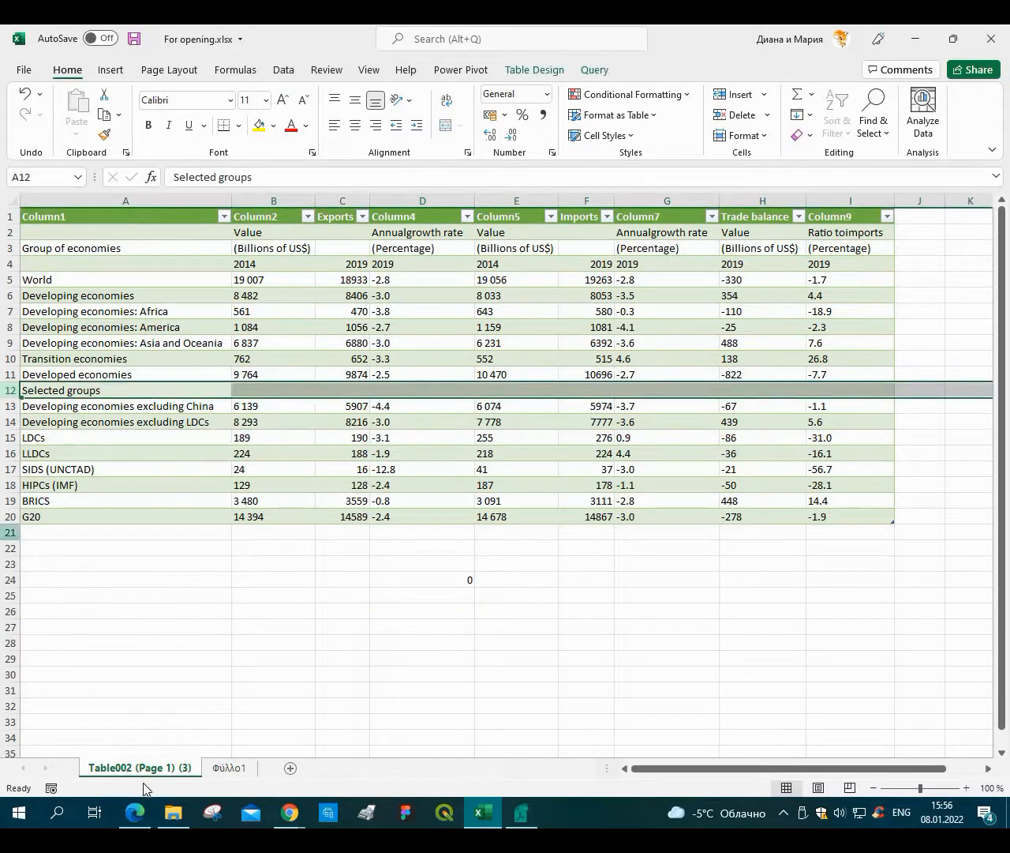
pyautogui.click(135, 812)
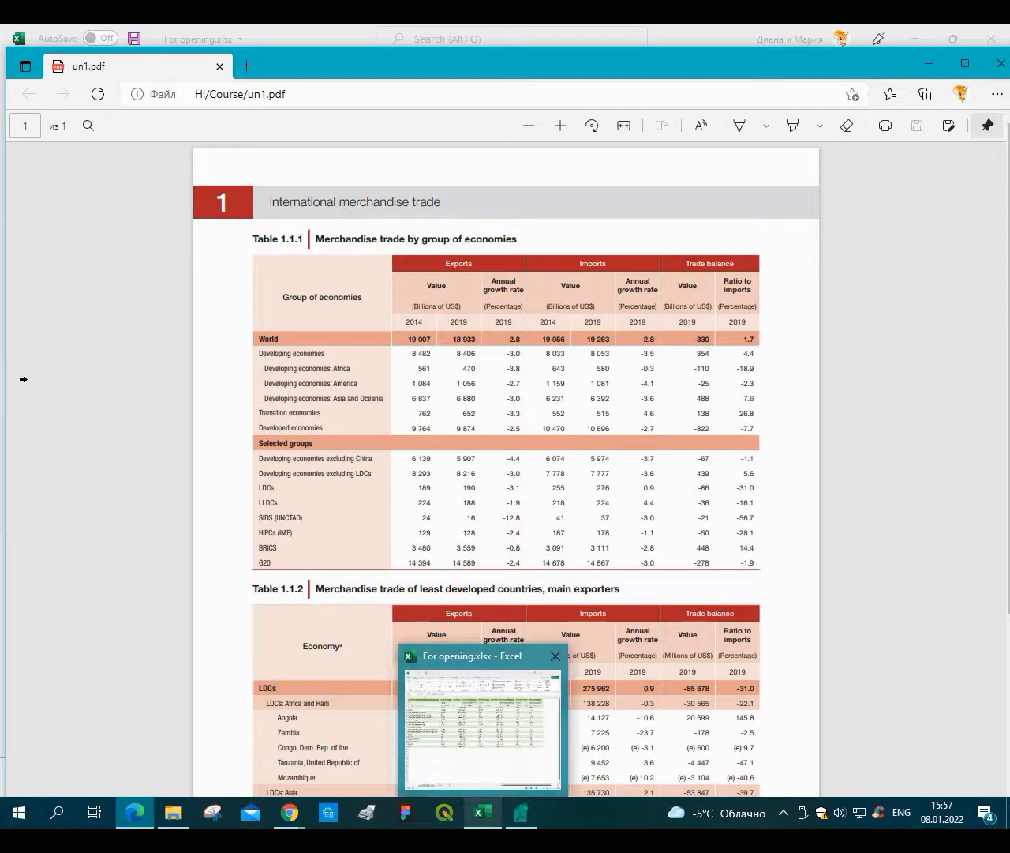
pyautogui.click(484, 819)
pyautogui.rightClick(38, 397)
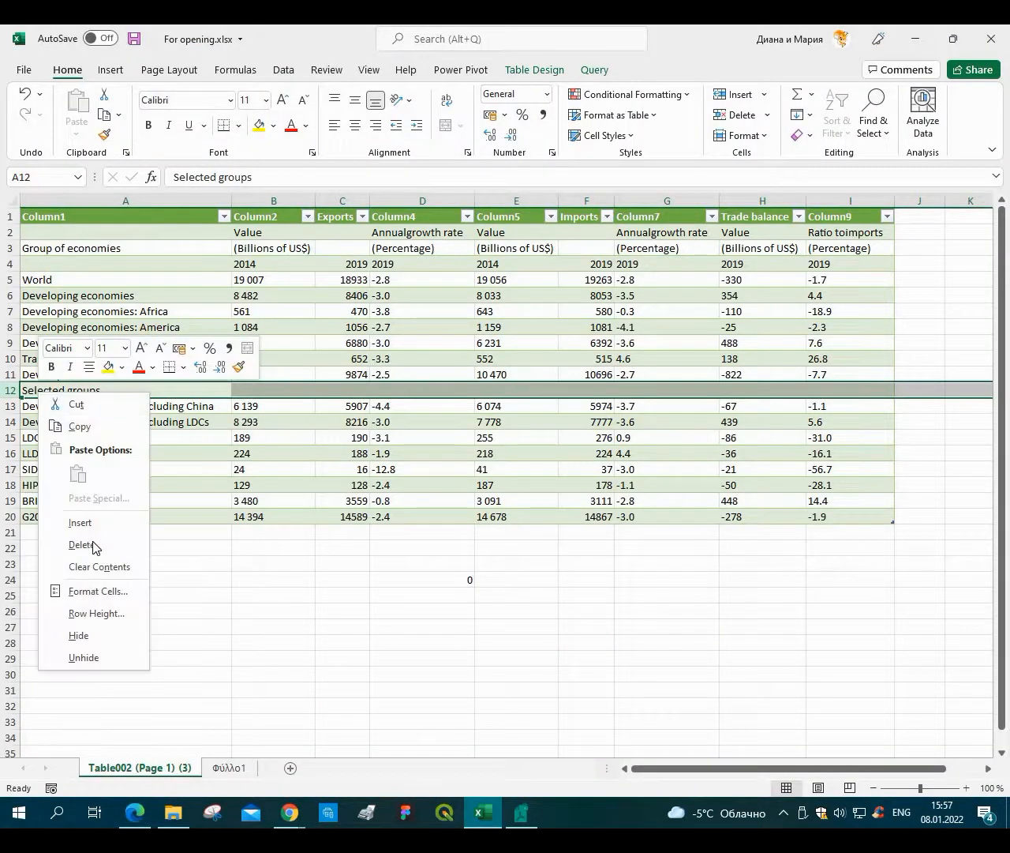
pyautogui.click(95, 543)
# Check the row 2 headers and correct the D2 header to read "Annual growth rate".
pyautogui.click(395, 564)
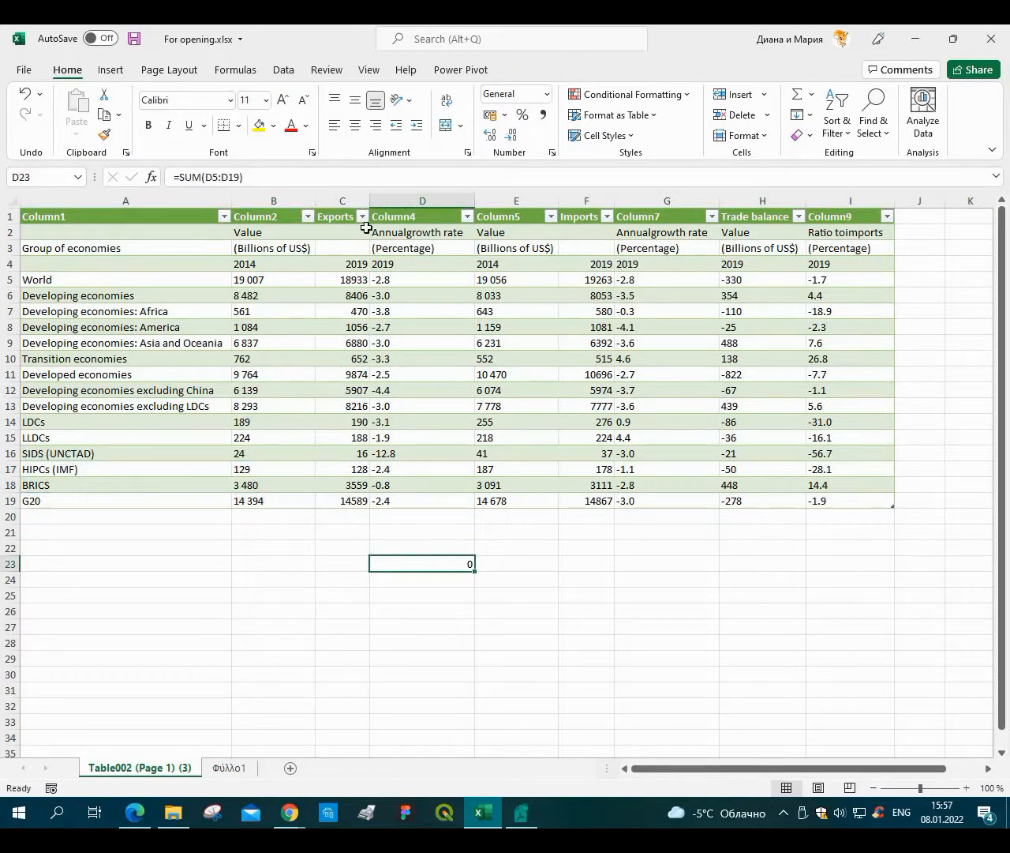
pyautogui.click(408, 233)
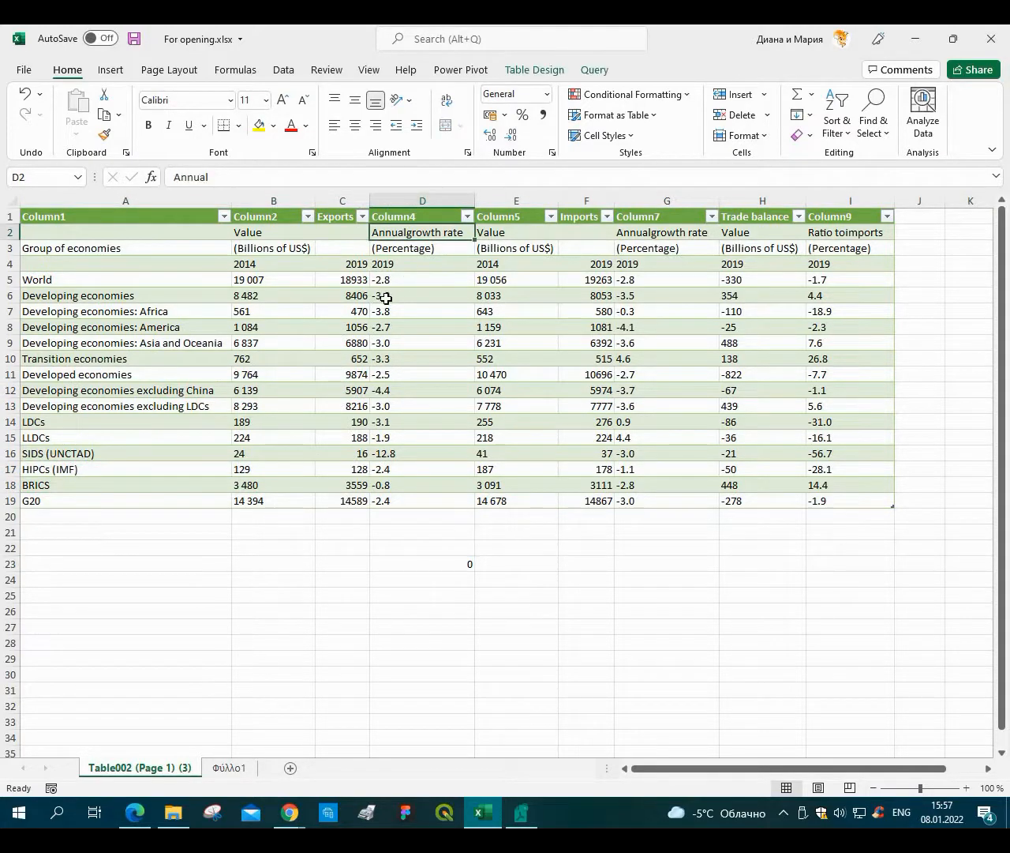
pyautogui.click(648, 233)
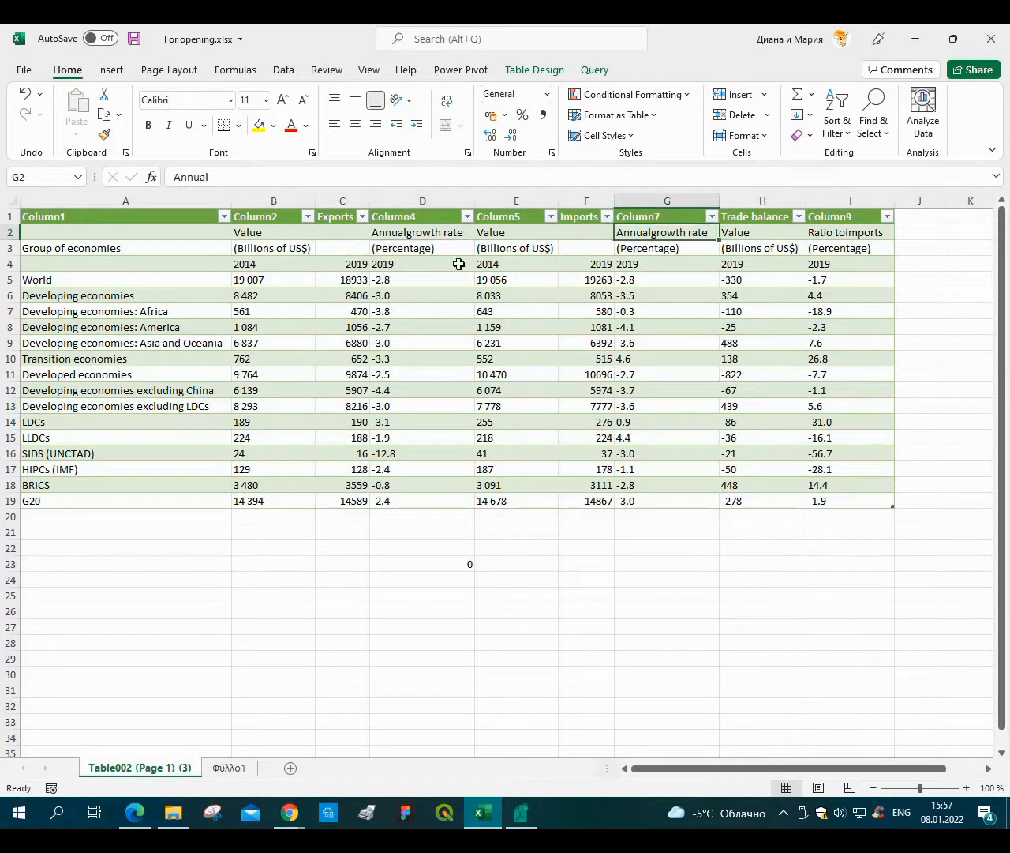
pyautogui.click(859, 233)
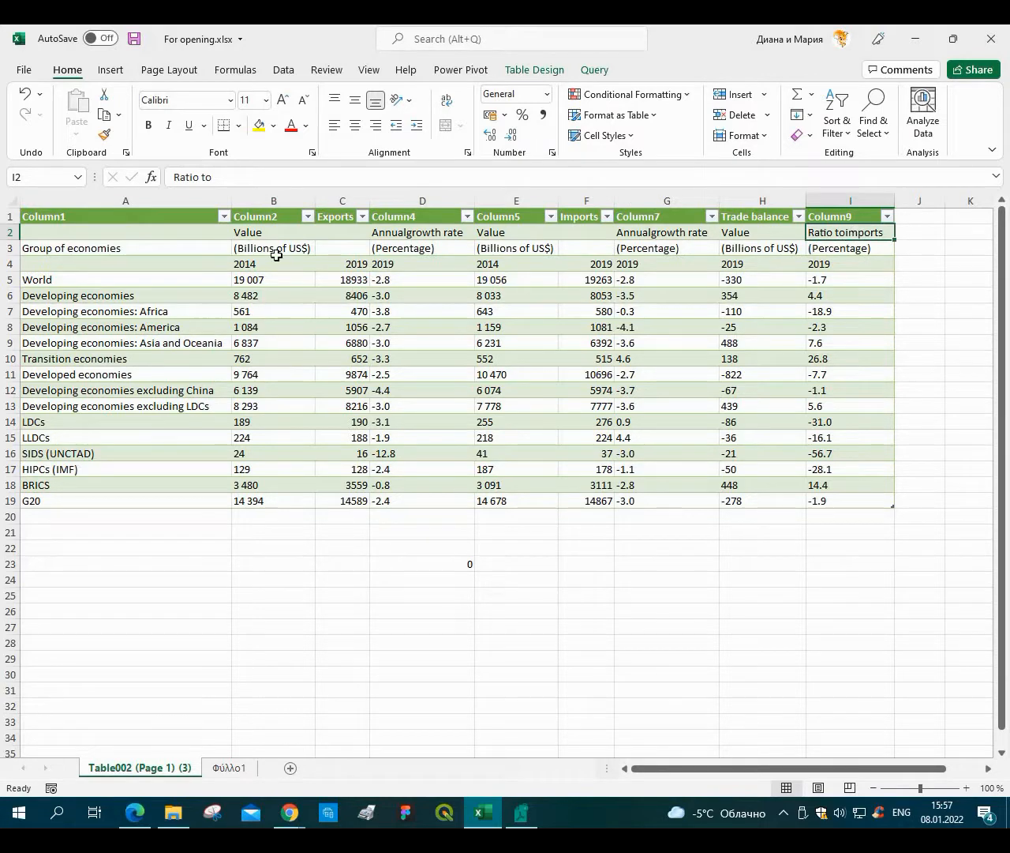
pyautogui.click(406, 232)
pyautogui.click(273, 177)
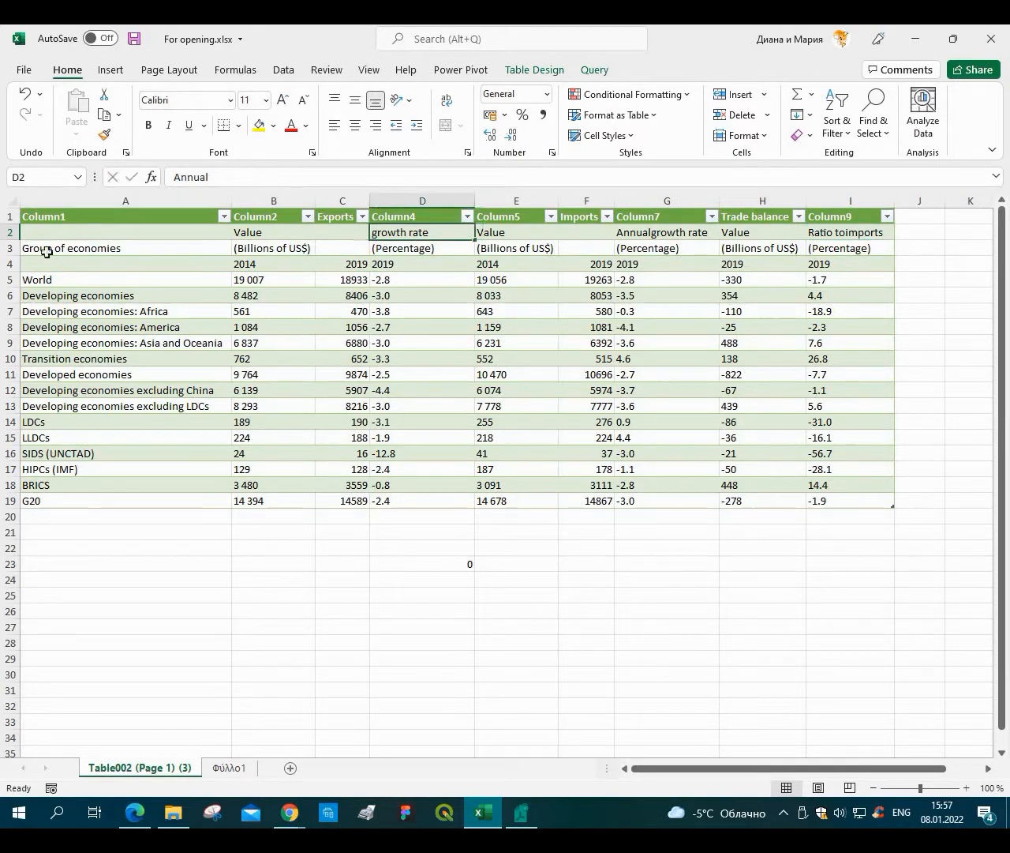
pyautogui.click(110, 241)
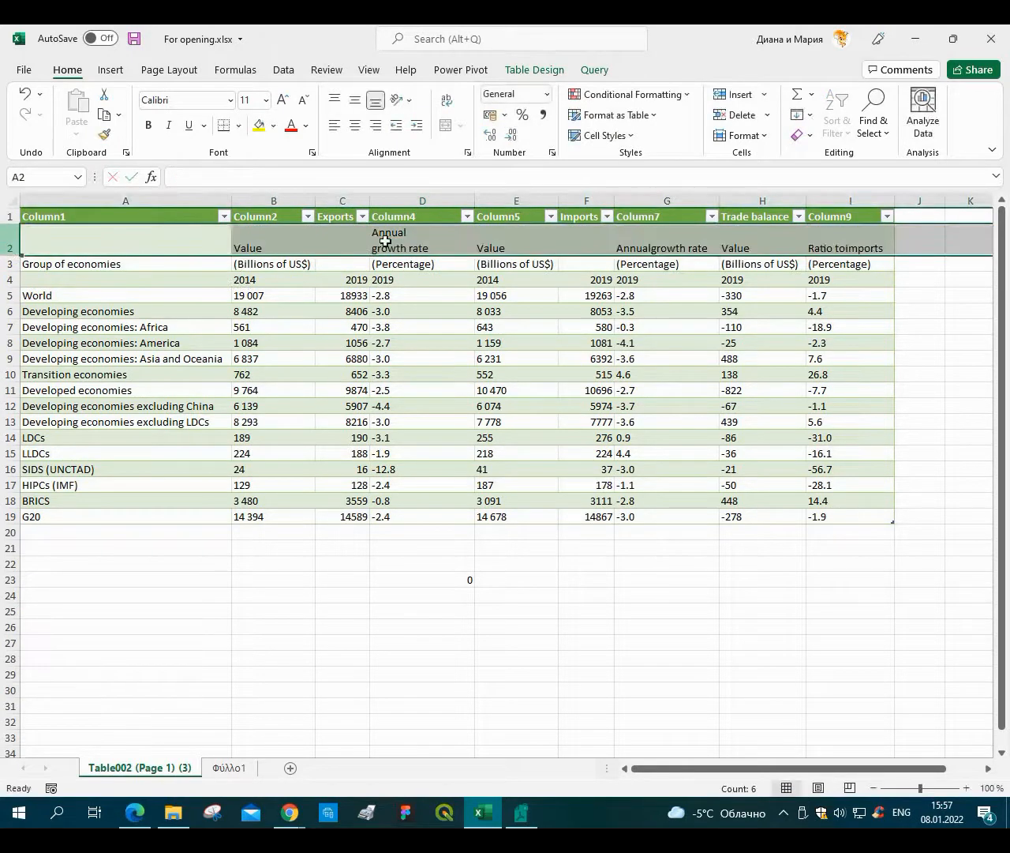
pyautogui.click(429, 230)
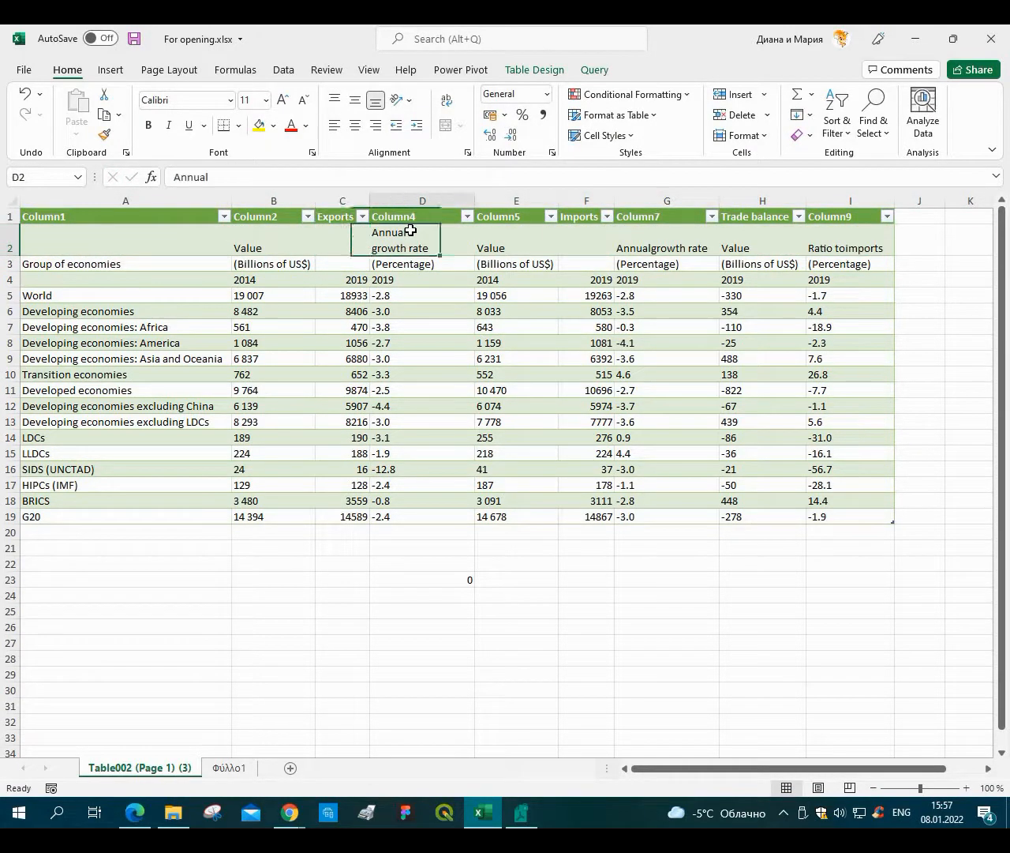
pyautogui.click(232, 177)
pyautogui.press('Delete')
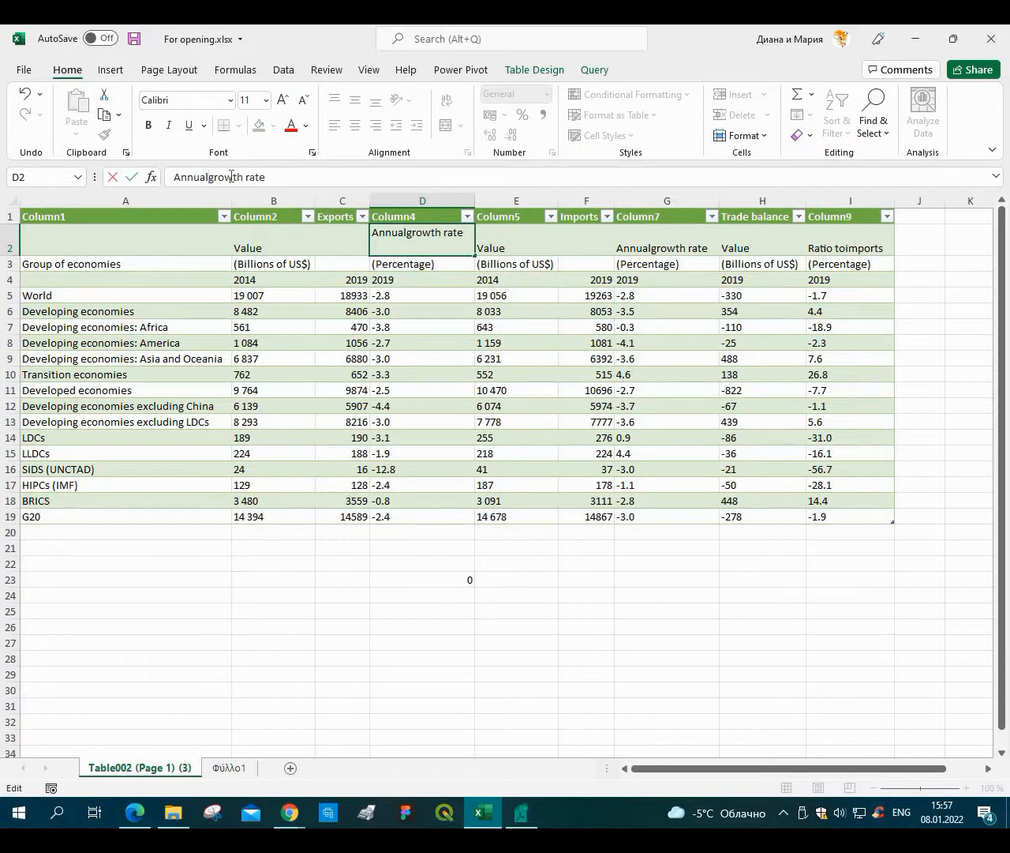
pyautogui.press('Return')
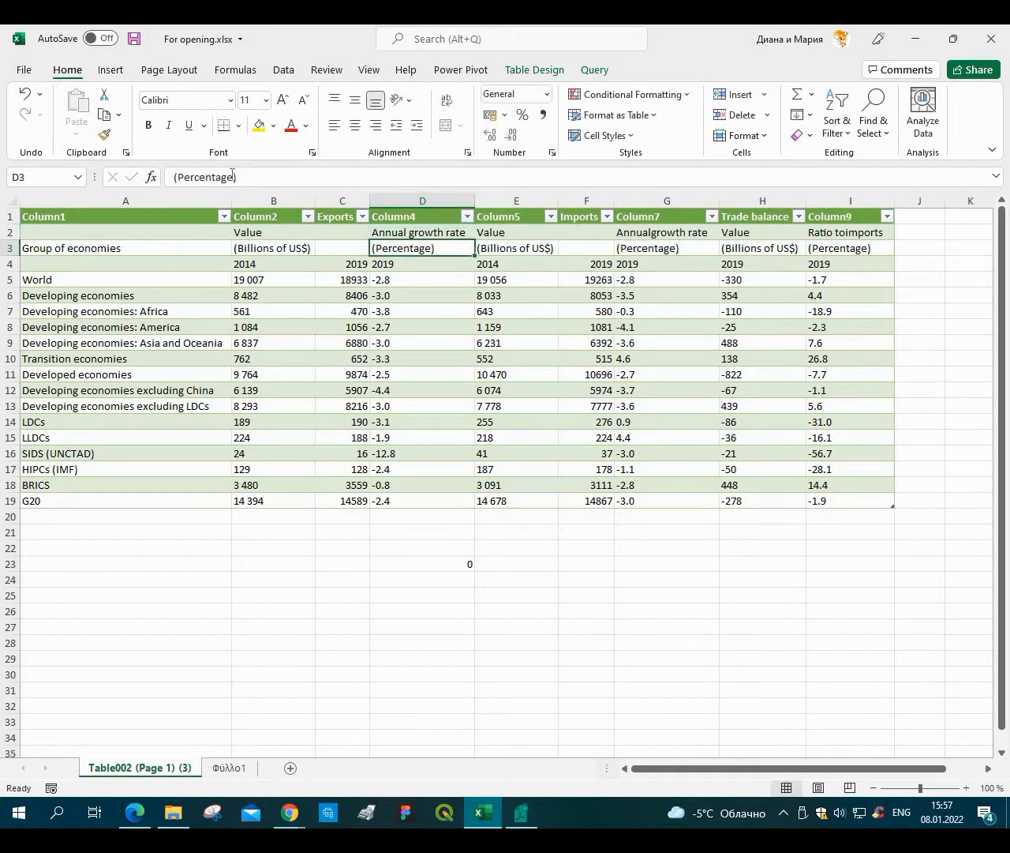
# Correct the G2 header to "Annual growth rate" and the I2 header to "Ratio to imports".
pyautogui.press('Right')
pyautogui.press('Right')
pyautogui.press('Right')
pyautogui.press('Up')
pyautogui.click(233, 175)
pyautogui.press('Delete')
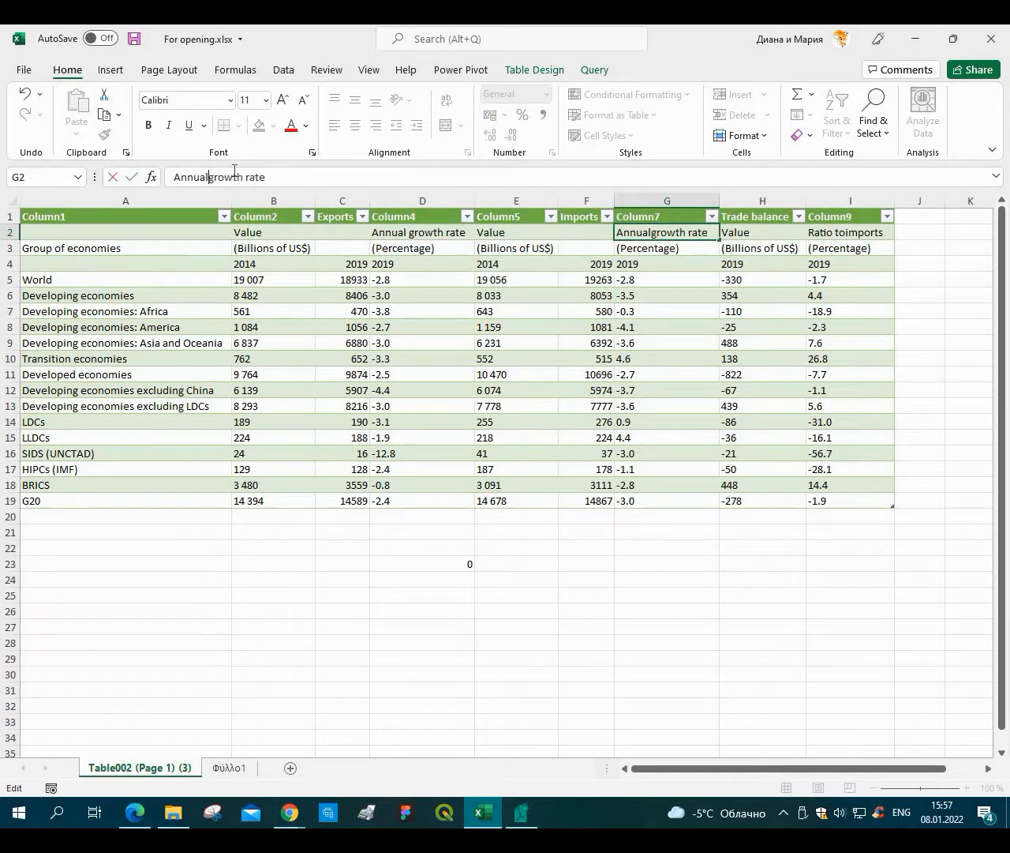
pyautogui.press('Return')
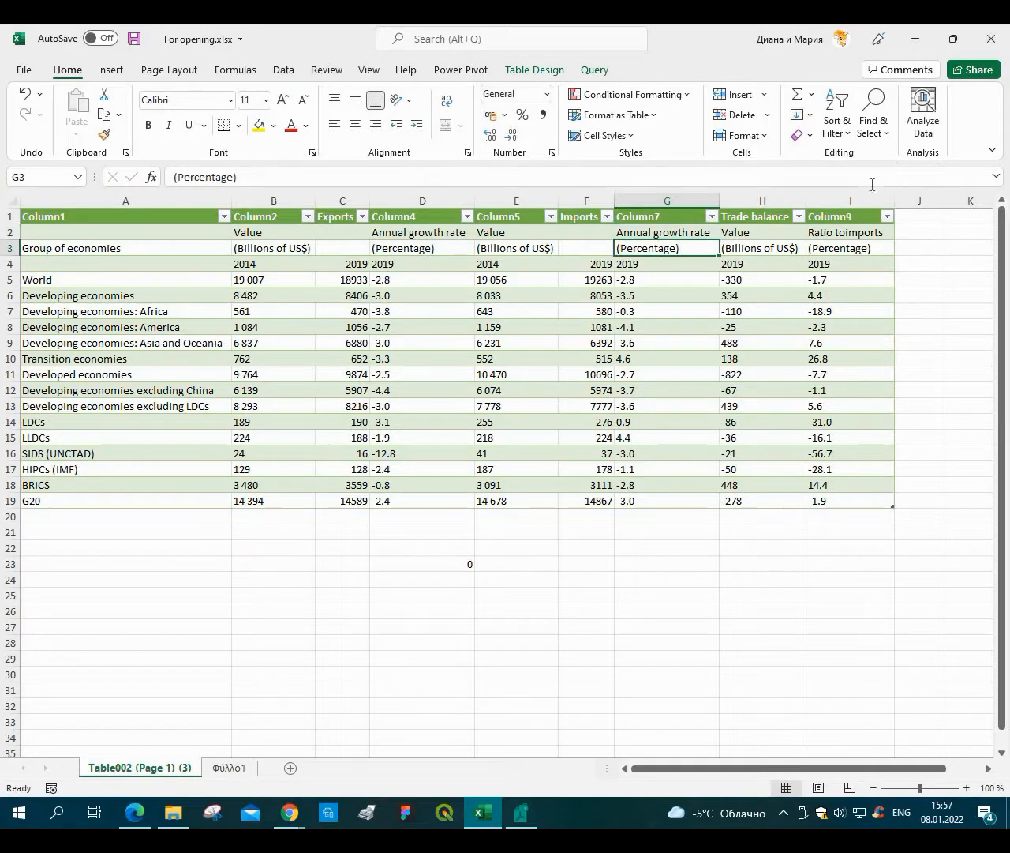
pyautogui.press('Right')
pyautogui.press('Right')
pyautogui.press('Up')
pyautogui.click(266, 176)
pyautogui.press('Delete')
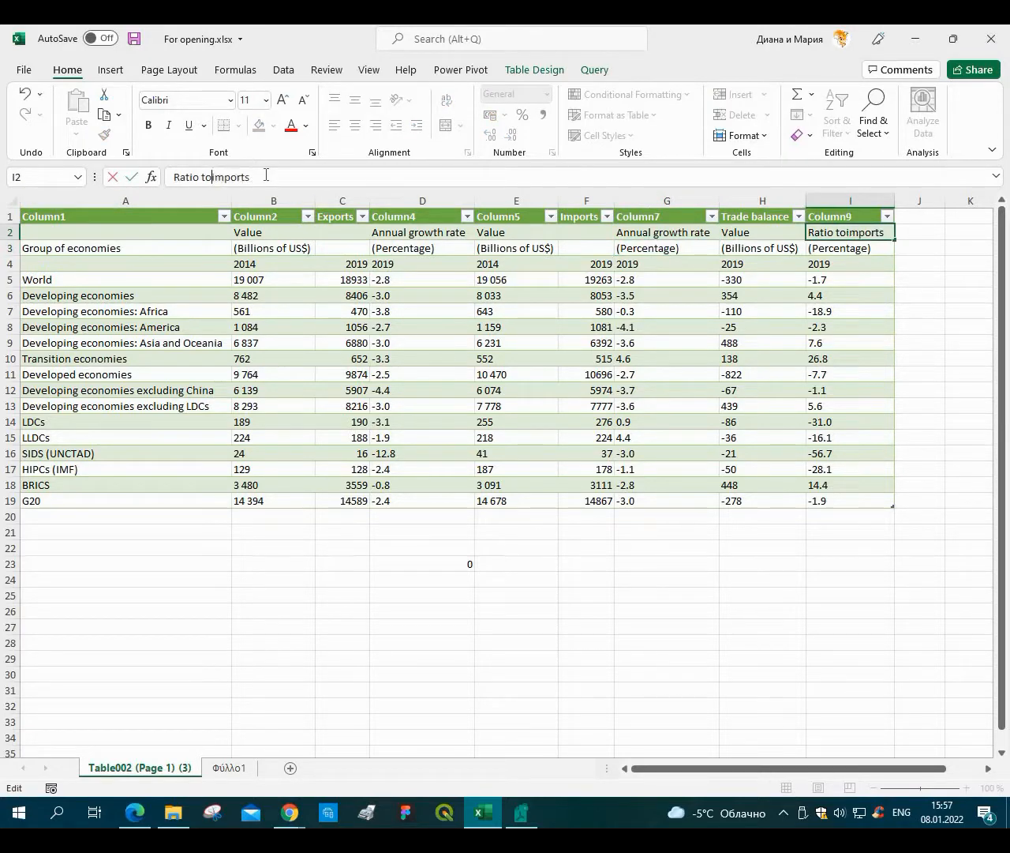
pyautogui.press('Return')
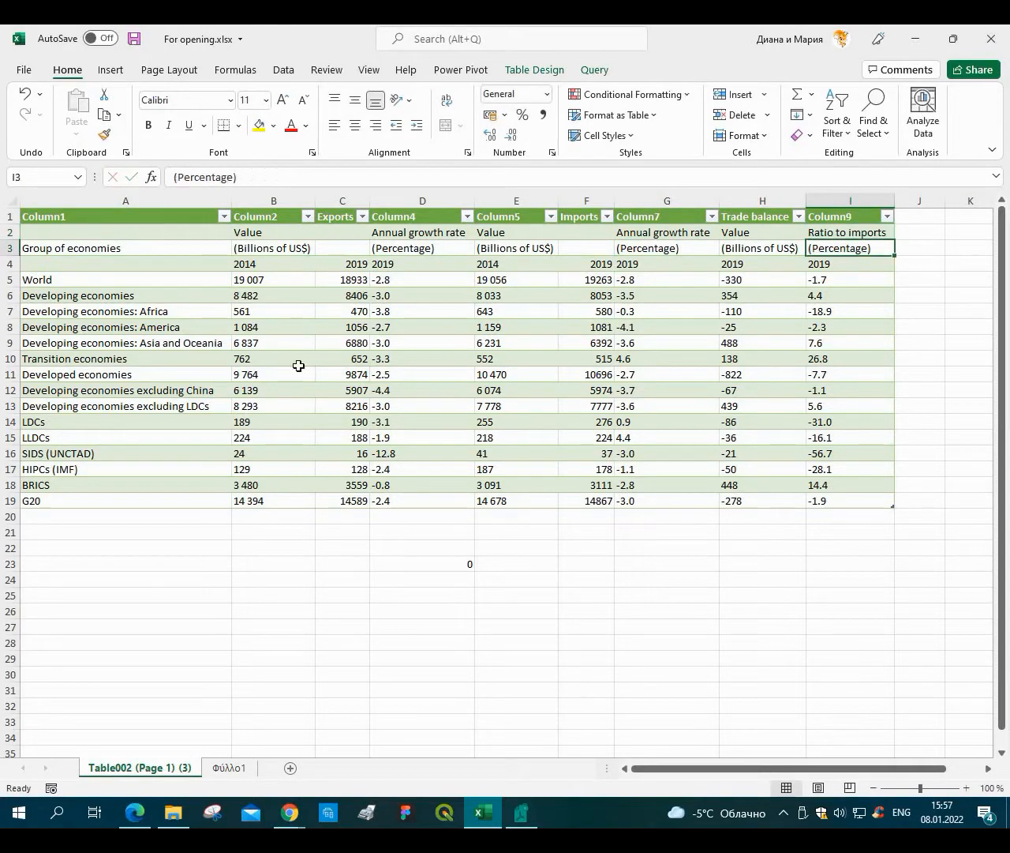
# Replace every period with a comma in the data range B5:I19 using Find and Replace.
pyautogui.click(409, 569)
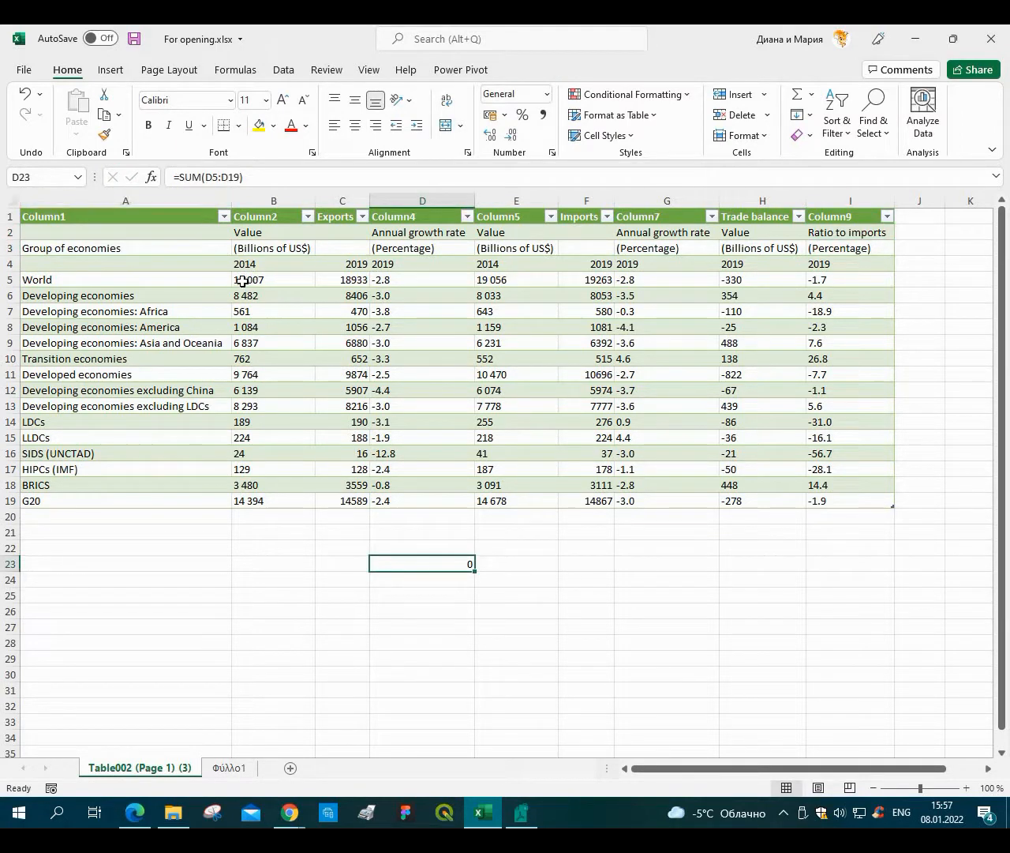
pyautogui.moveTo(242, 281); pyautogui.dragTo(861, 494)
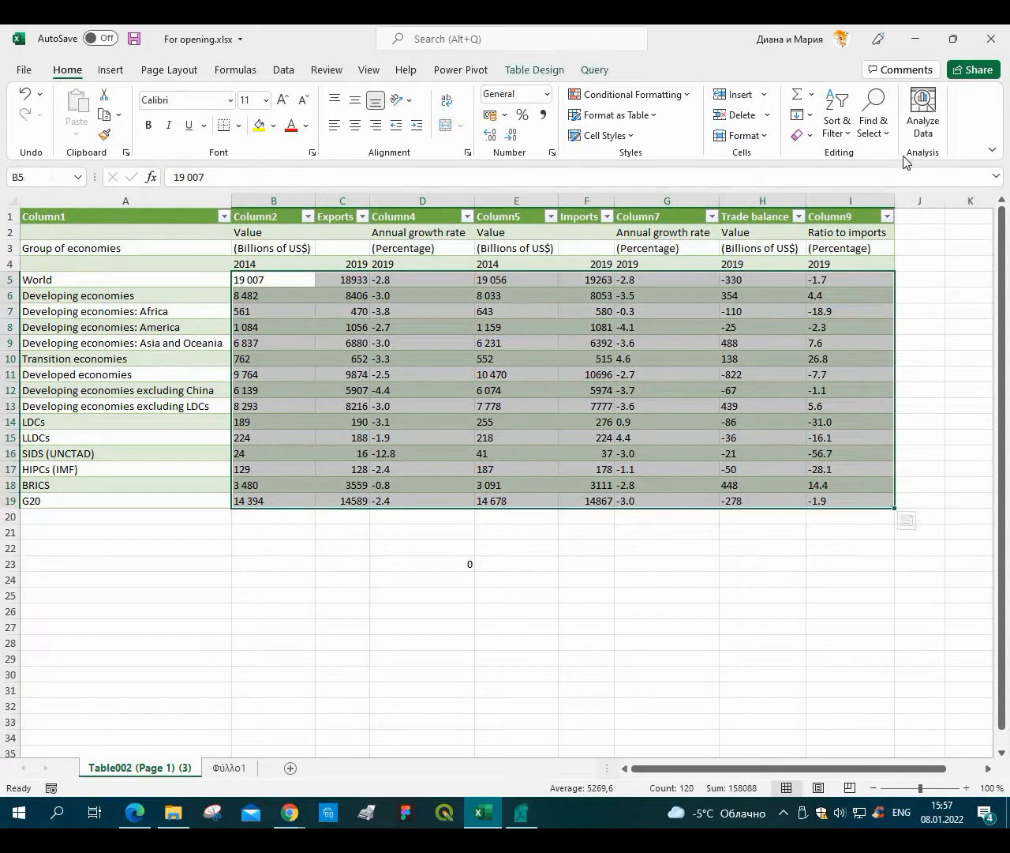
pyautogui.click(882, 138)
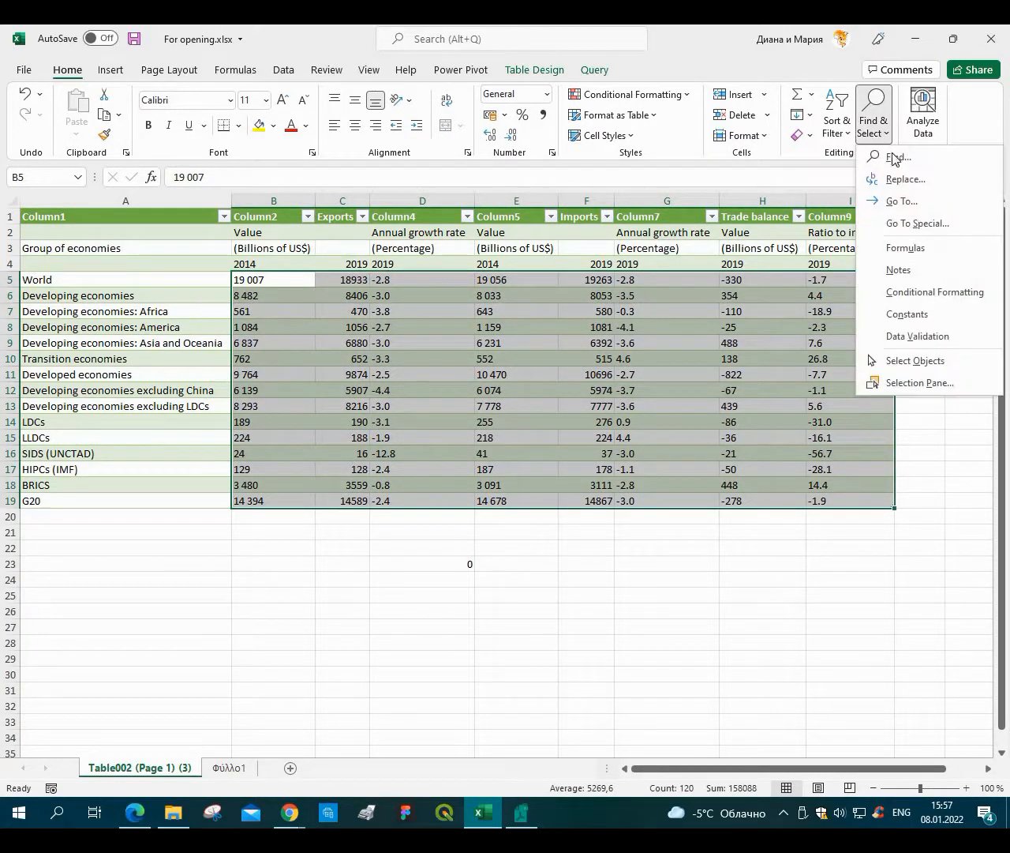
pyautogui.click(938, 184)
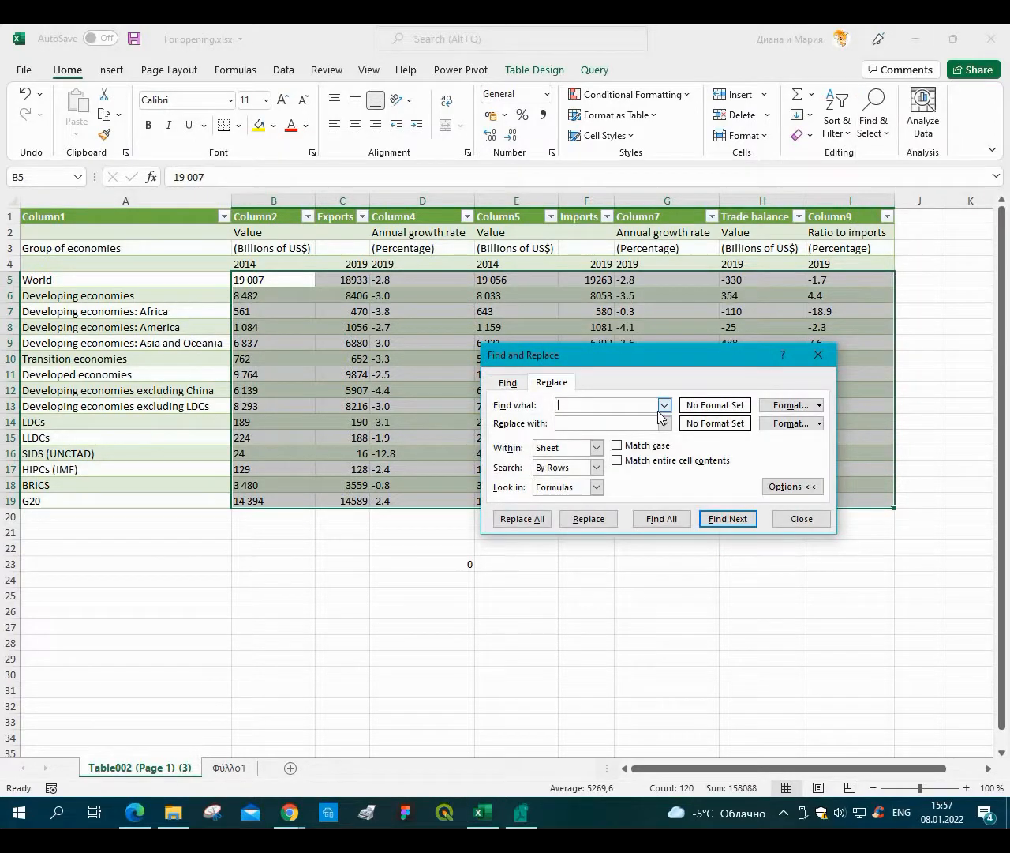
pyautogui.write('.')
pyautogui.click(600, 421)
pyautogui.write(',')
pyautogui.click(519, 523)
pyautogui.press('Return')
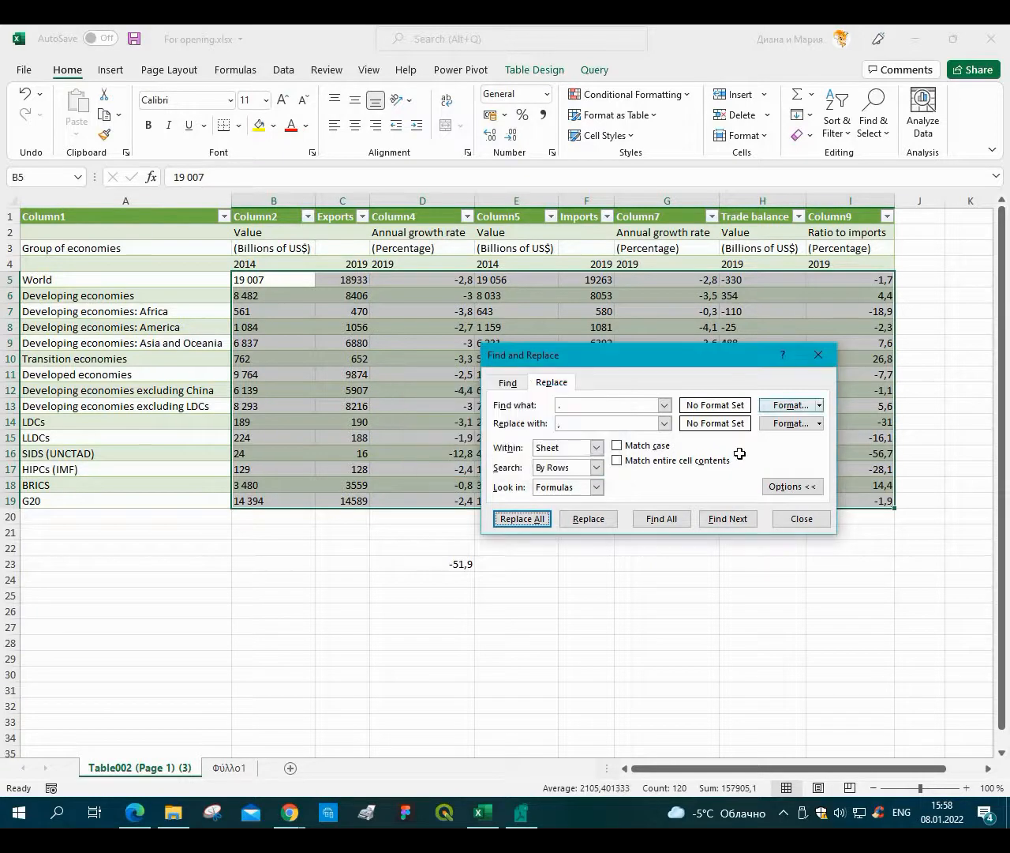
pyautogui.click(819, 355)
# Clear the SUM formula from cell D23 and select the 2014 export values to check them.
pyautogui.click(510, 607)
pyautogui.click(440, 566)
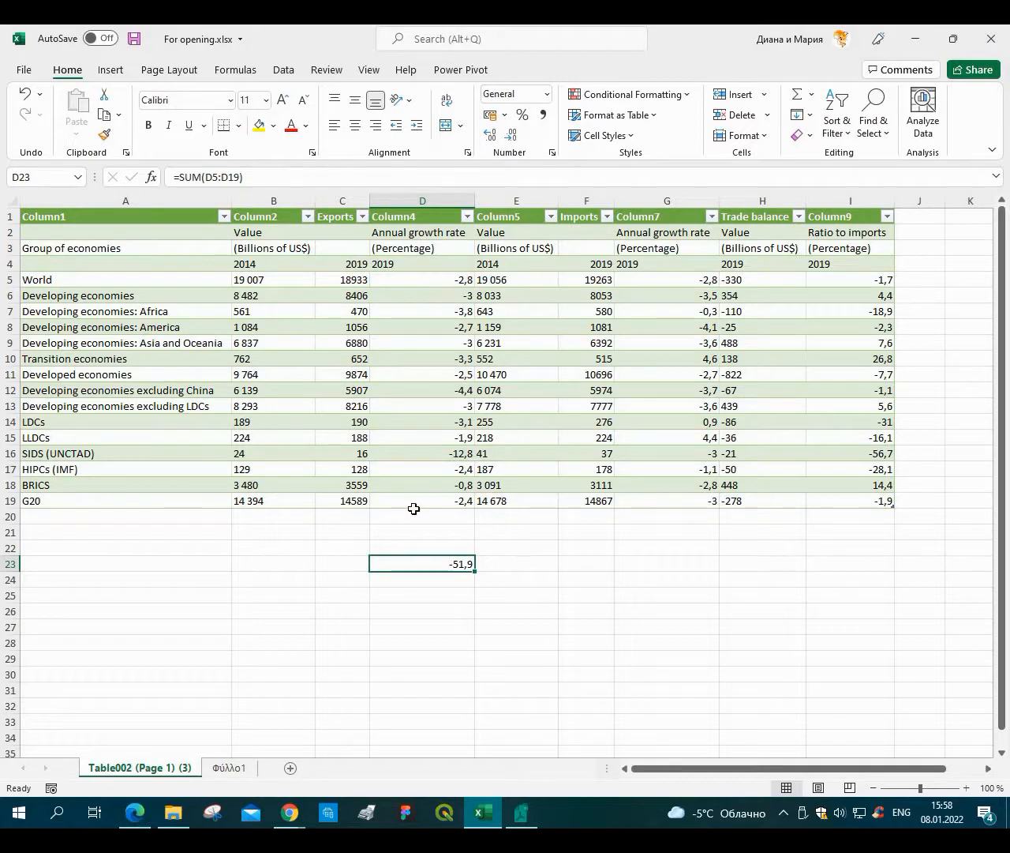
pyautogui.press('BackSpace')
pyautogui.click(275, 573)
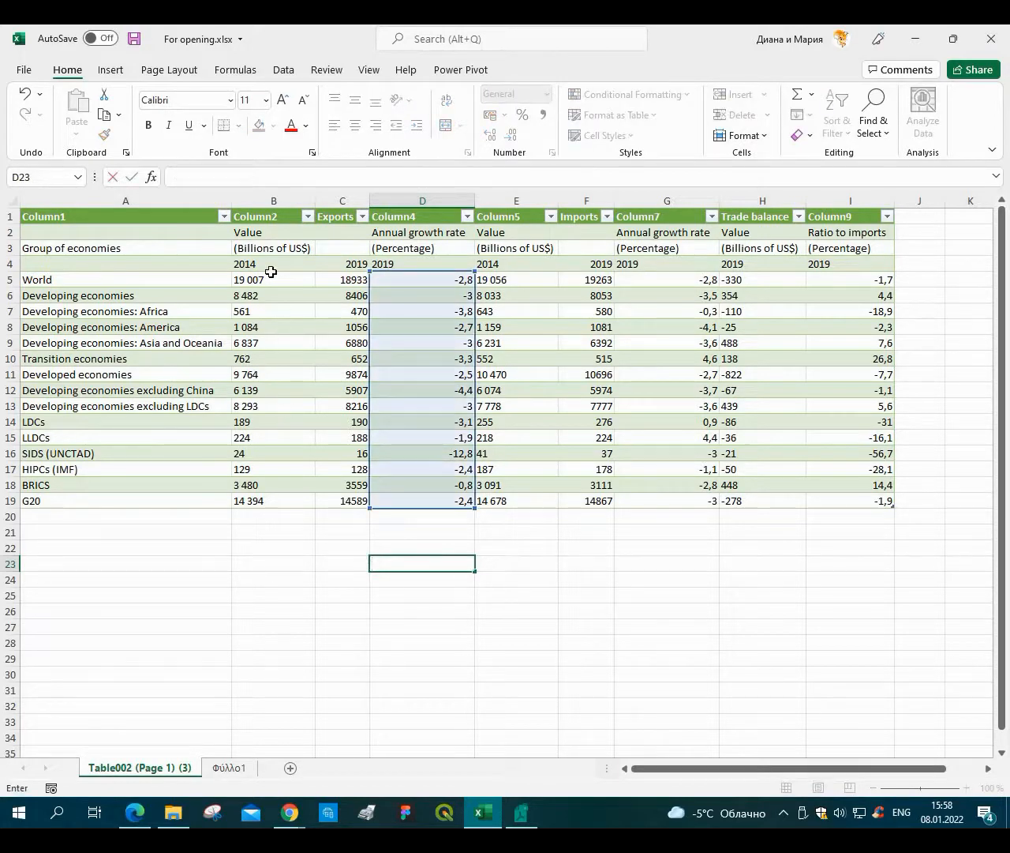
pyautogui.moveTo(276, 280); pyautogui.dragTo(292, 484)
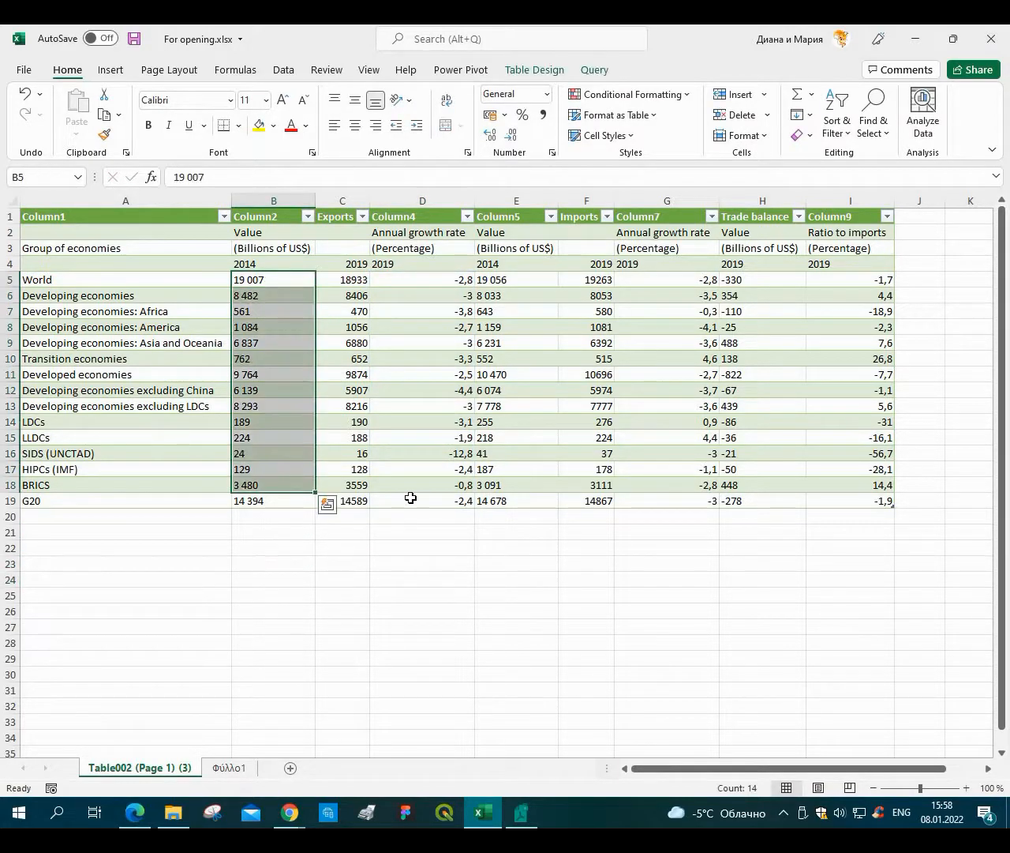
# Format the empty cell B22 as Number and copy it.
pyautogui.click(270, 551)
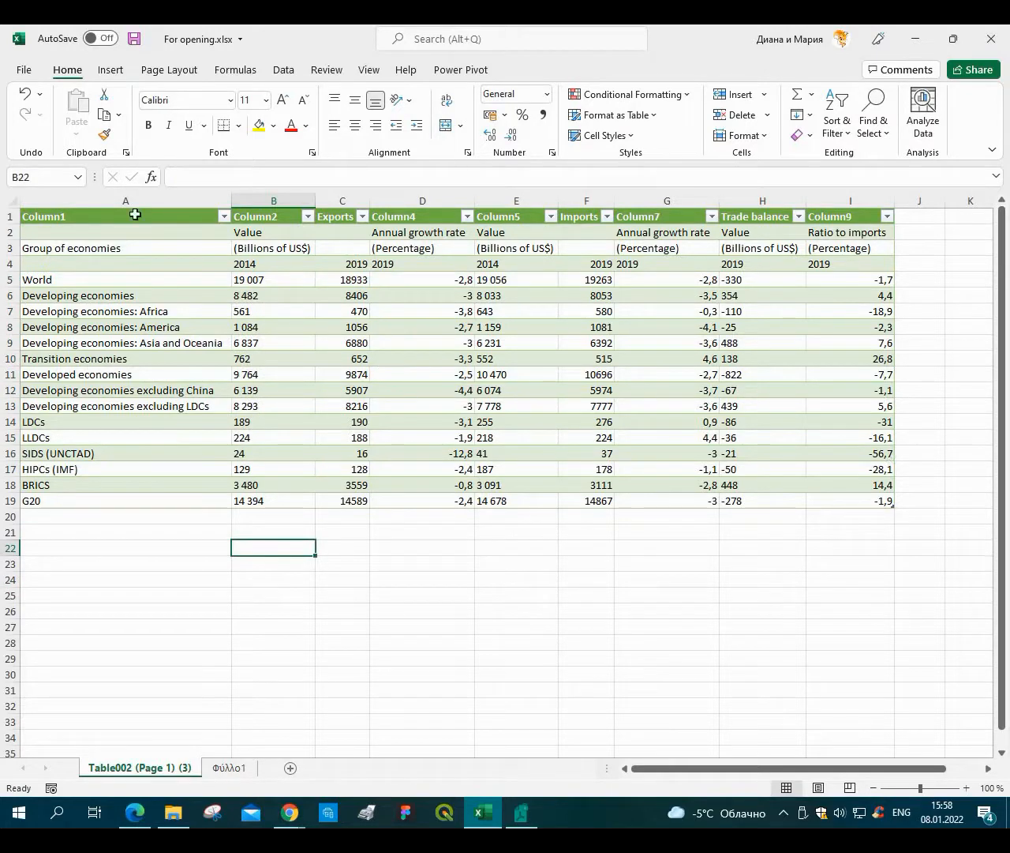
pyautogui.rightClick(308, 540)
pyautogui.press('Escape')
pyautogui.hotkey('ctrl', '1')
pyautogui.press('Down')
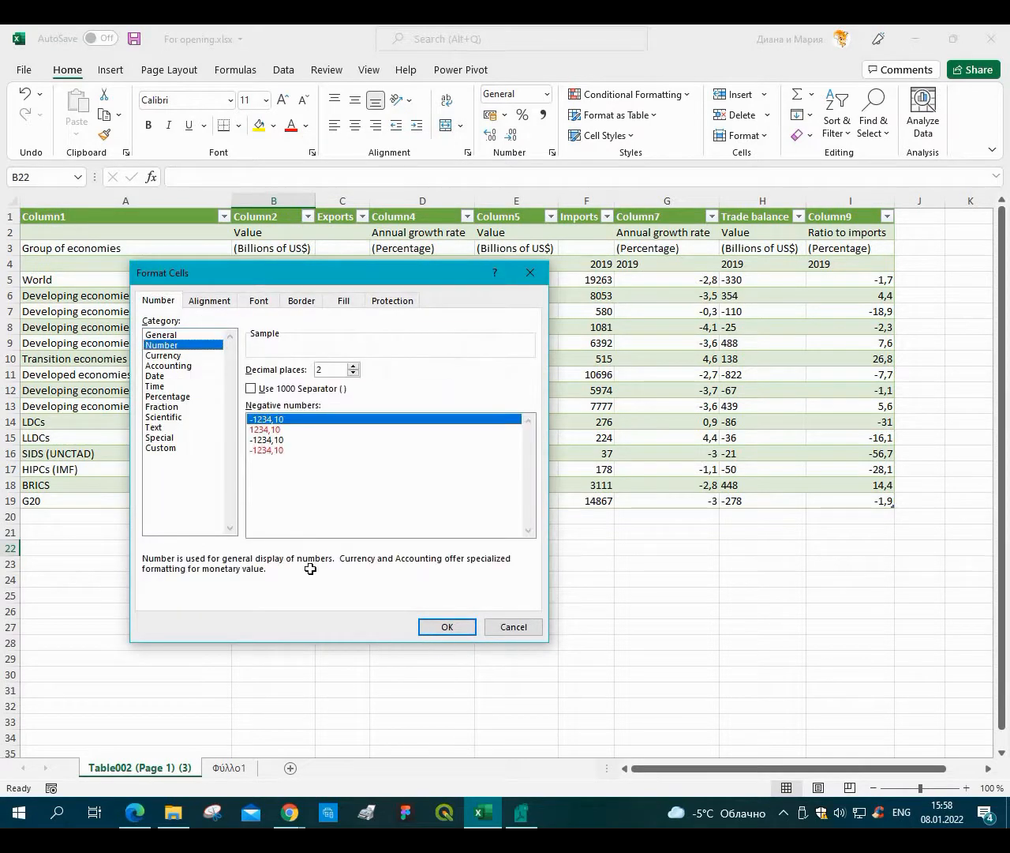
pyautogui.press('Return')
pyautogui.rightClick(279, 550)
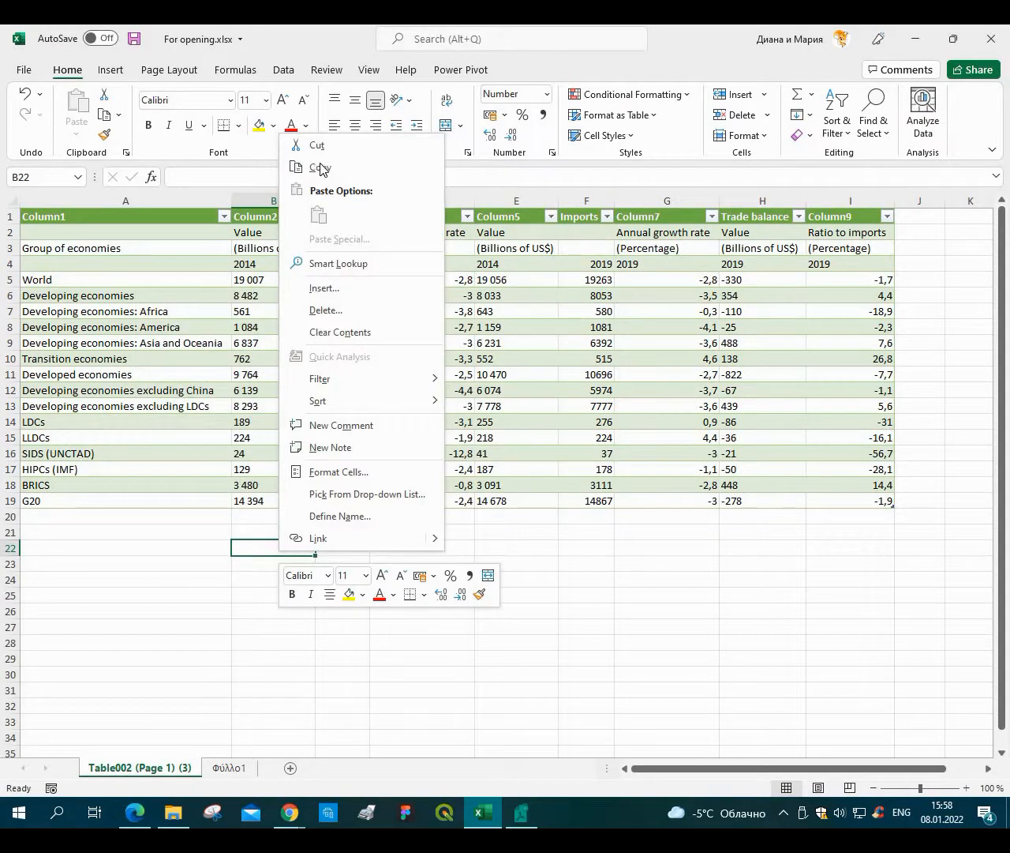
pyautogui.press('c')
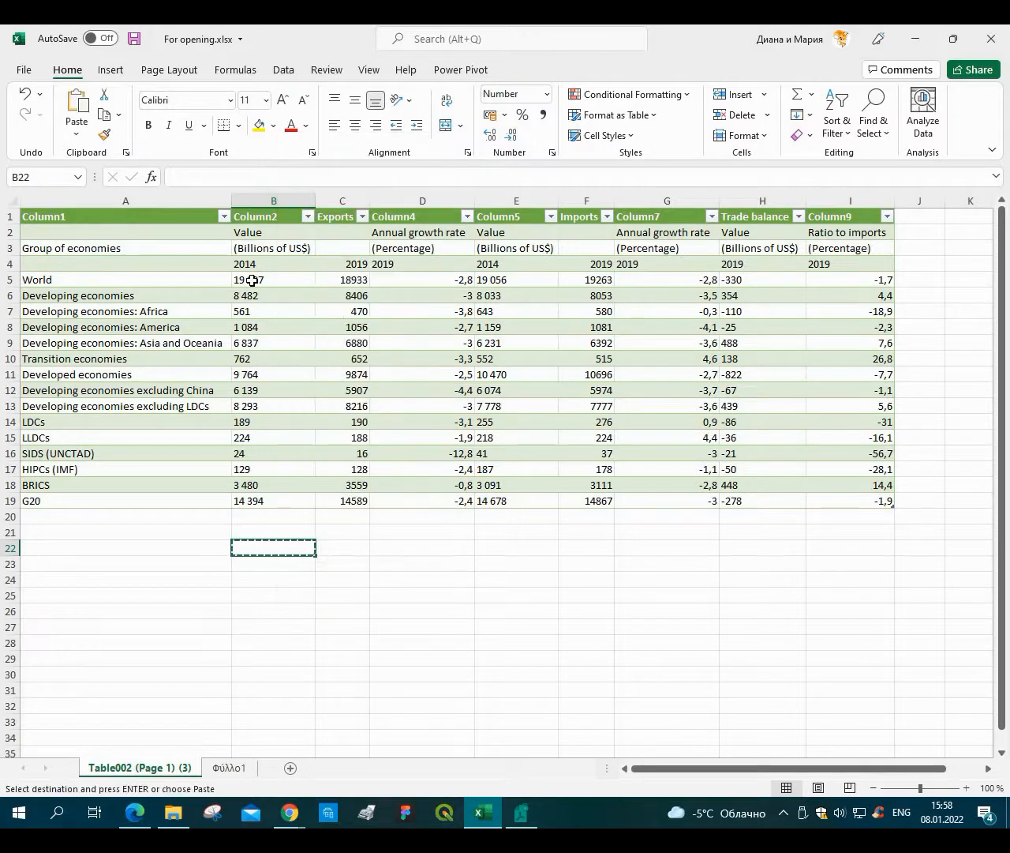
# Paste Special the copied cell onto B5:I19 with the Add operation to convert the values to numbers.
pyautogui.moveTo(252, 281); pyautogui.dragTo(847, 501)
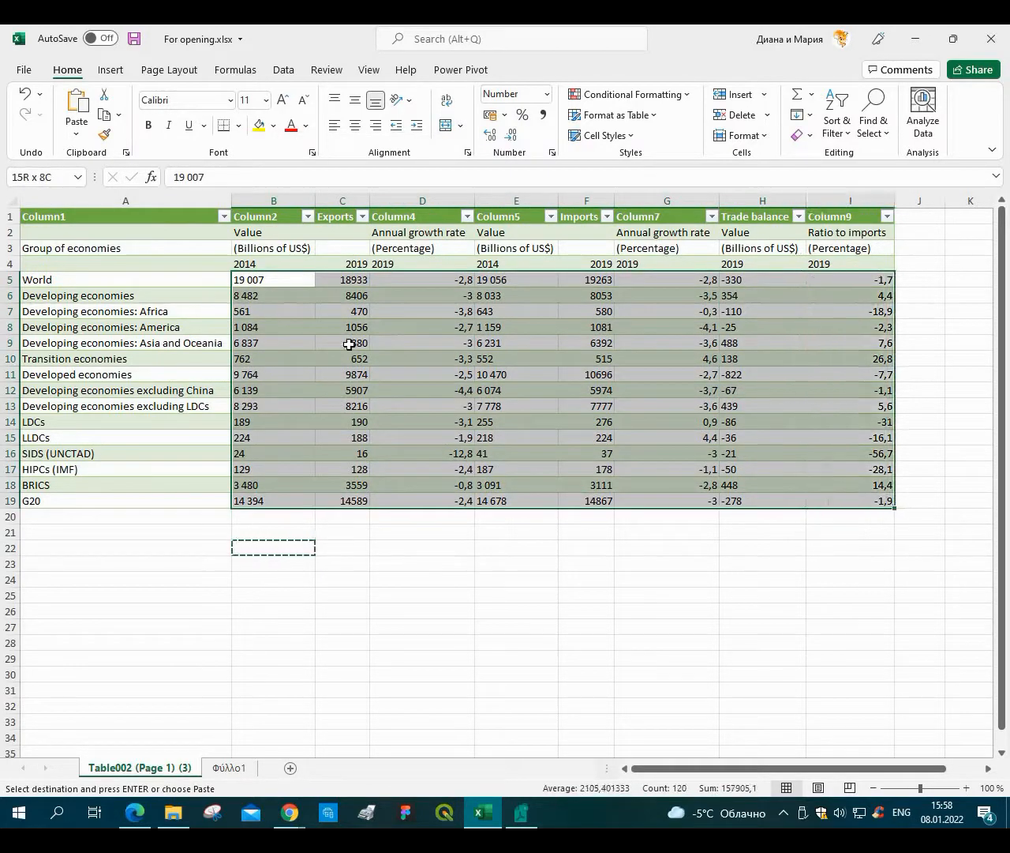
pyautogui.rightClick(273, 311)
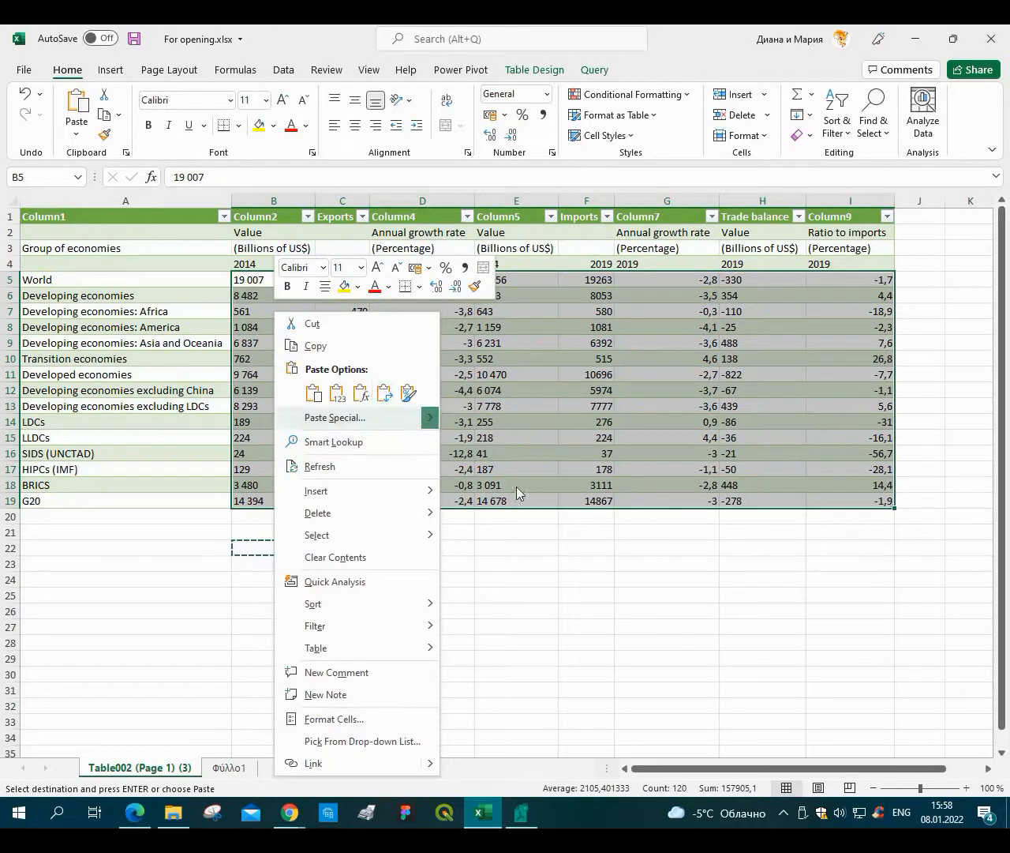
pyautogui.moveTo(431, 419)
pyautogui.click(489, 588)
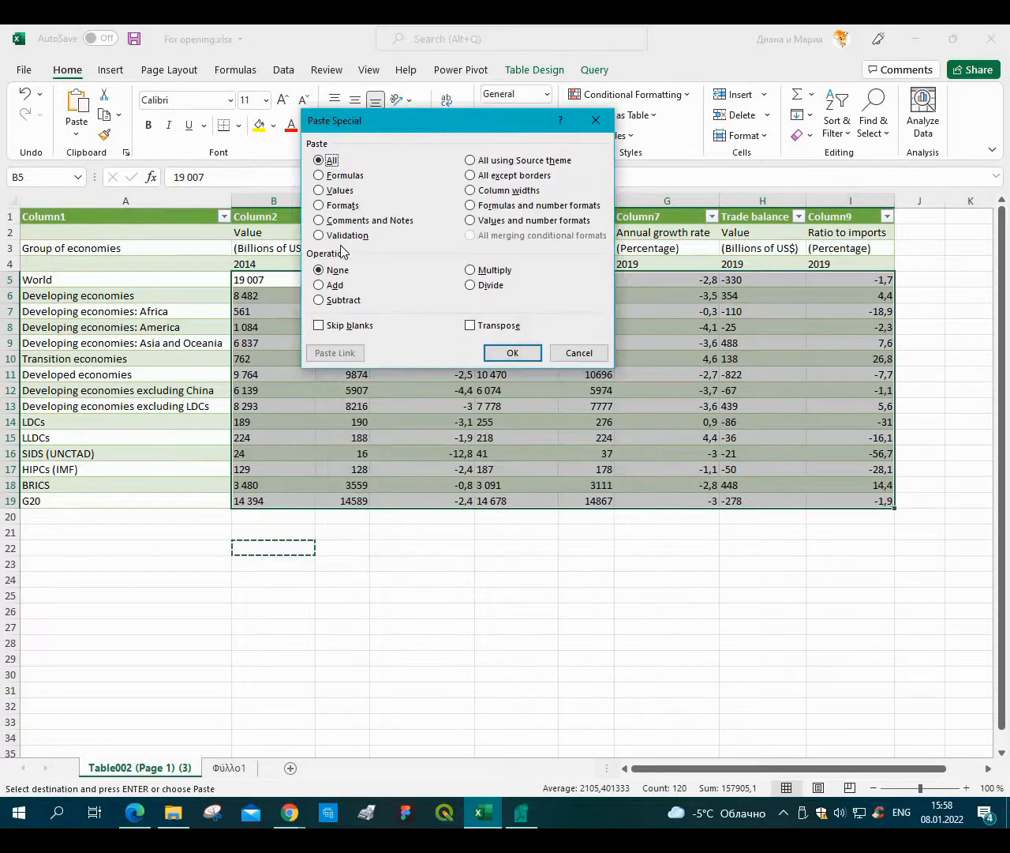
pyautogui.click(339, 261)
pyautogui.click(531, 329)
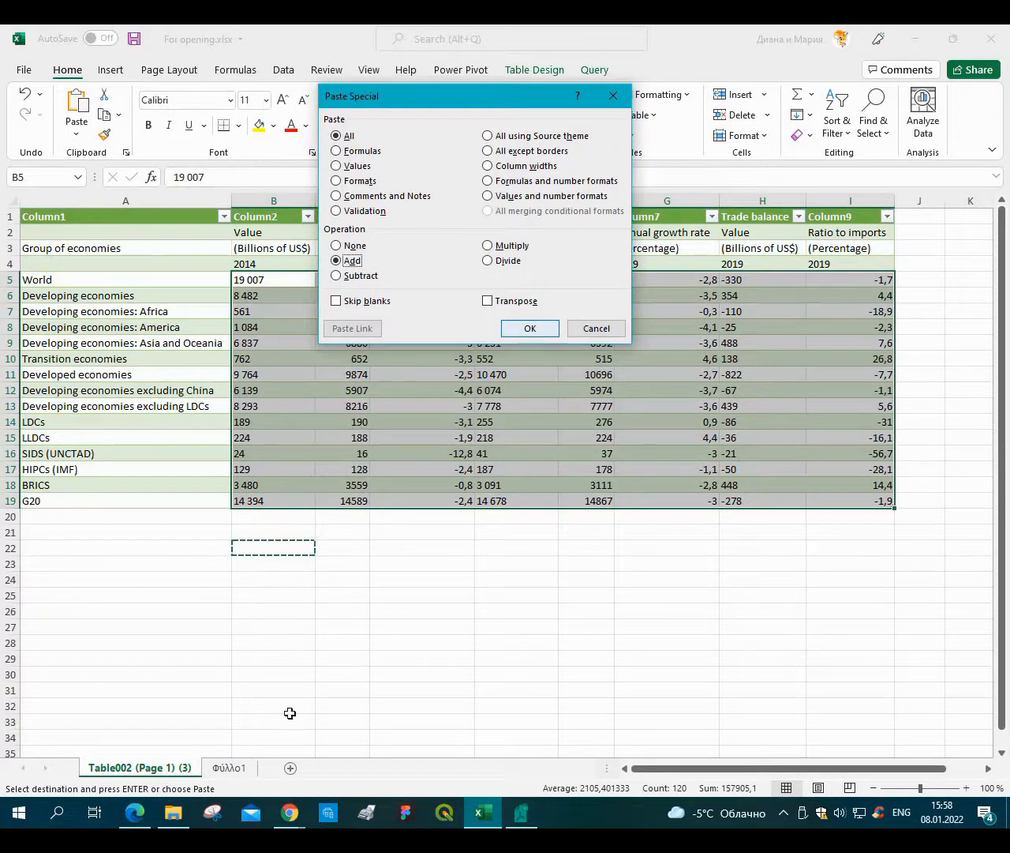
pyautogui.click(387, 558)
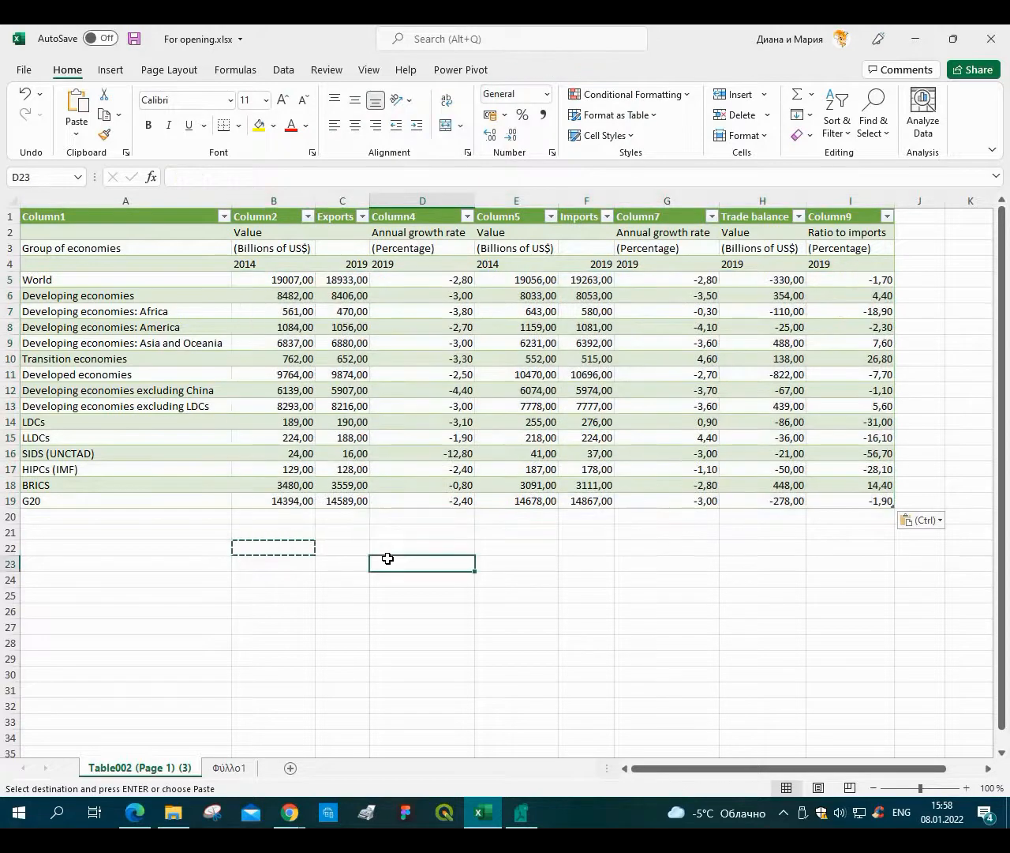
pyautogui.press('Escape')
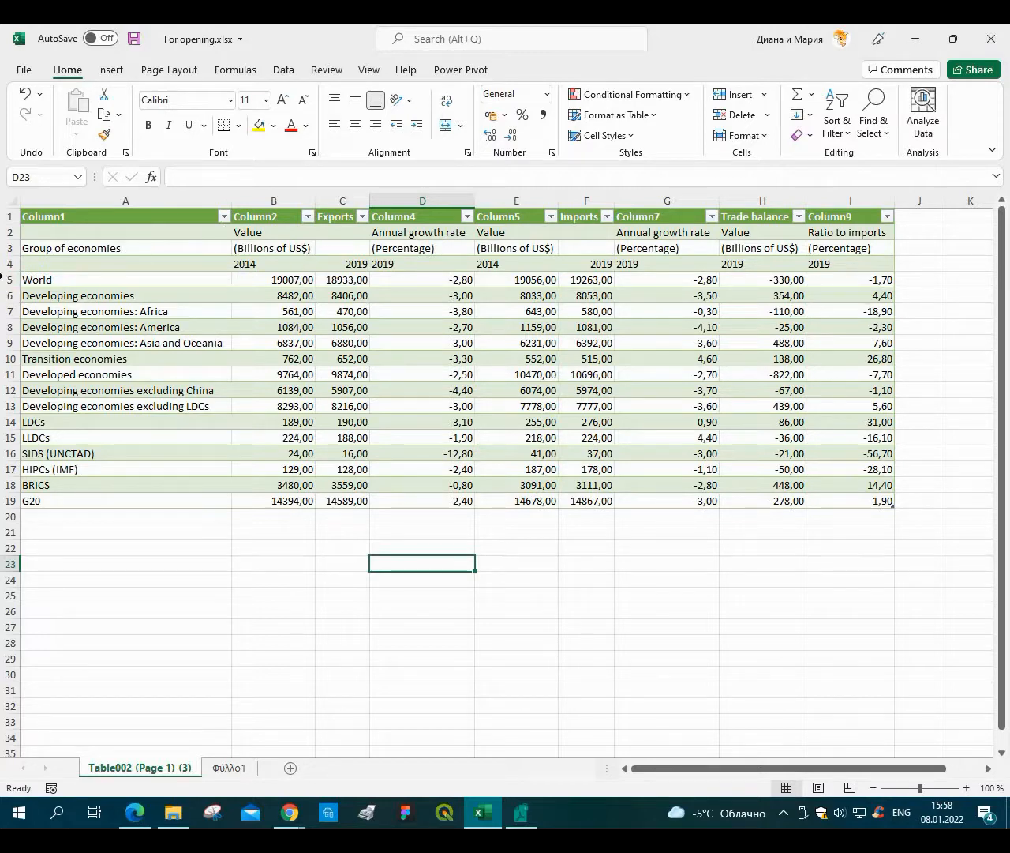
# Insert four empty rows above the World row of the table.
pyautogui.click(8, 279)
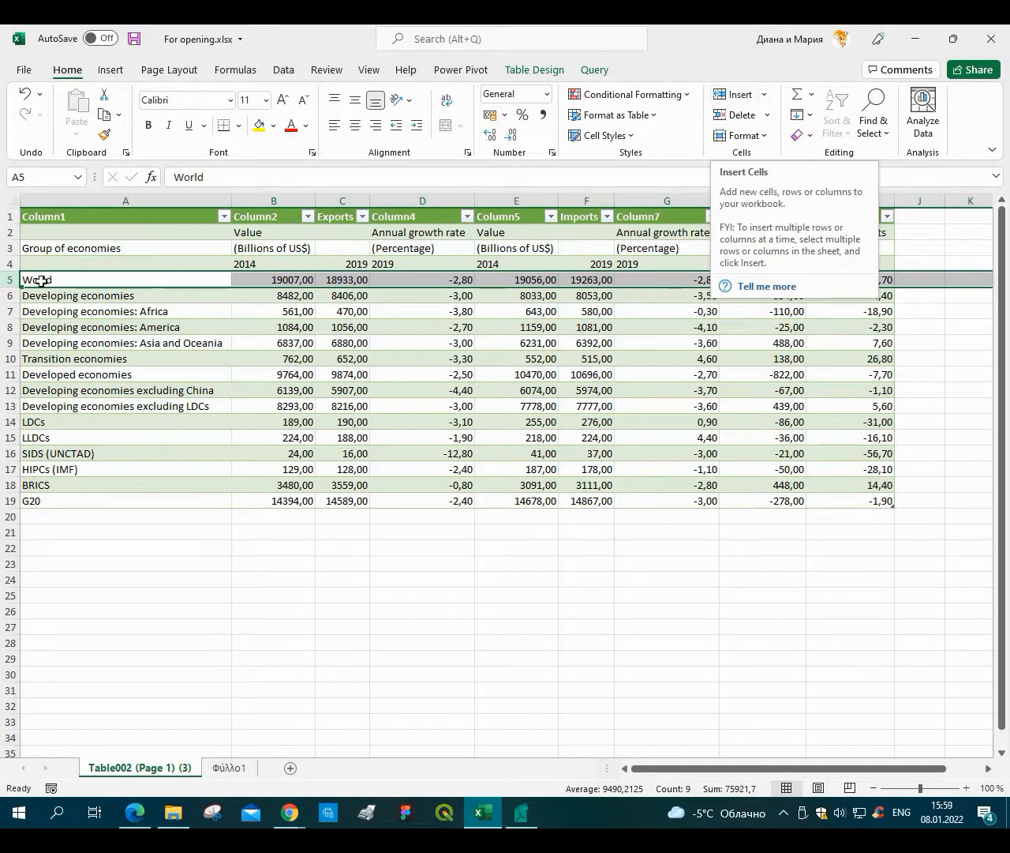
pyautogui.click(738, 97)
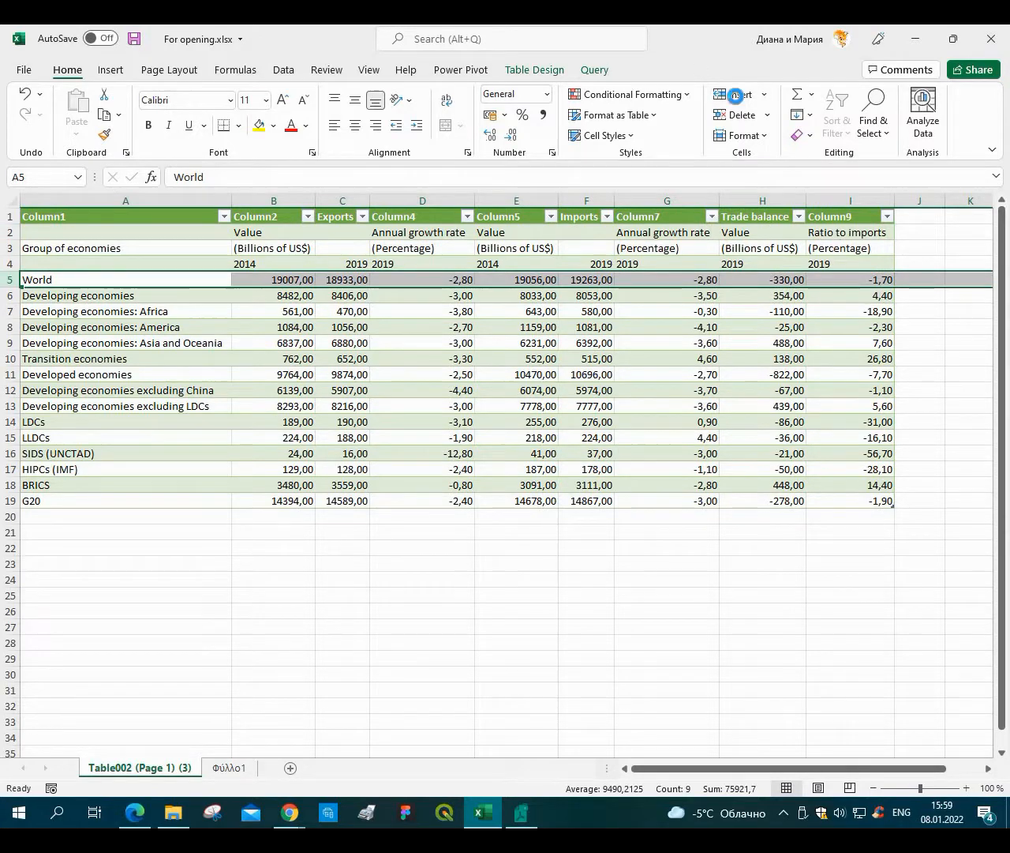
pyautogui.click(737, 97)
pyautogui.click(737, 97)
pyautogui.click(738, 97)
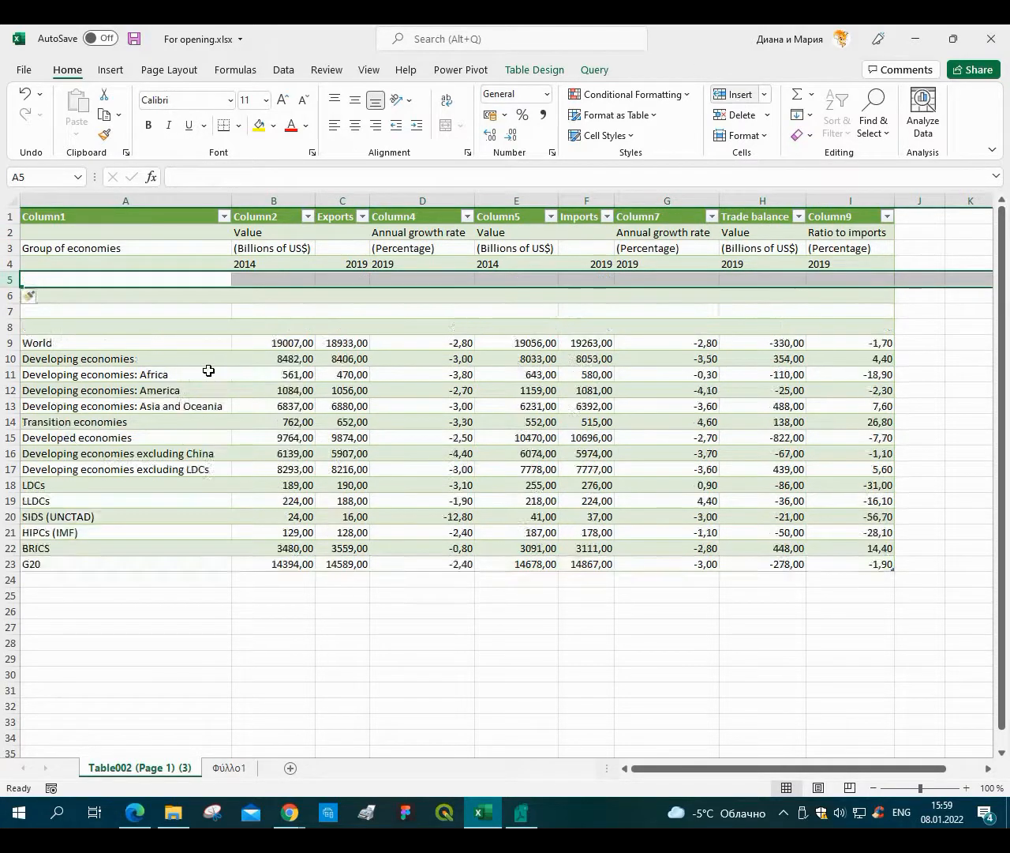
# Combine the header cells B2:B4 into cell B5 with a CONCAT formula.
pyautogui.click(268, 280)
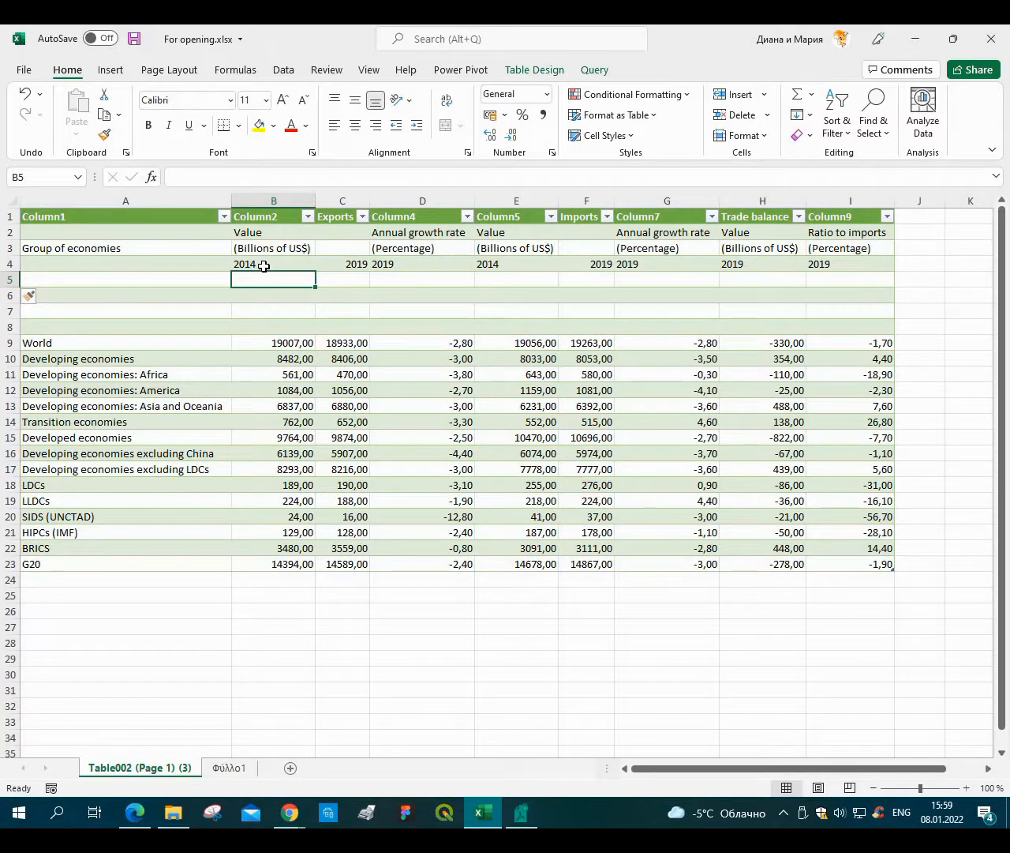
pyautogui.write('=')
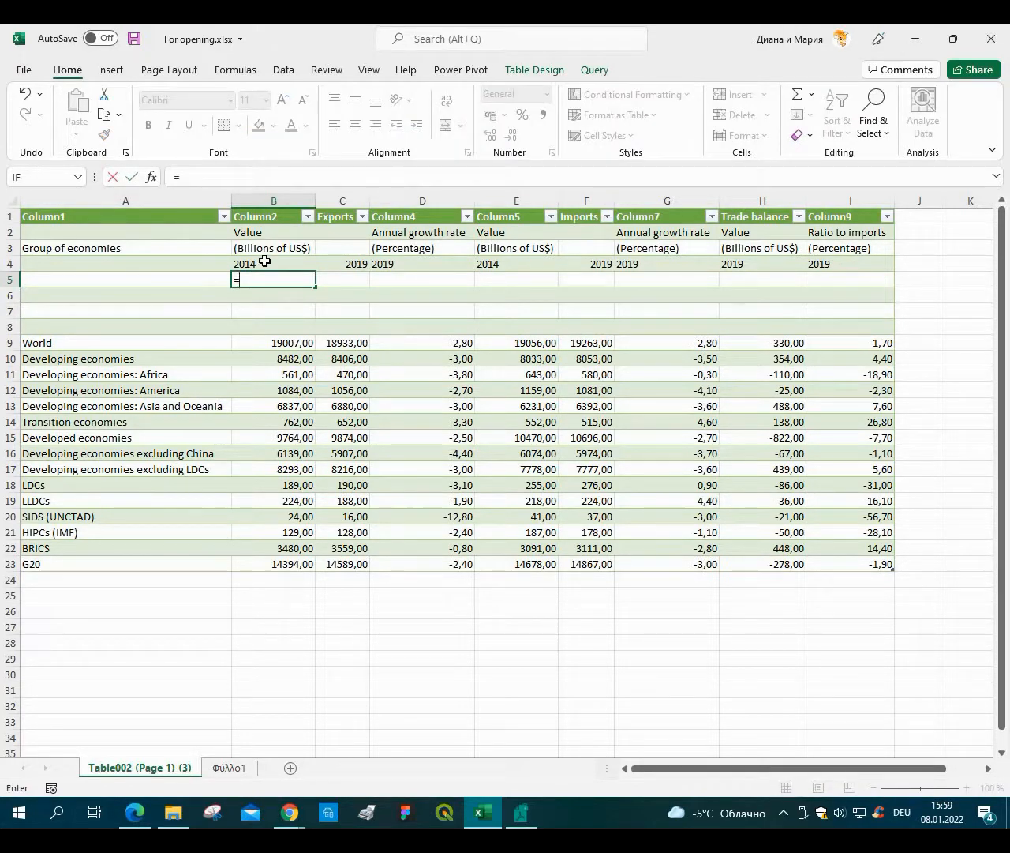
pyautogui.write('Conc')
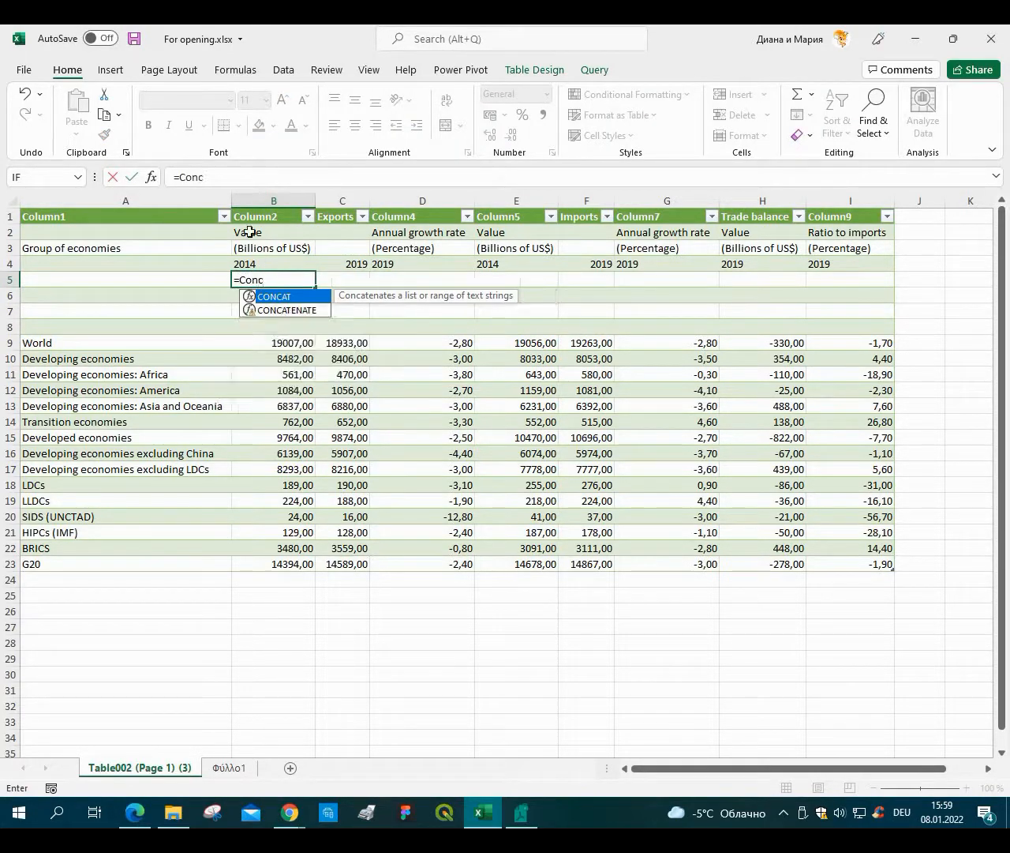
pyautogui.press('Tab')
pyautogui.moveTo(249, 232); pyautogui.dragTo(249, 266)
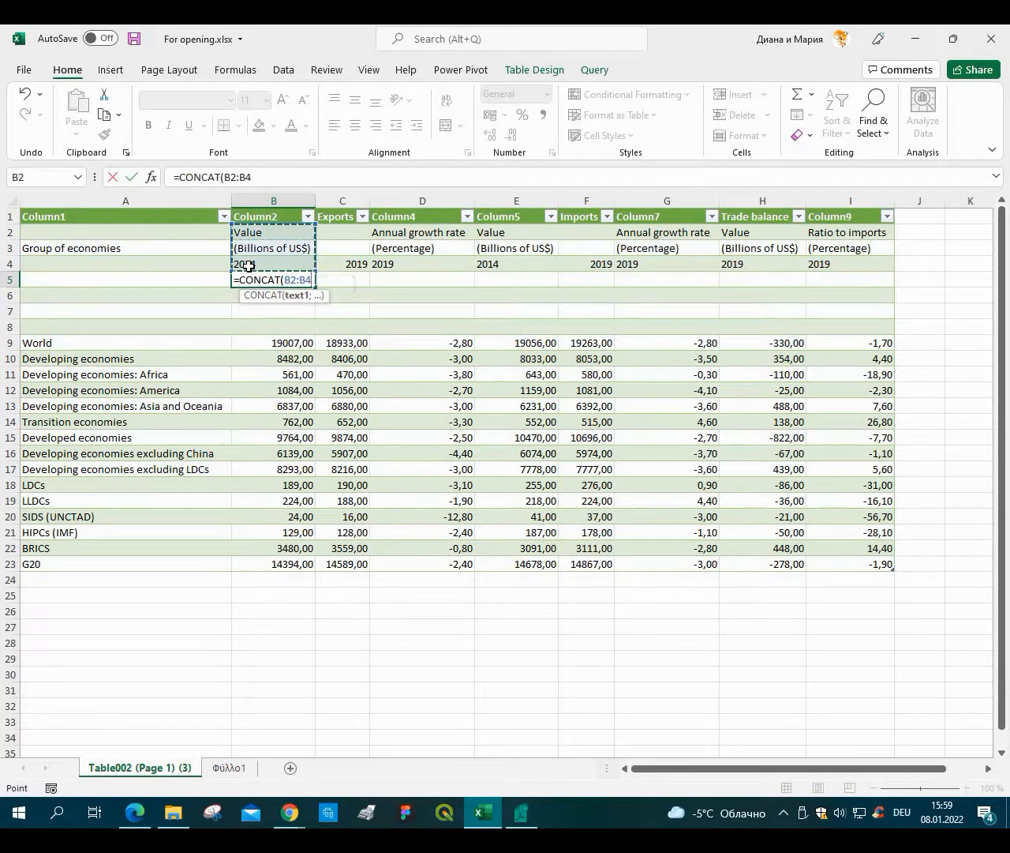
pyautogui.press('Return')
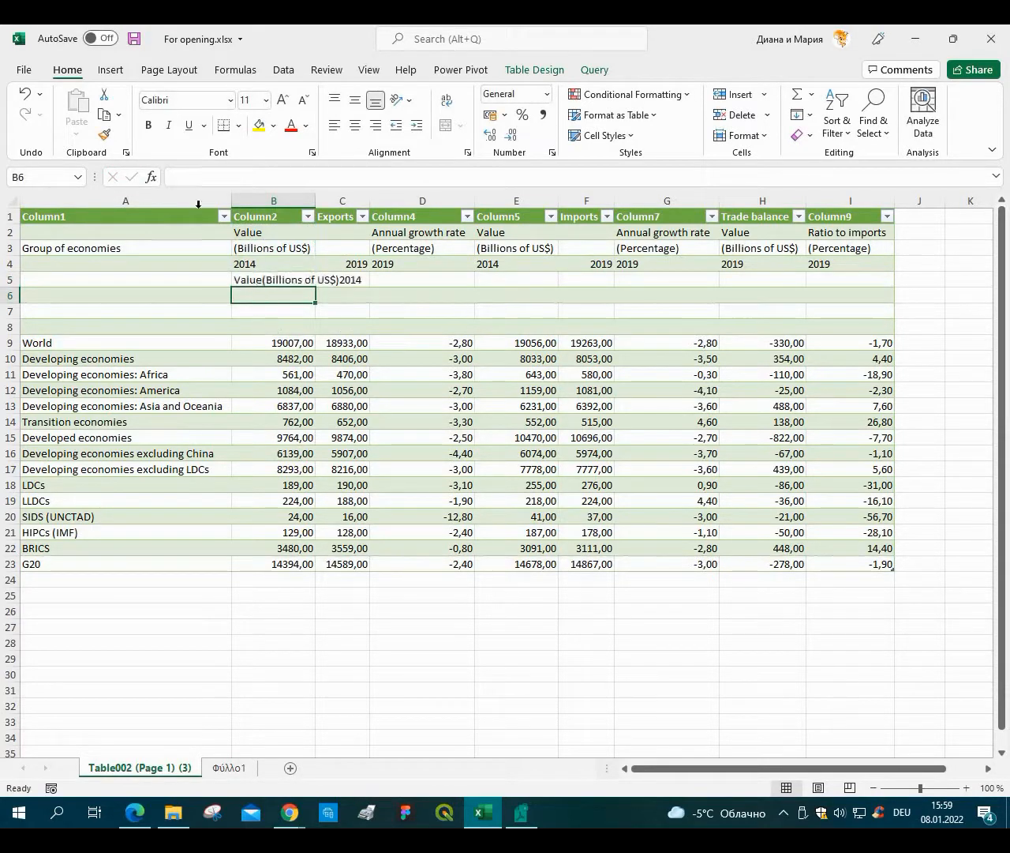
# Clear the CONCAT formula from cell B5.
pyautogui.press('Up')
pyautogui.press('Down')
pyautogui.press('Down')
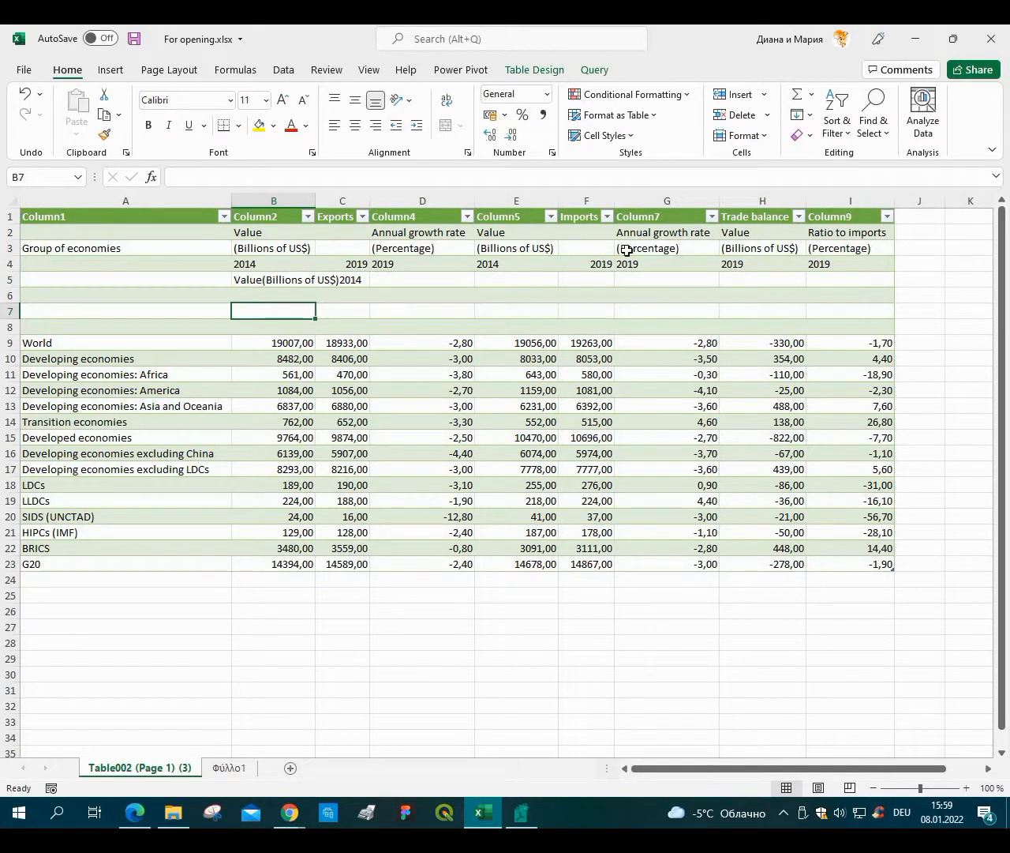
pyautogui.press('Up')
pyautogui.press('Up')
pyautogui.press('BackSpace')
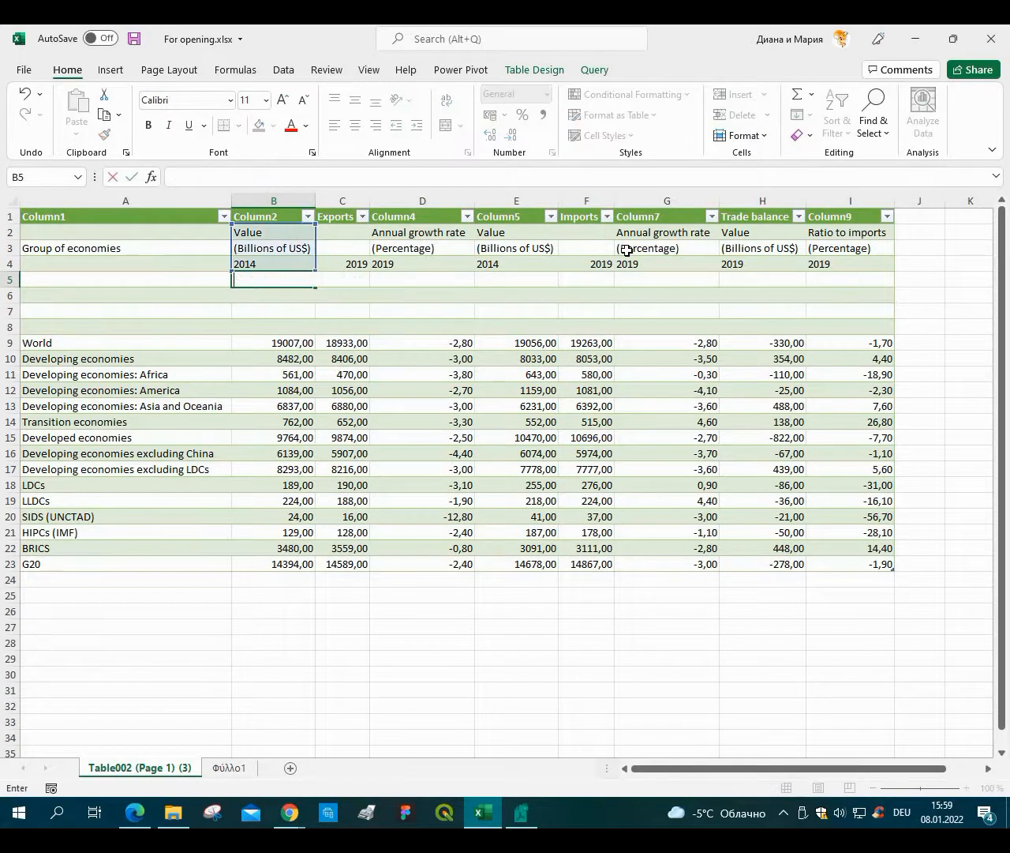
pyautogui.press('Return')
# Enter the formula =CONCAT(B2;" ") in cell B5 to reference the Value header with a trailing space.
pyautogui.press('Up')
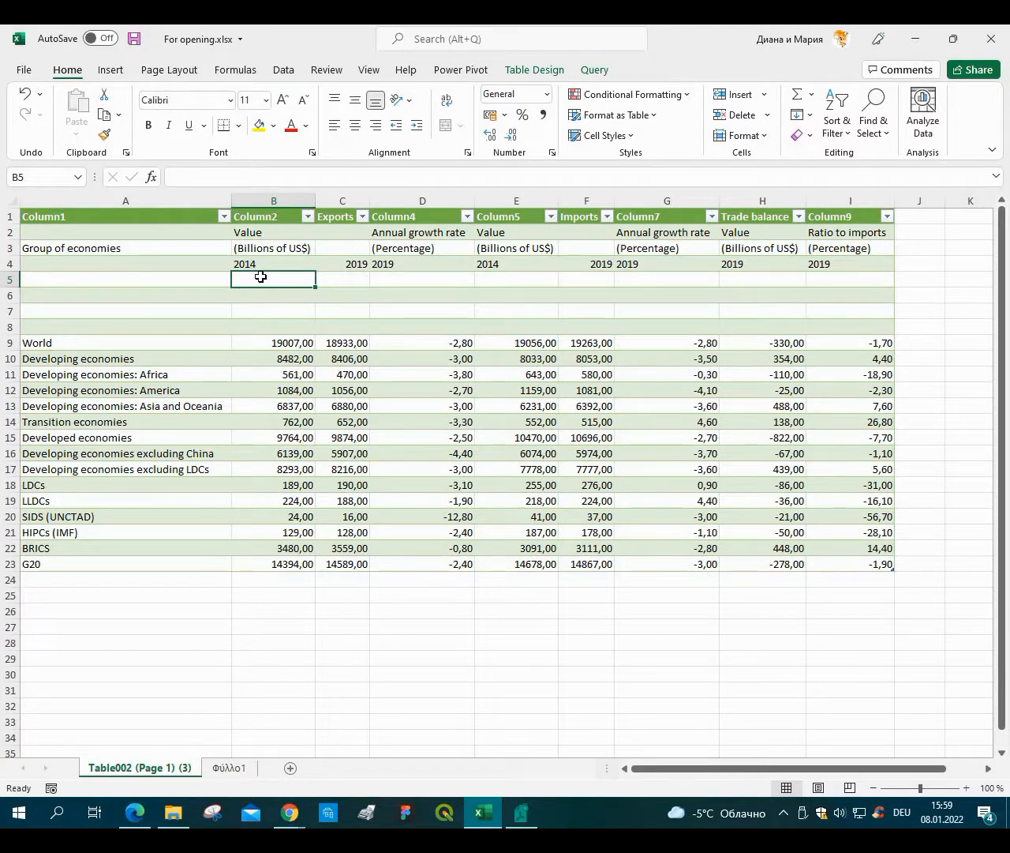
pyautogui.write("'")
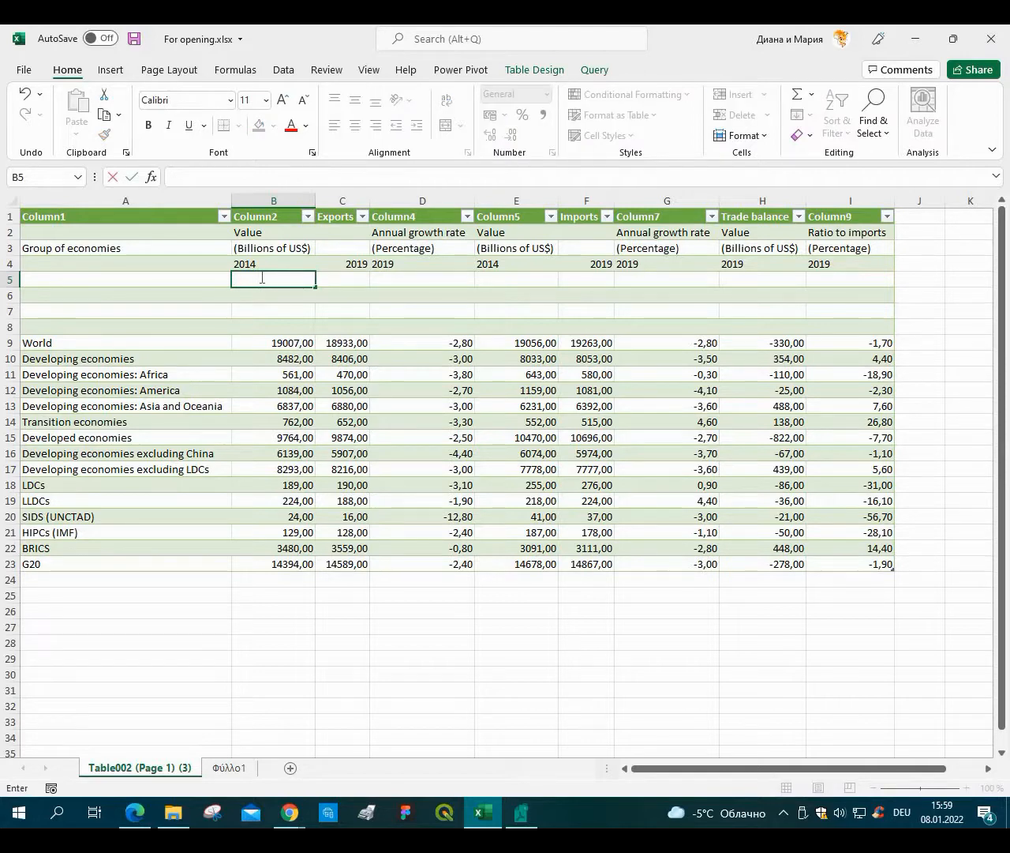
pyautogui.hotkey('alt', 'shift')
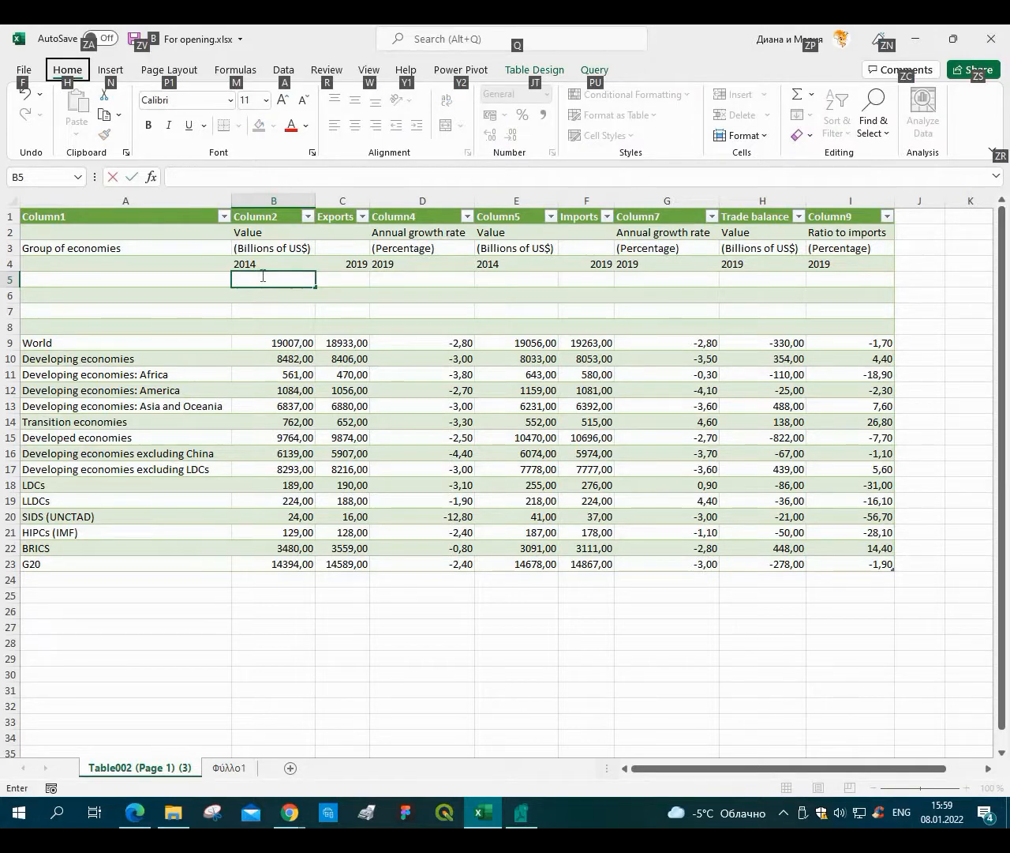
pyautogui.press('Escape')
pyautogui.write('=Con')
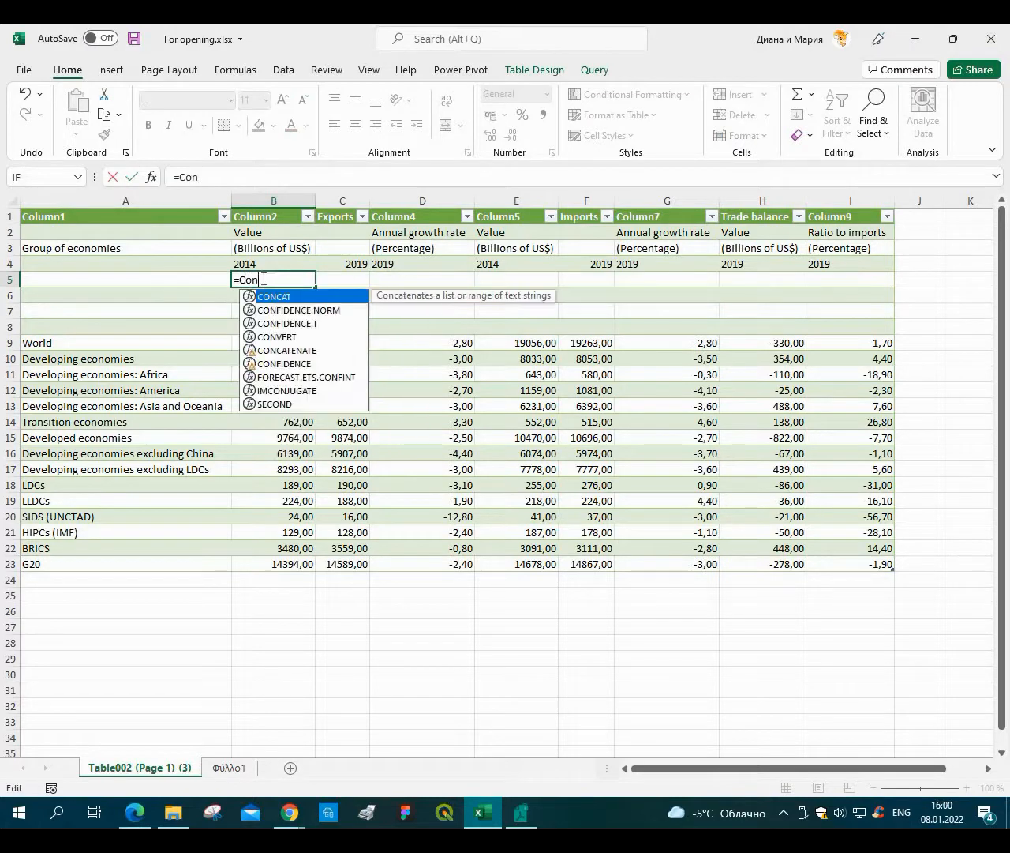
pyautogui.write('ca')
pyautogui.press('Tab')
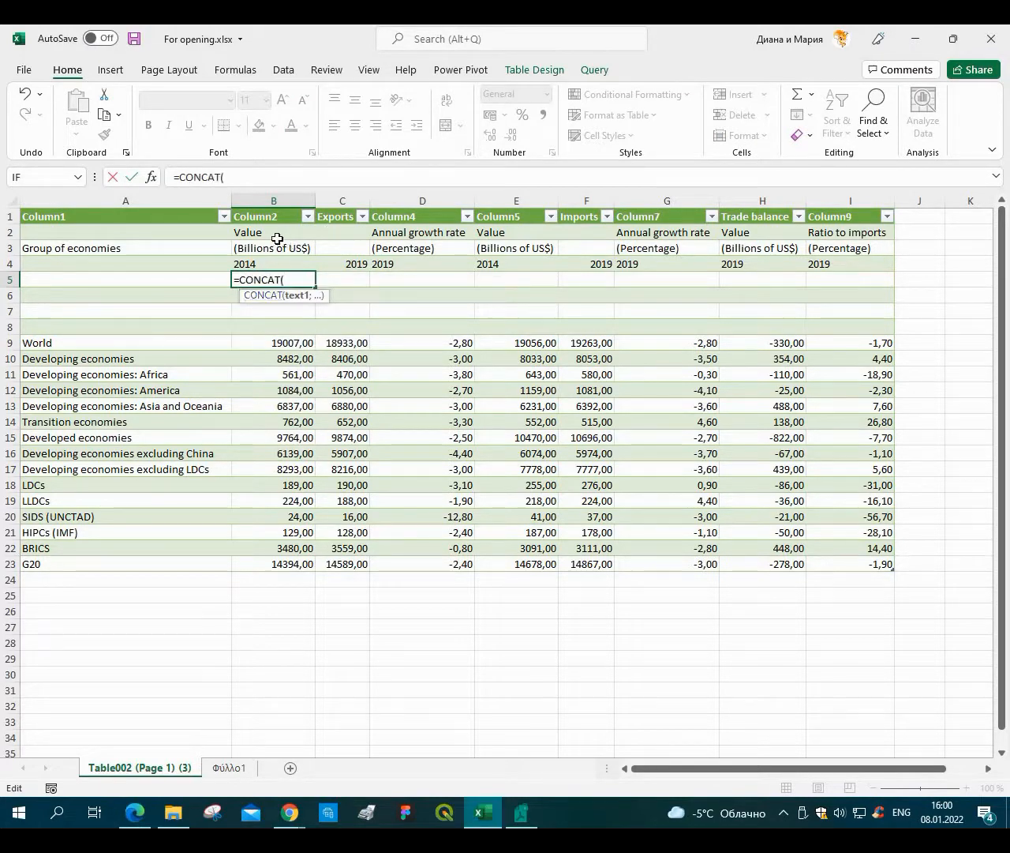
pyautogui.click(277, 235)
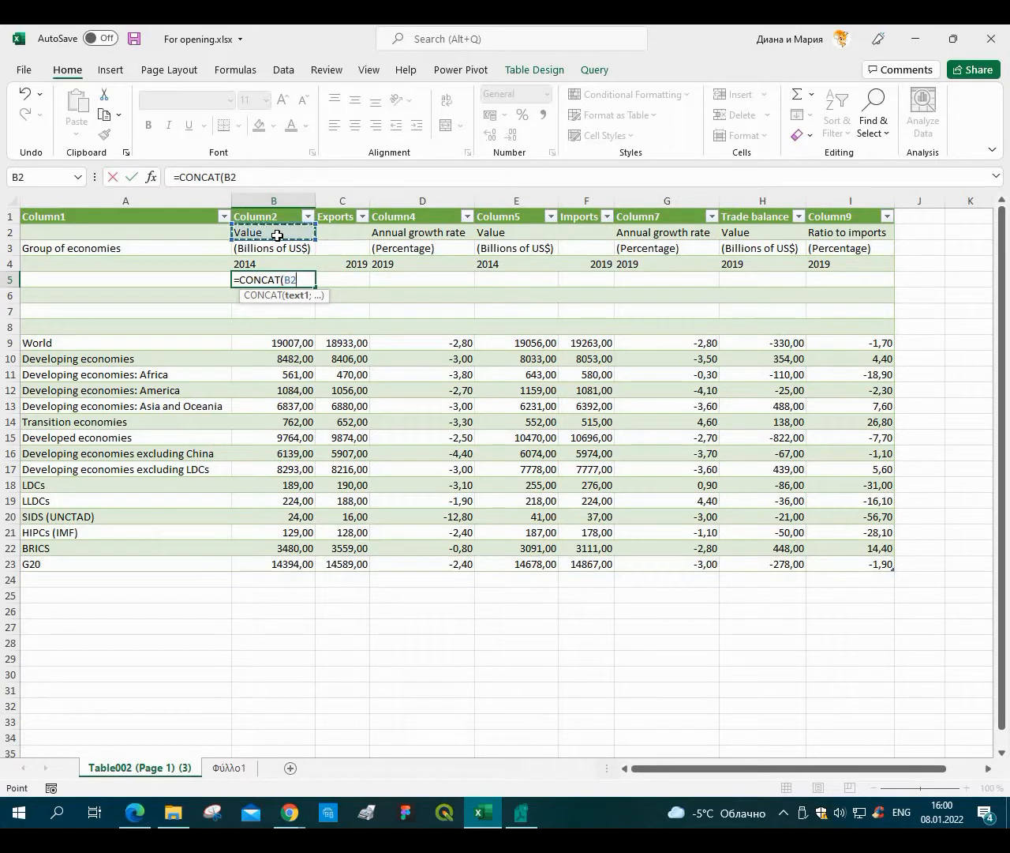
pyautogui.hotkey('alt', 'shift')
pyautogui.write(';')
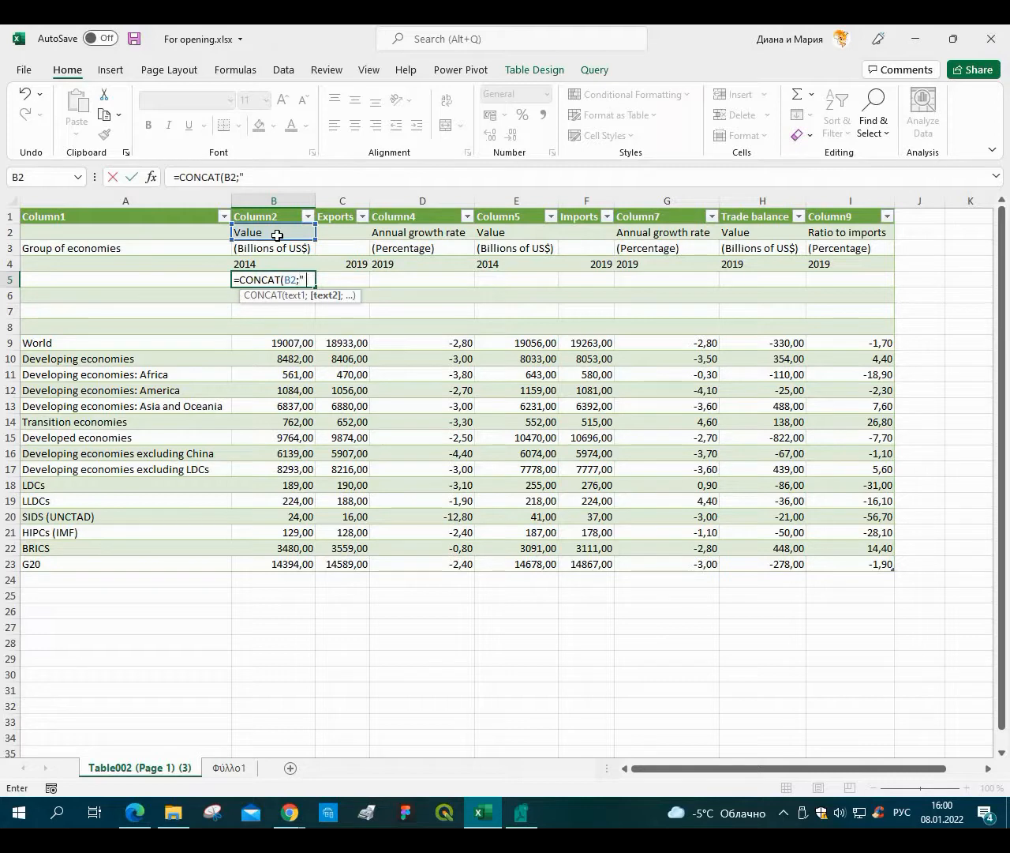
pyautogui.write(')')
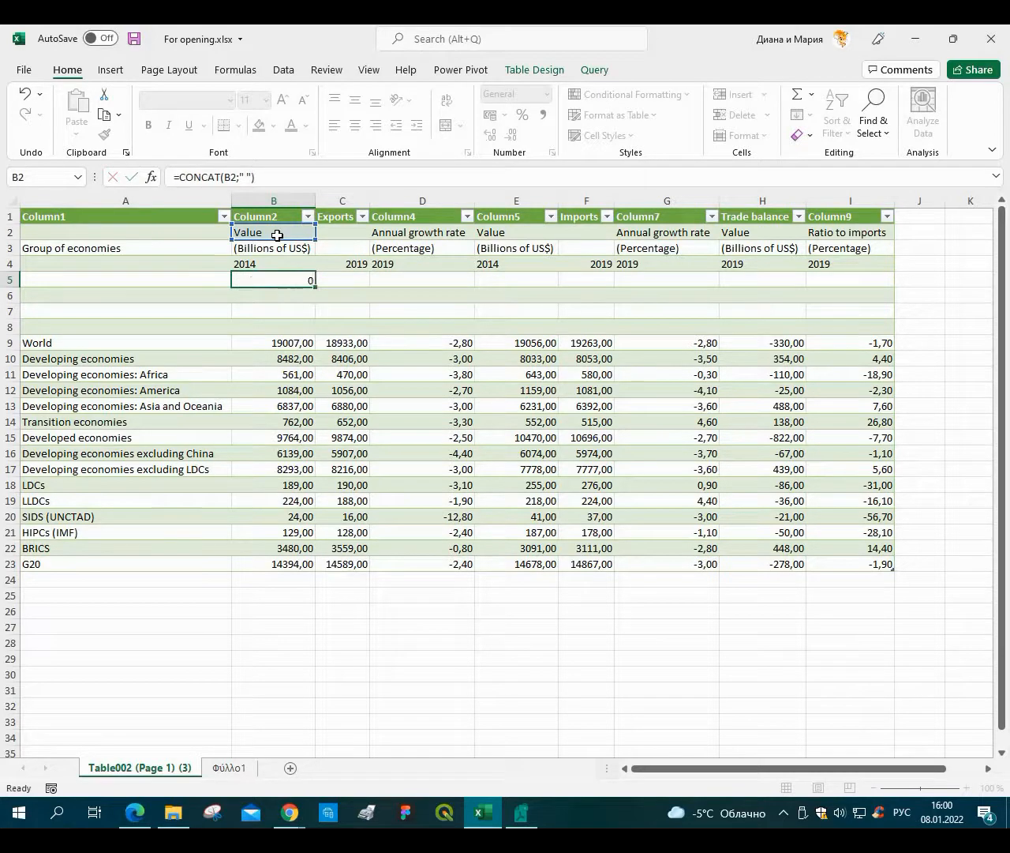
pyautogui.press('Return')
pyautogui.press('Up')
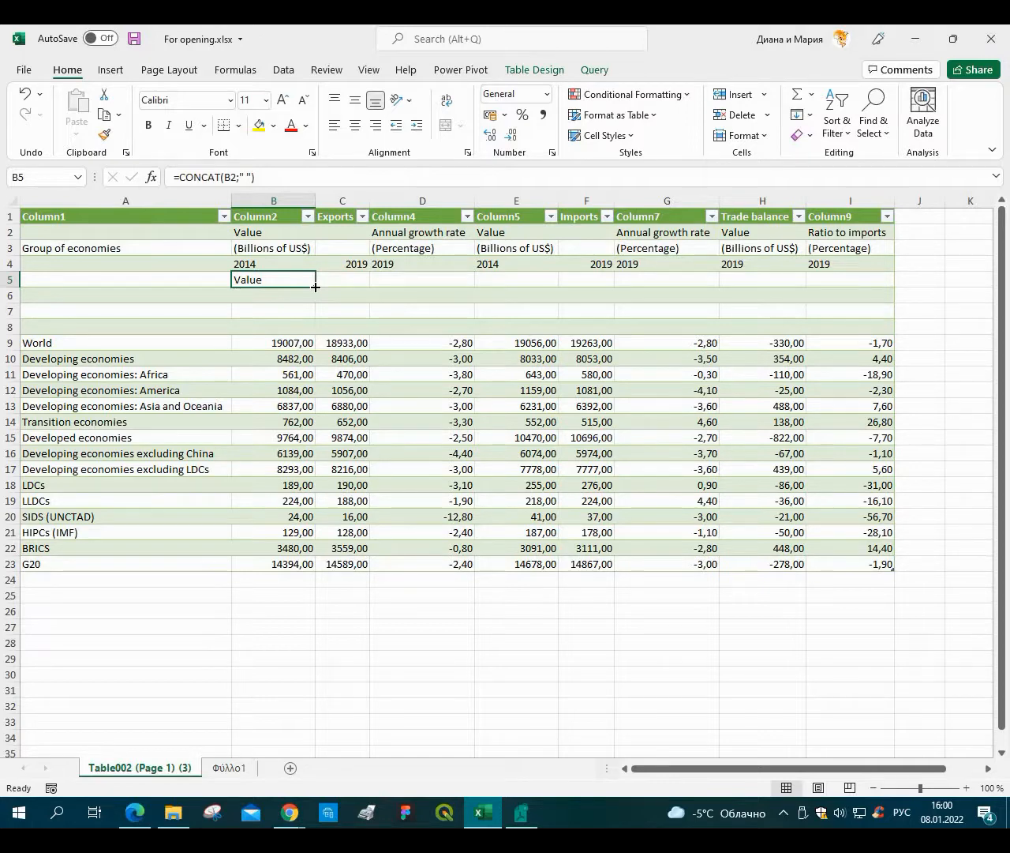
# Fill the CONCAT formula down from B5 through B7.
pyautogui.moveTo(313, 289); pyautogui.dragTo(313, 314)
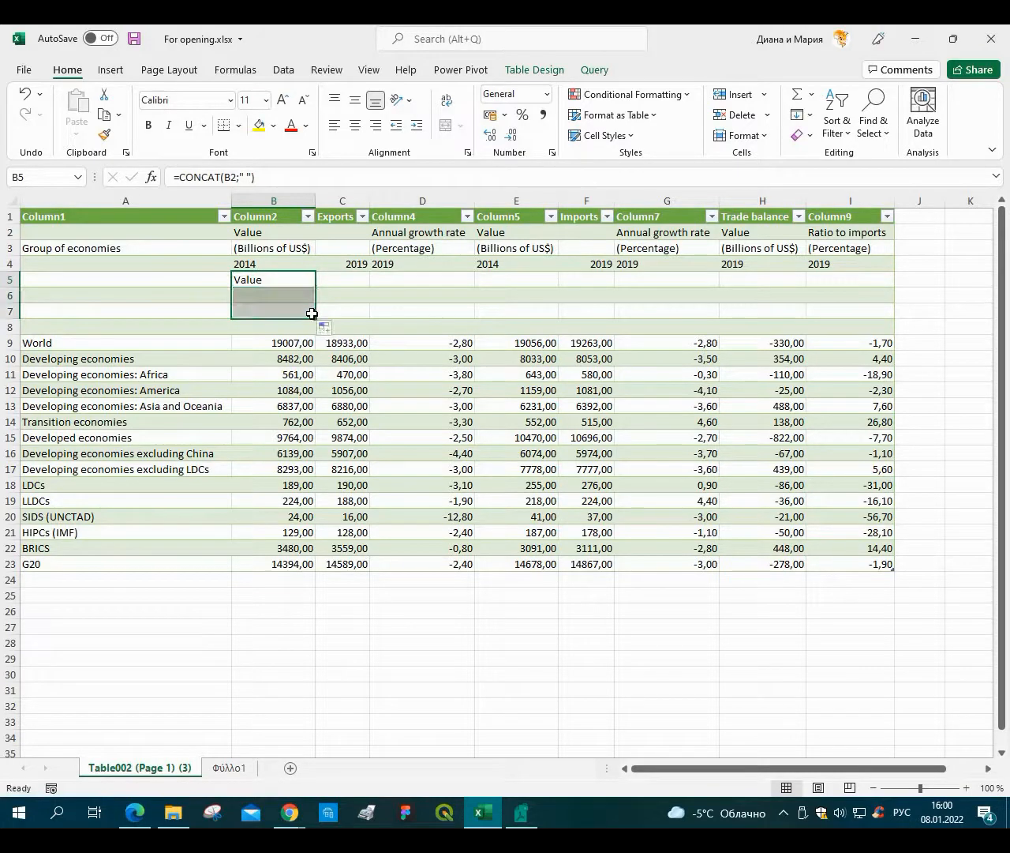
pyautogui.click(264, 293)
pyautogui.click(263, 311)
pyautogui.moveTo(263, 313); pyautogui.dragTo(264, 313)
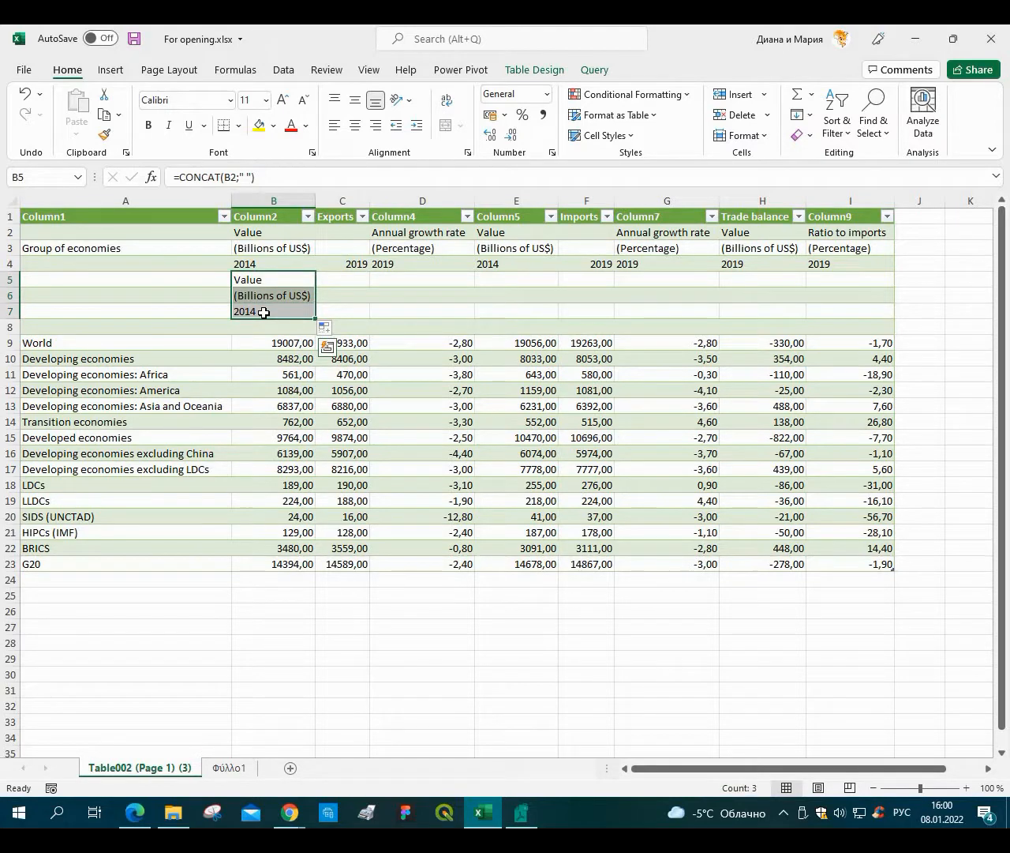
pyautogui.press('ctrl')
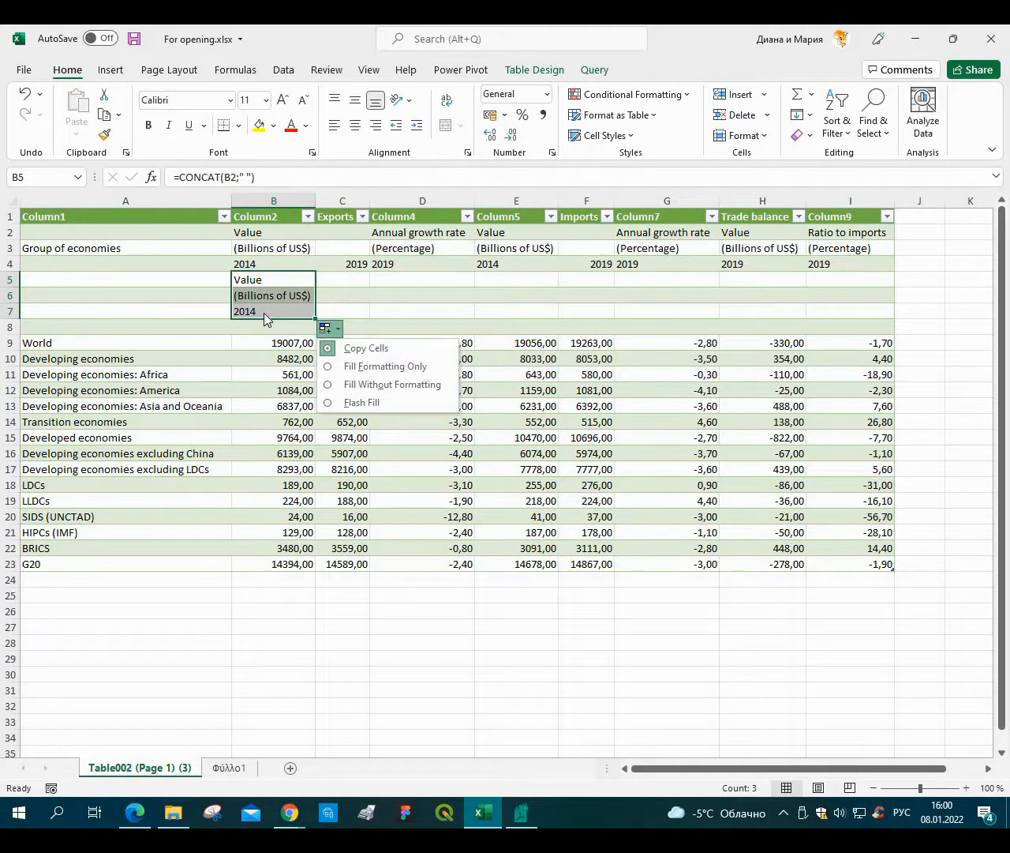
pyautogui.click(266, 312)
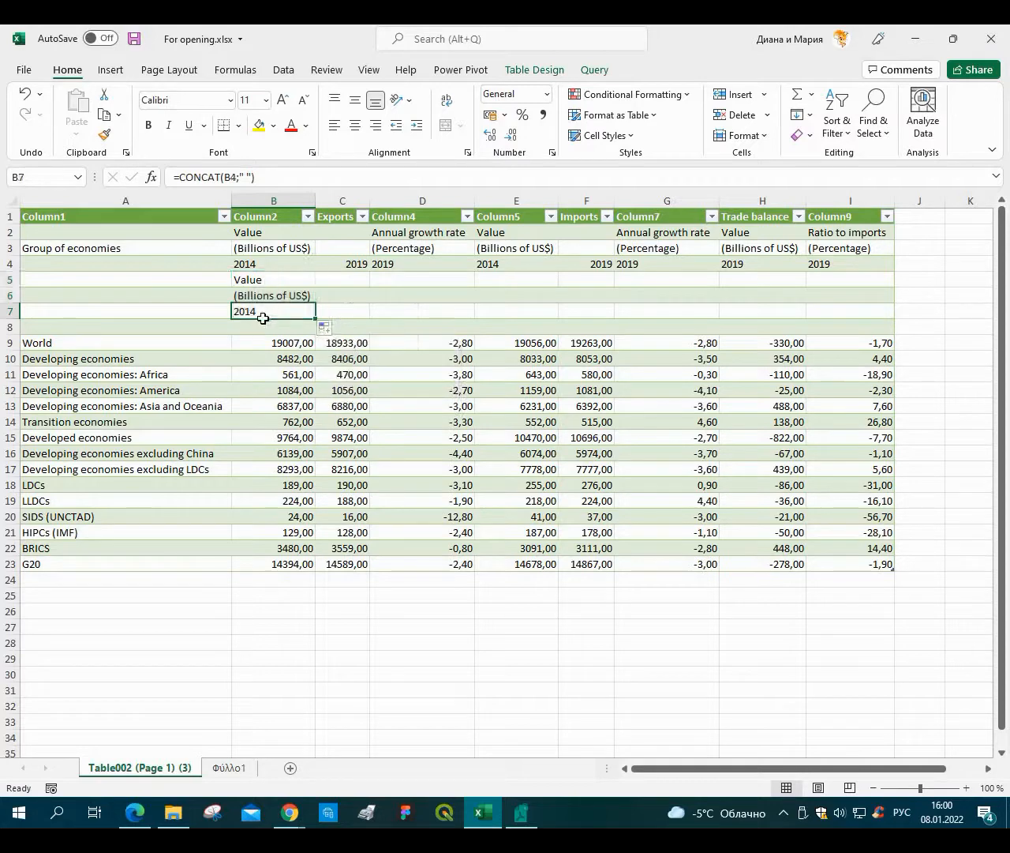
# Move the three formula cells B5:B7 down one row to B6:B8.
pyautogui.moveTo(272, 282); pyautogui.dragTo(270, 305)
pyautogui.hotkey('ctrl', 'x')
pyautogui.click(295, 289)
pyautogui.hotkey('ctrl', 'v')
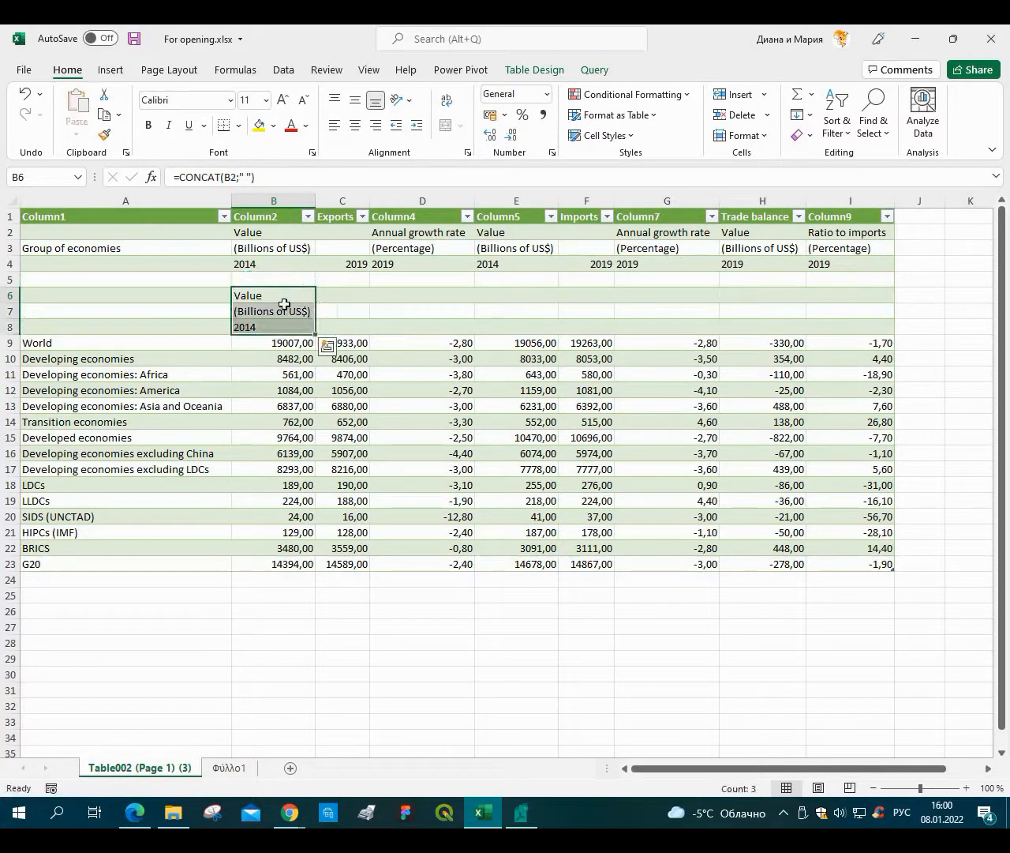
pyautogui.click(263, 283)
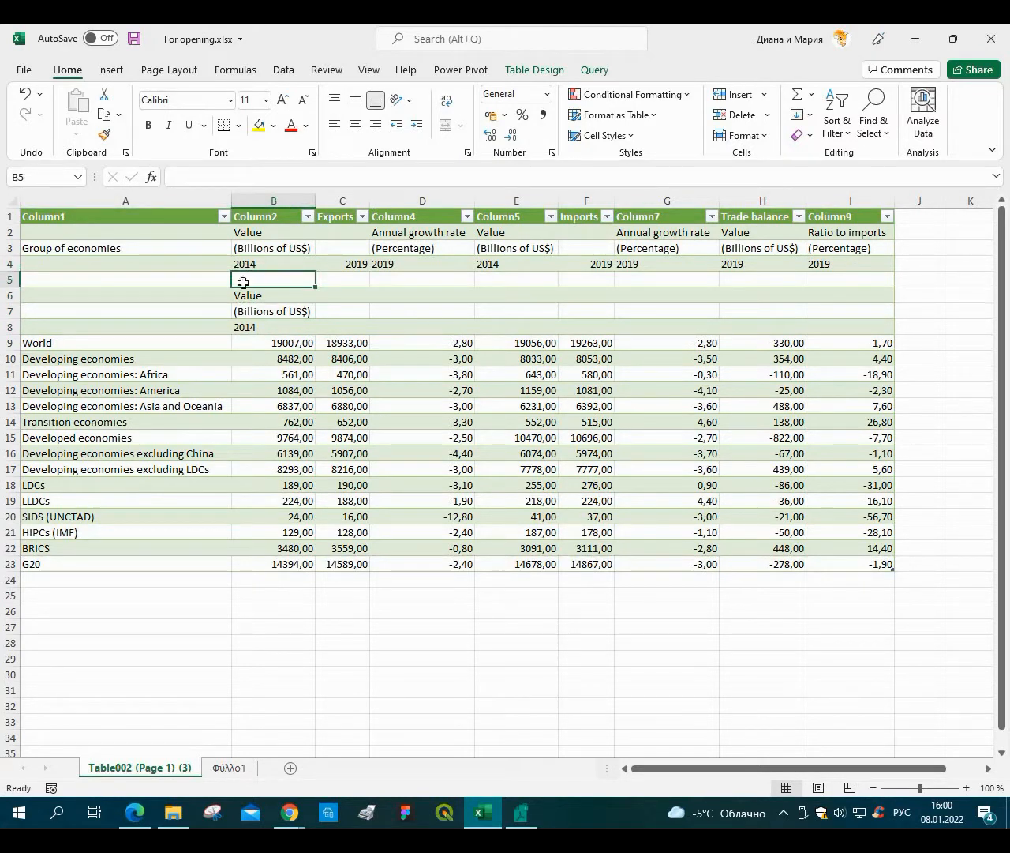
# Check the Exports column headers in the original table in un1.pdf.
pyautogui.click(336, 216)
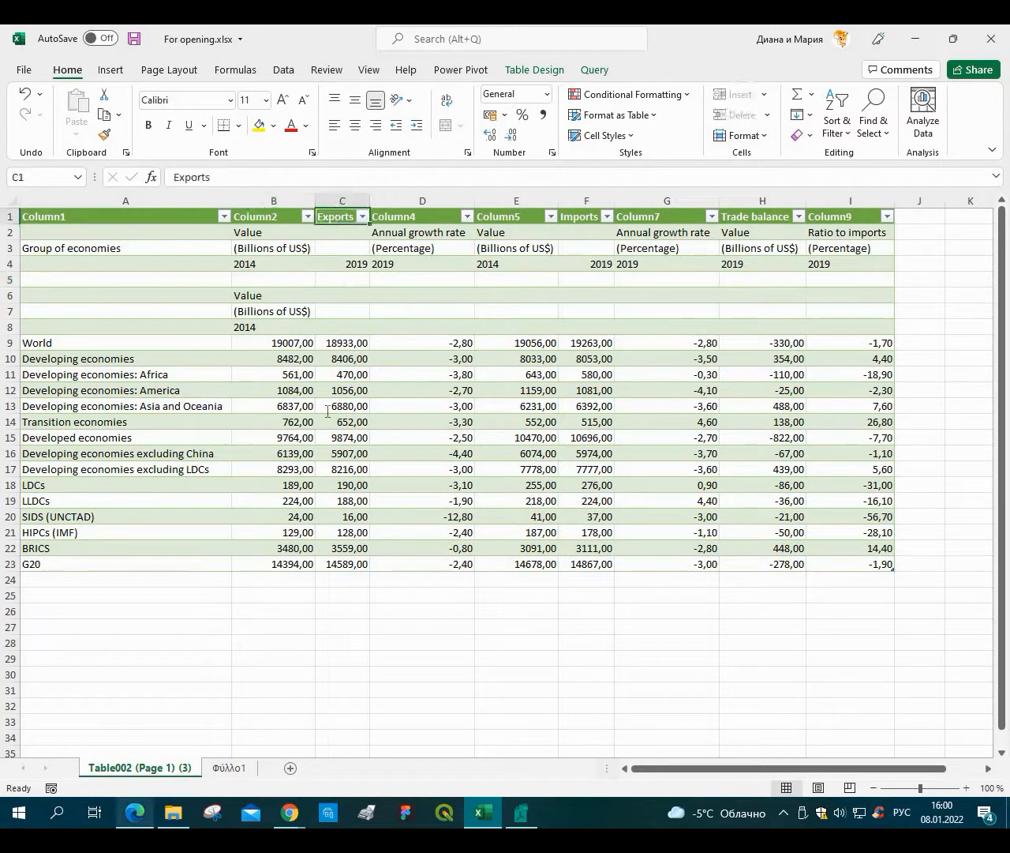
pyautogui.click(135, 812)
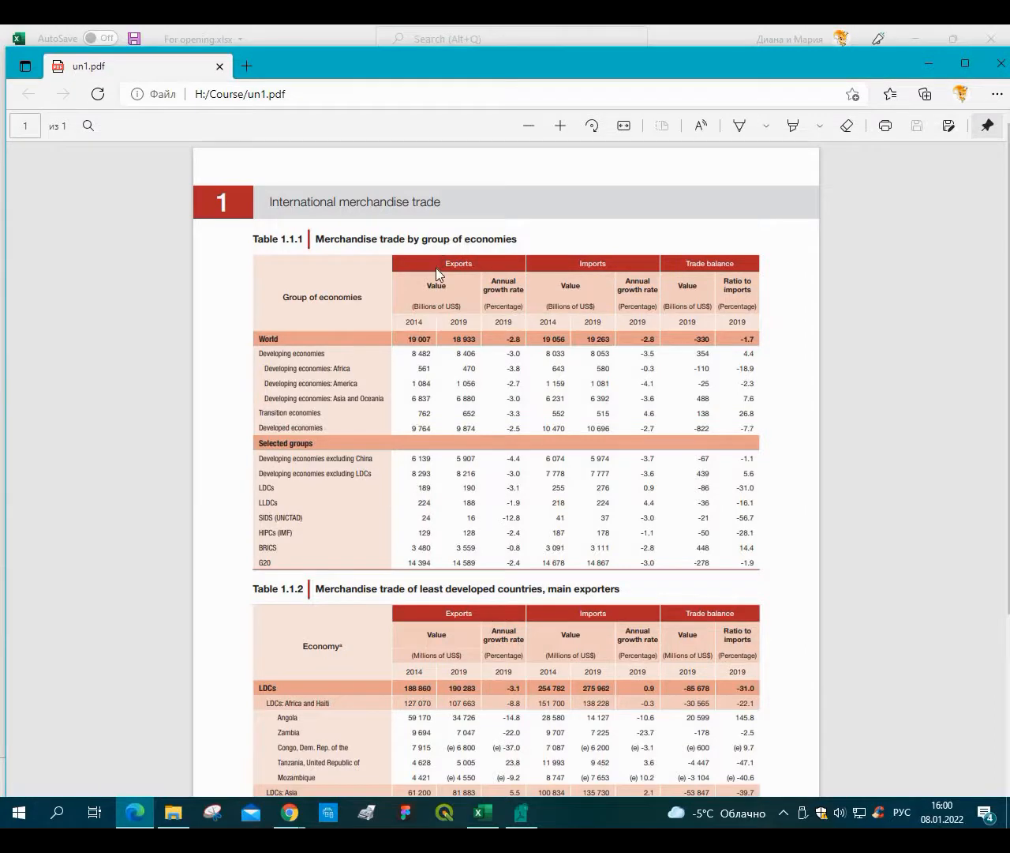
pyautogui.moveTo(443, 288); pyautogui.dragTo(412, 312)
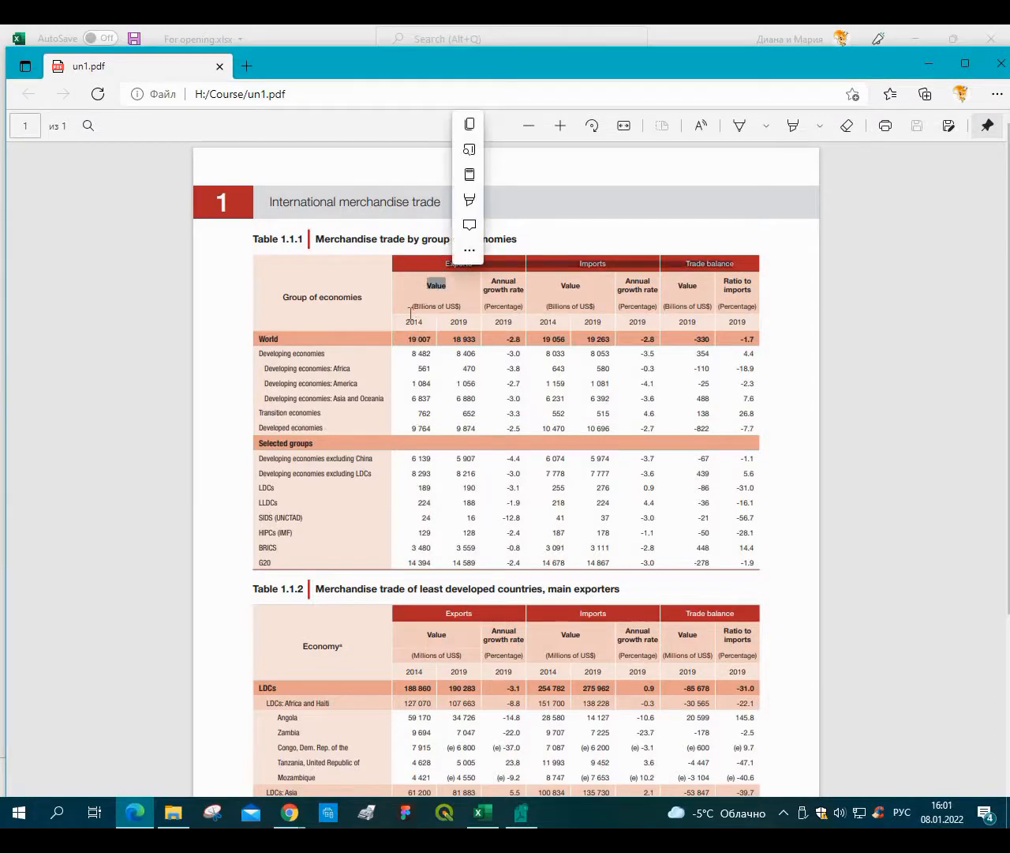
pyautogui.click(413, 311)
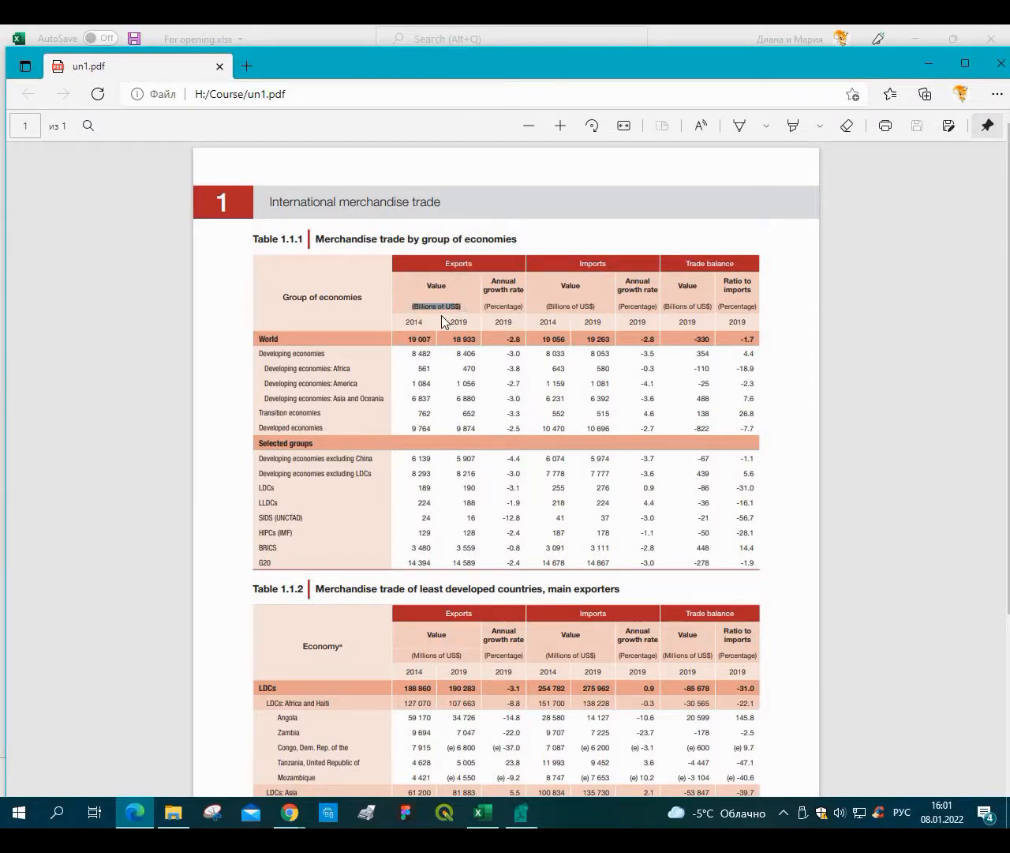
pyautogui.click(410, 361)
pyautogui.click(496, 732)
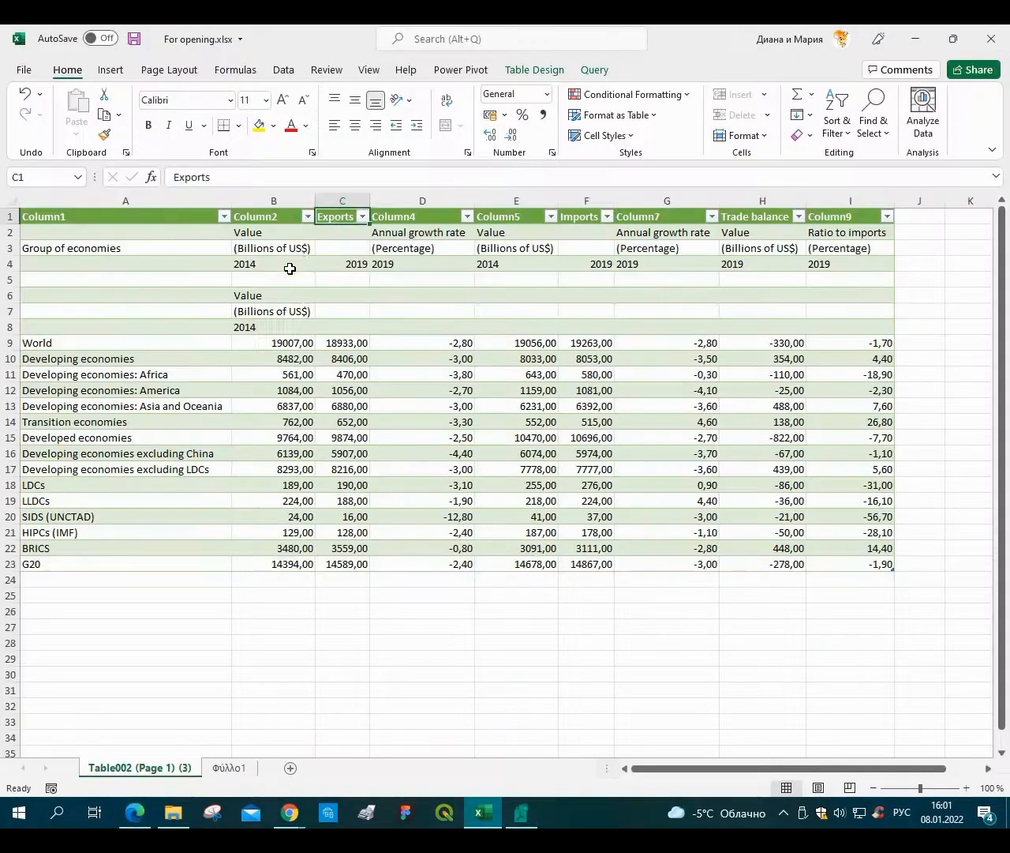
# Extend the CONCAT formula up into B5 so it references the B1 column header.
pyautogui.click(249, 284)
pyautogui.click(335, 219)
pyautogui.click(256, 279)
pyautogui.write('=')
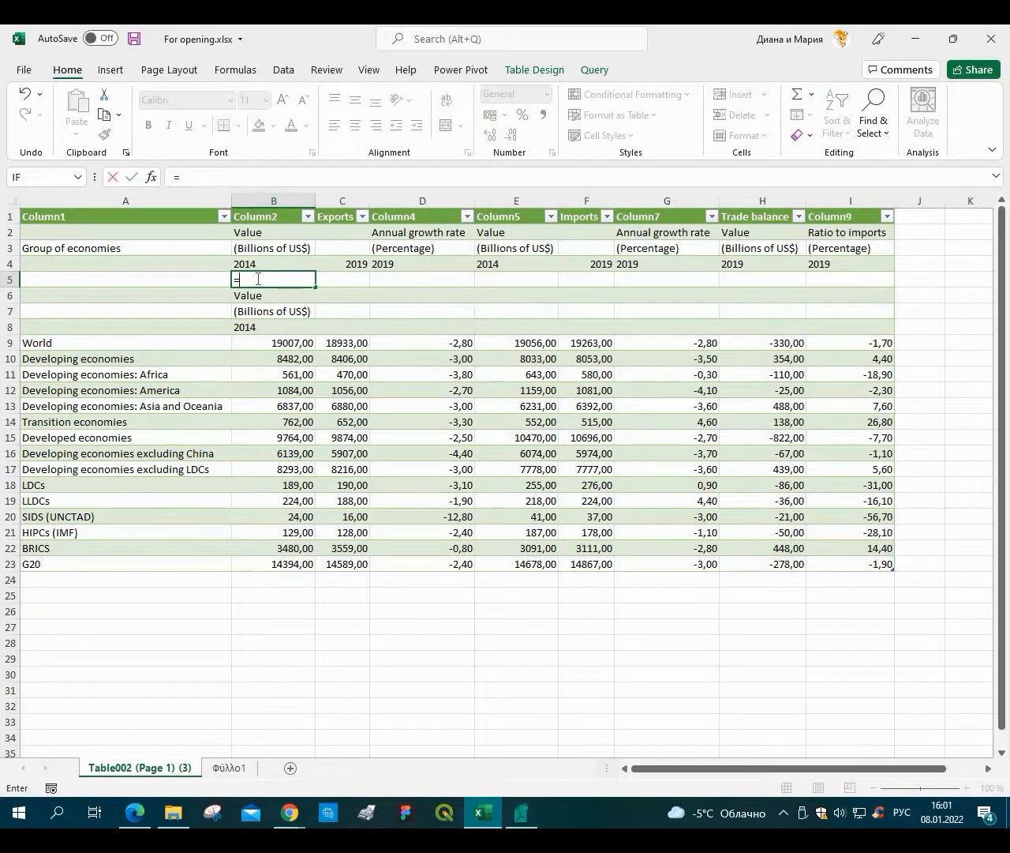
pyautogui.write('C')
pyautogui.press('BackSpace')
pyautogui.press('BackSpace')
pyautogui.click(303, 298)
pyautogui.moveTo(316, 304); pyautogui.dragTo(298, 280)
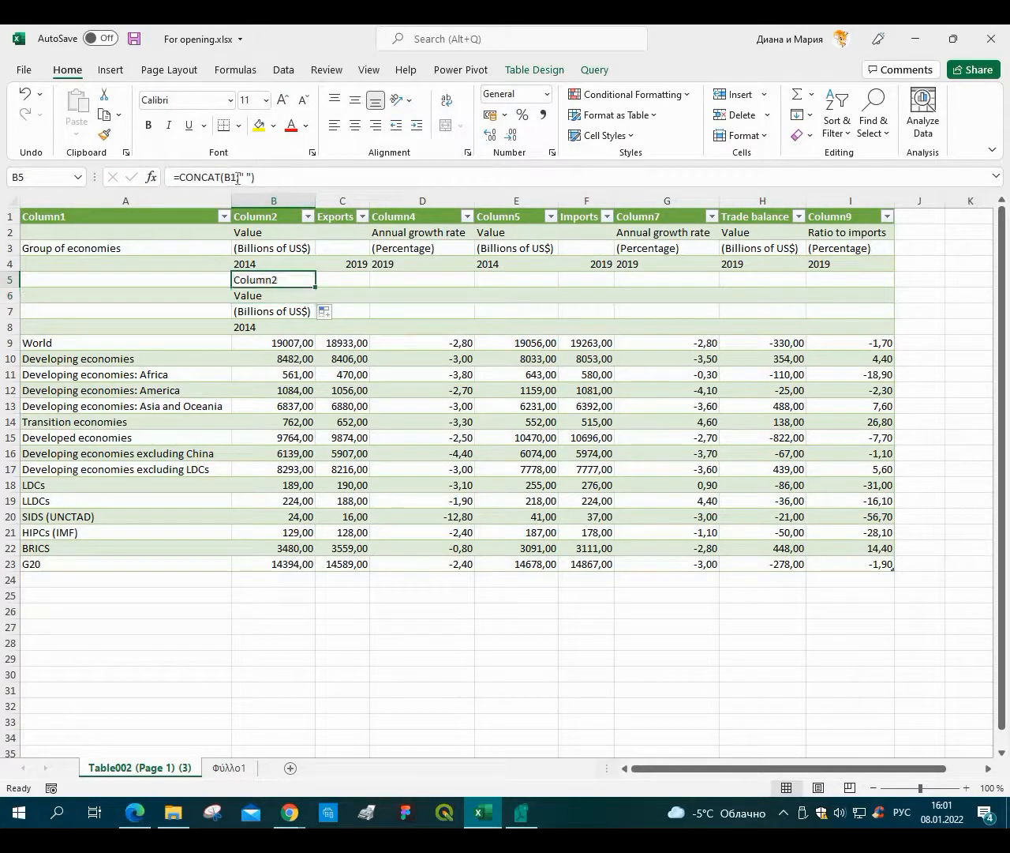
# Copy the Exports header from C1 into the B1 column header.
pyautogui.click(236, 178)
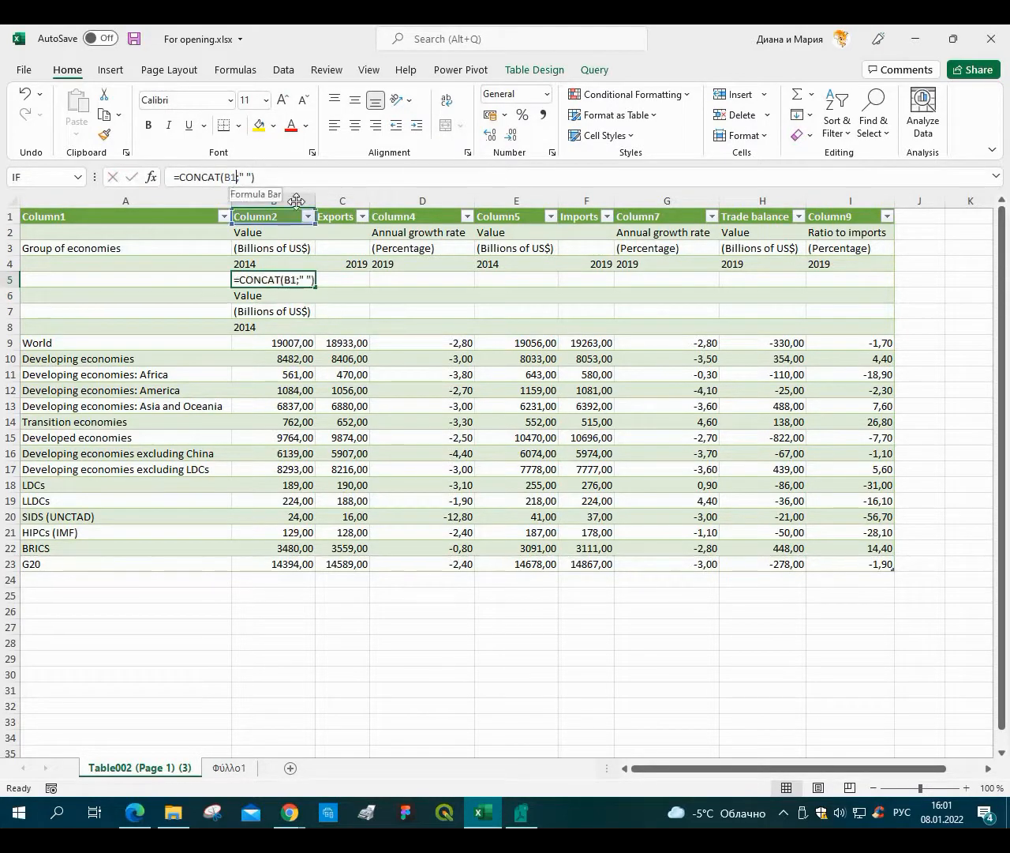
pyautogui.click(347, 220)
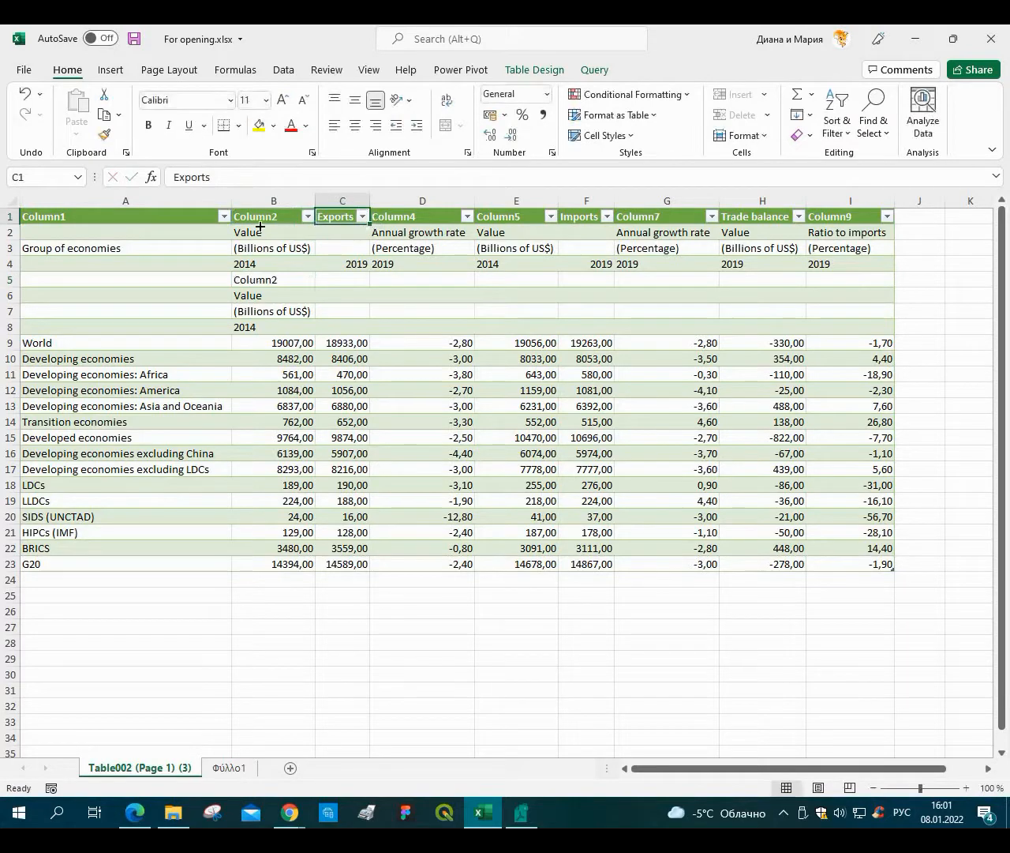
pyautogui.moveTo(260, 227)
pyautogui.mouseDown()
pyautogui.moveTo(253, 230)
pyautogui.moveTo(272, 228)
pyautogui.mouseUp()
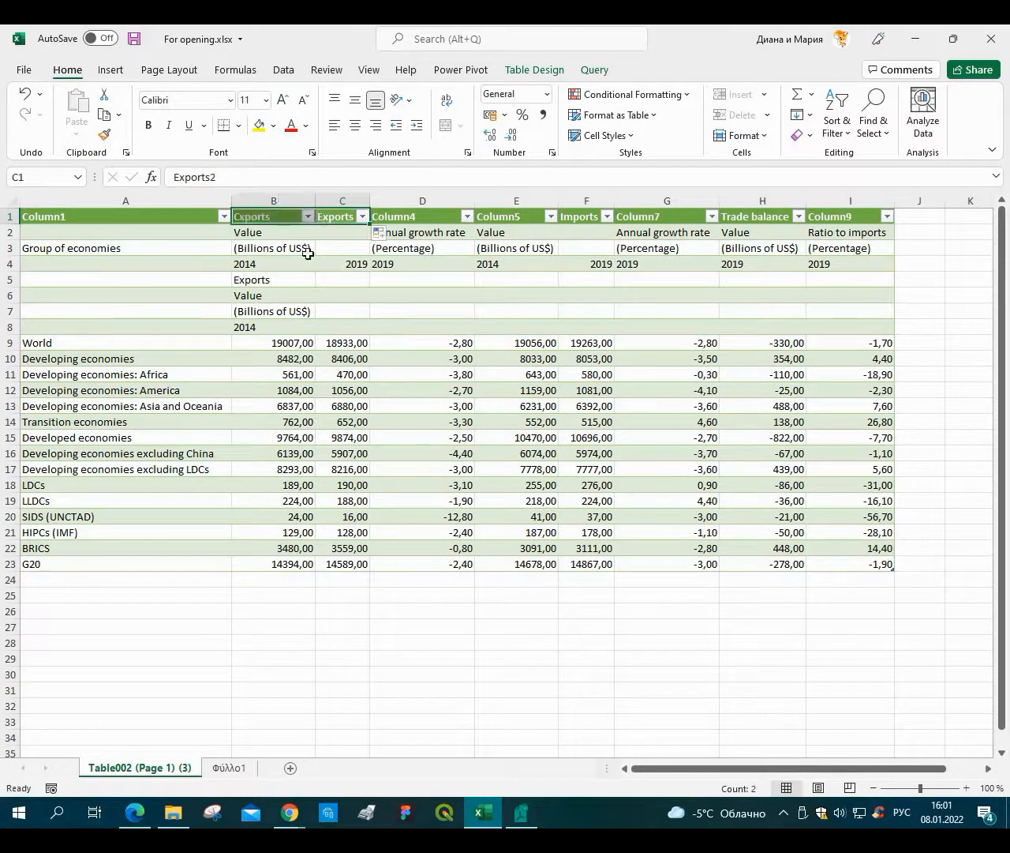
# Examine the CONCAT formula cells in column B and the Exports headers in row 1.
pyautogui.click(286, 308)
pyautogui.click(276, 281)
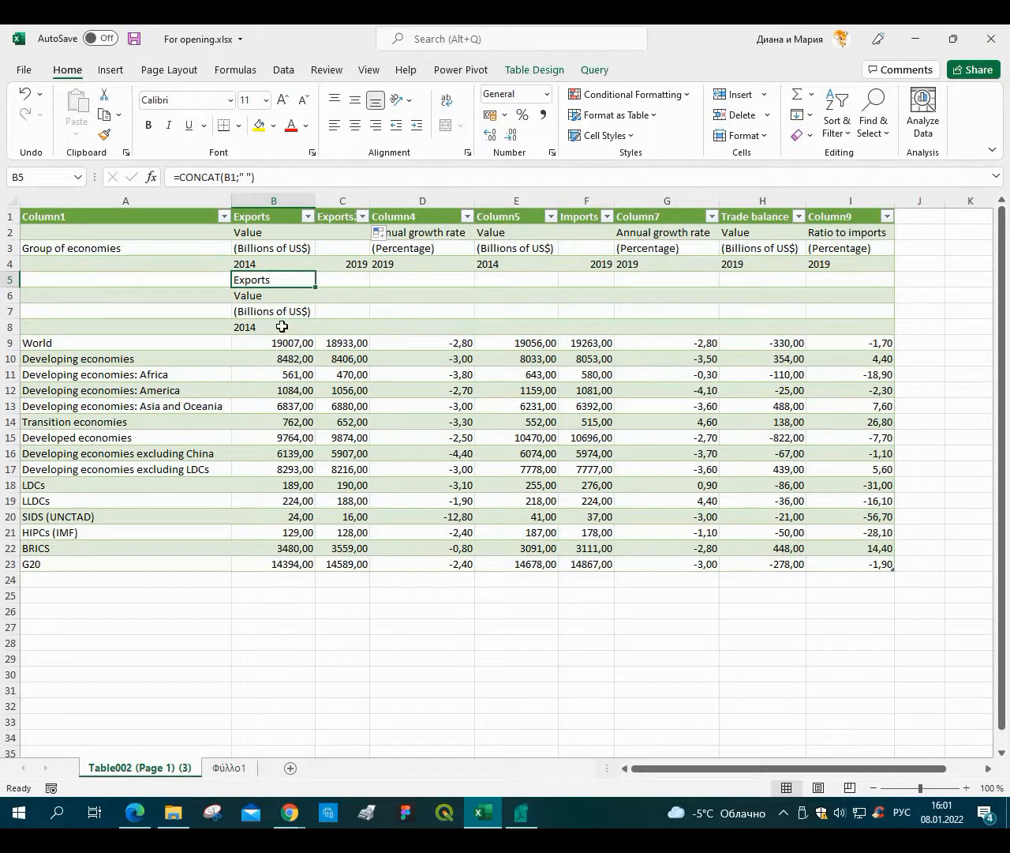
pyautogui.hotkey('shift', 'Down')
pyautogui.hotkey('shift', 'Down')
pyautogui.hotkey('shift', 'Down')
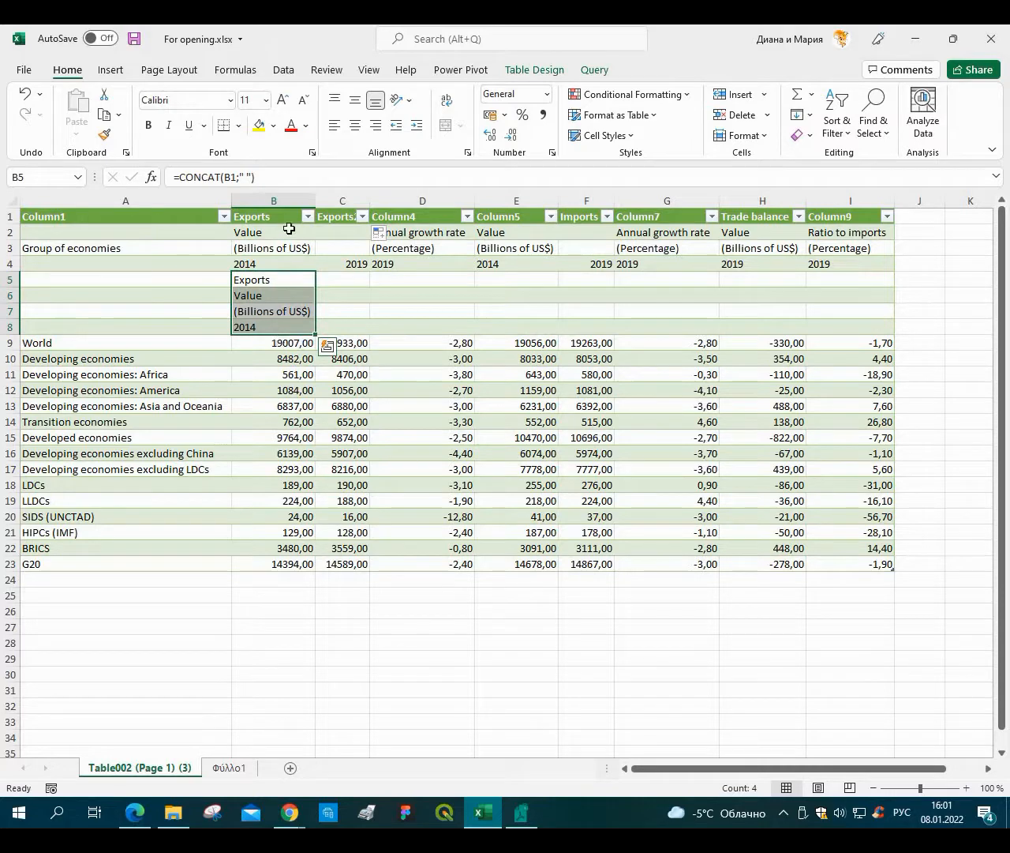
pyautogui.click(390, 217)
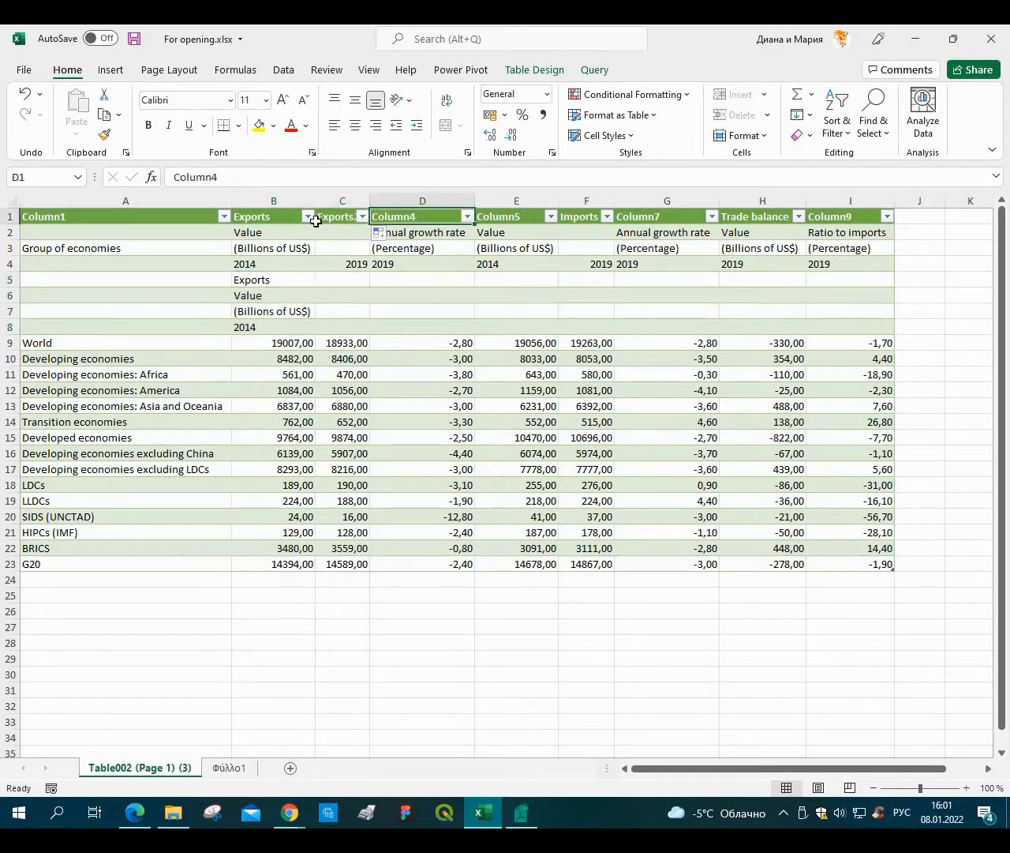
pyautogui.click(335, 217)
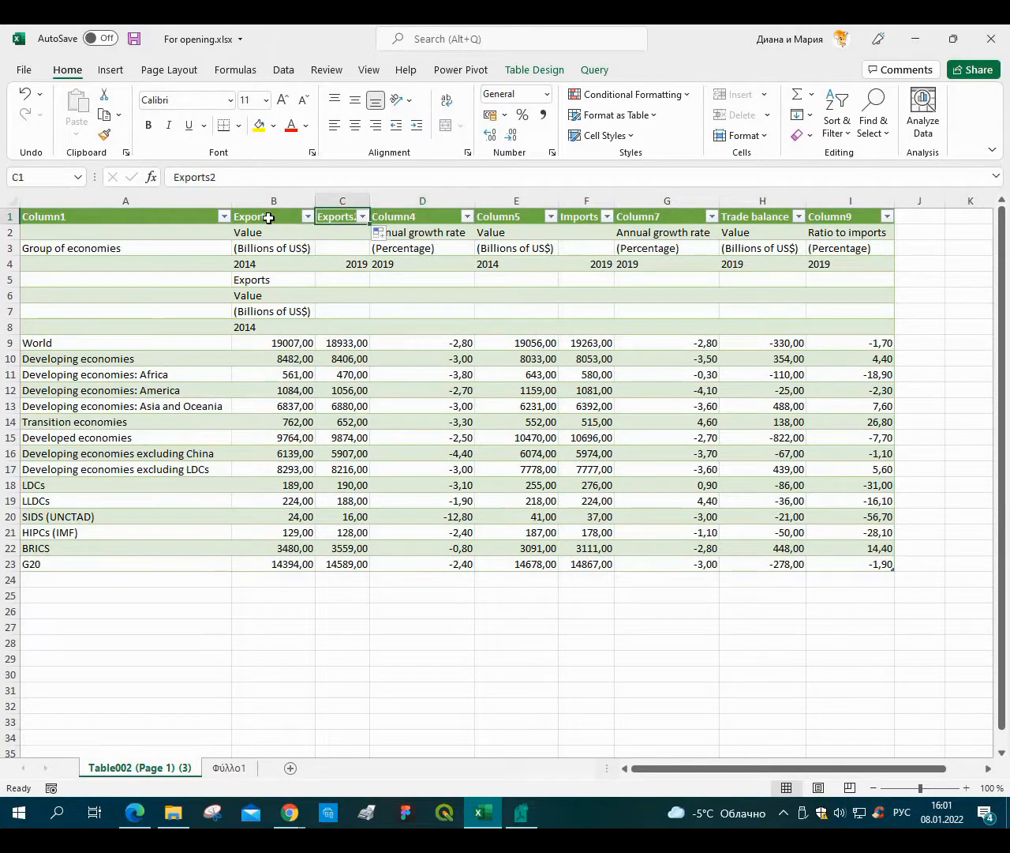
pyautogui.press('Left')
pyautogui.press('Right')
pyautogui.click(239, 179)
pyautogui.press('BackSpace')
pyautogui.press('Escape')
# Insert a blank table row above the Value row, at row 2.
pyautogui.rightClick(11, 233)
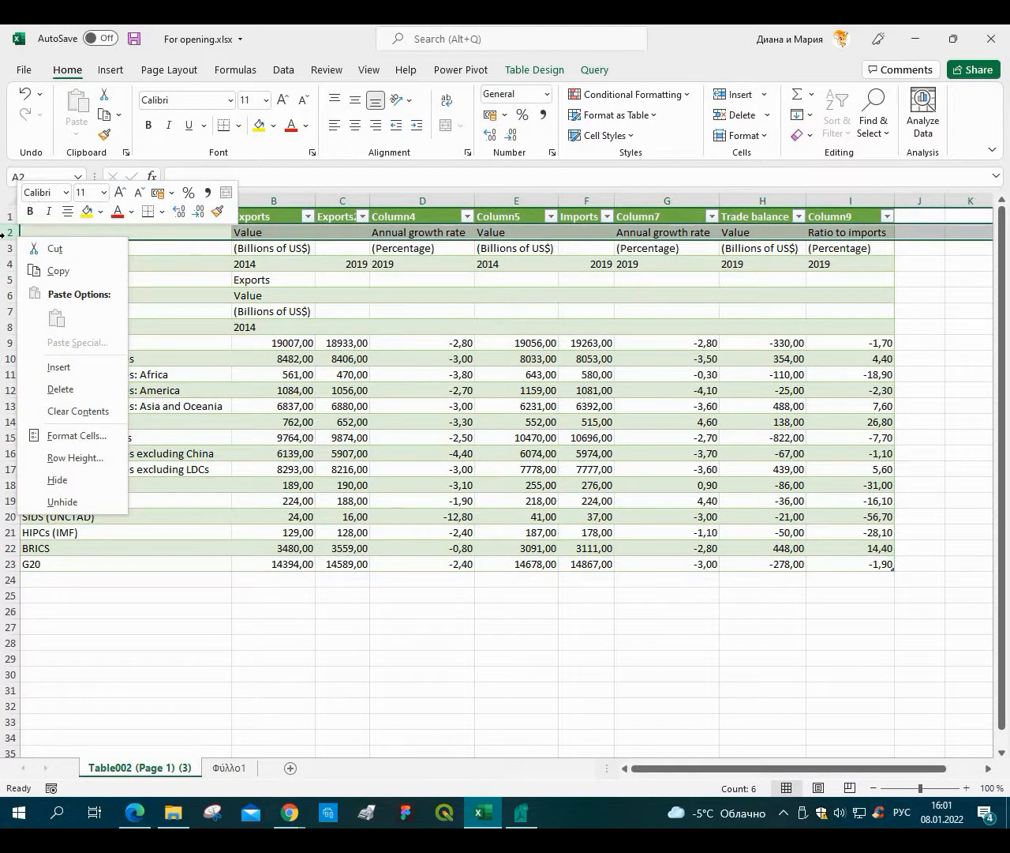
pyautogui.press('Escape')
pyautogui.click(736, 95)
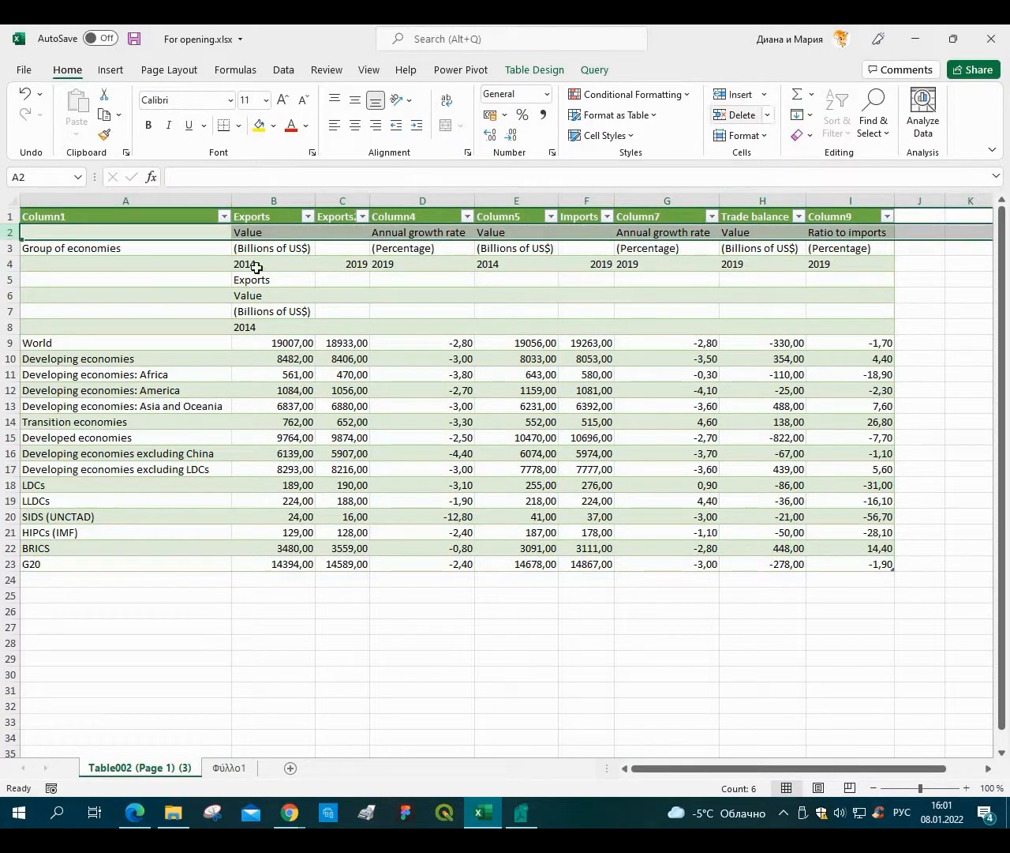
# Fill the Exports header from B1 down into the new cell B2.
pyautogui.click(52, 216)
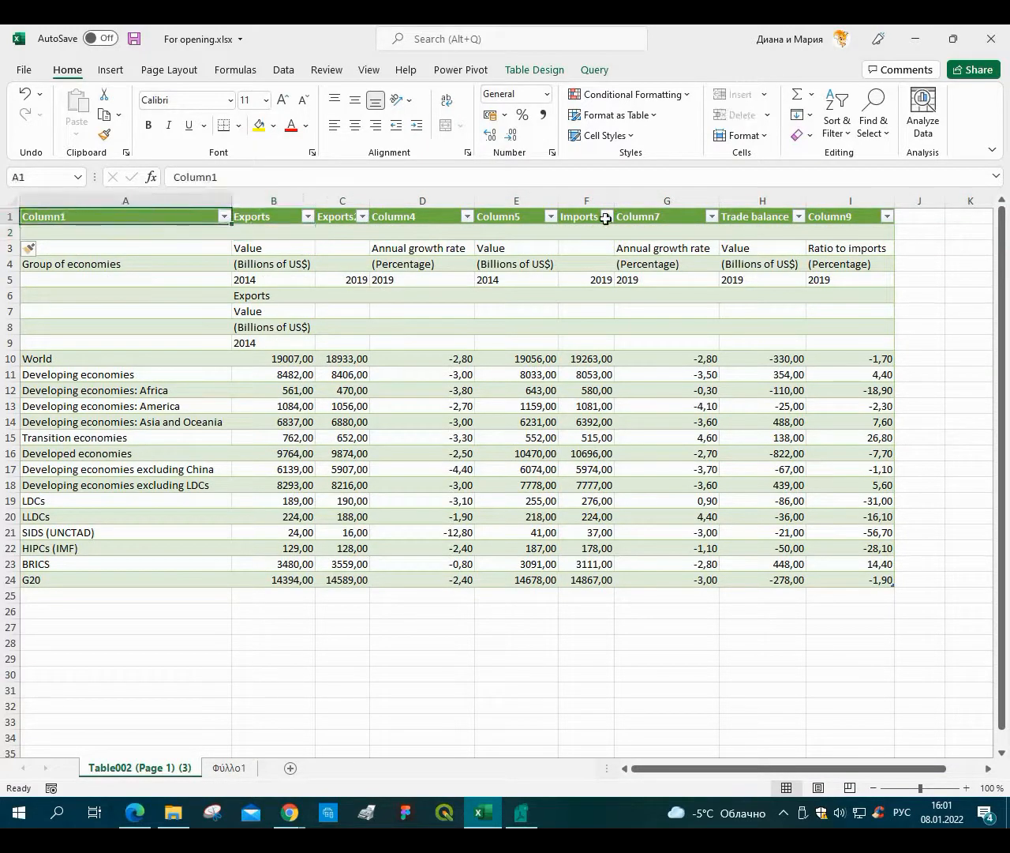
pyautogui.hotkey('shift', 'Right')
pyautogui.hotkey('shift', 'Right')
pyautogui.hotkey('shift', 'Right')
pyautogui.hotkey('shift', 'Right')
pyautogui.hotkey('shift', 'Right')
pyautogui.hotkey('shift', 'Right')
pyautogui.hotkey('shift', 'Right')
pyautogui.hotkey('shift', 'Right')
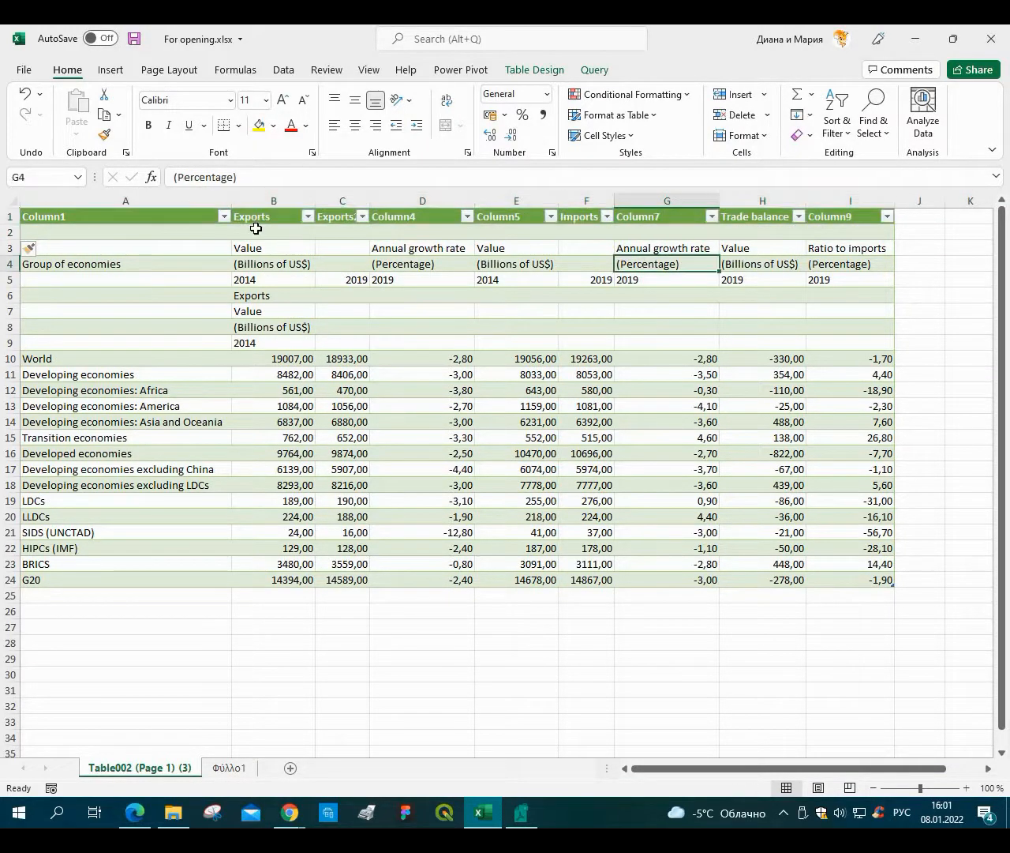
pyautogui.click(280, 229)
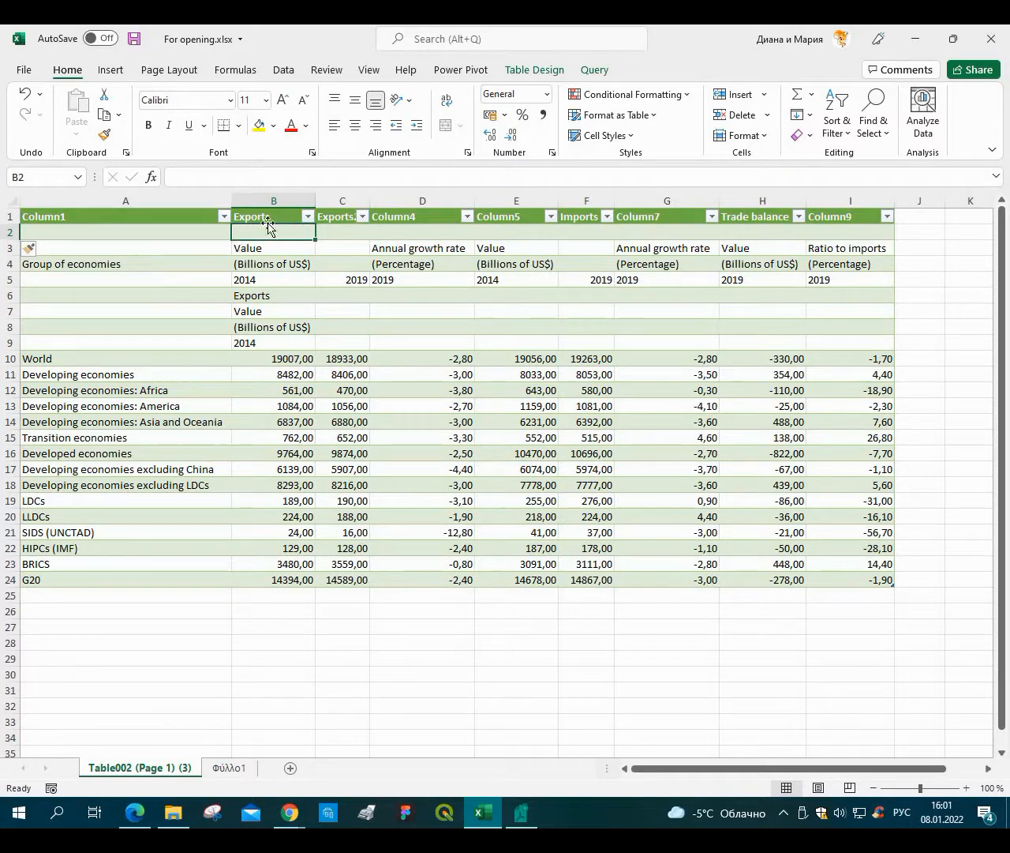
pyautogui.press('Up')
pyautogui.moveTo(314, 239); pyautogui.dragTo(317, 246)
pyautogui.press('Down')
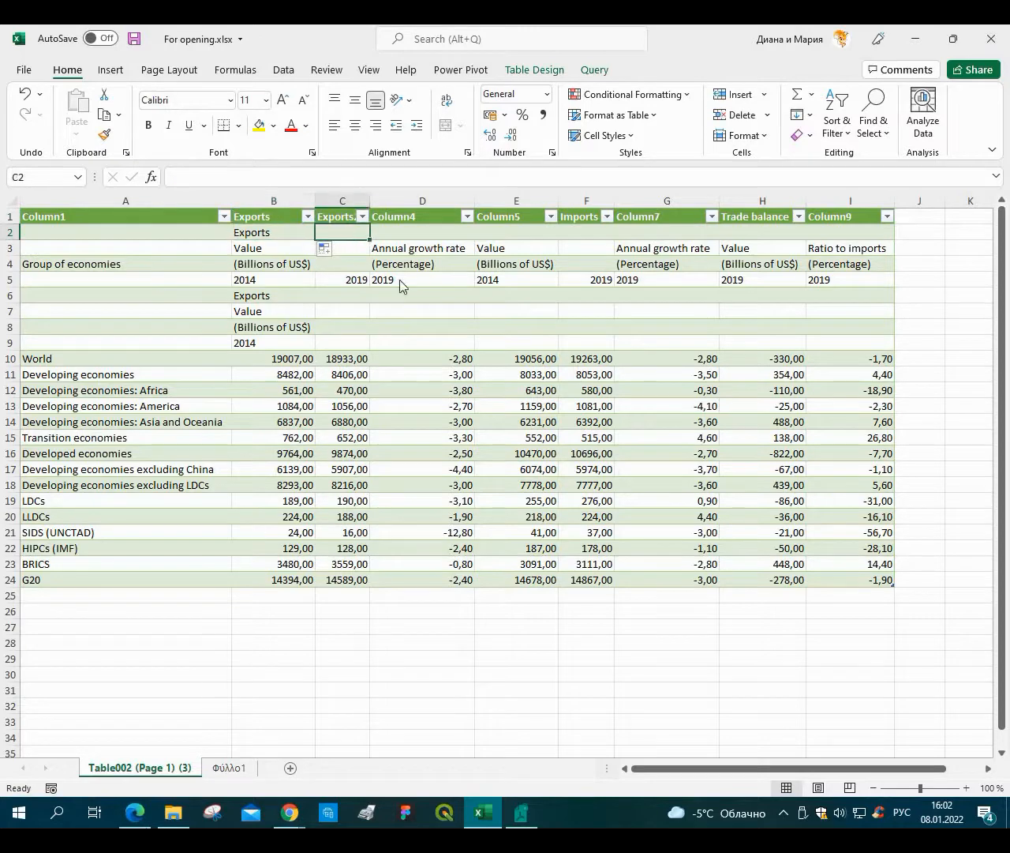
# Check the PDF table's group headings, then fill Exports across C2 and D2.
pyautogui.hotkey('alt', 'Tab')
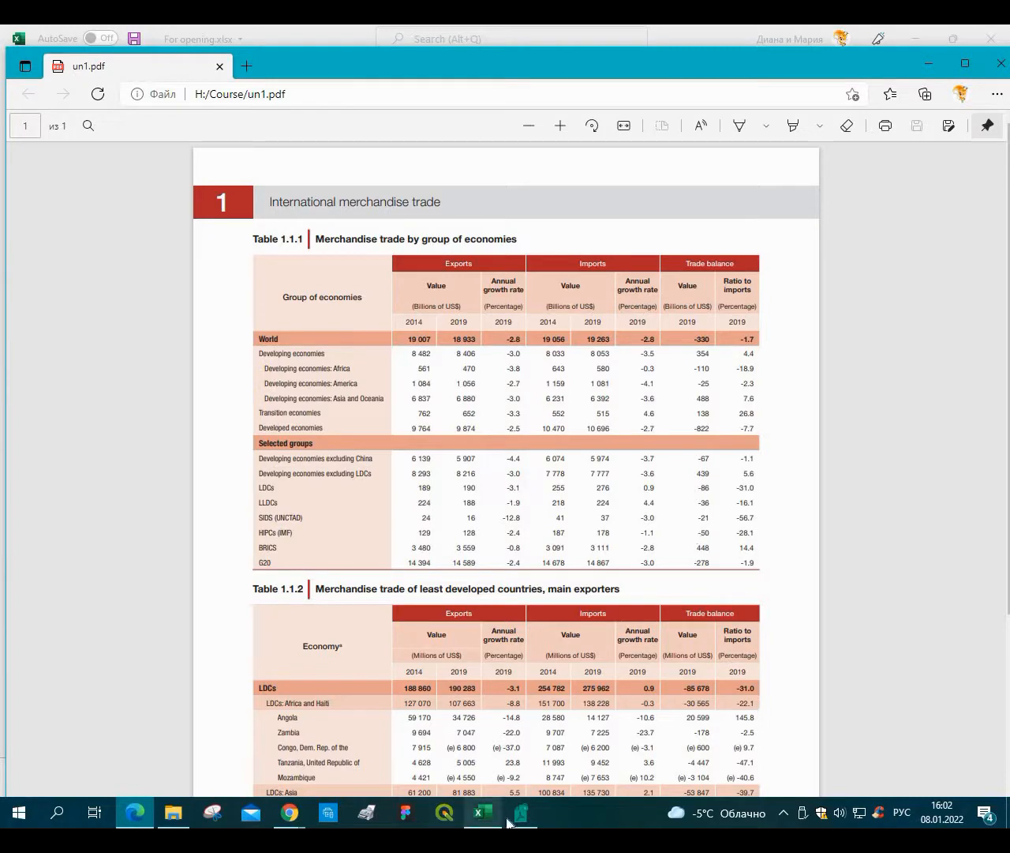
pyautogui.hotkey('alt', 'Tab')
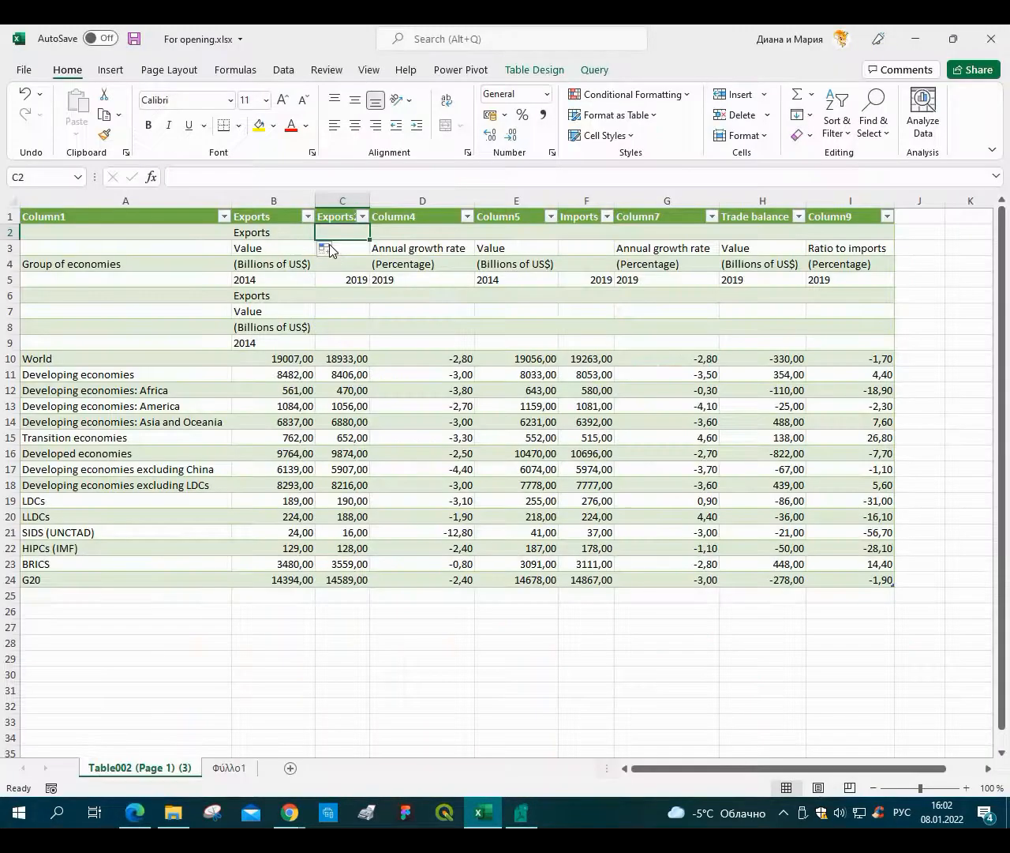
pyautogui.moveTo(318, 241); pyautogui.dragTo(465, 234)
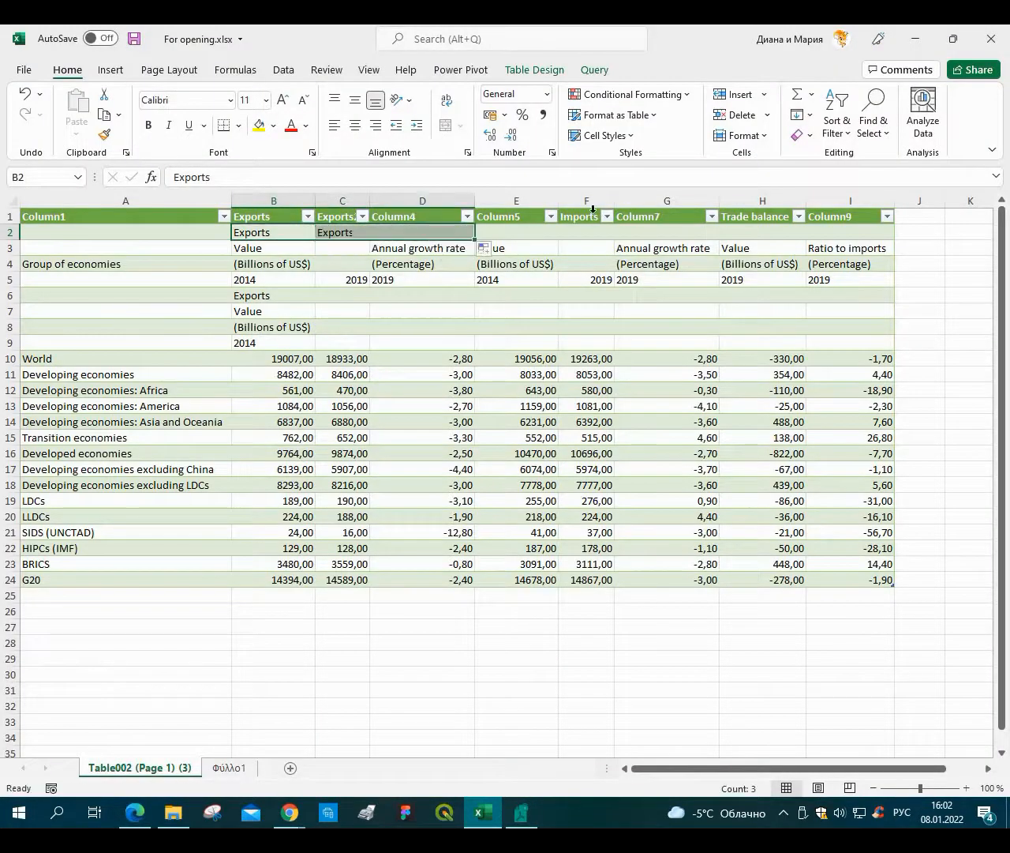
# Fill the Imports header across row 2 cells E2 to G2.
pyautogui.click(587, 217)
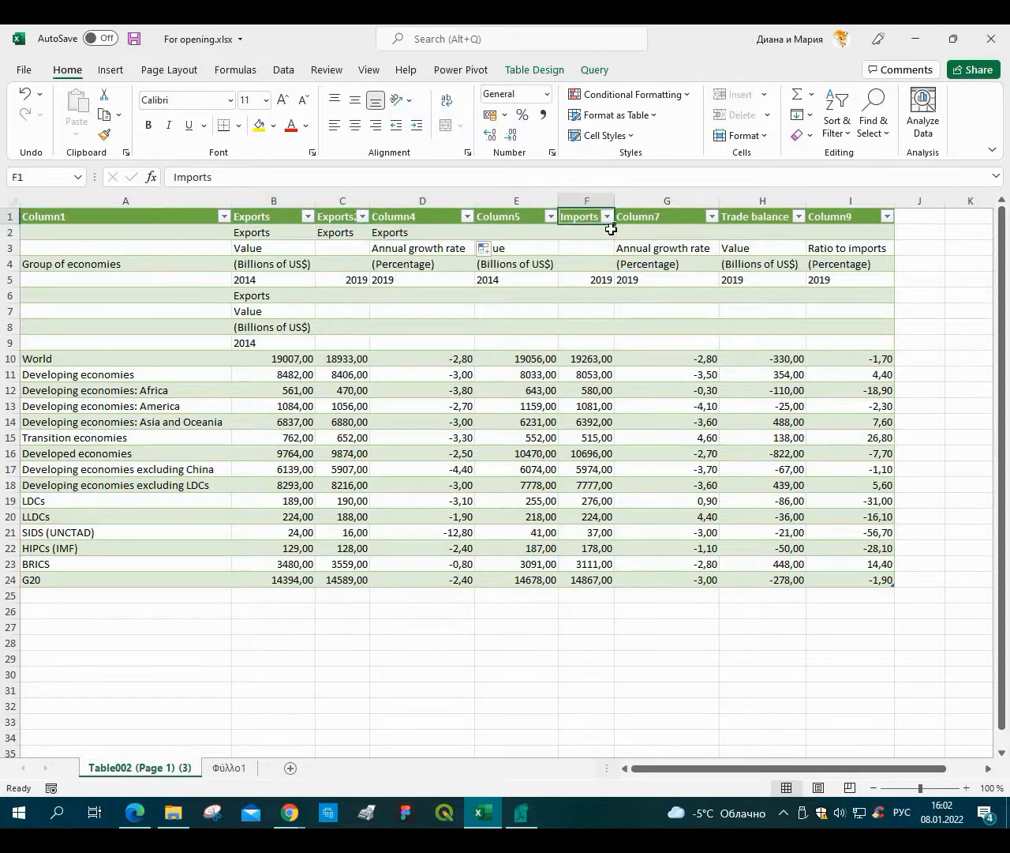
pyautogui.moveTo(615, 224); pyautogui.dragTo(509, 236)
pyautogui.moveTo(620, 249); pyautogui.dragTo(761, 227)
# Fill the Trade balance header across row 2 cells H2 and I2.
pyautogui.click(761, 228)
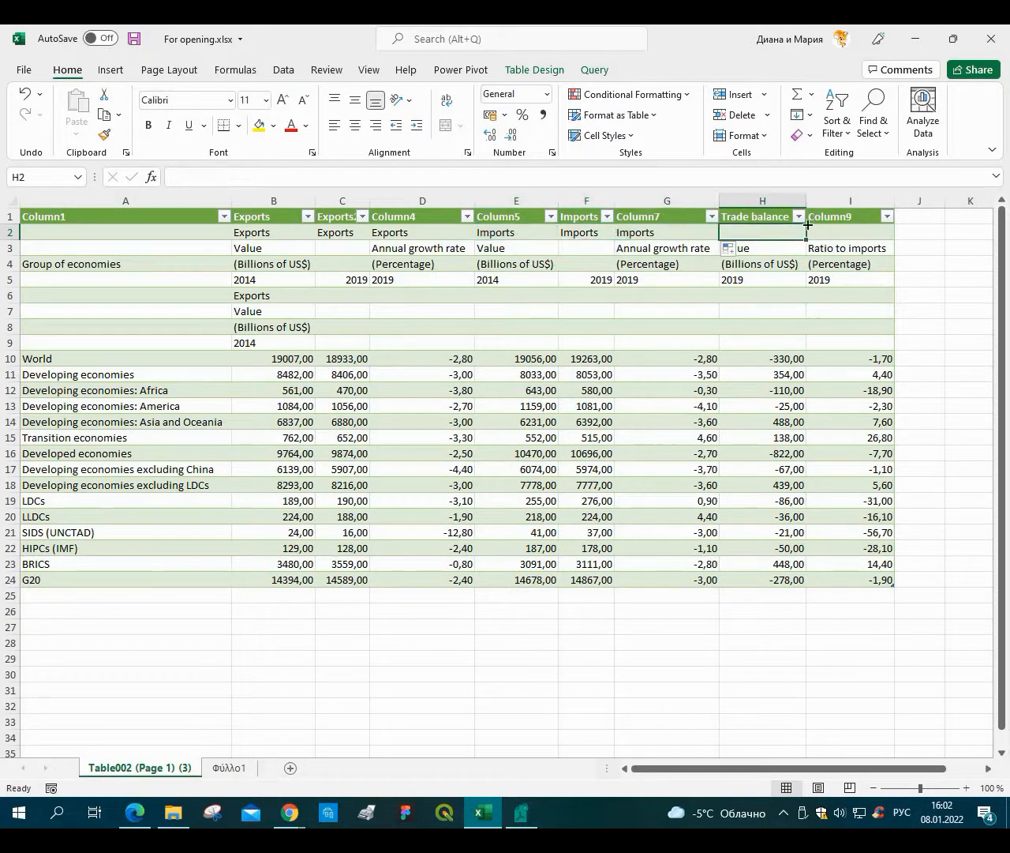
pyautogui.press('Up')
pyautogui.click(806, 223)
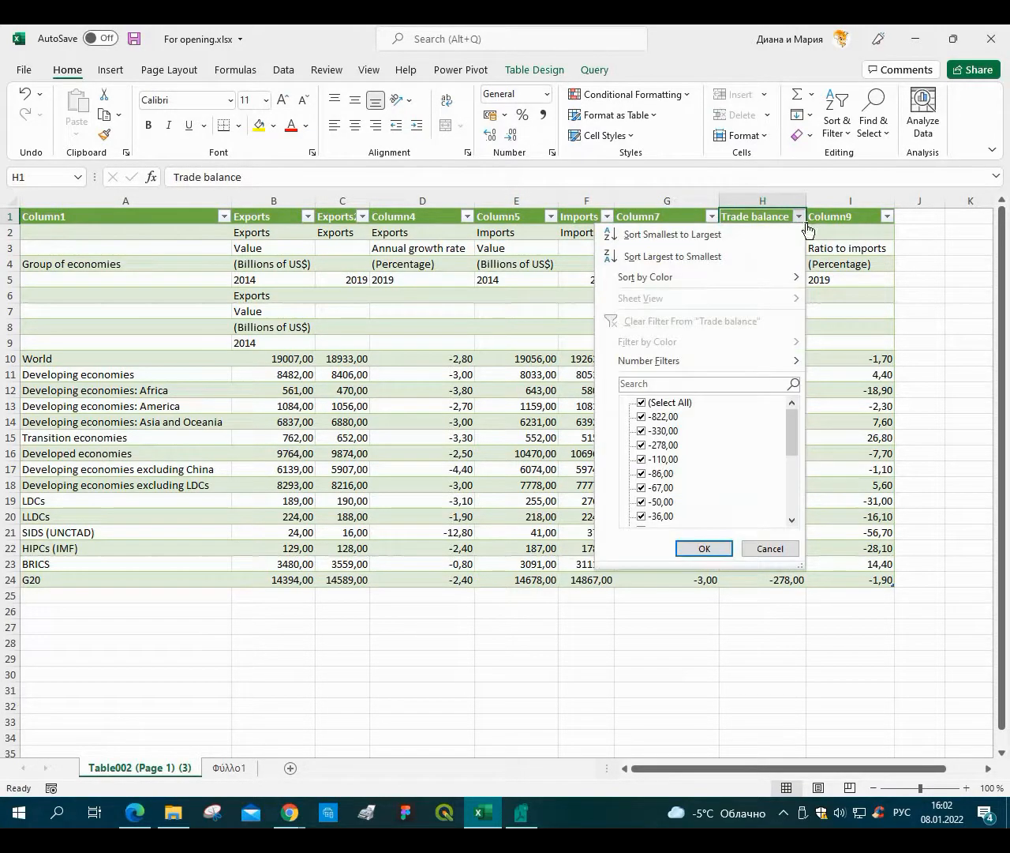
pyautogui.press('Escape')
pyautogui.moveTo(808, 237); pyautogui.dragTo(903, 242)
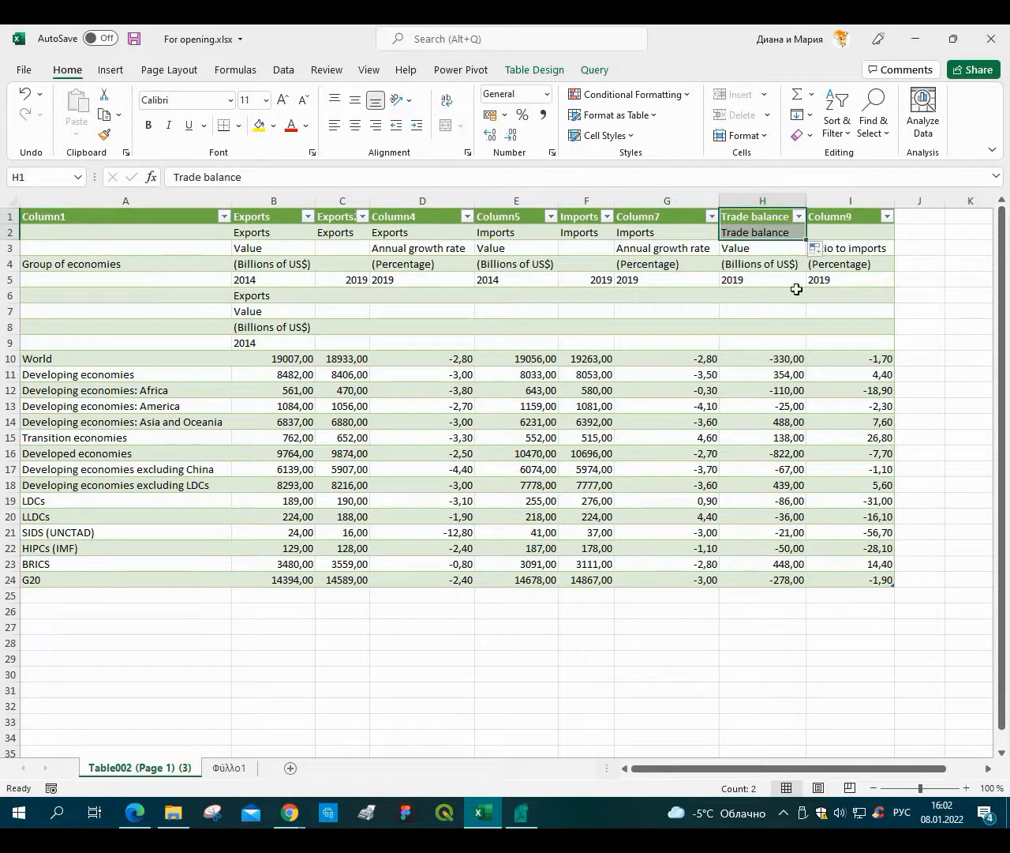
pyautogui.click(730, 321)
# Fill Value and (Billions of US$) from B3:B4 into C3:C4.
pyautogui.click(250, 254)
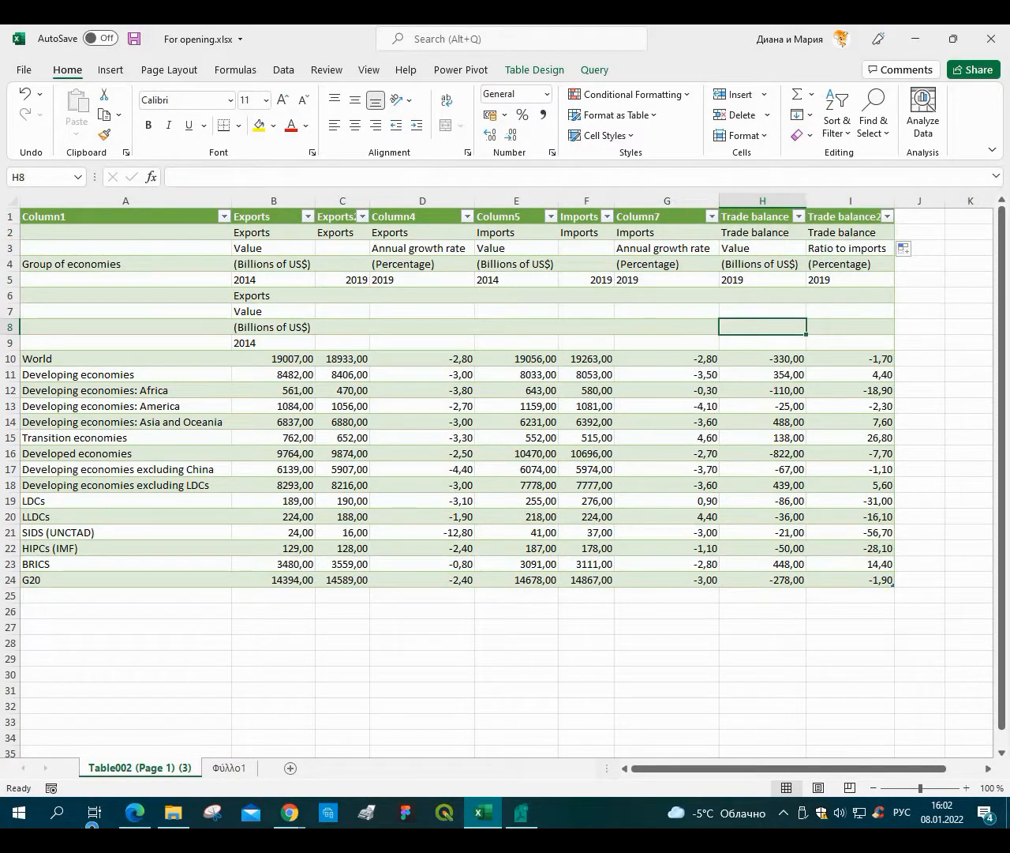
pyautogui.click(135, 812)
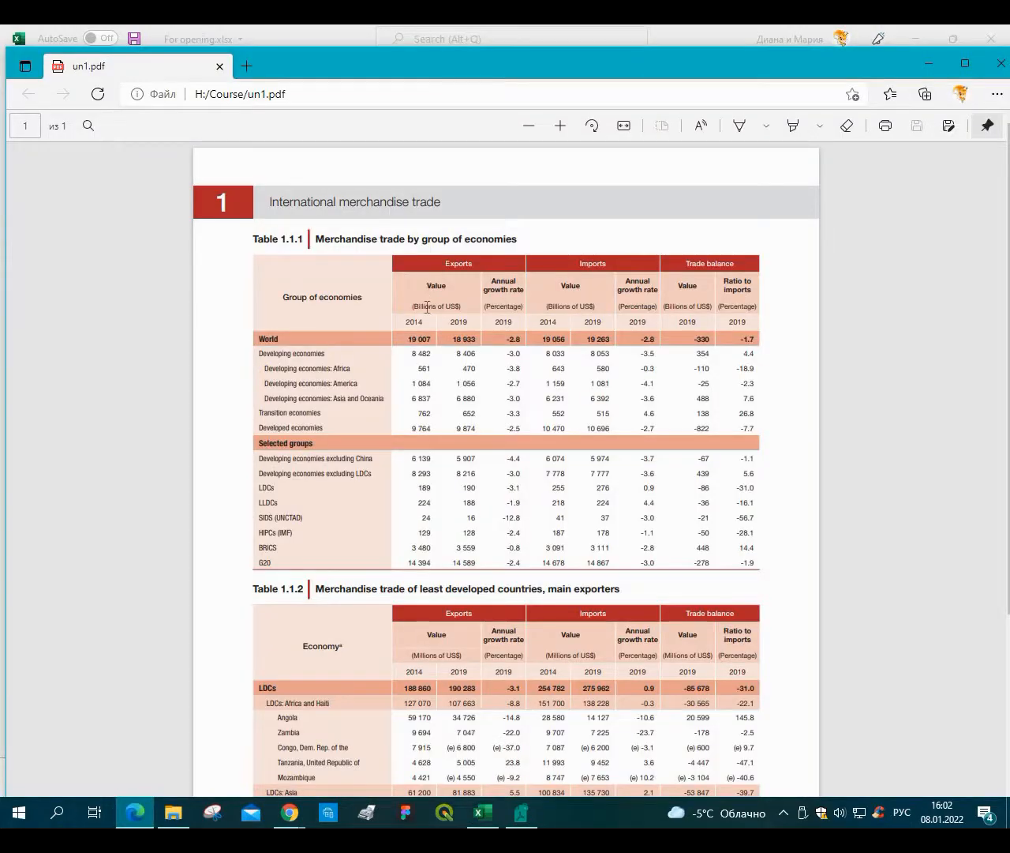
pyautogui.click(484, 811)
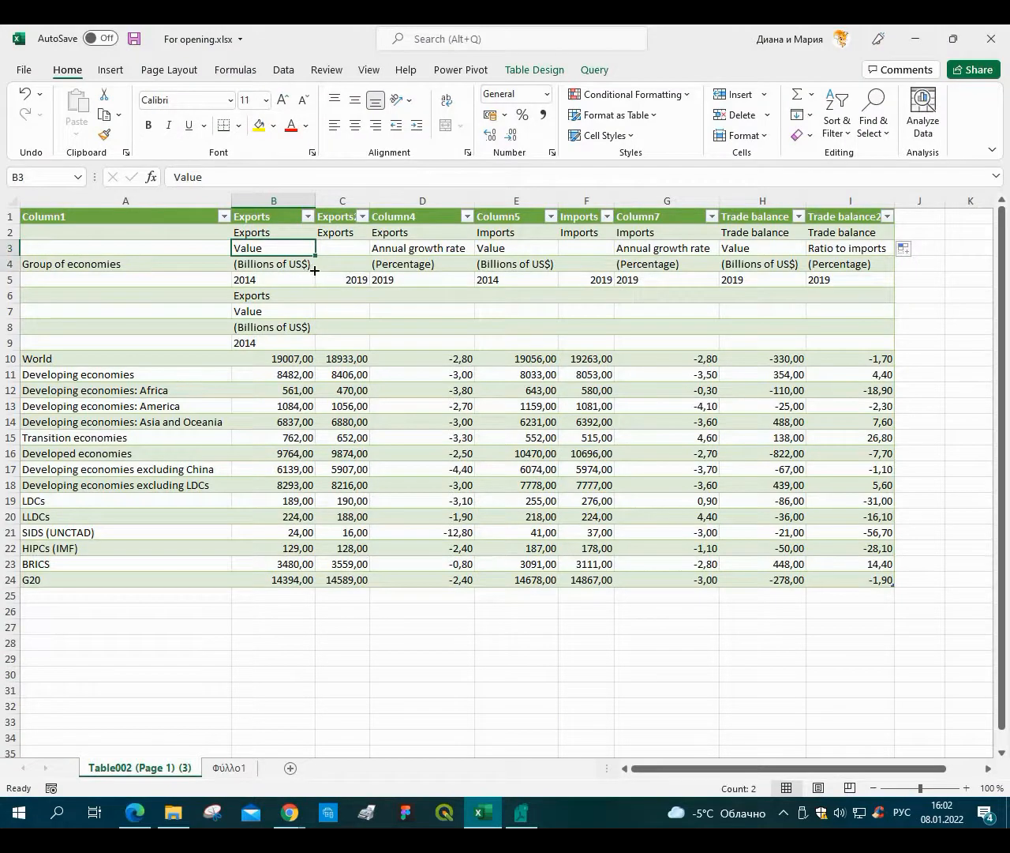
pyautogui.write('Value (Billions of US$)')
pyautogui.moveTo(315, 271); pyautogui.dragTo(348, 273)
# Fill Value and (Billions of US$) from E3:E4 into F3:F4.
pyautogui.click(422, 264)
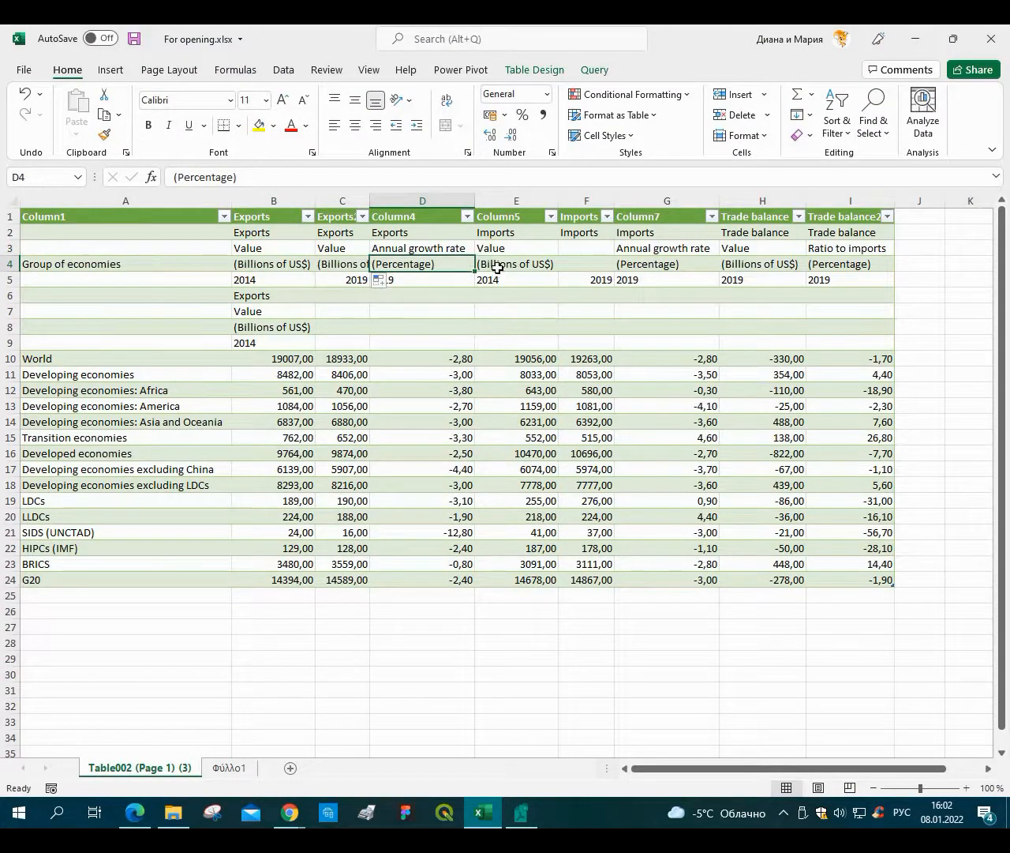
pyautogui.moveTo(493, 248); pyautogui.dragTo(509, 263)
pyautogui.write('Value (Billions of US$)')
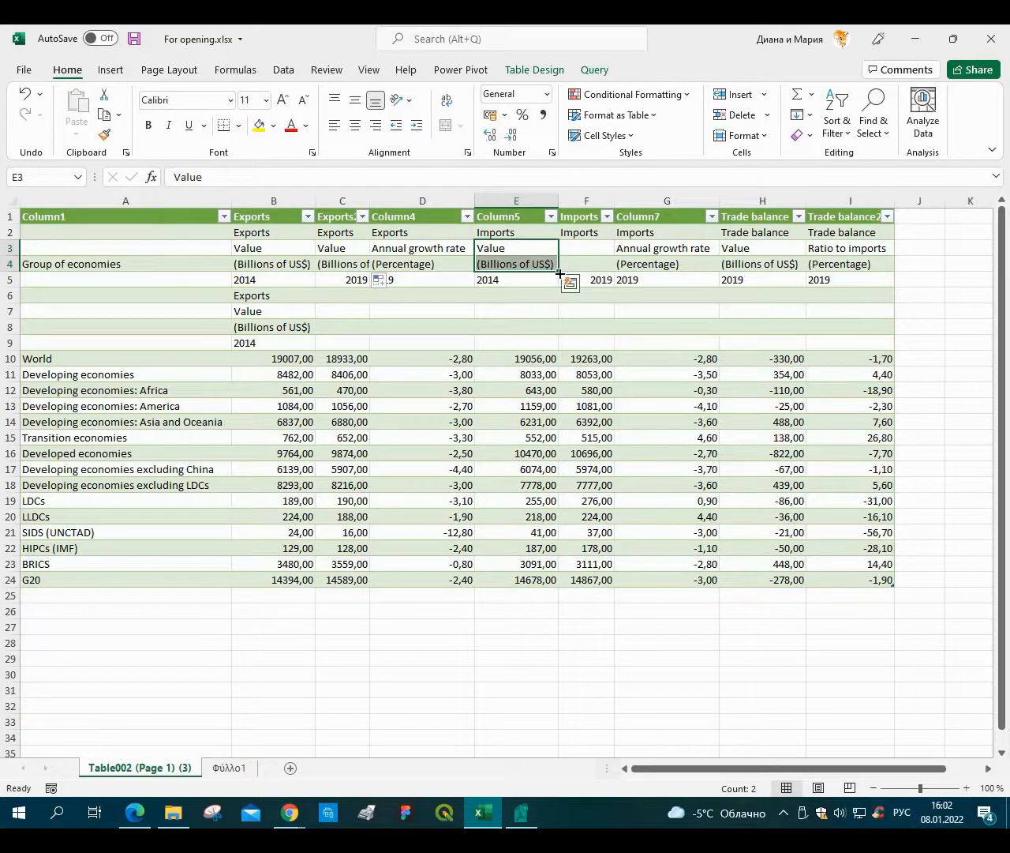
pyautogui.moveTo(591, 270); pyautogui.dragTo(601, 264)
pyautogui.click(823, 262)
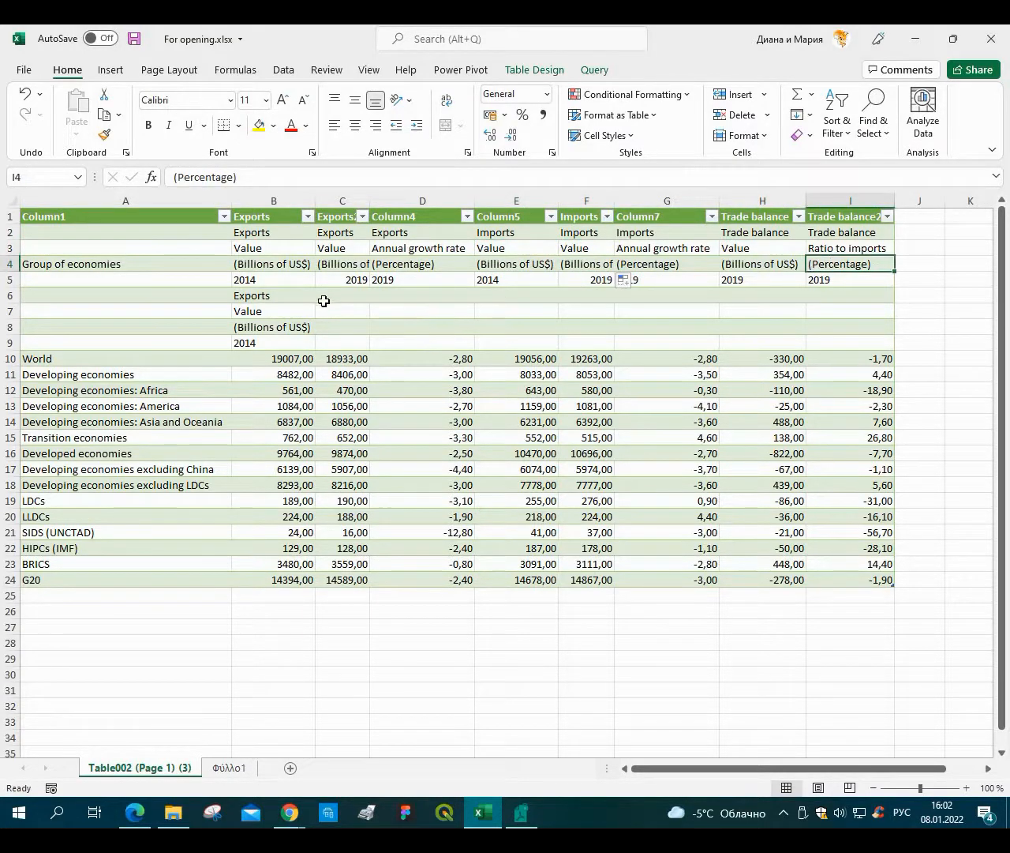
# Extend the CONCAT formulas in B6:B9 across the table to column I.
pyautogui.moveTo(255, 295); pyautogui.dragTo(249, 344)
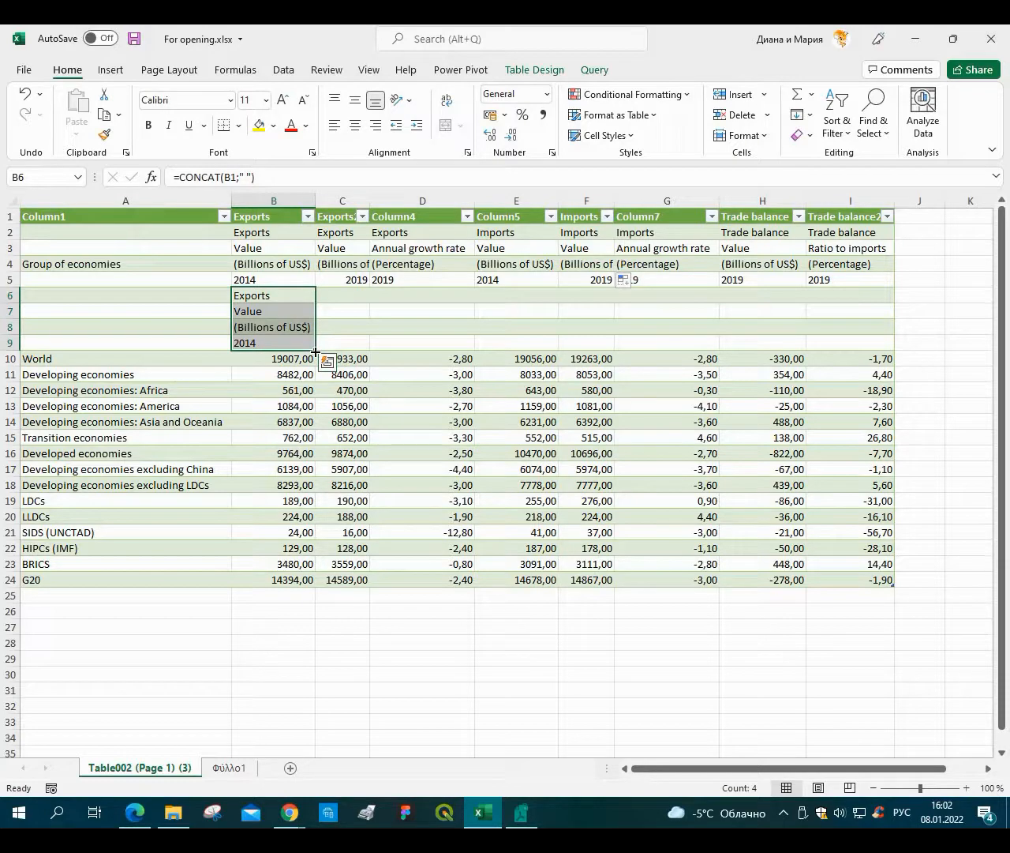
pyautogui.moveTo(315, 351); pyautogui.dragTo(793, 359)
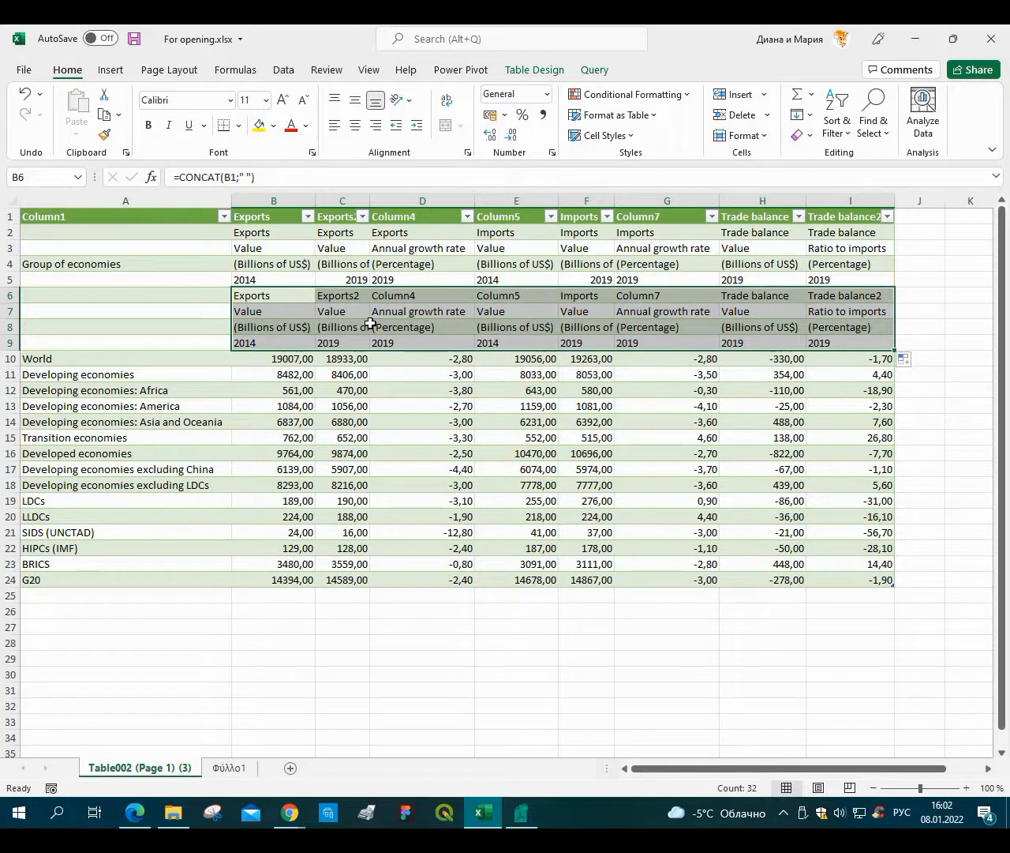
pyautogui.click(325, 232)
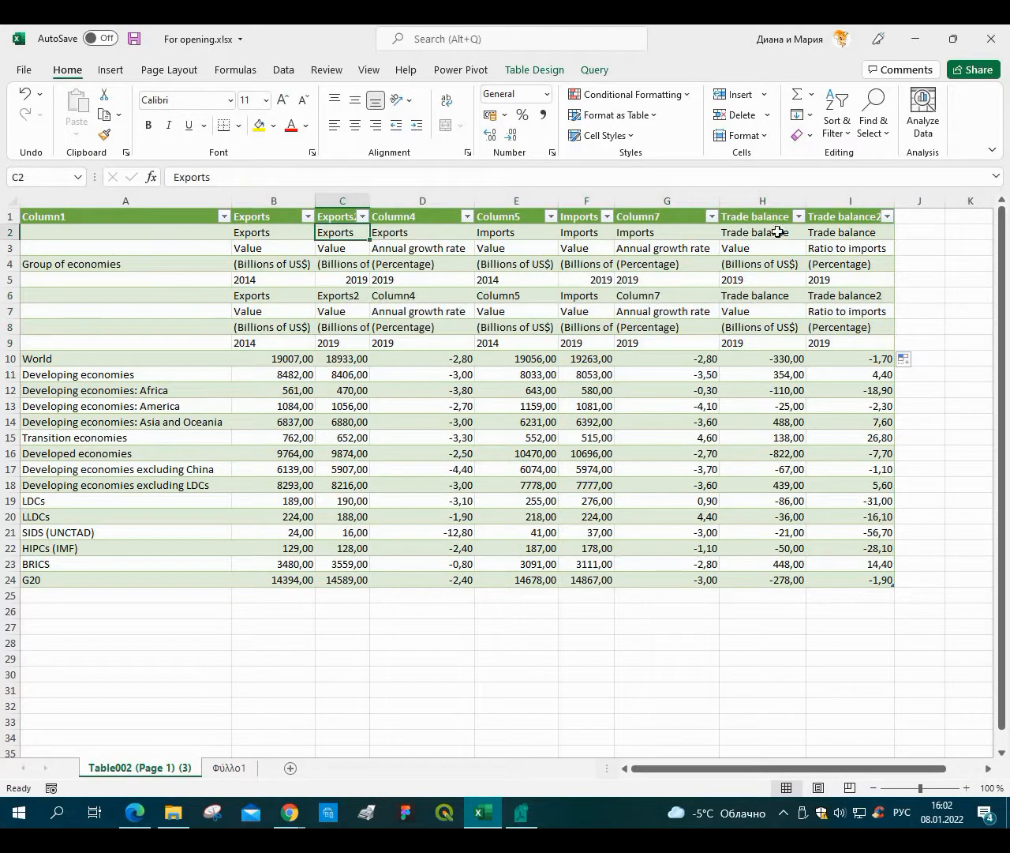
# Copy the row 2 group headers B2:I2 and paste them back as values only.
pyautogui.moveTo(284, 232); pyautogui.dragTo(832, 235)
pyautogui.rightClick(832, 235)
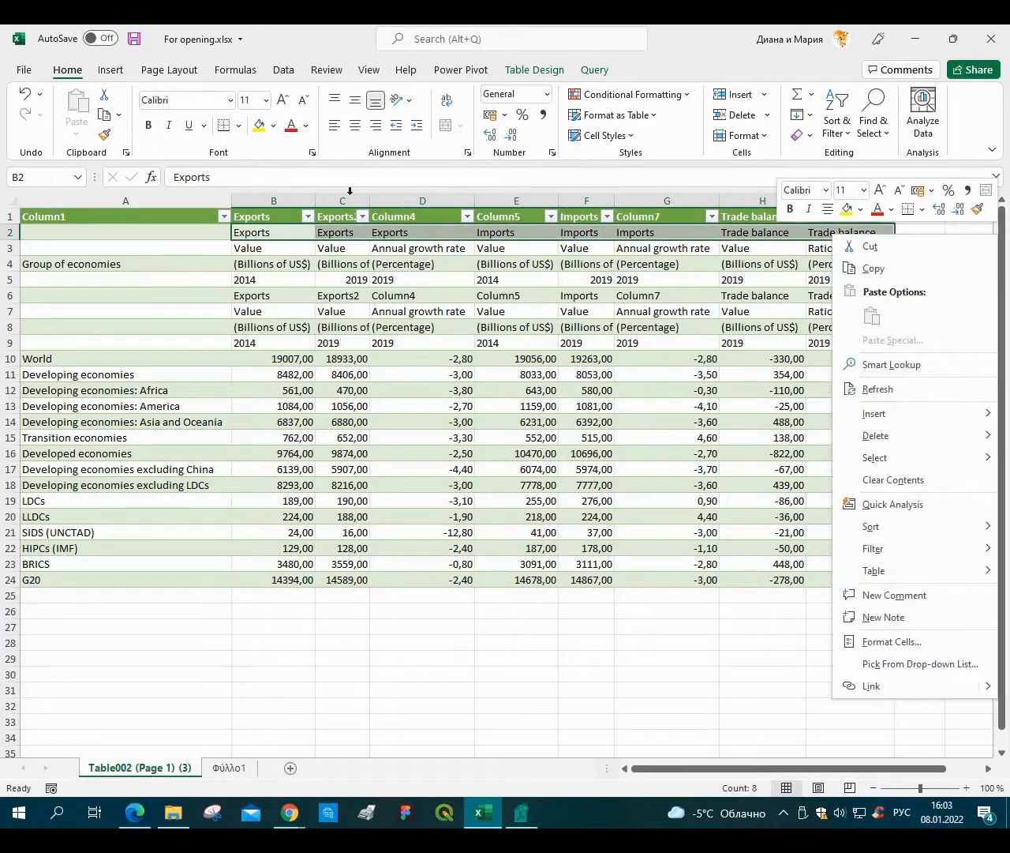
pyautogui.press('Escape')
pyautogui.hotkey('ctrl', 'c')
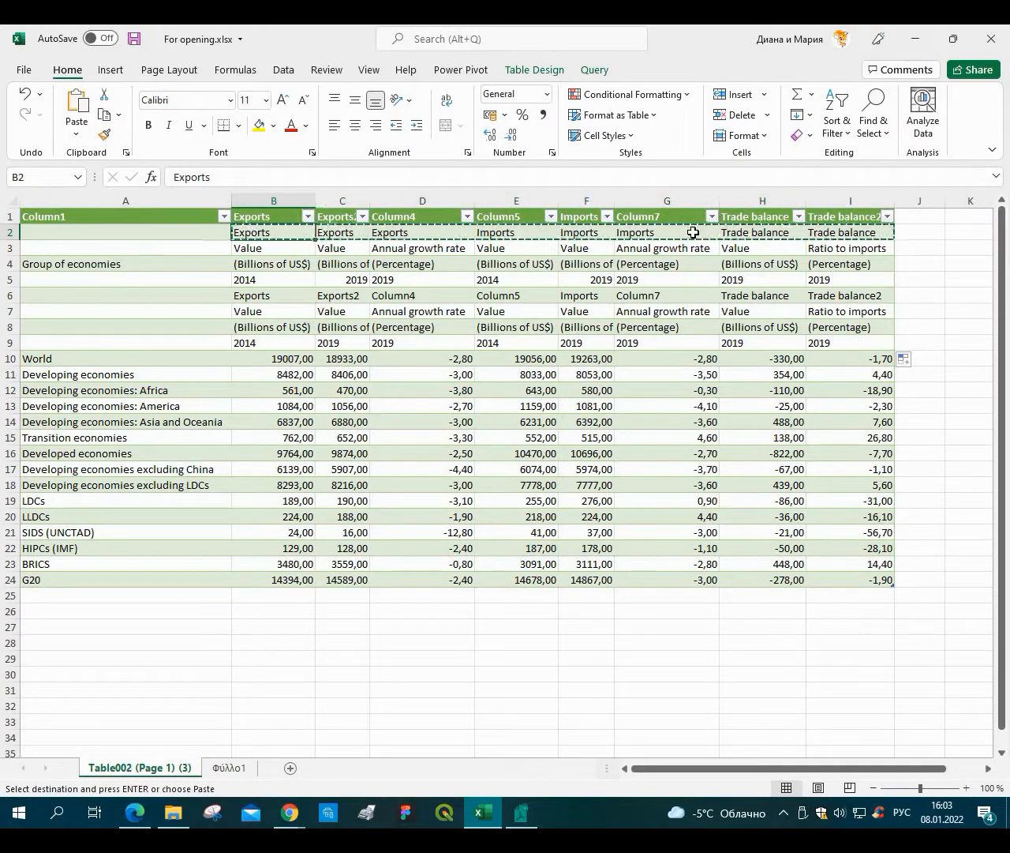
pyautogui.moveTo(693, 232); pyautogui.dragTo(845, 233)
pyautogui.moveTo(784, 235); pyautogui.dragTo(821, 234)
pyautogui.rightClick(821, 235)
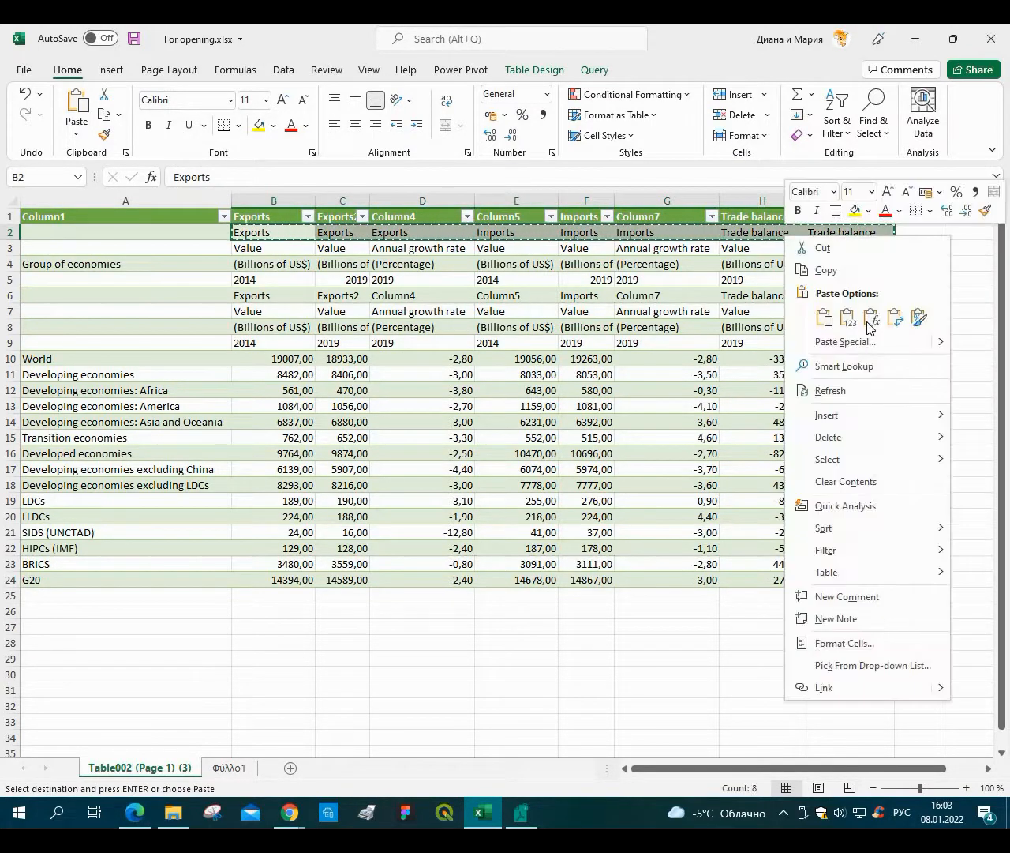
pyautogui.click(847, 317)
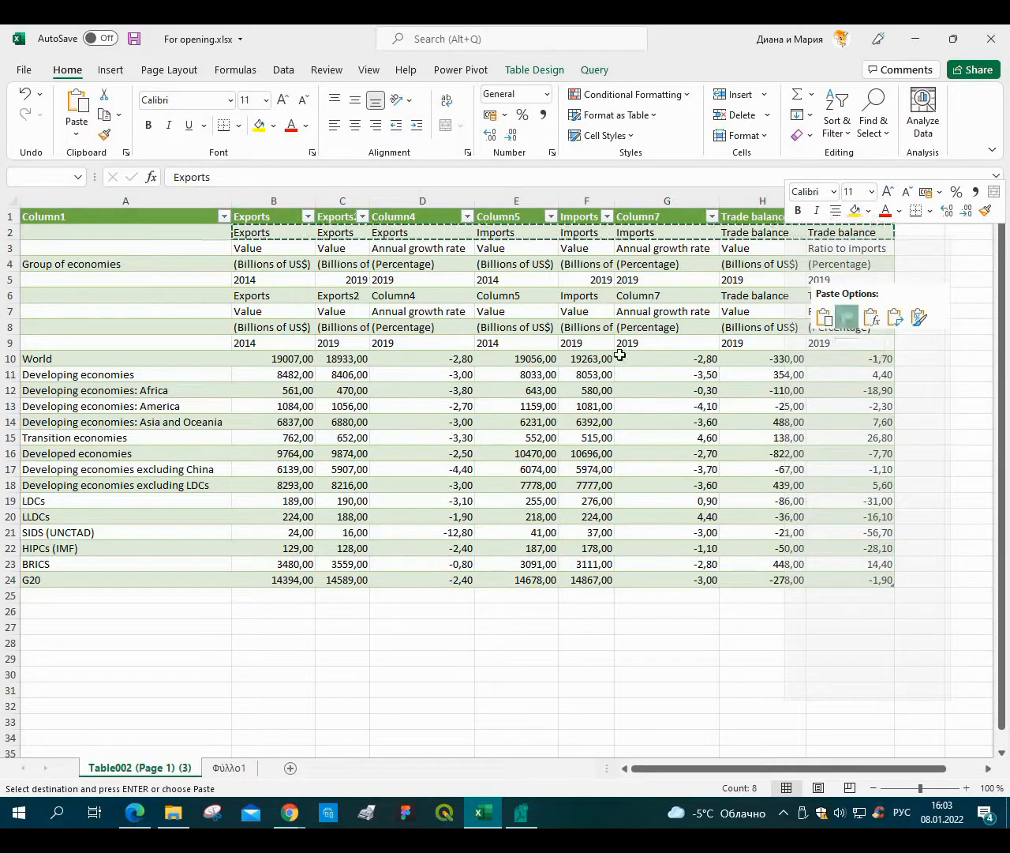
pyautogui.click(667, 342)
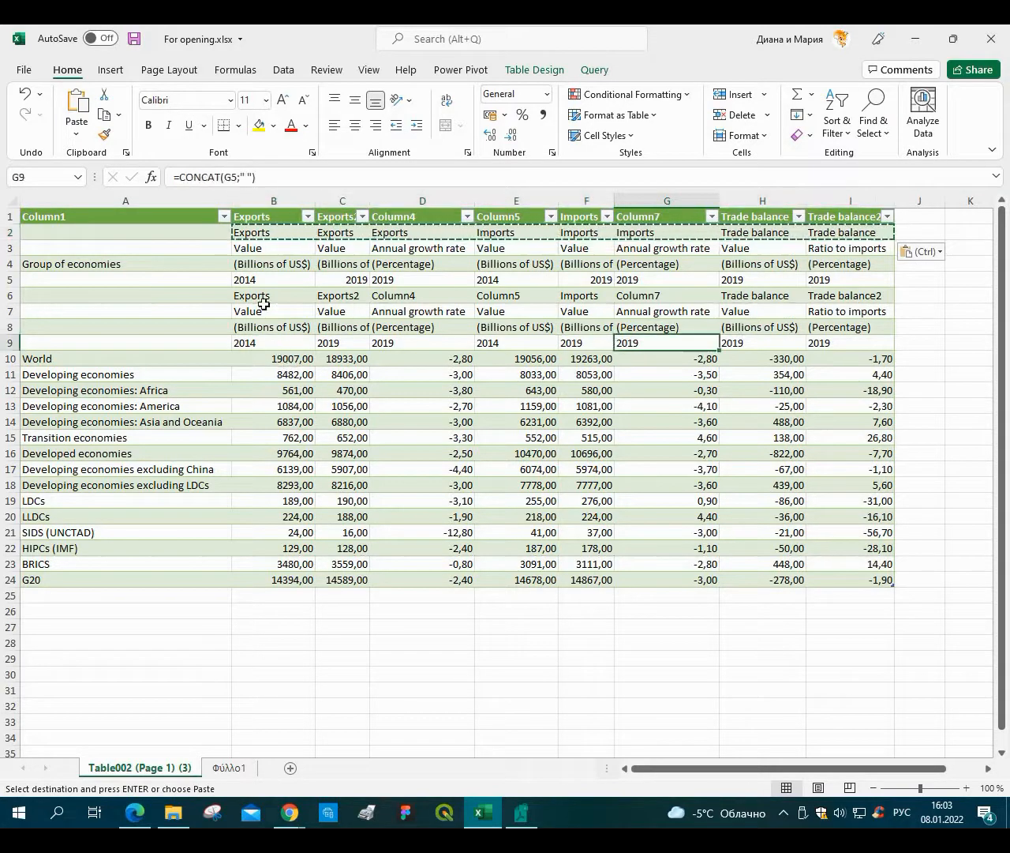
# Inspect the CONCAT formula results in rows 6 to 9 and the row 2 headers.
pyautogui.click(270, 342)
pyautogui.click(274, 296)
pyautogui.click(335, 295)
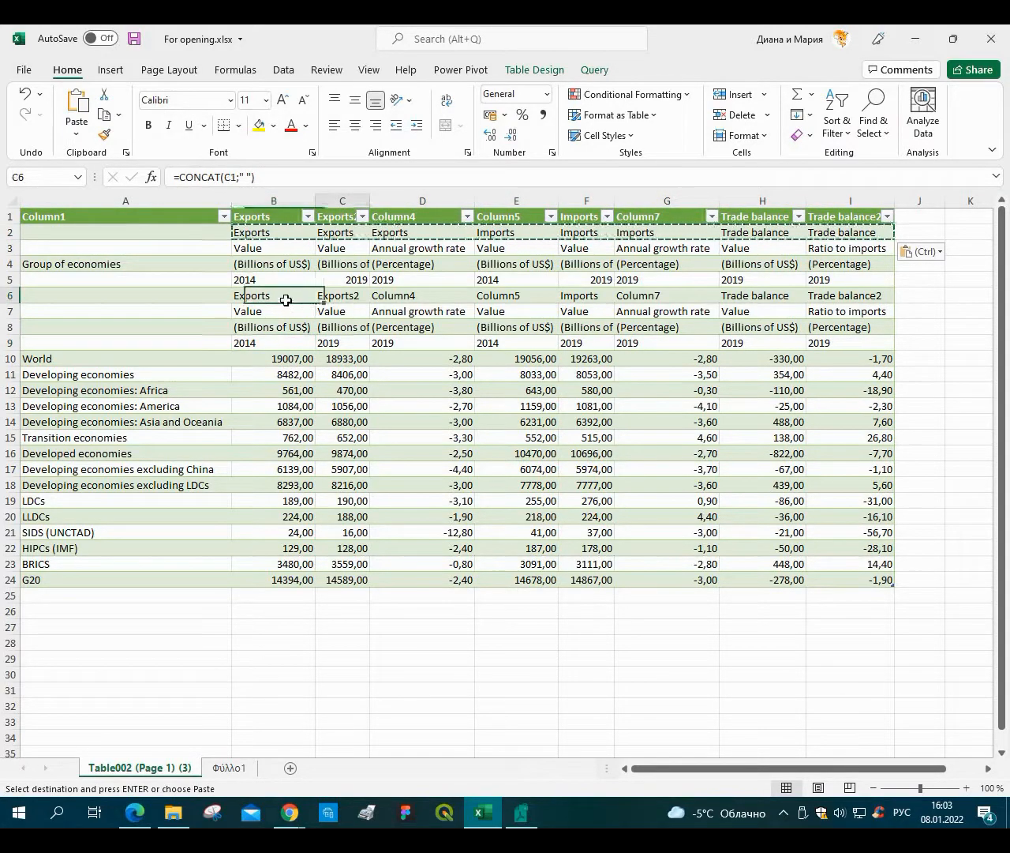
pyautogui.moveTo(286, 299); pyautogui.dragTo(293, 354)
pyautogui.click(275, 344)
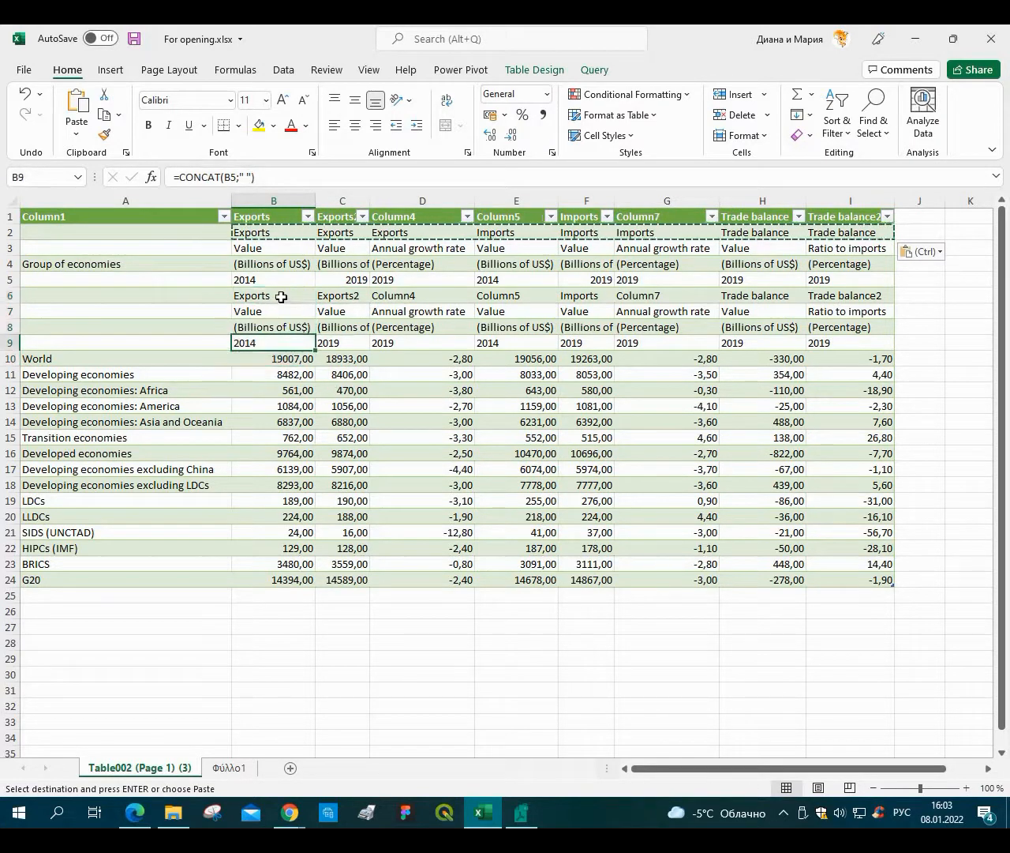
pyautogui.moveTo(281, 297); pyautogui.dragTo(322, 349)
pyautogui.moveTo(858, 343); pyautogui.dragTo(862, 338)
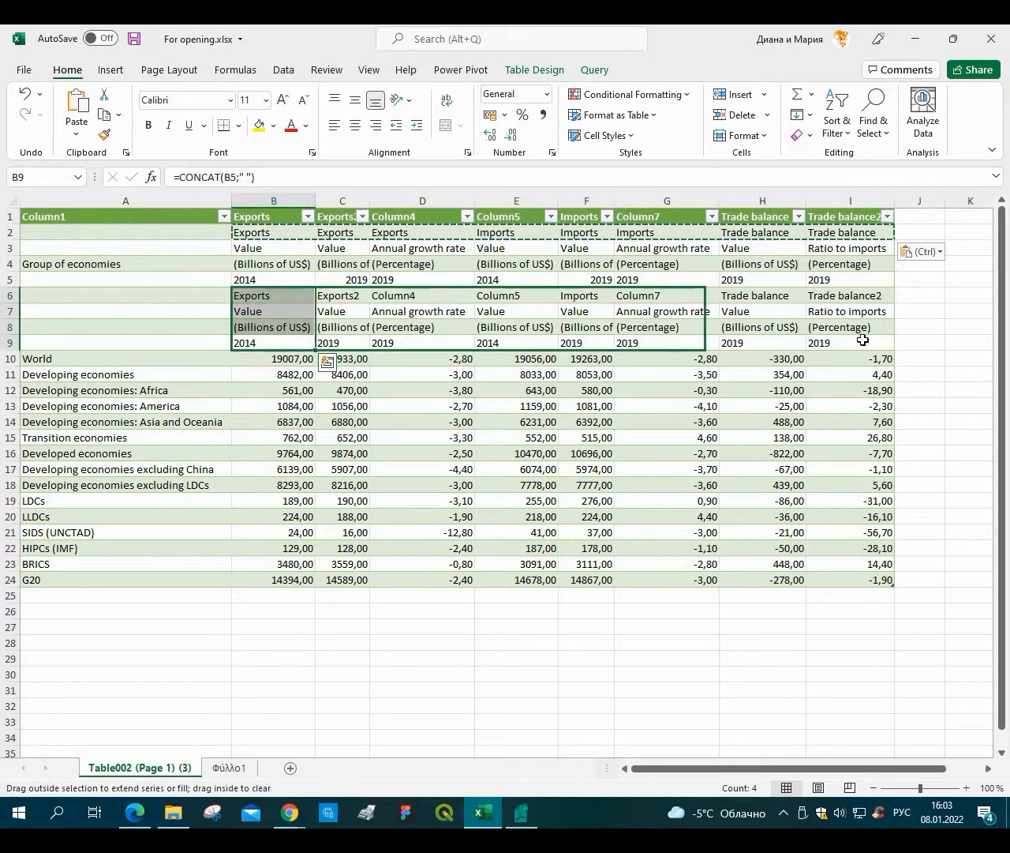
pyautogui.click(335, 233)
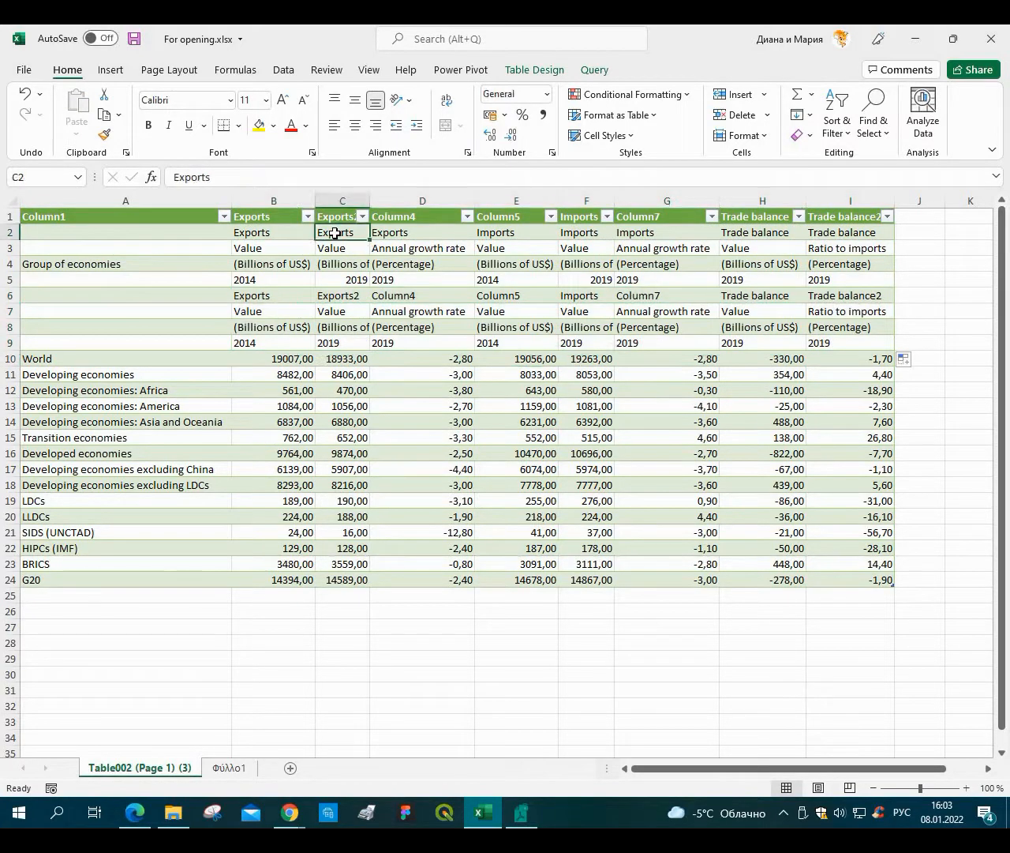
# Change B6's CONCAT formula to reference B2 and refill the B6:B9 formulas across to column I.
pyautogui.click(264, 295)
pyautogui.click(231, 177)
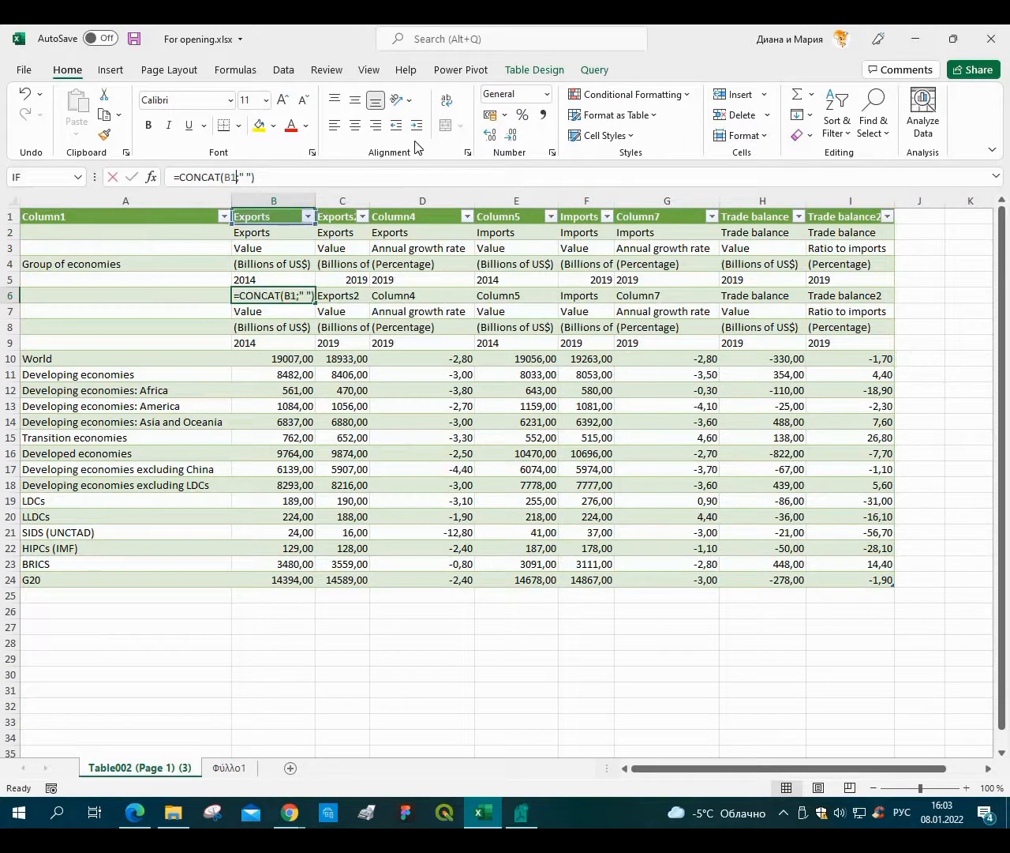
pyautogui.write('B2')
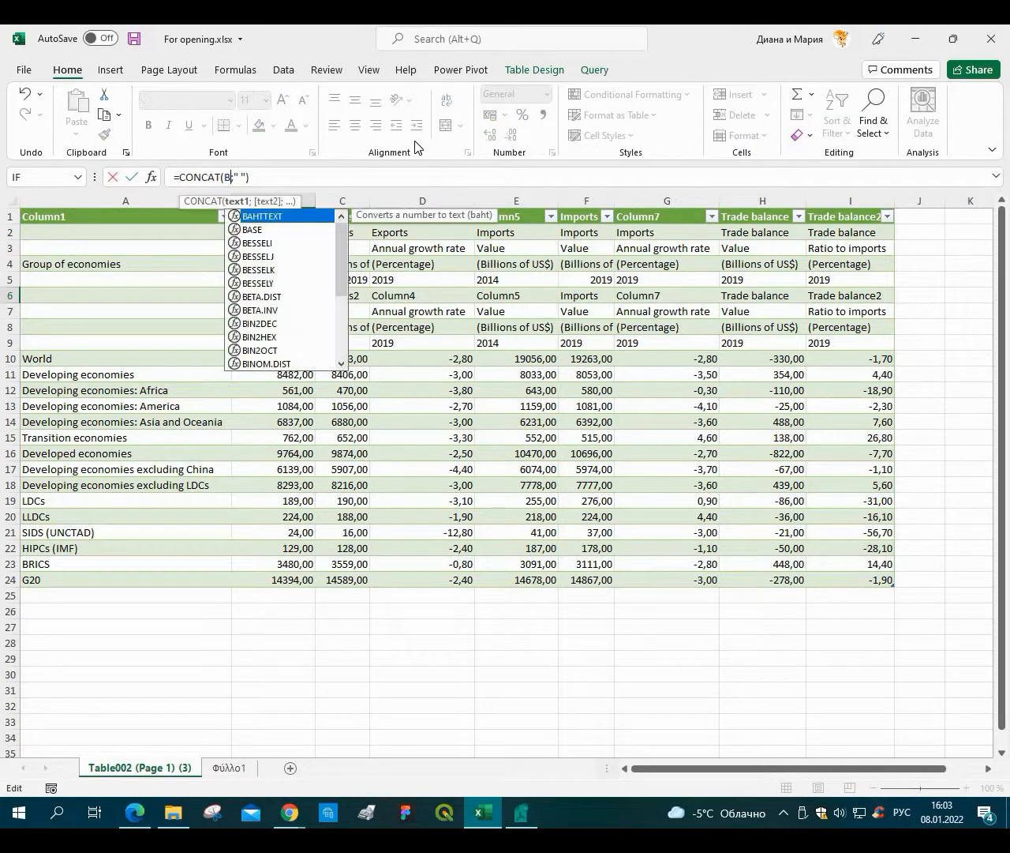
pyautogui.press('Return')
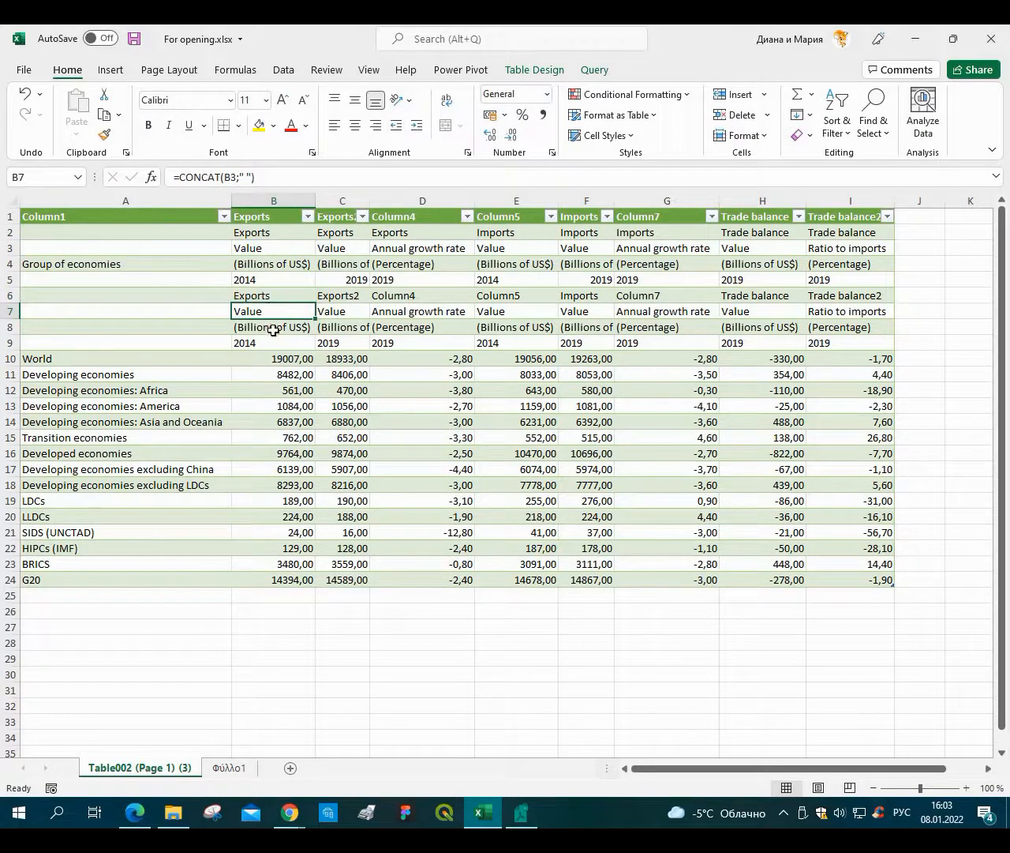
pyautogui.press('Up')
pyautogui.hotkey('shift', 'Down')
pyautogui.hotkey('shift', 'Down')
pyautogui.moveTo(281, 343); pyautogui.dragTo(287, 296)
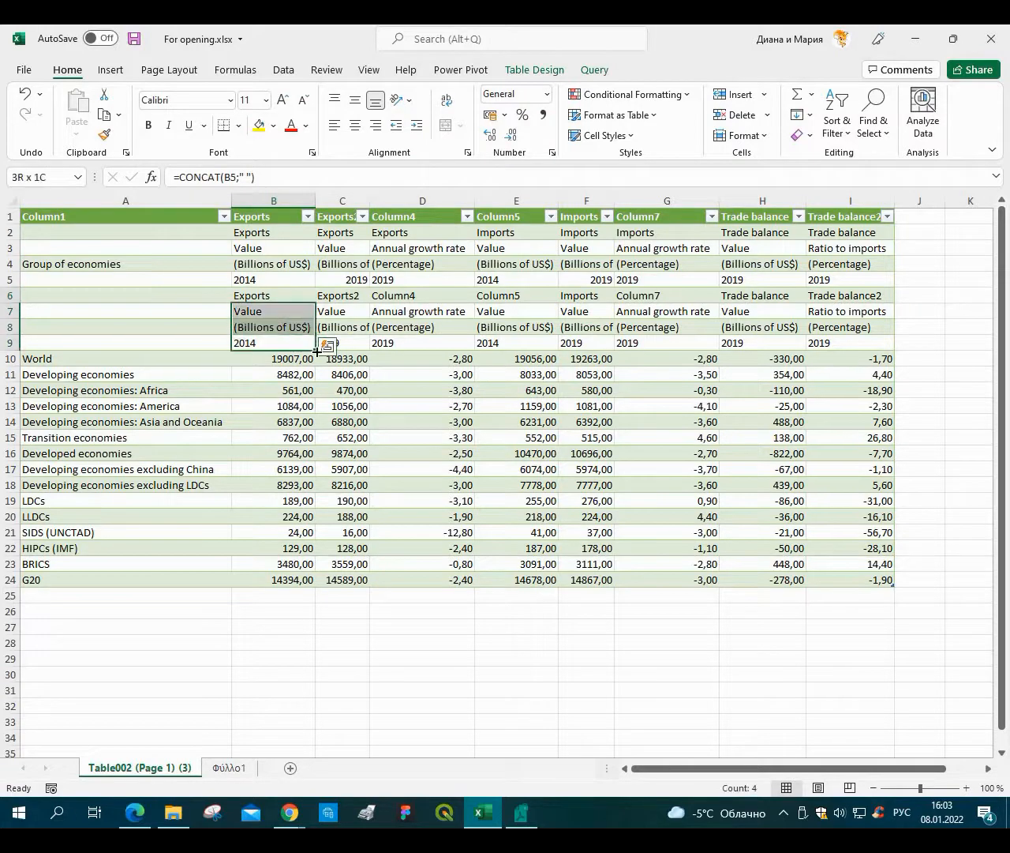
pyautogui.moveTo(316, 351); pyautogui.dragTo(888, 349)
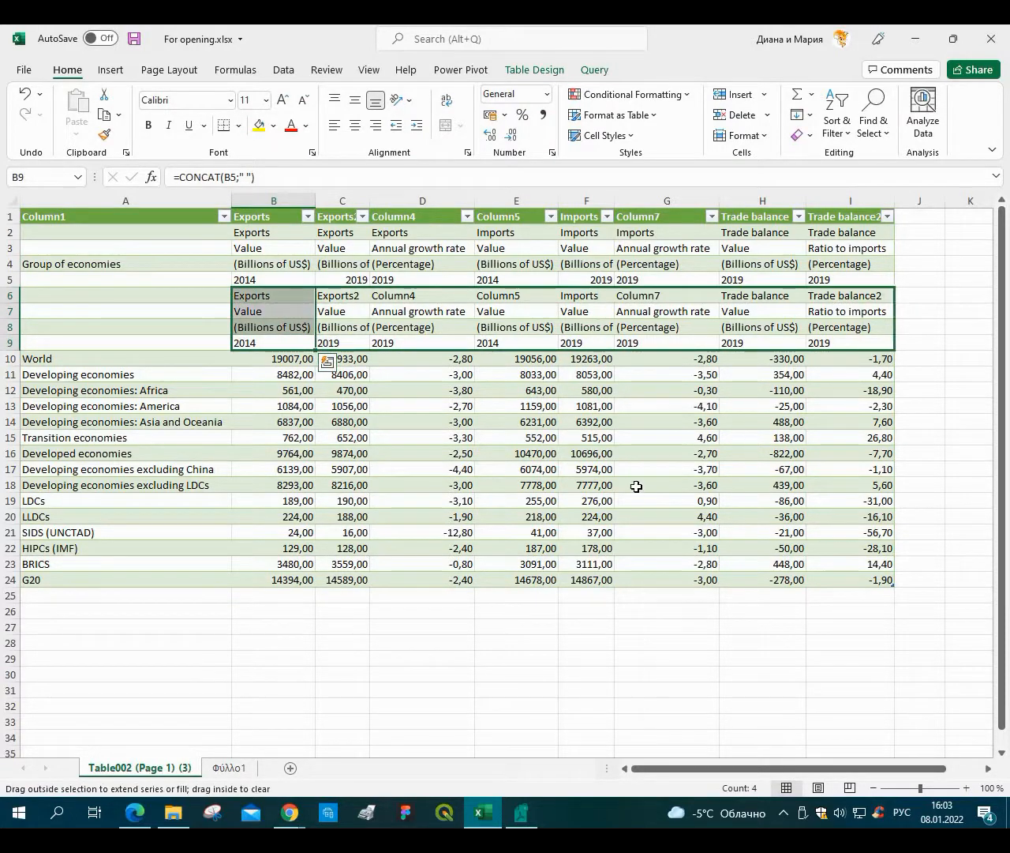
# Insert a blank row above row 6.
pyautogui.click(667, 484)
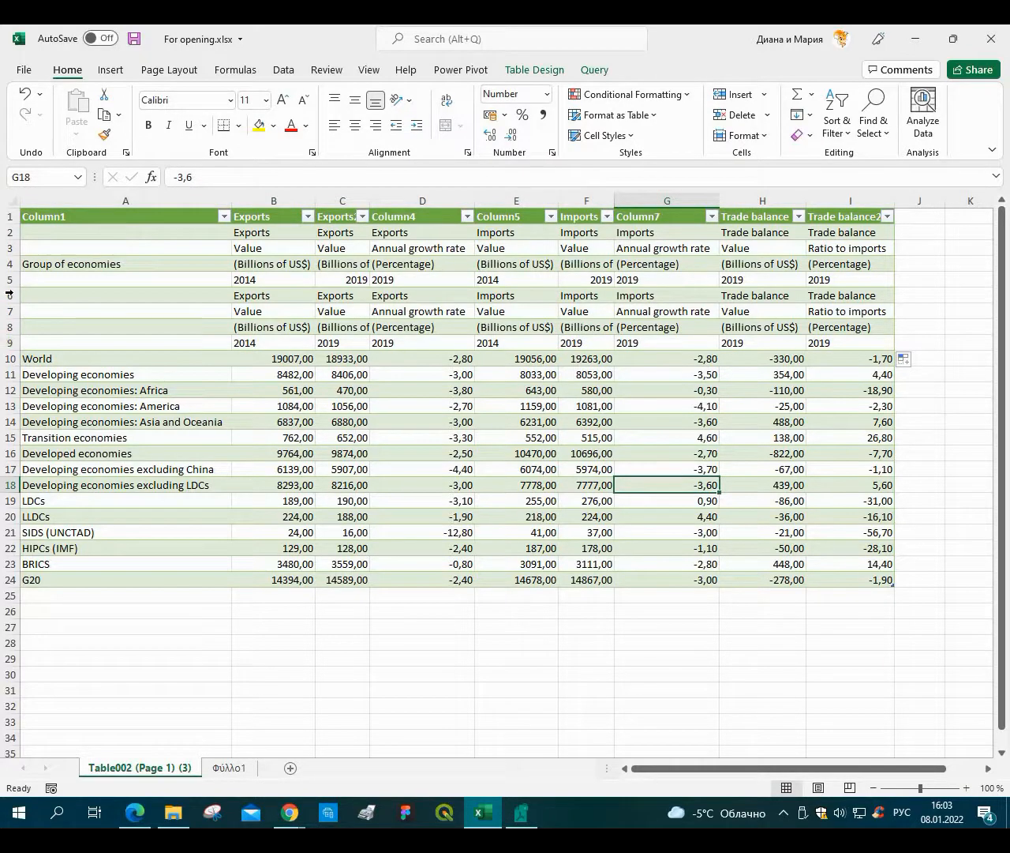
pyautogui.click(12, 295)
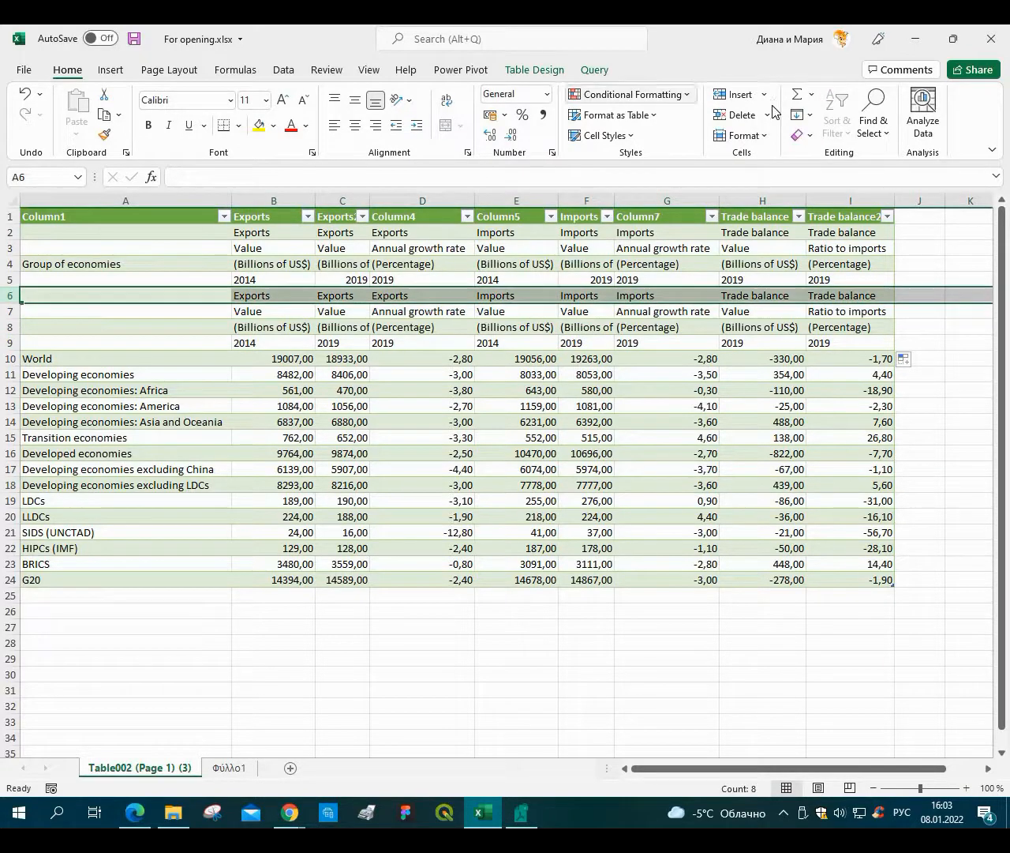
pyautogui.click(734, 98)
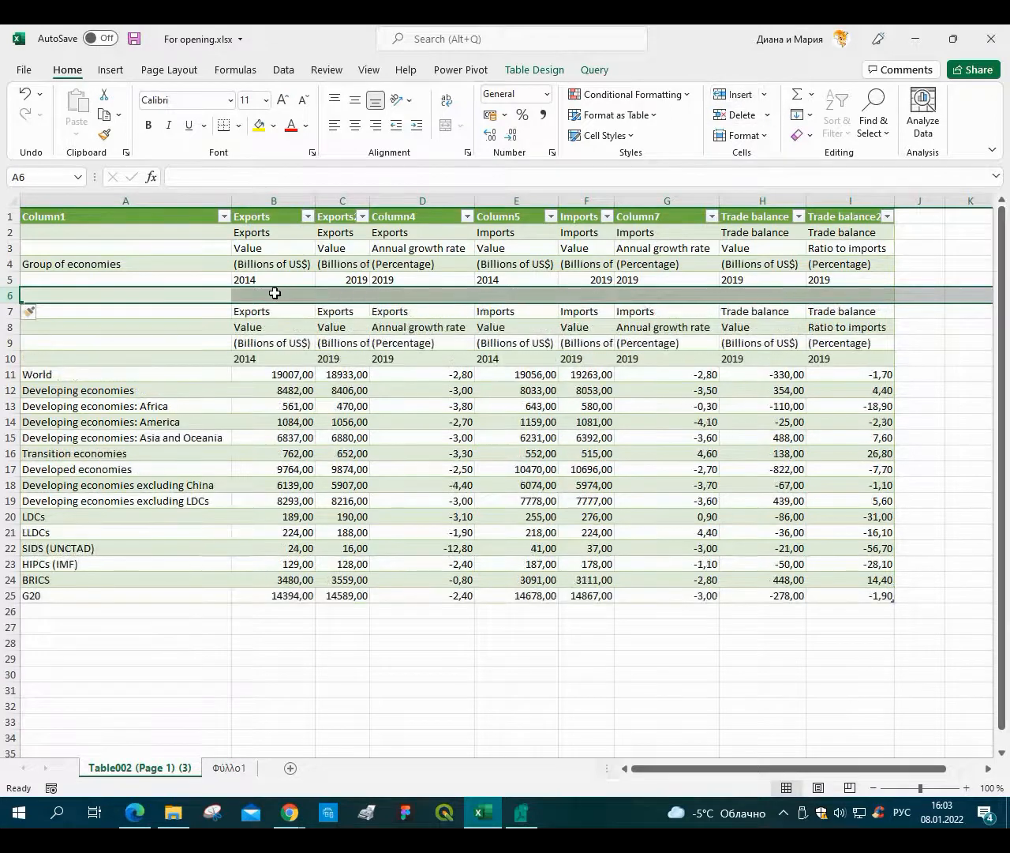
# Enter a CONCAT formula in B6 that joins the header cells B7:B10.
pyautogui.click(274, 293)
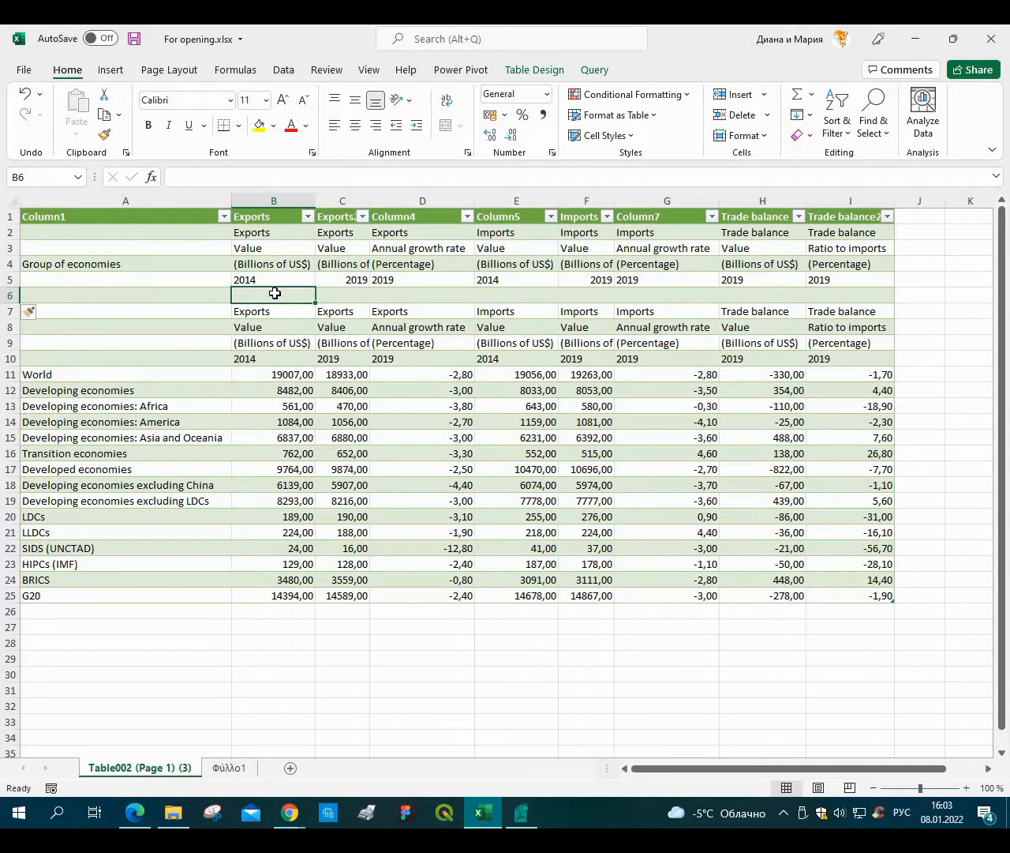
pyautogui.write('=Conc')
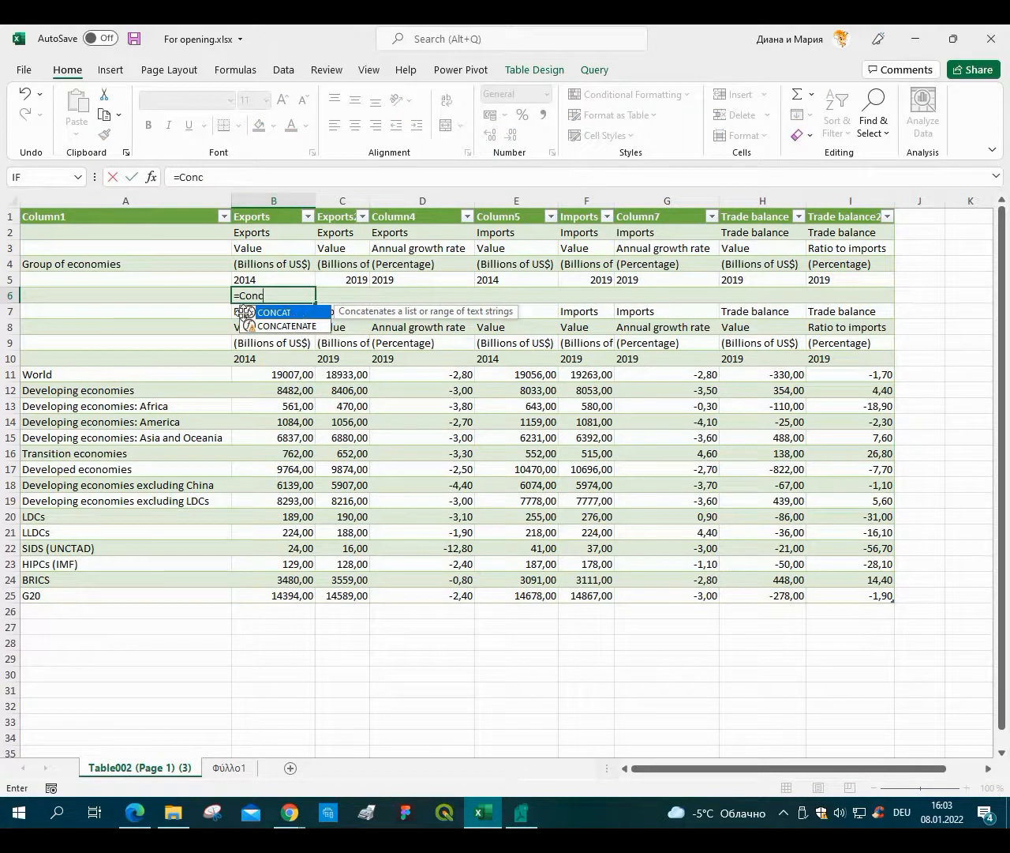
pyautogui.doubleClick(298, 313)
pyautogui.click(229, 311)
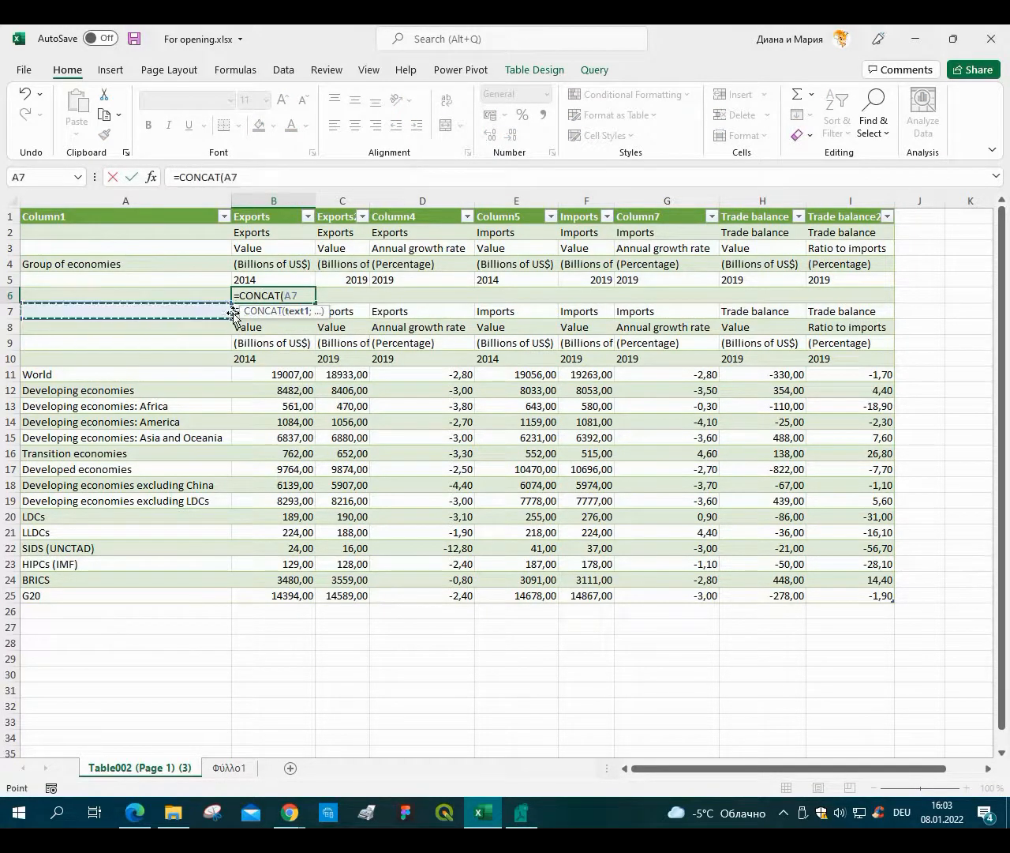
pyautogui.click(234, 315)
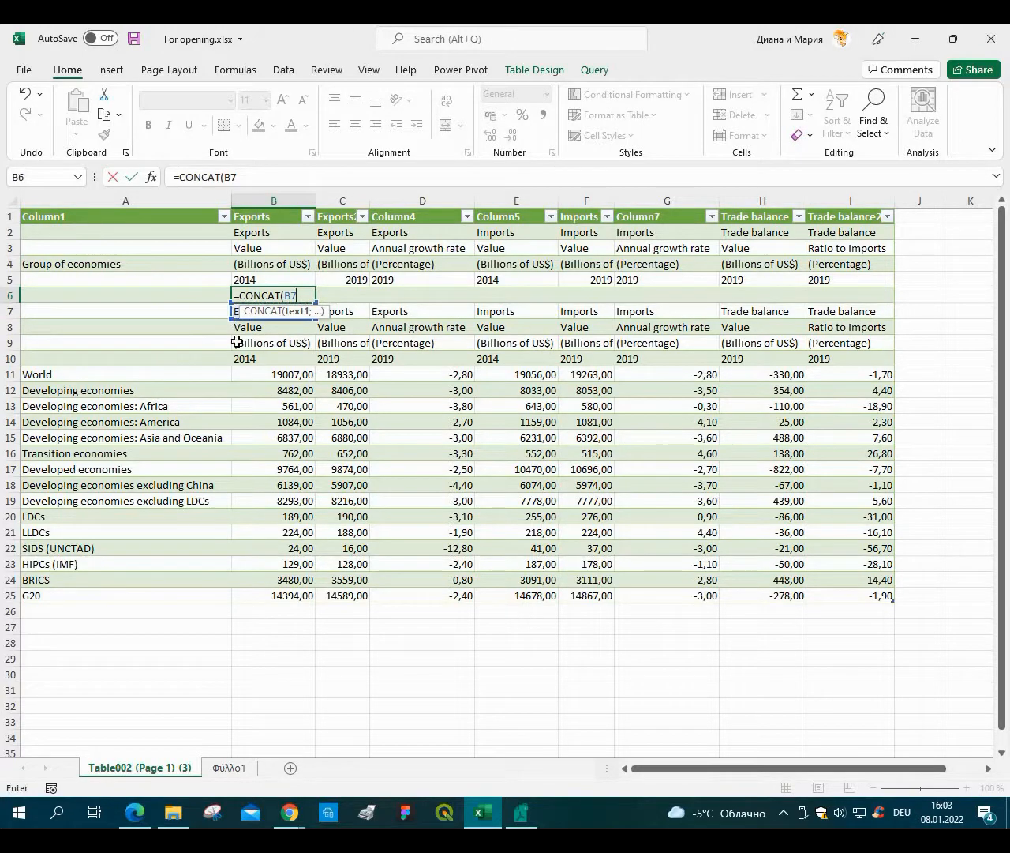
pyautogui.moveTo(237, 357); pyautogui.dragTo(236, 313)
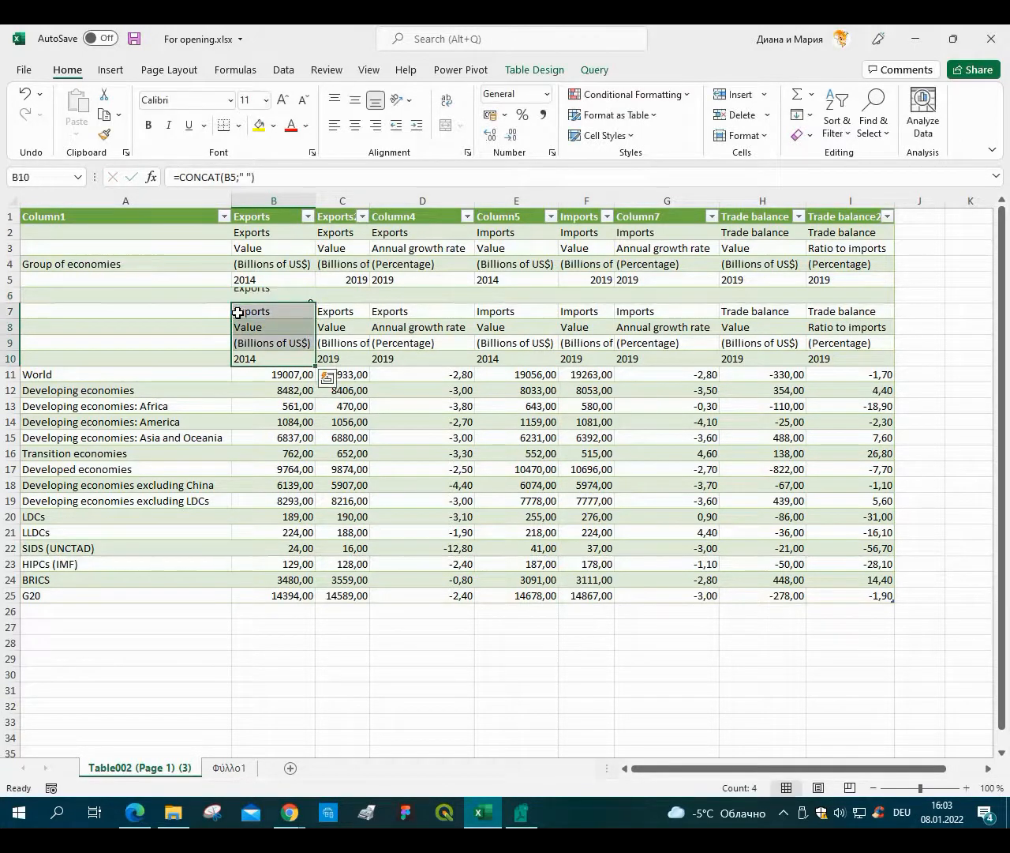
pyautogui.hotkey('ctrl', 'z')
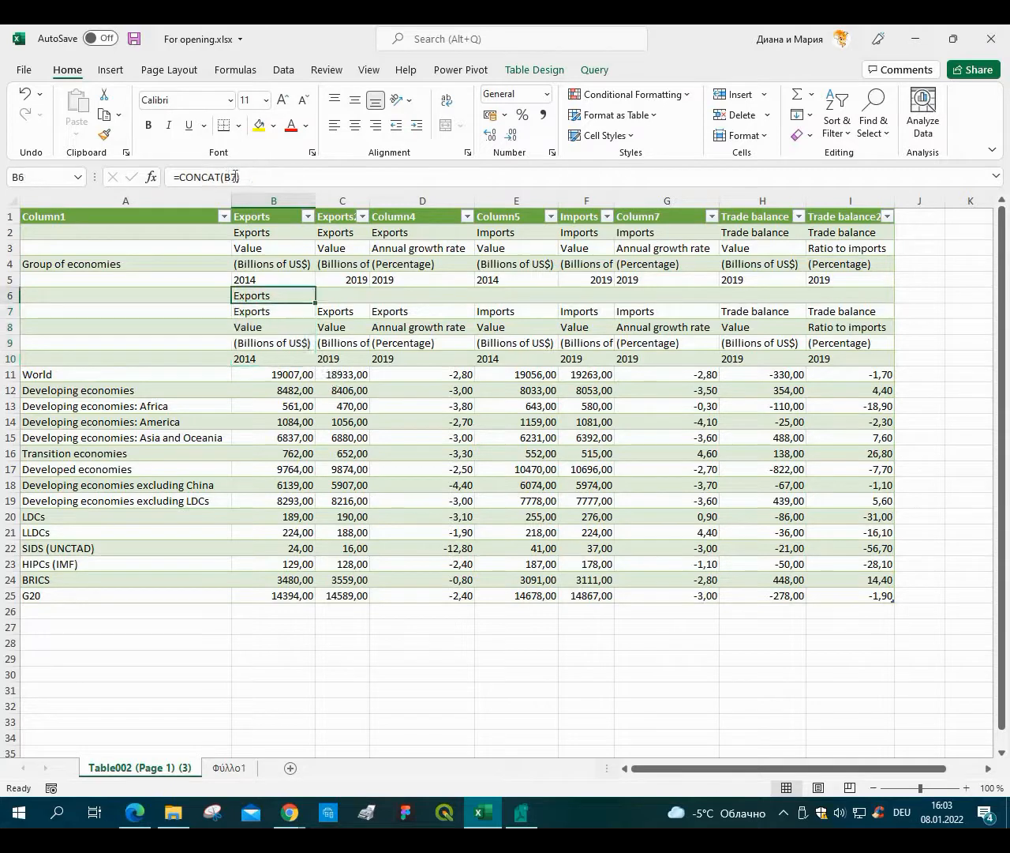
pyautogui.doubleClick(223, 180)
pyautogui.press('BackSpace')
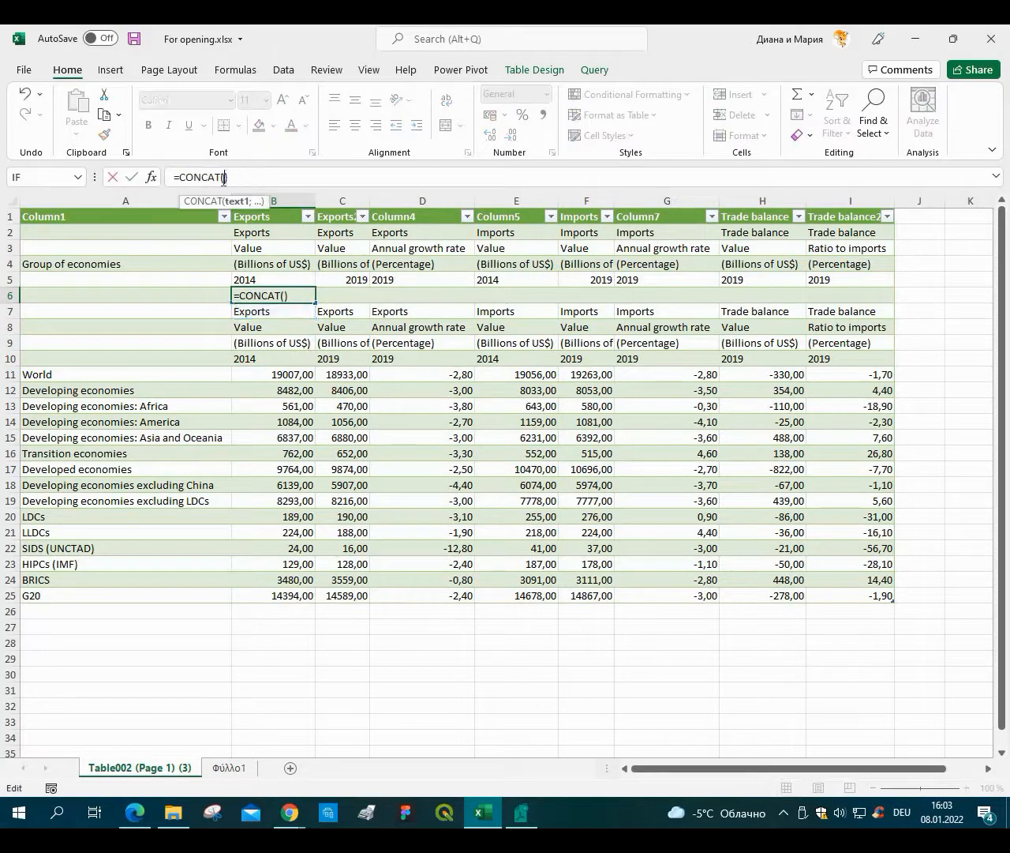
pyautogui.press('Delete')
pyautogui.moveTo(264, 311); pyautogui.dragTo(265, 366)
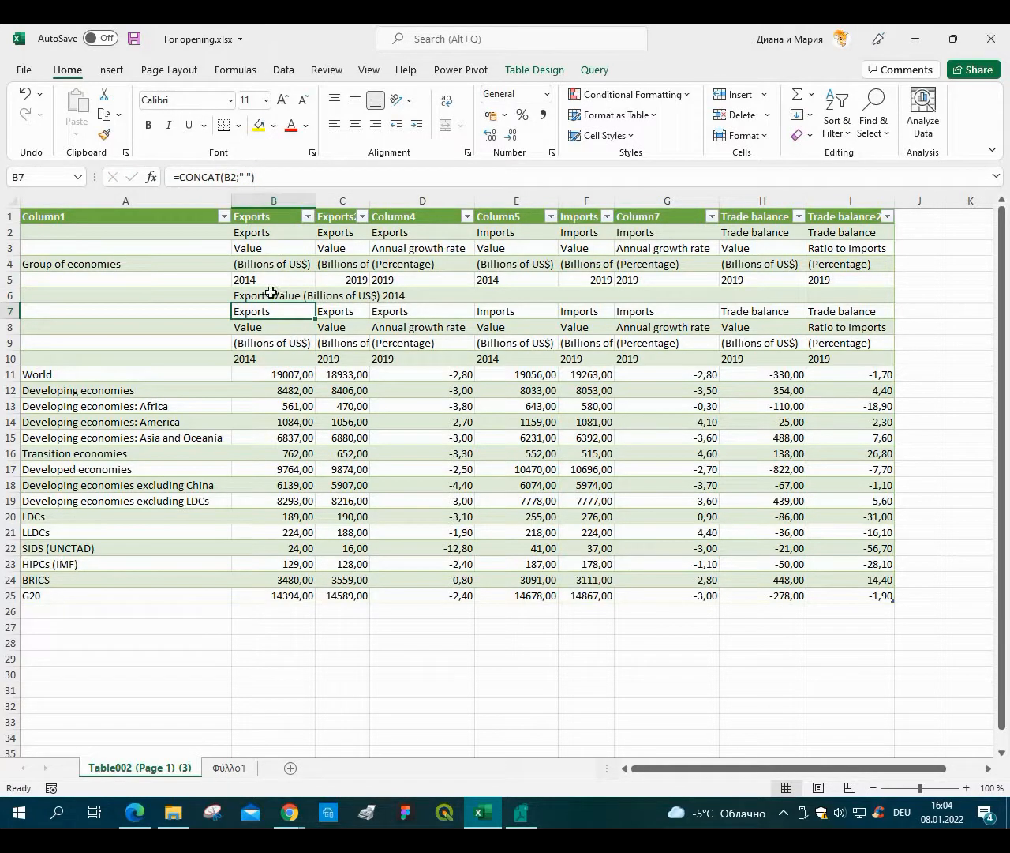
# Fill the B6 CONCAT formula across the row to column I.
pyautogui.click(313, 298)
pyautogui.moveTo(316, 303); pyautogui.dragTo(859, 303)
pyautogui.click(311, 378)
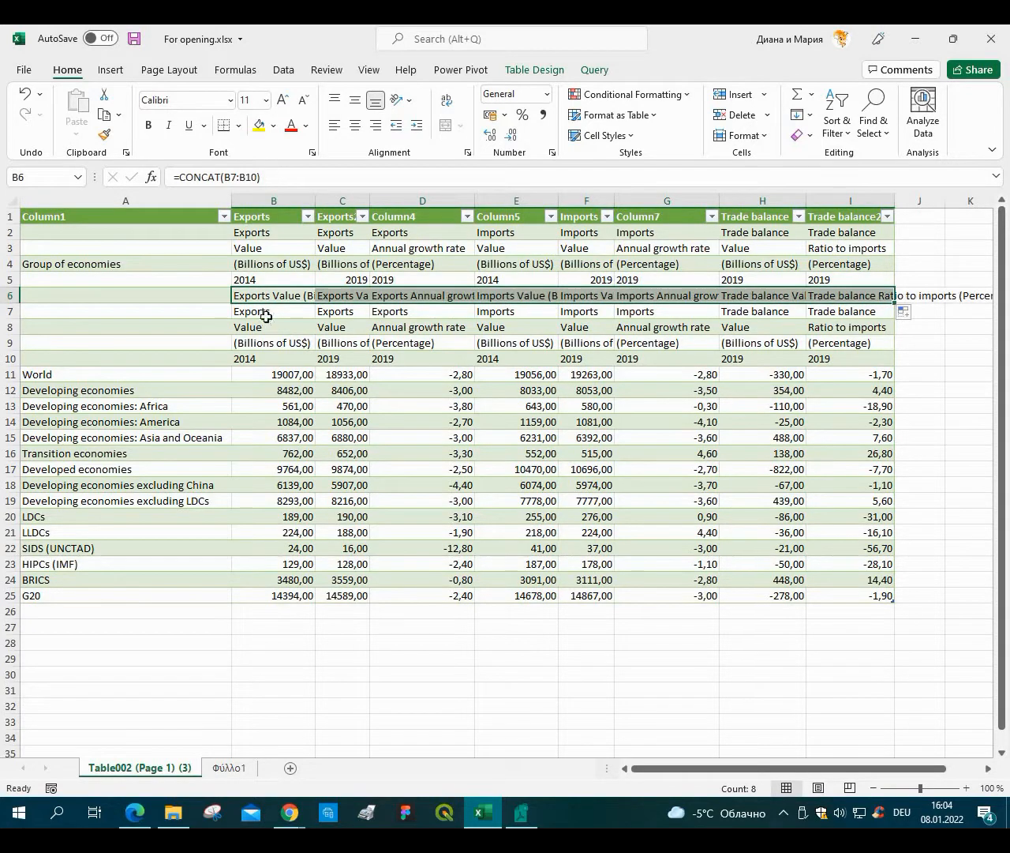
pyautogui.click(261, 298)
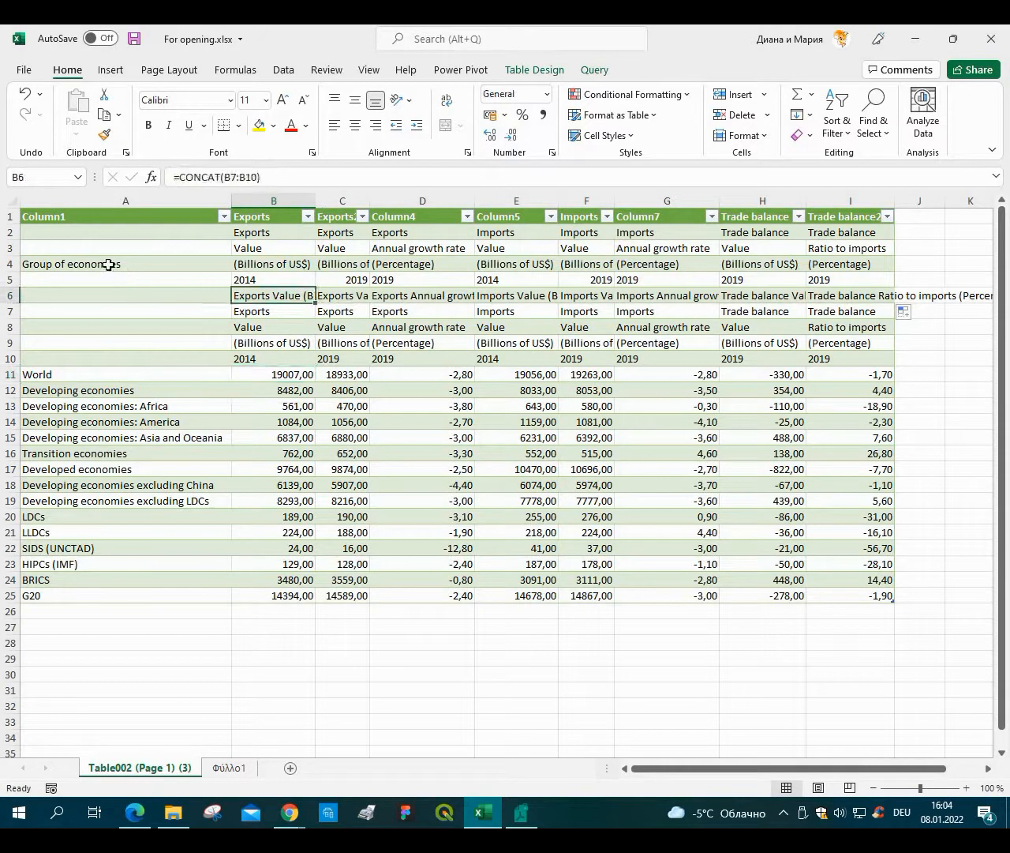
# Copy Group of economies from A4 into A6.
pyautogui.click(109, 265)
pyautogui.hotkey('ctrl', 'c')
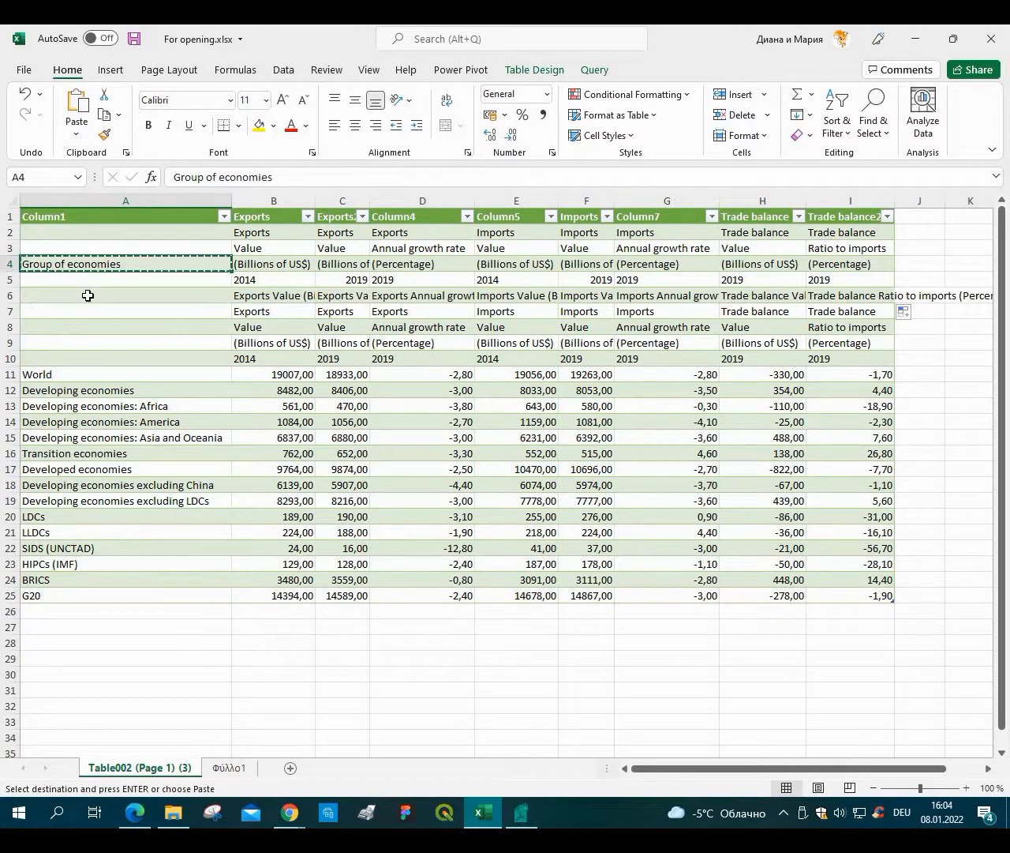
pyautogui.click(88, 295)
pyautogui.hotkey('ctrl', 'v')
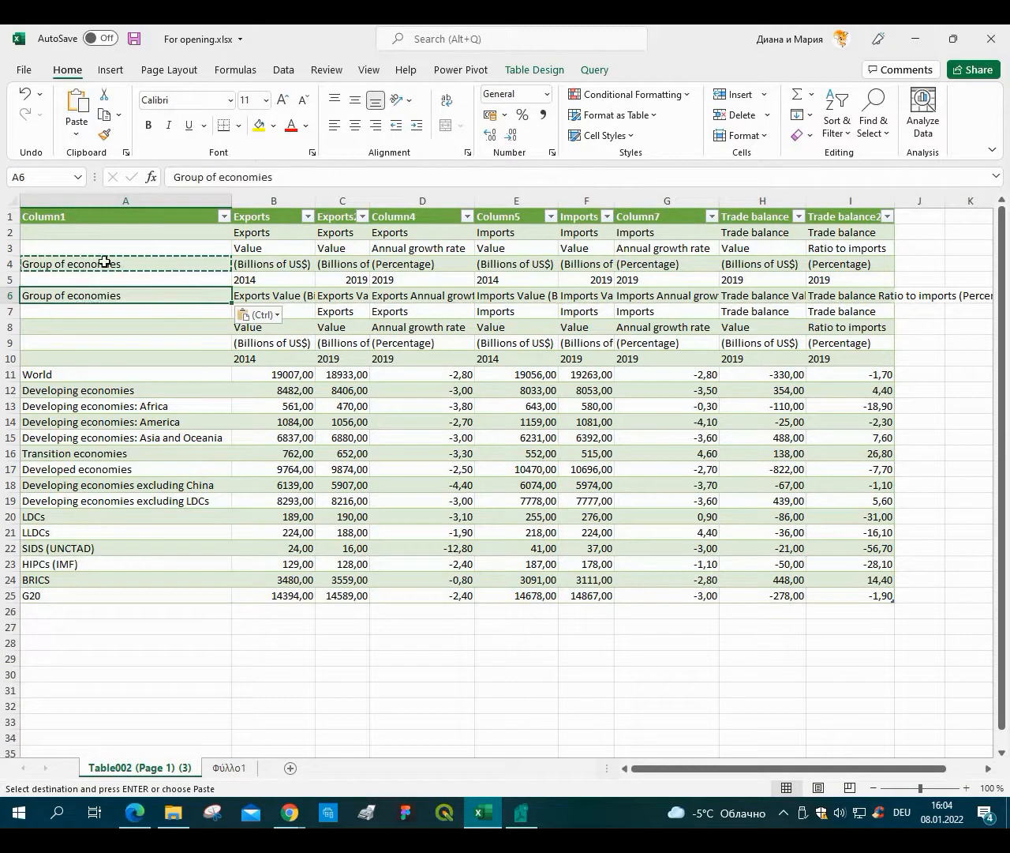
# Copy the combined headers in row 6 and paste them as values over the table's header row 1.
pyautogui.press('Down')
pyautogui.press('Down')
pyautogui.press('Down')
pyautogui.moveTo(71, 295); pyautogui.dragTo(834, 291)
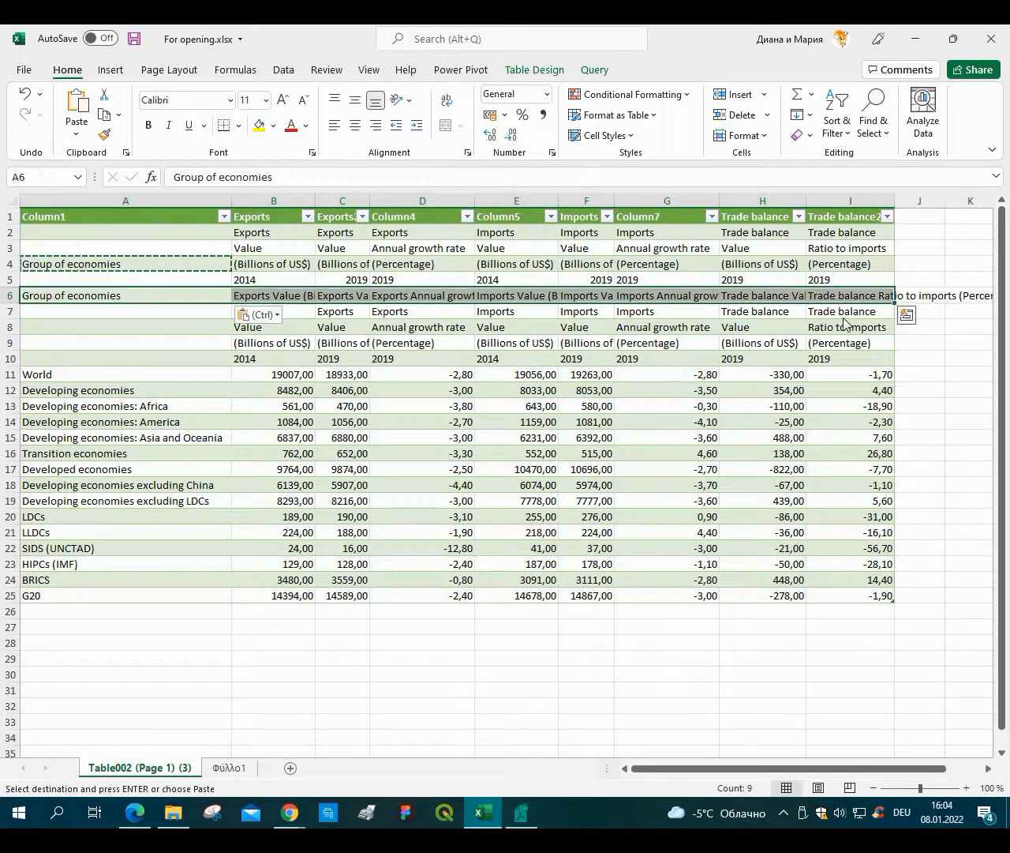
pyautogui.rightClick(835, 292)
pyautogui.click(875, 325)
pyautogui.moveTo(842, 215); pyautogui.dragTo(106, 219)
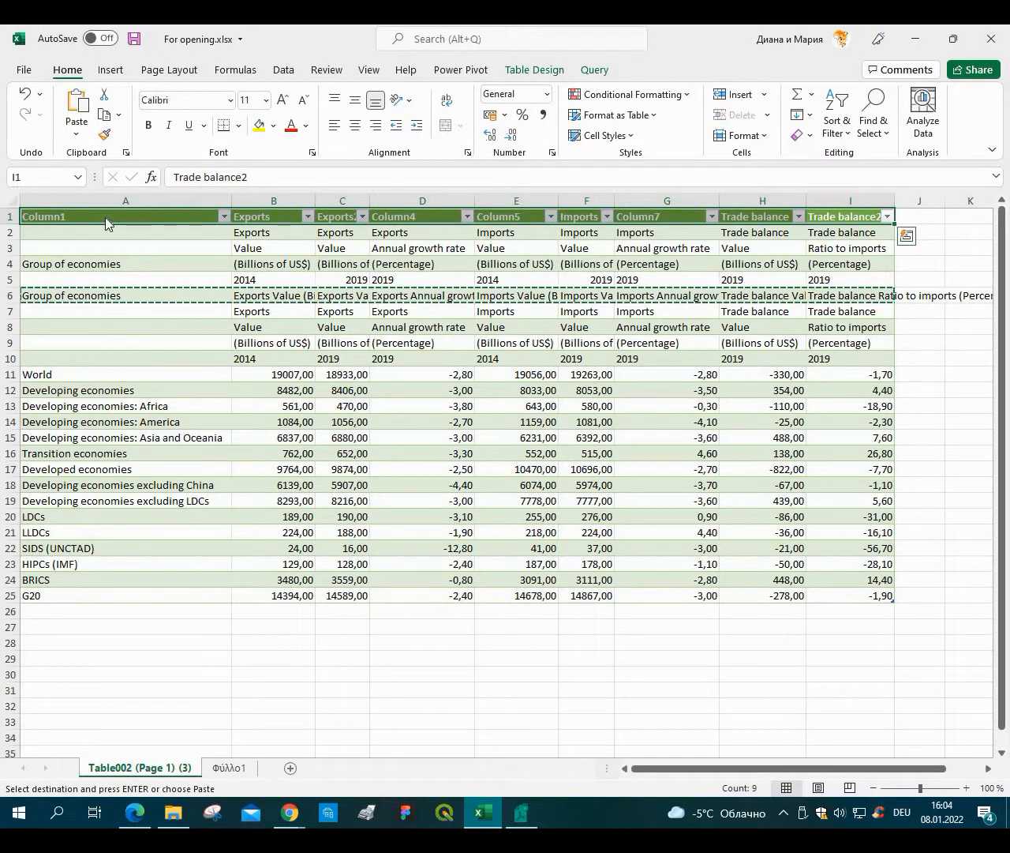
pyautogui.rightClick(111, 222)
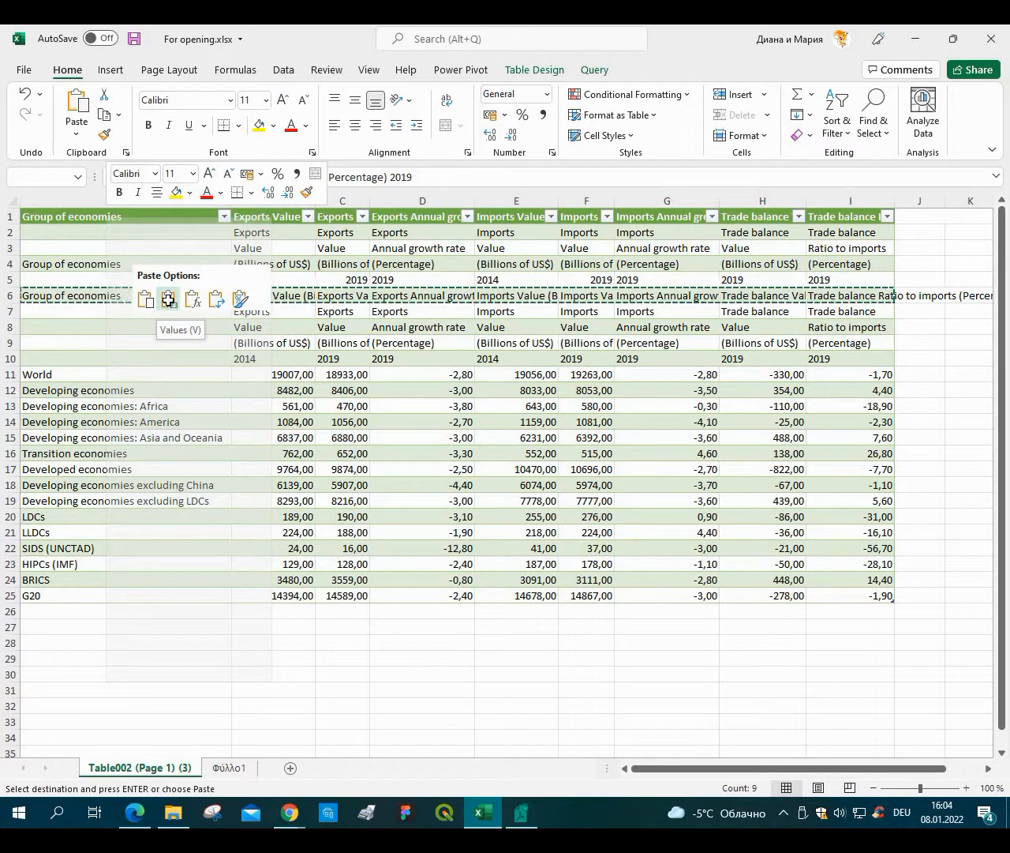
pyautogui.click(168, 303)
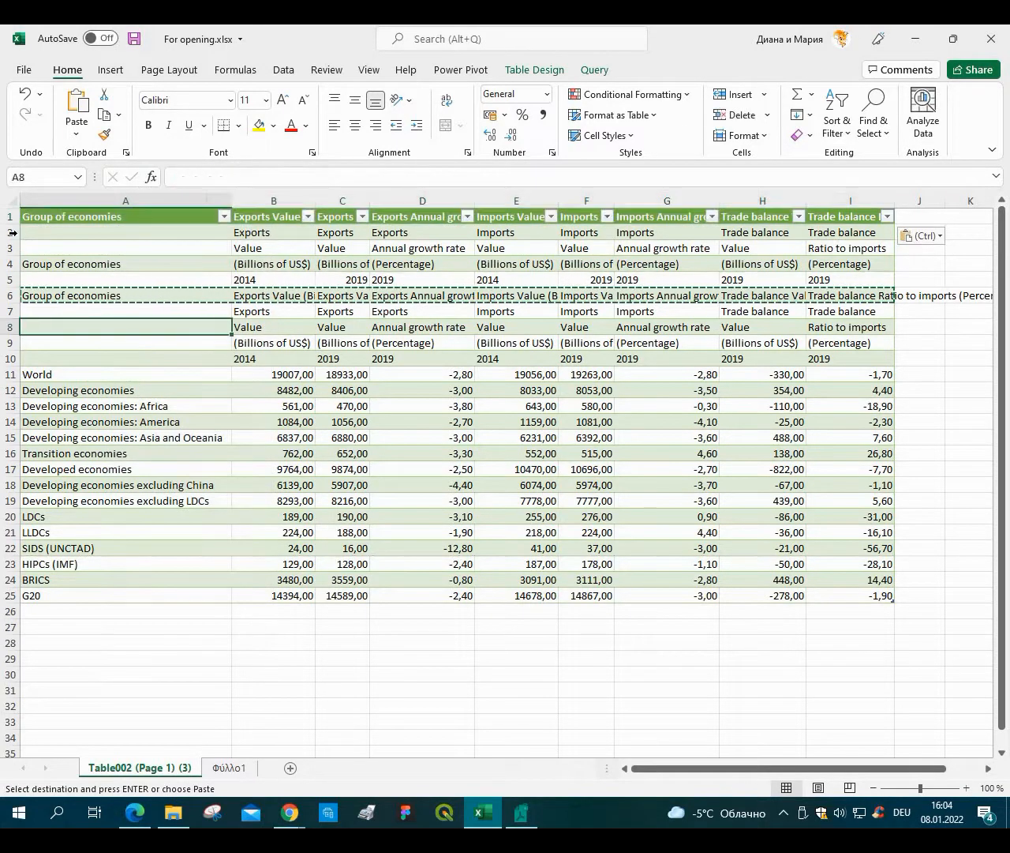
# Delete rows 2 to 10 holding the old header rows.
pyautogui.moveTo(12, 234); pyautogui.dragTo(4, 362)
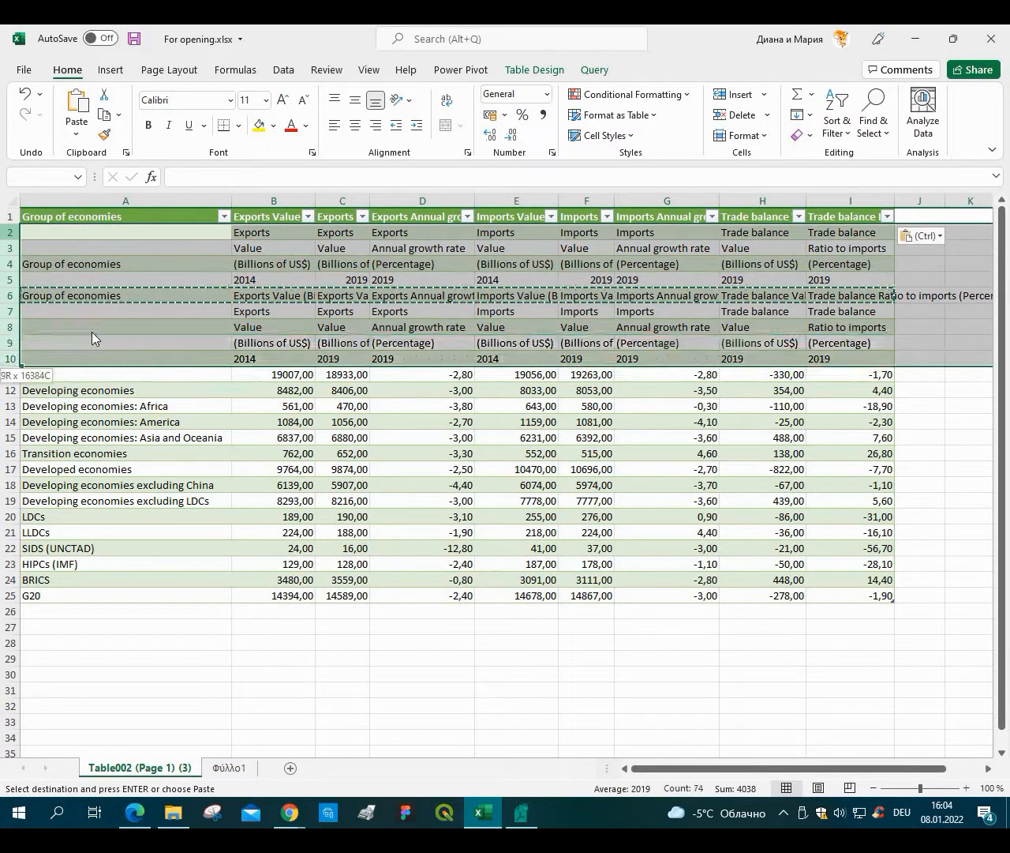
pyautogui.rightClick(91, 331)
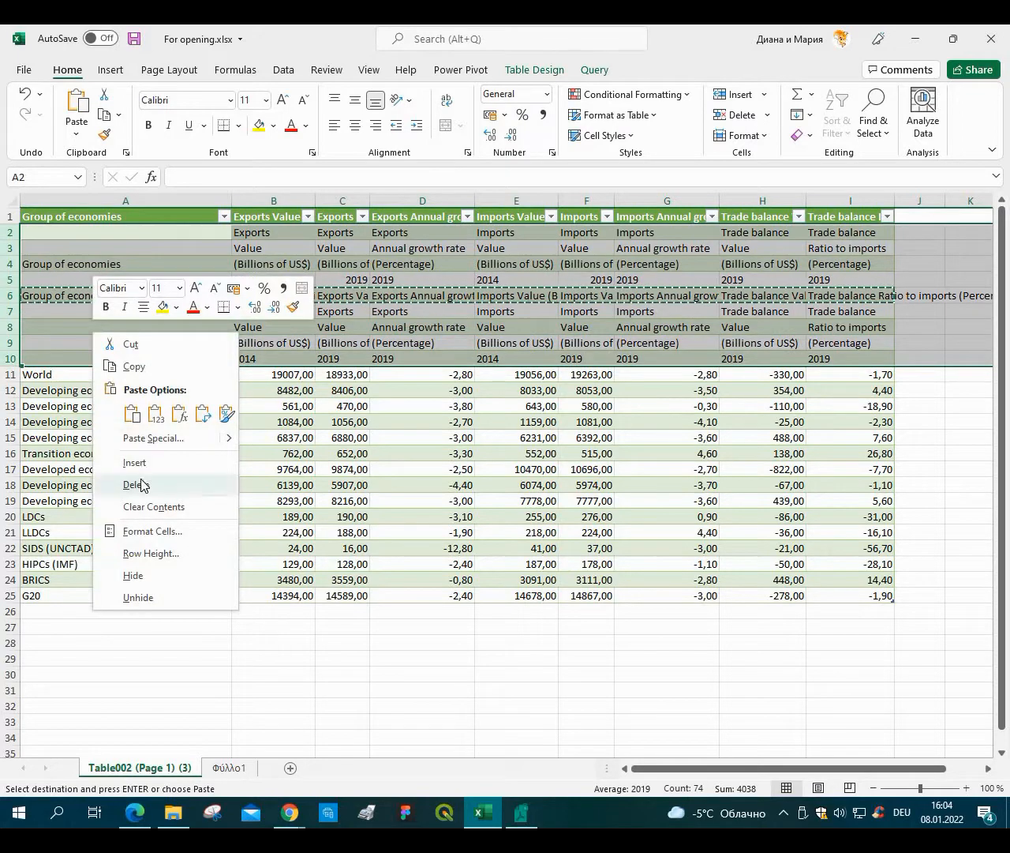
pyautogui.click(140, 484)
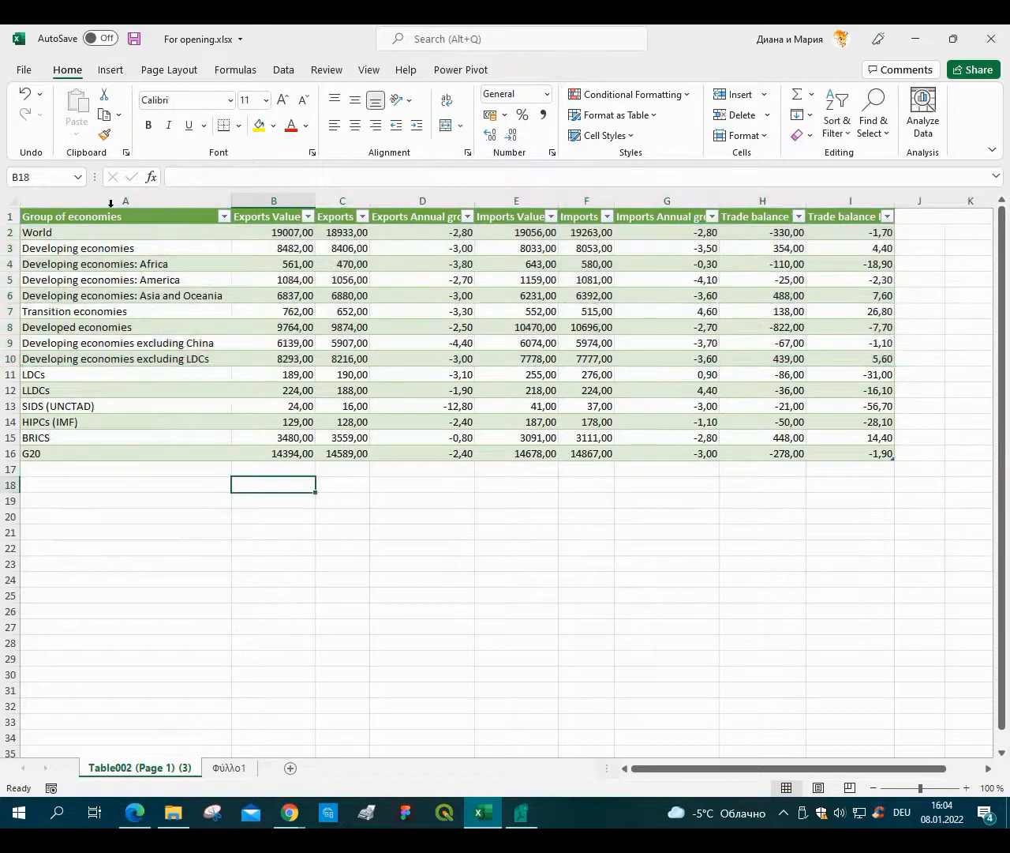
# Autofit the widths of columns A to I to the new headers.
pyautogui.moveTo(126, 202); pyautogui.dragTo(829, 196)
pyautogui.click(325, 311)
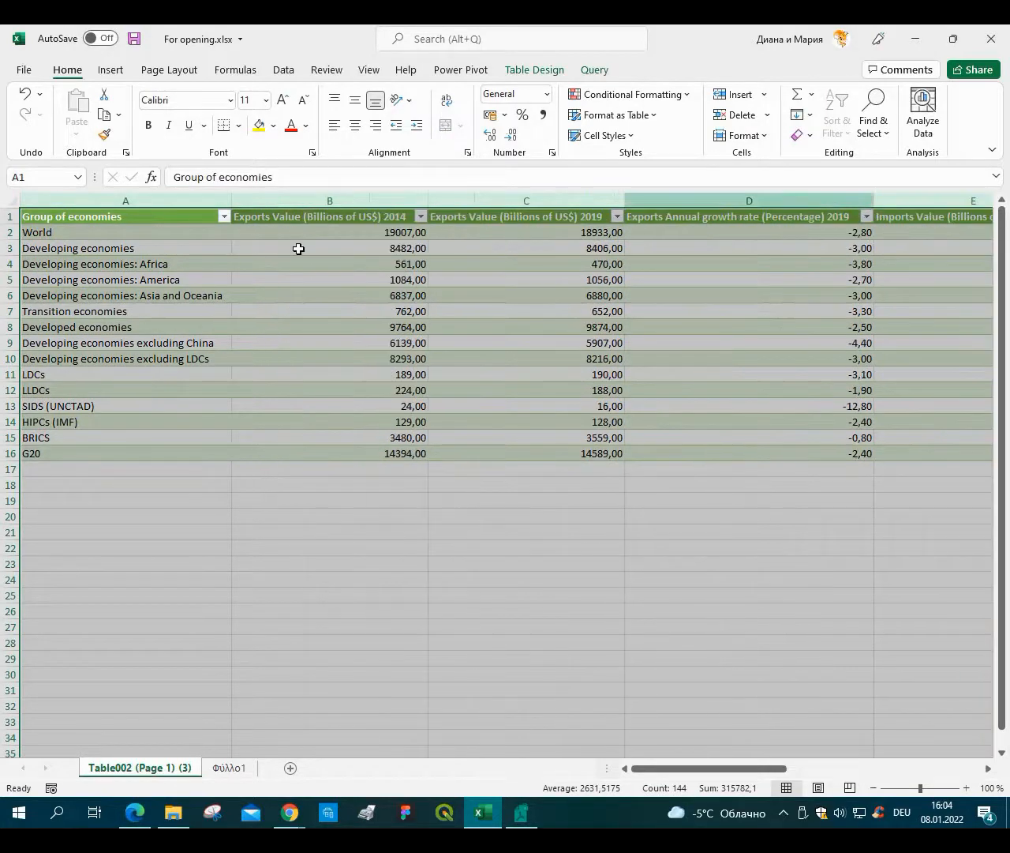
# Review the new combined column headers across the whole table.
pyautogui.click(294, 247)
pyautogui.press('Up')
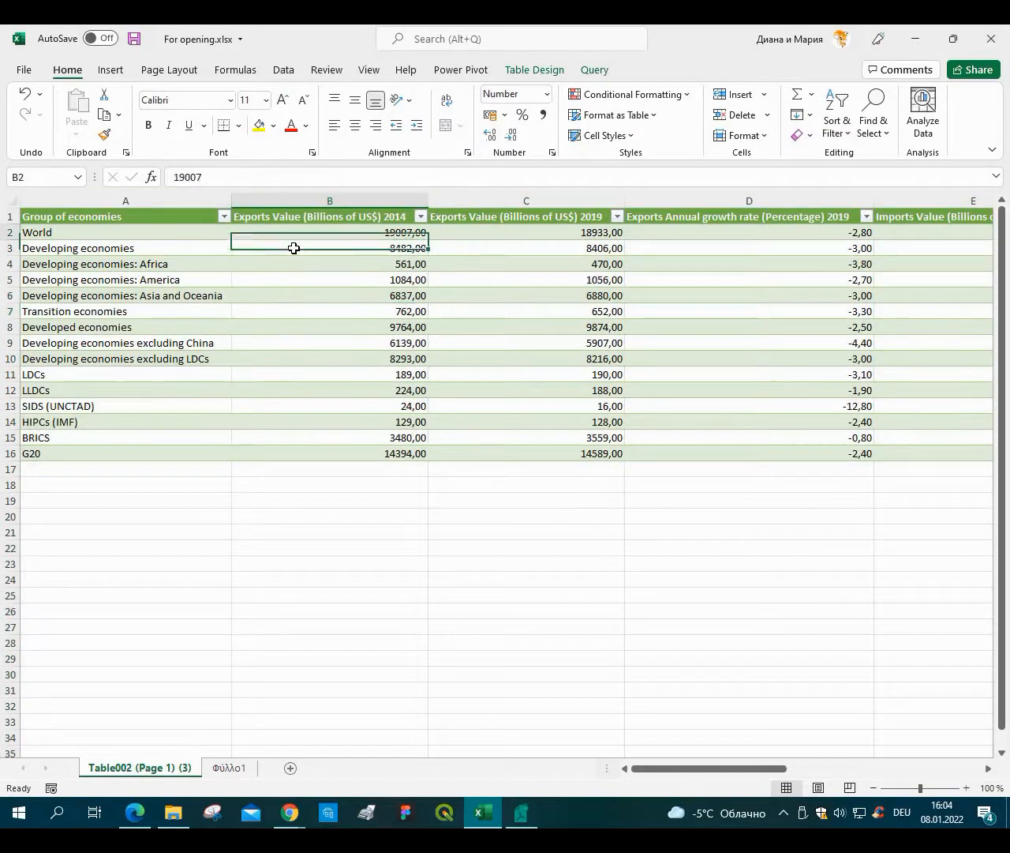
pyautogui.press('Up')
pyautogui.press('Right')
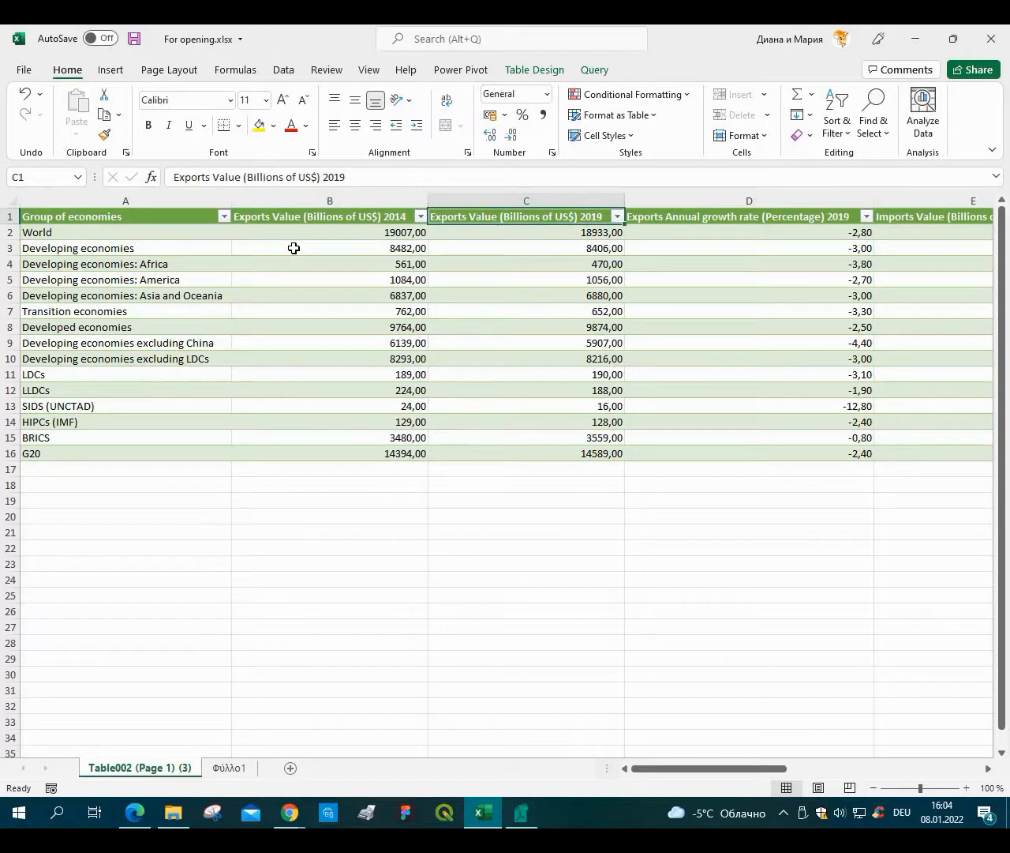
pyautogui.press('Right')
pyautogui.press('Right')
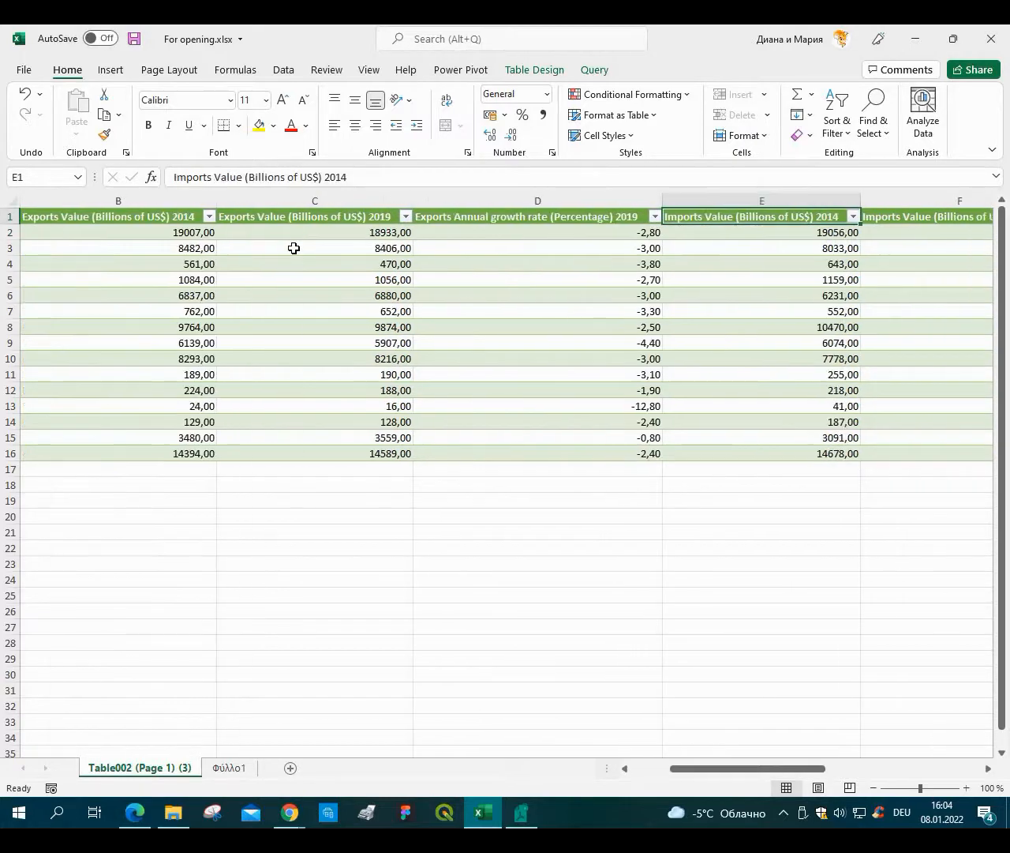
pyautogui.press('Right')
pyautogui.press('Left')
pyautogui.press('Right')
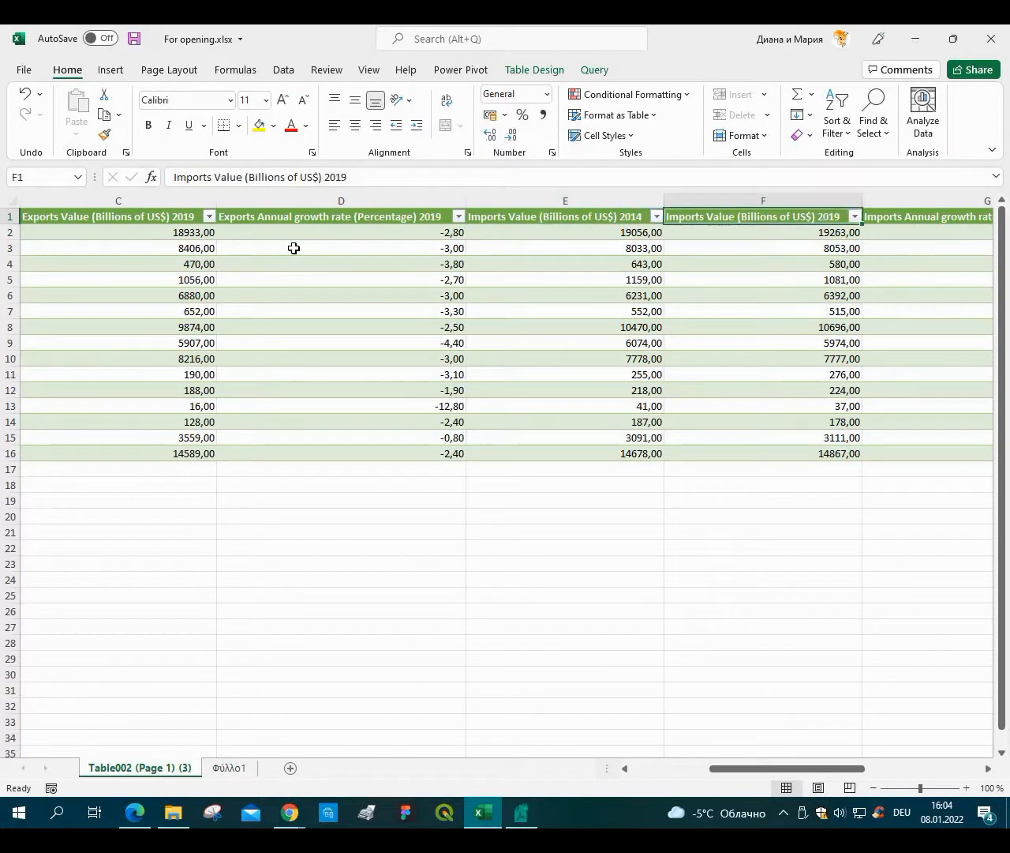
pyautogui.press('Right')
pyautogui.press('Right')
pyautogui.press('Right')
pyautogui.press('Right')
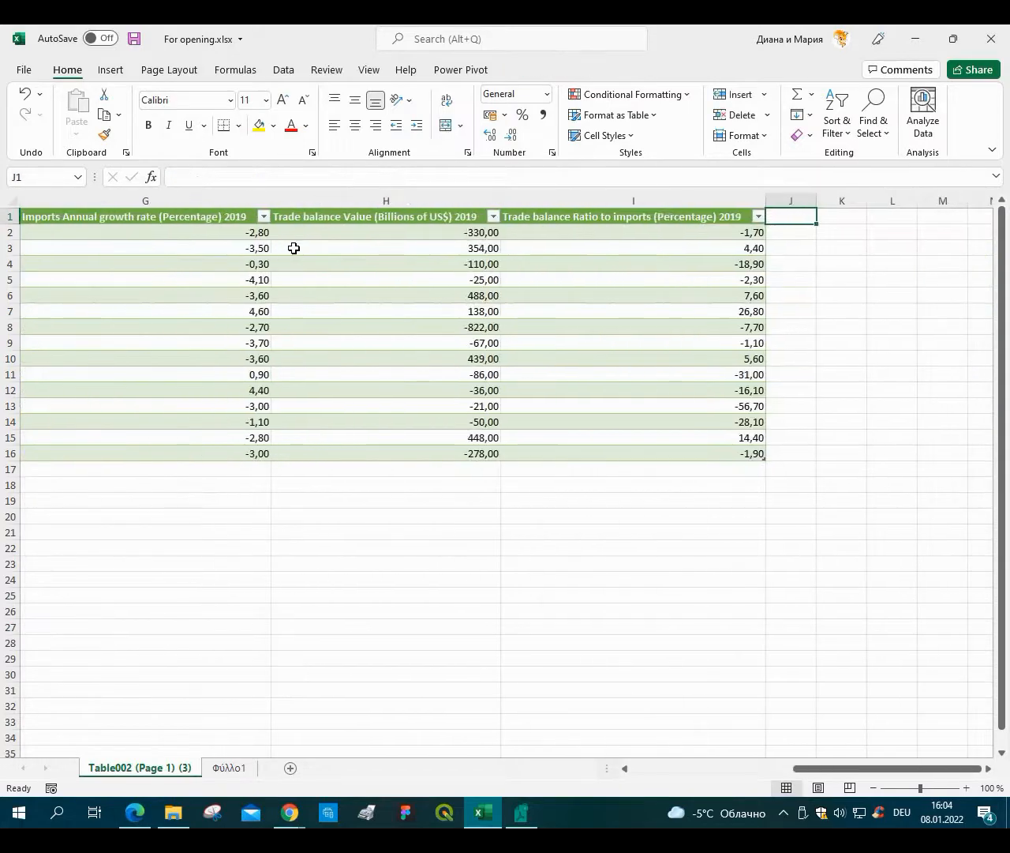
pyautogui.press('Left')
pyautogui.hotkey('ctrl', 'Home')
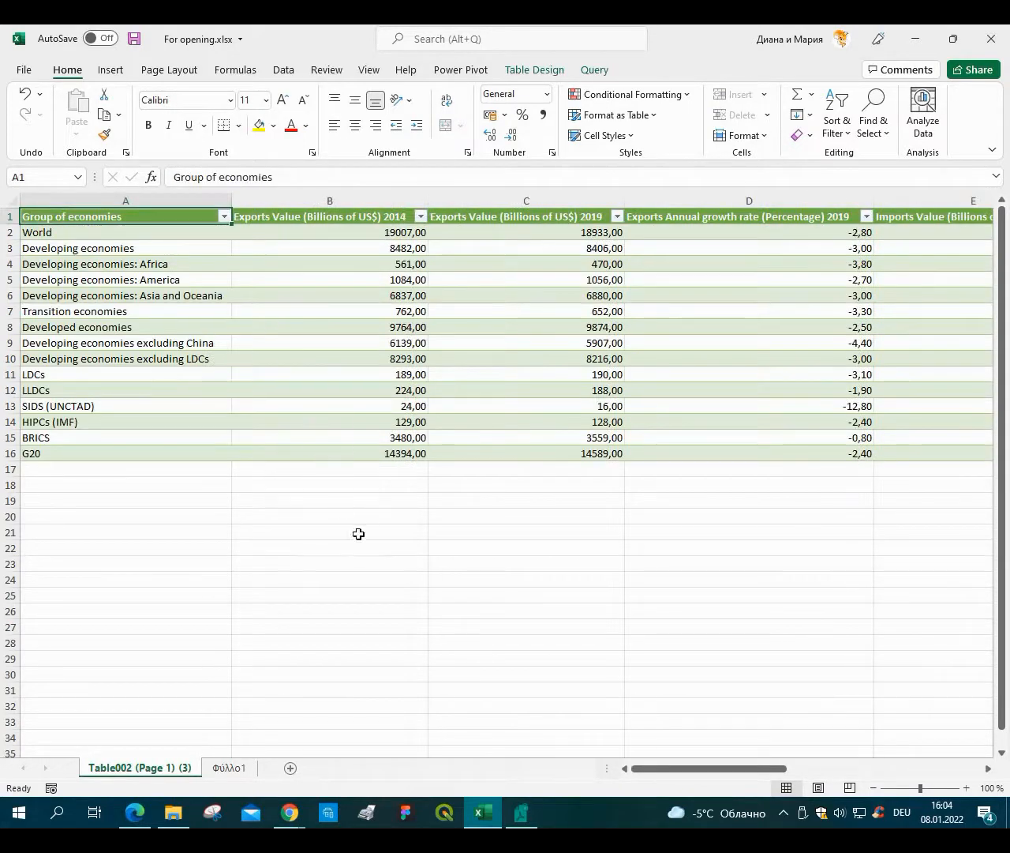
pyautogui.click(361, 231)
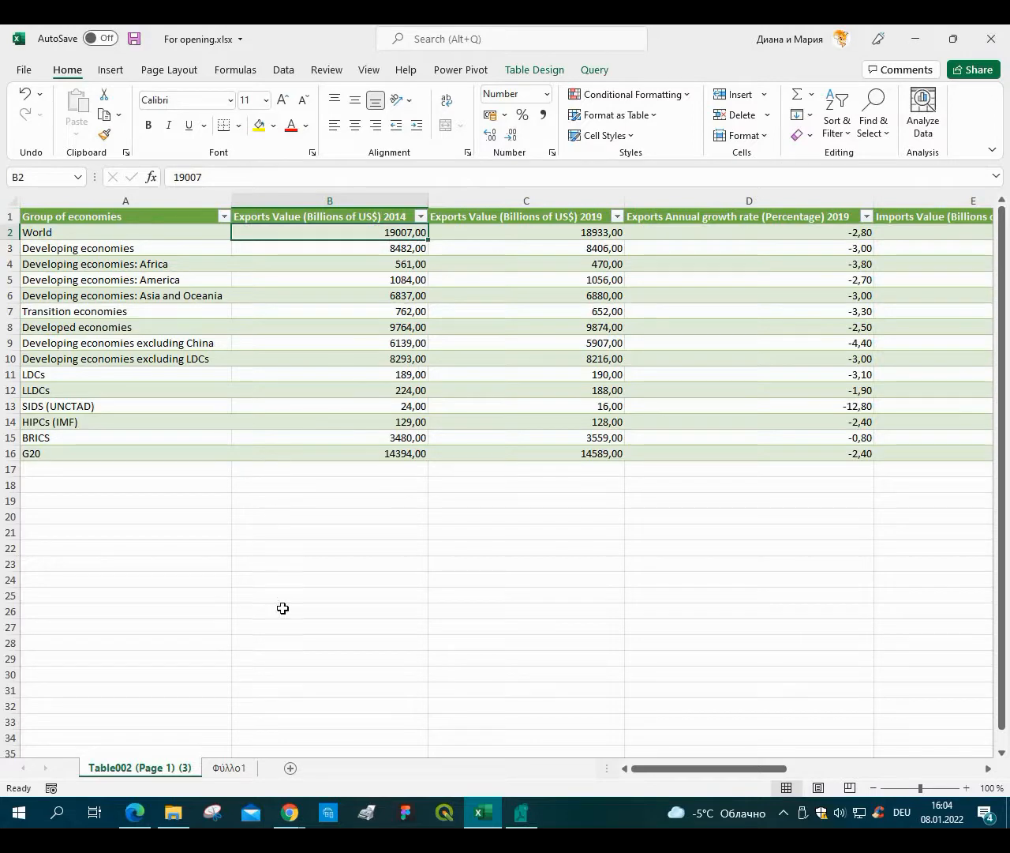
# Switch to the browser and launch the Tabula application, returning to its local import page.
pyautogui.click(286, 643)
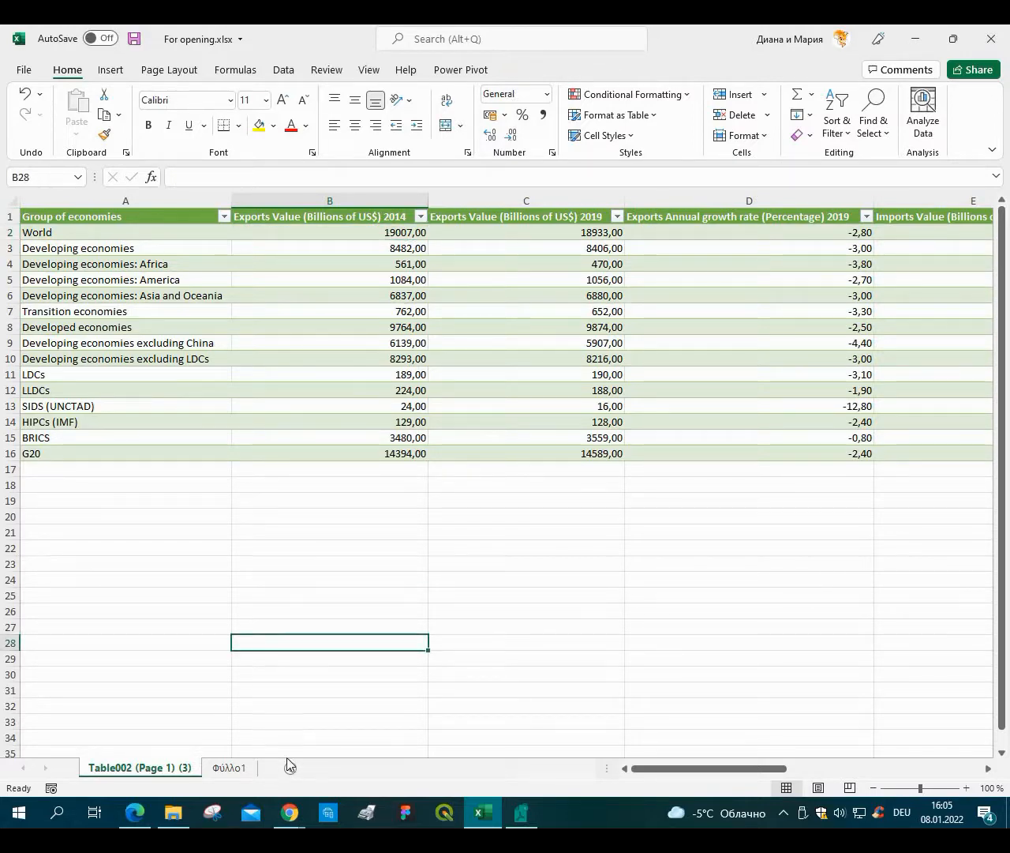
pyautogui.moveTo(285, 823)
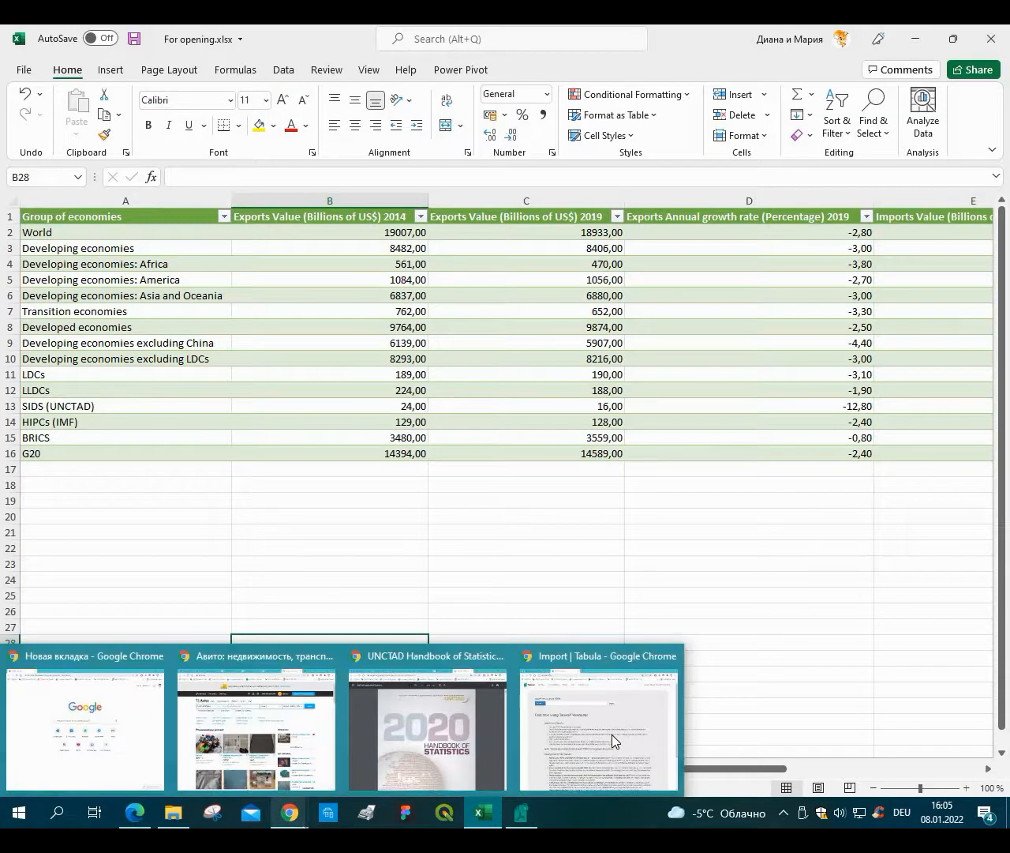
pyautogui.click(612, 734)
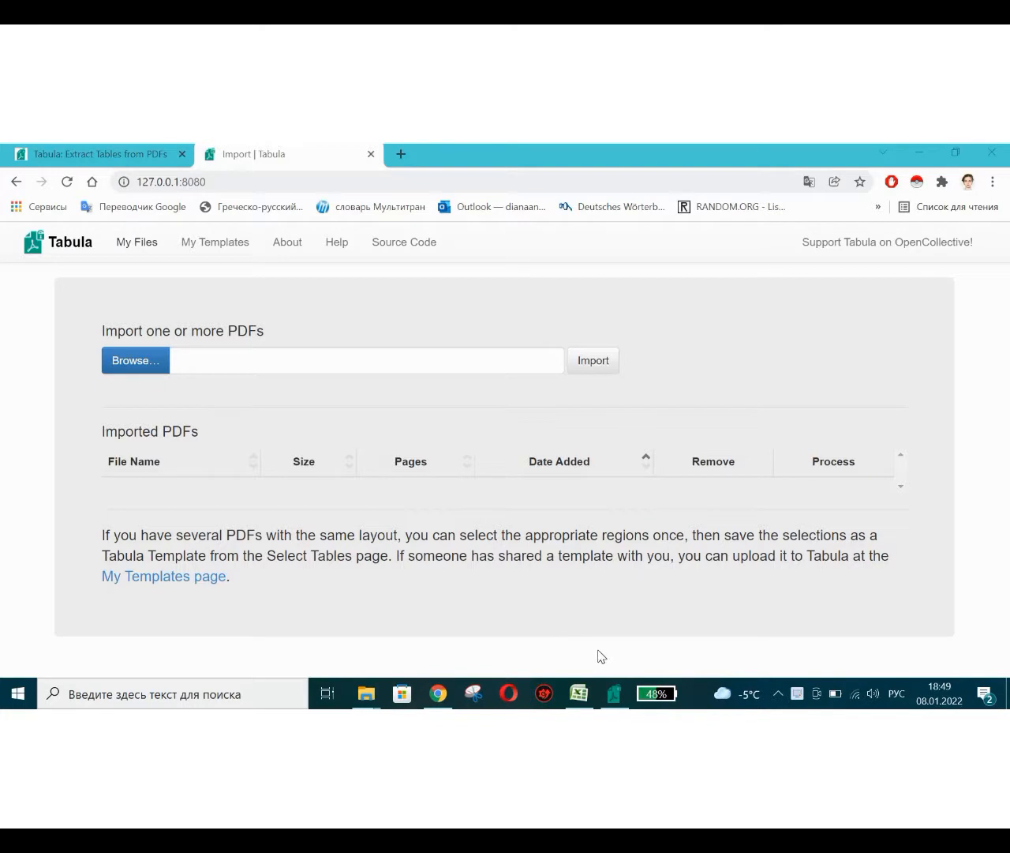
pyautogui.click(64, 154)
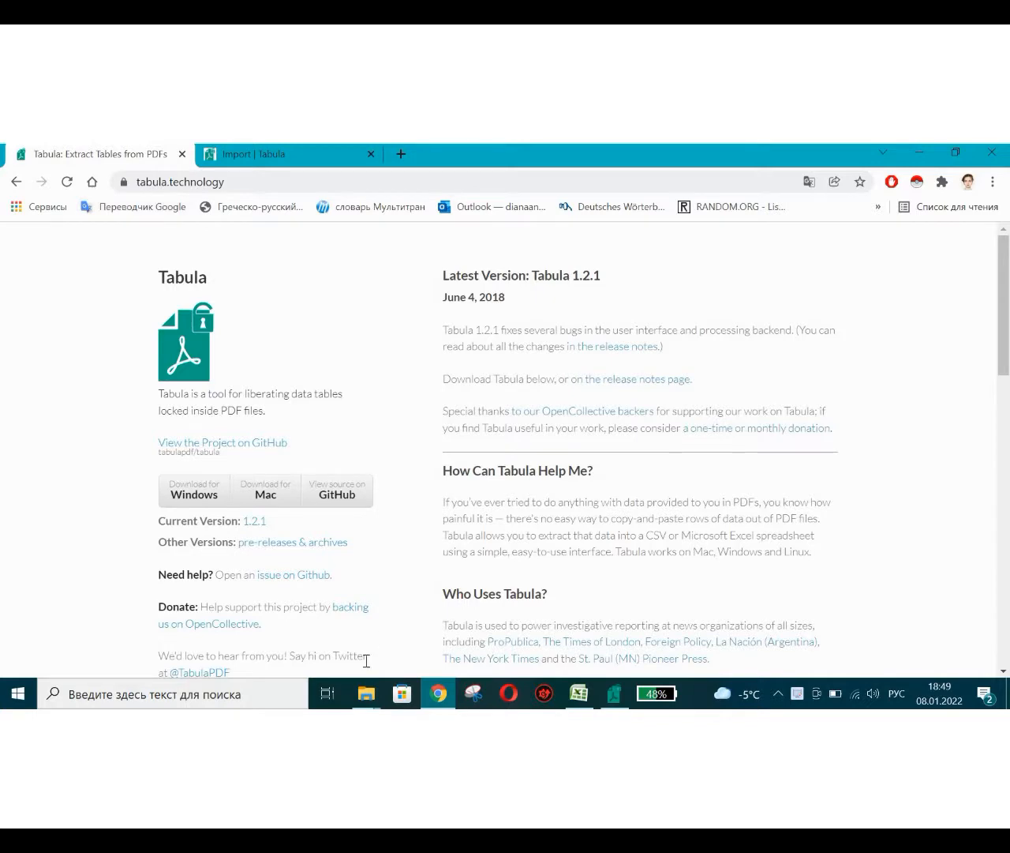
pyautogui.moveTo(367, 703)
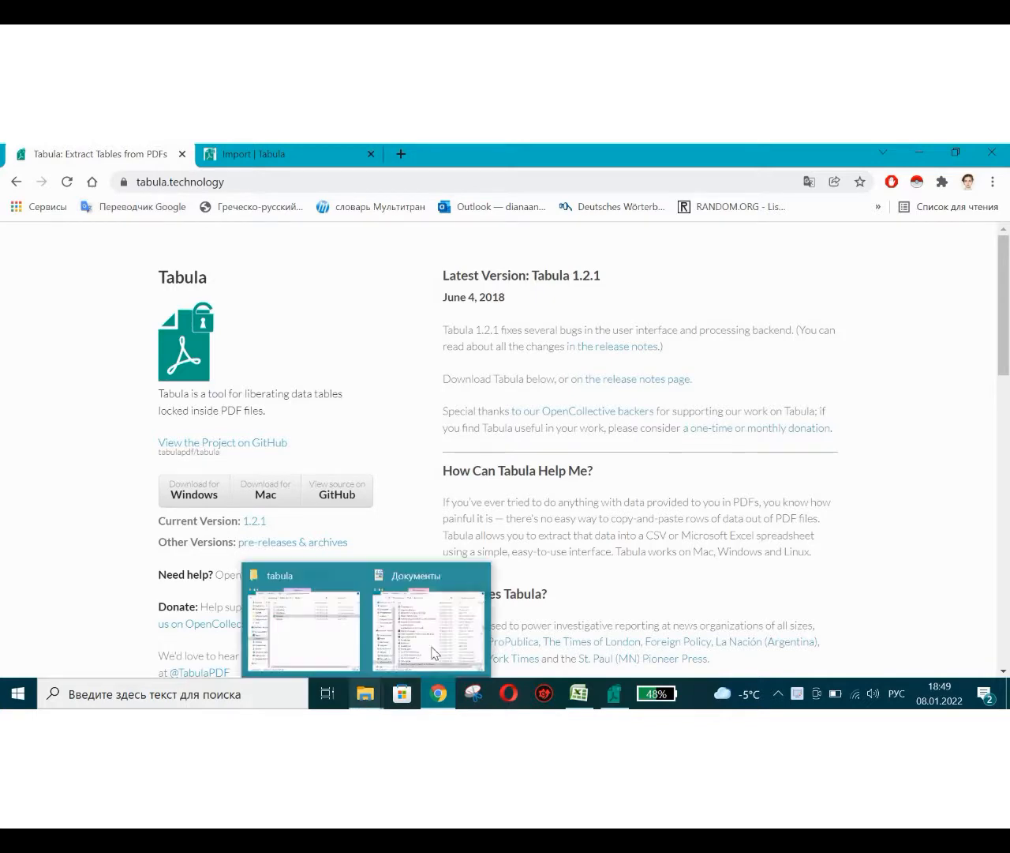
pyautogui.click(304, 620)
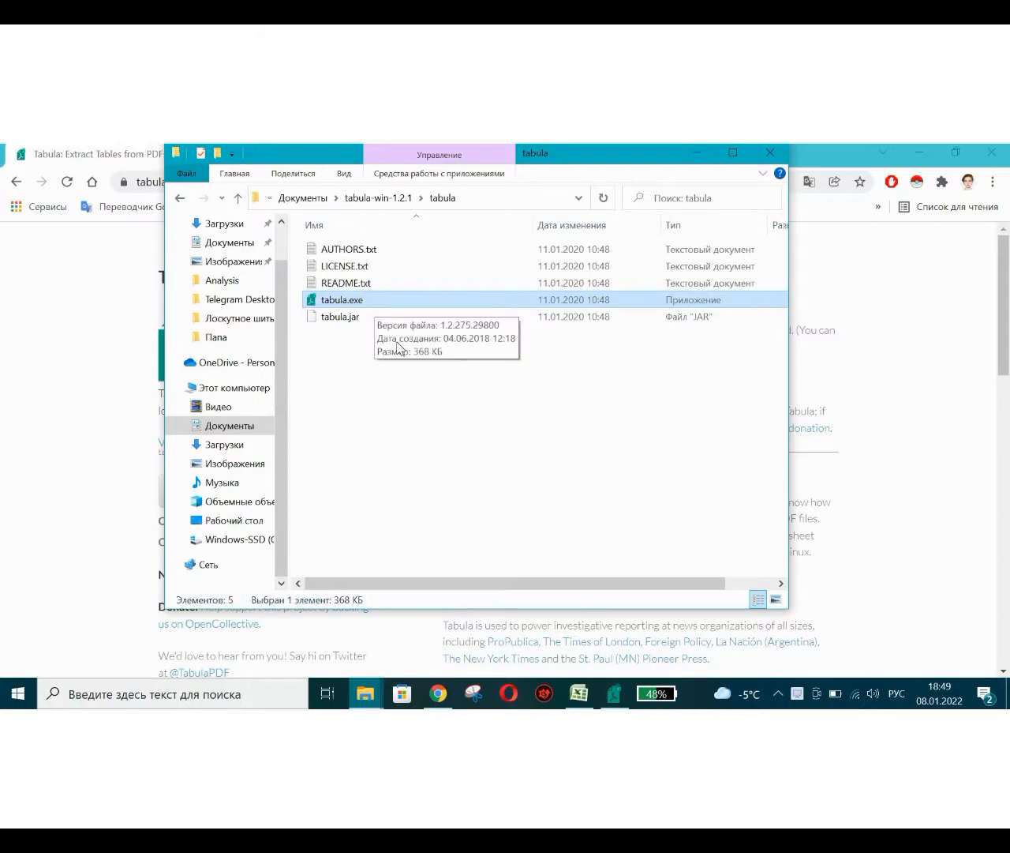
pyautogui.click(615, 694)
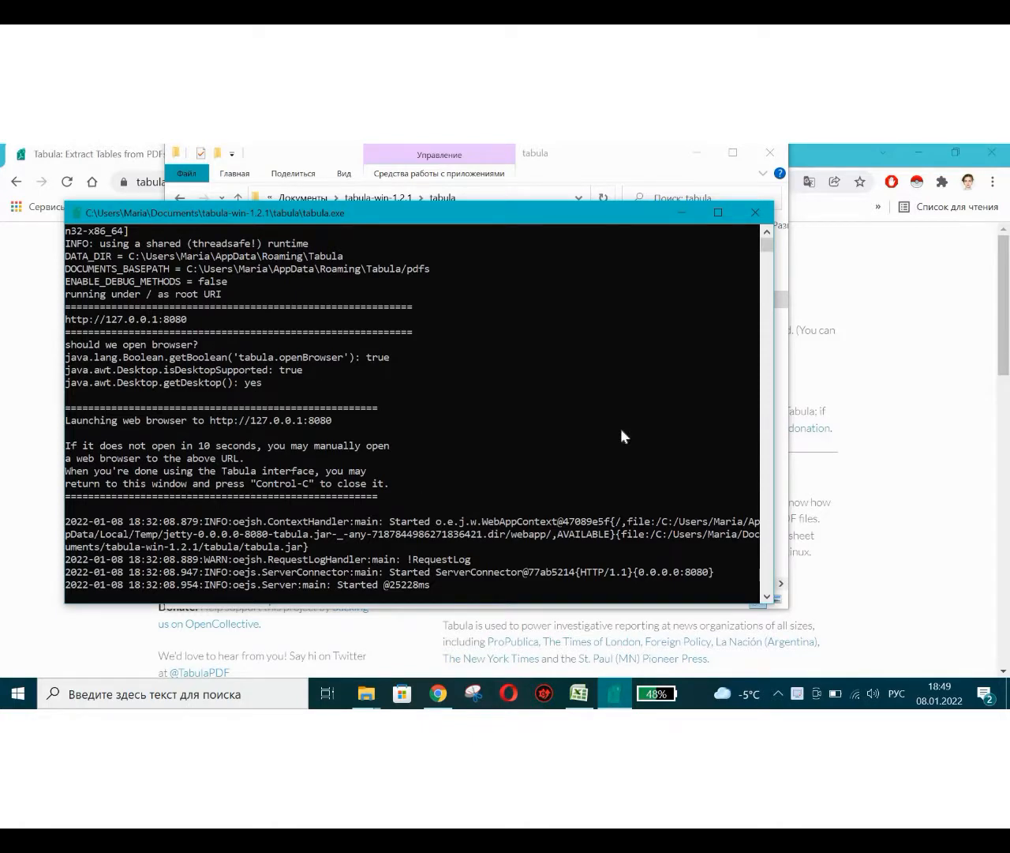
pyautogui.click(890, 430)
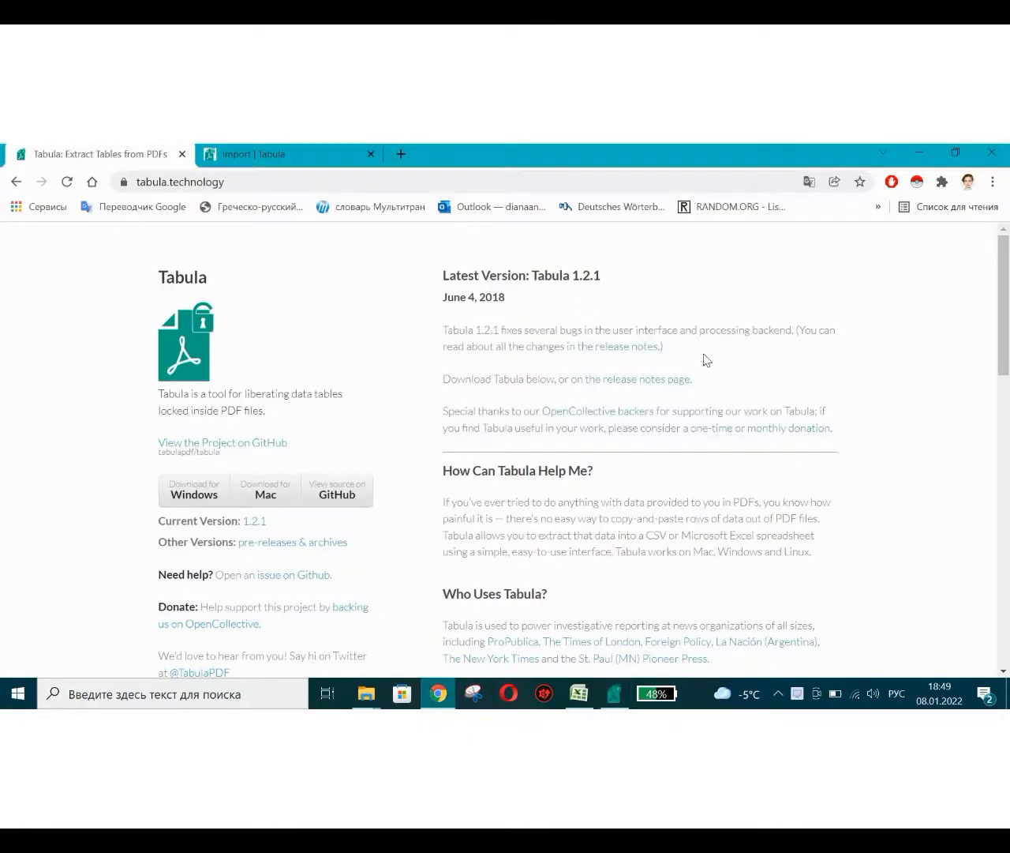
pyautogui.click(217, 153)
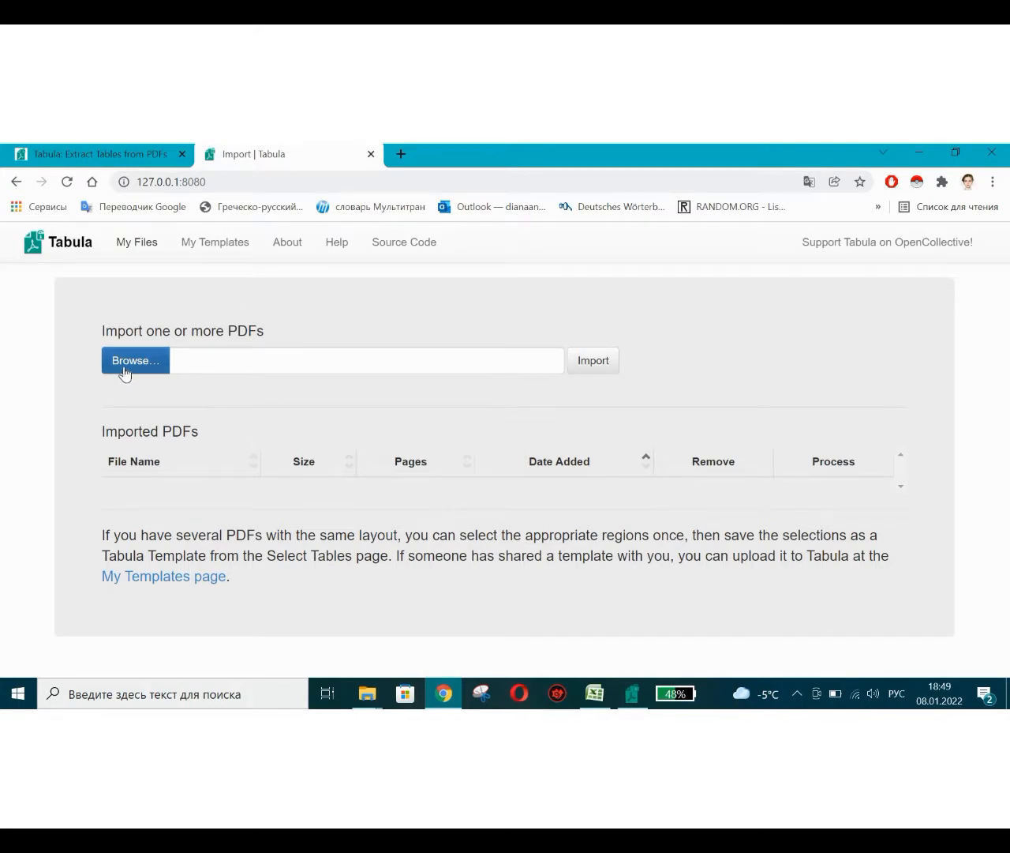
# Import un1.pdf from the desktop into Tabula.
pyautogui.click(126, 371)
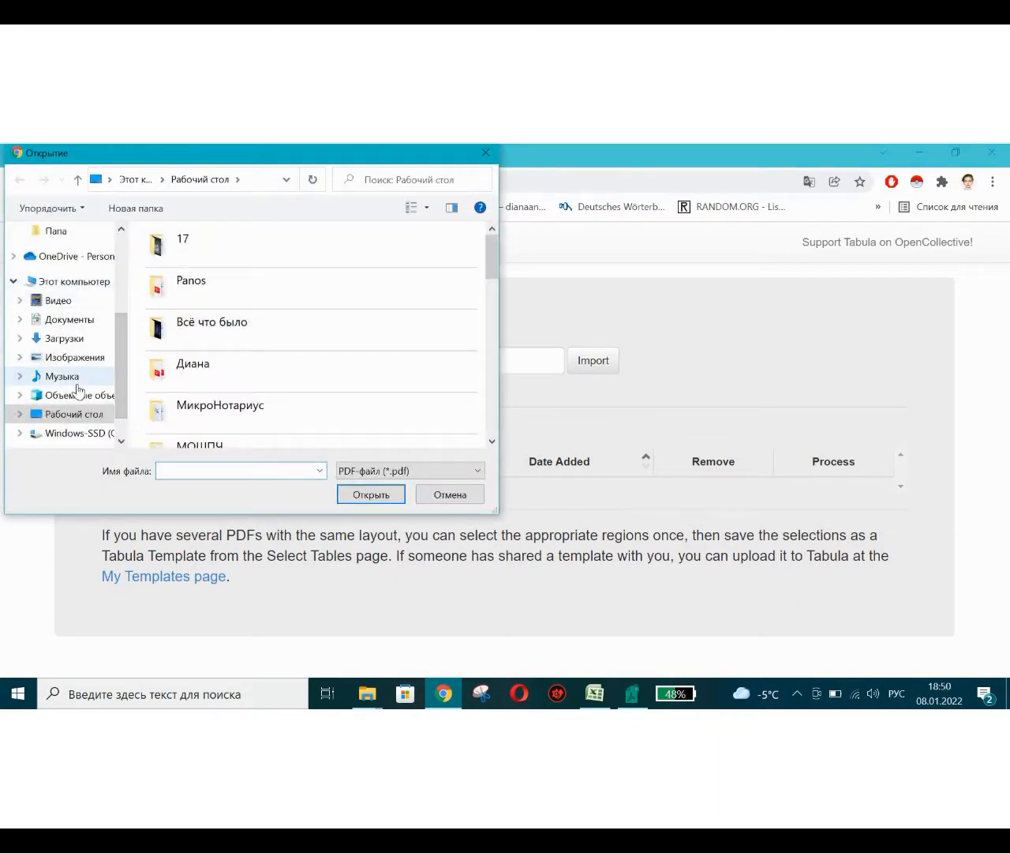
pyautogui.scroll(-10, 264, 374)
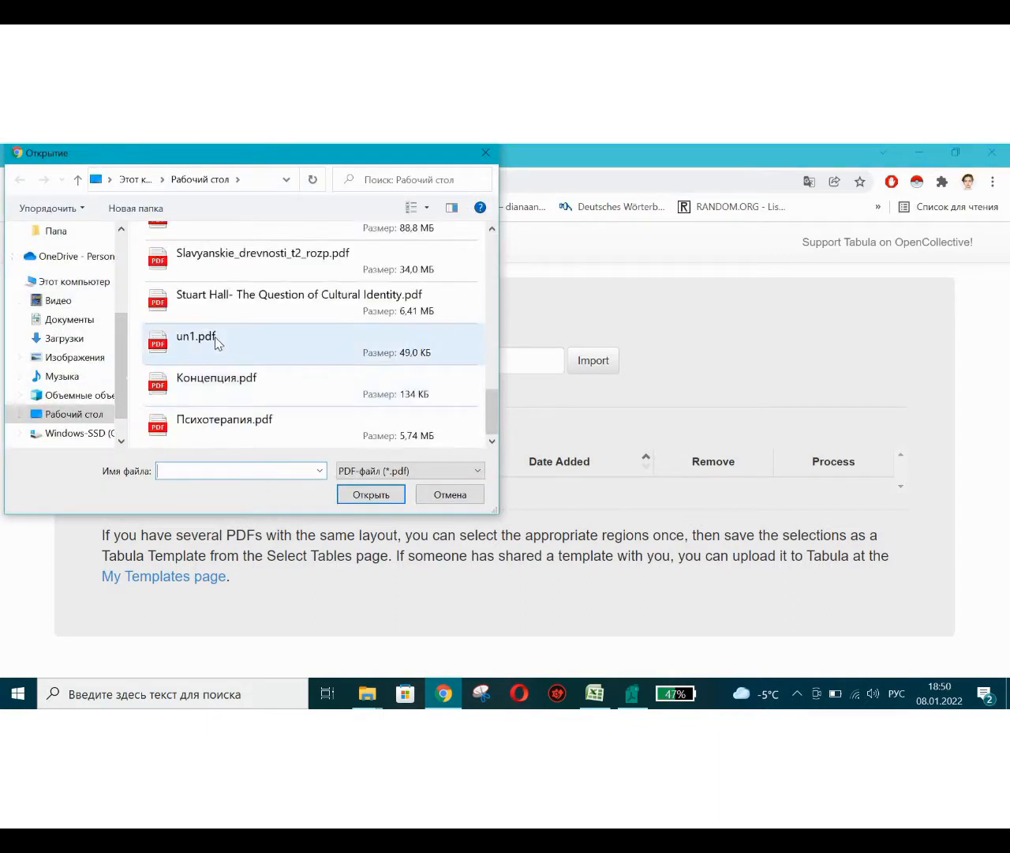
pyautogui.doubleClick(216, 341)
pyautogui.click(600, 365)
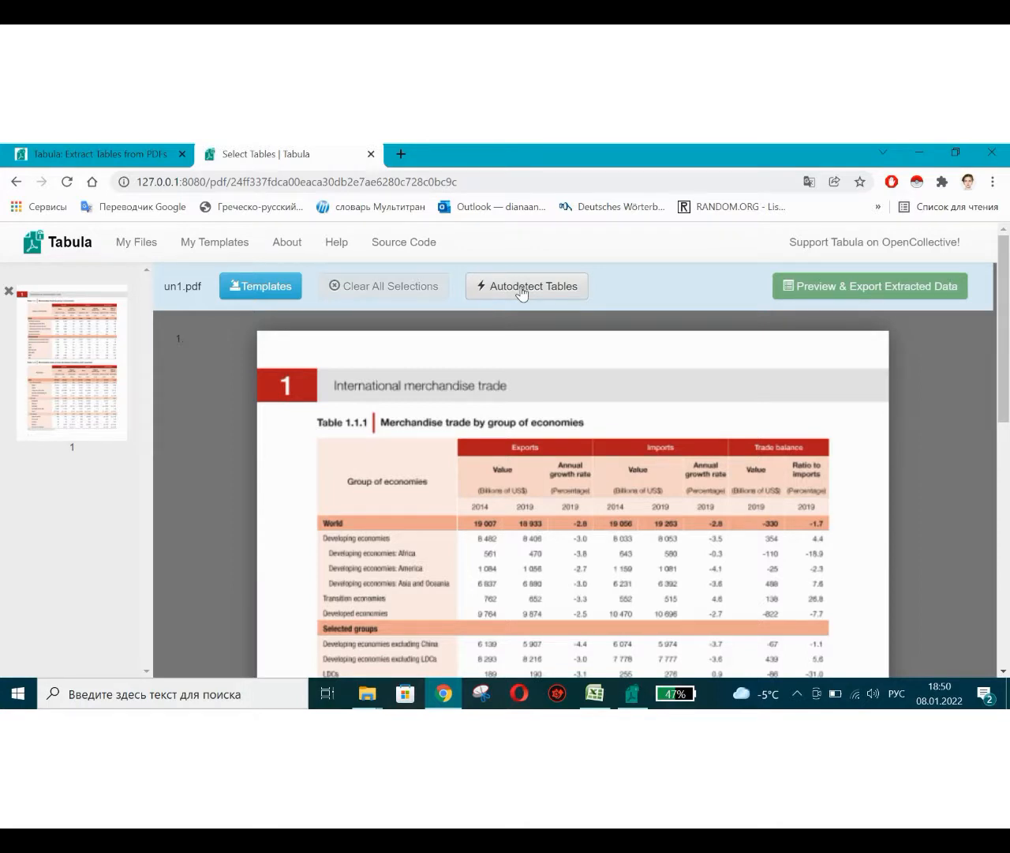
# Replace the autodetected table selection with a manual selection around the whole of Table 1.1.1.
pyautogui.click(521, 292)
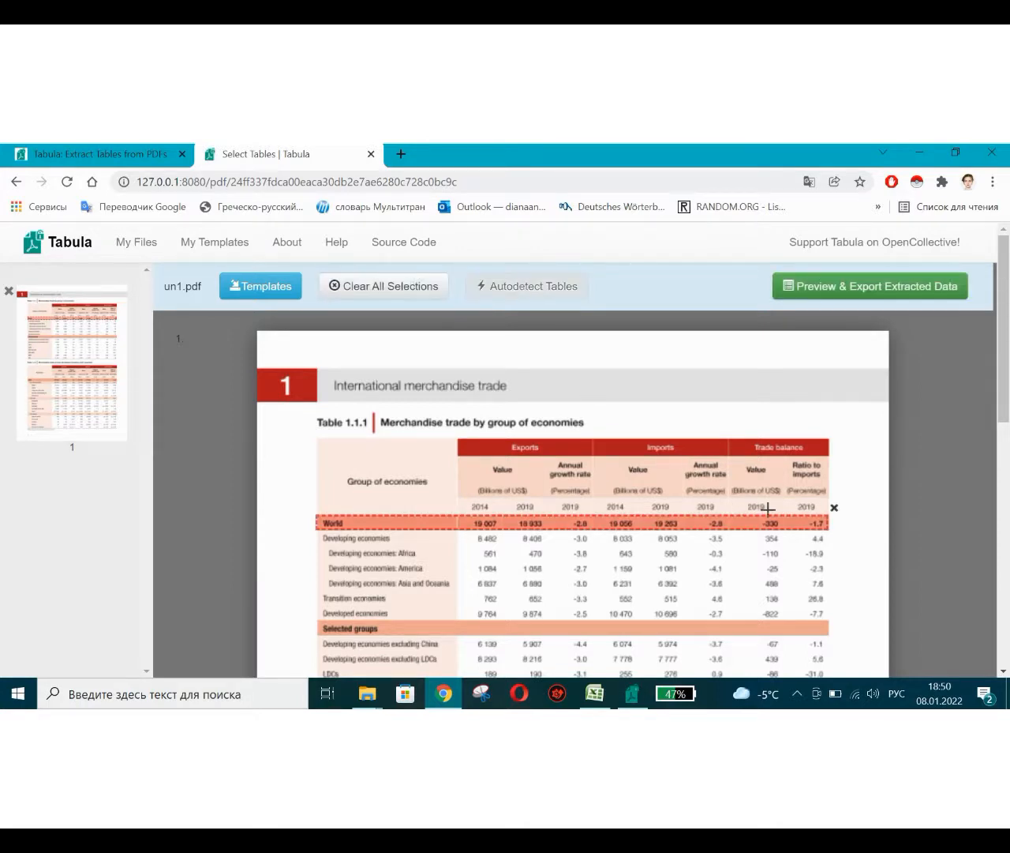
pyautogui.scroll(-1, 791, 513)
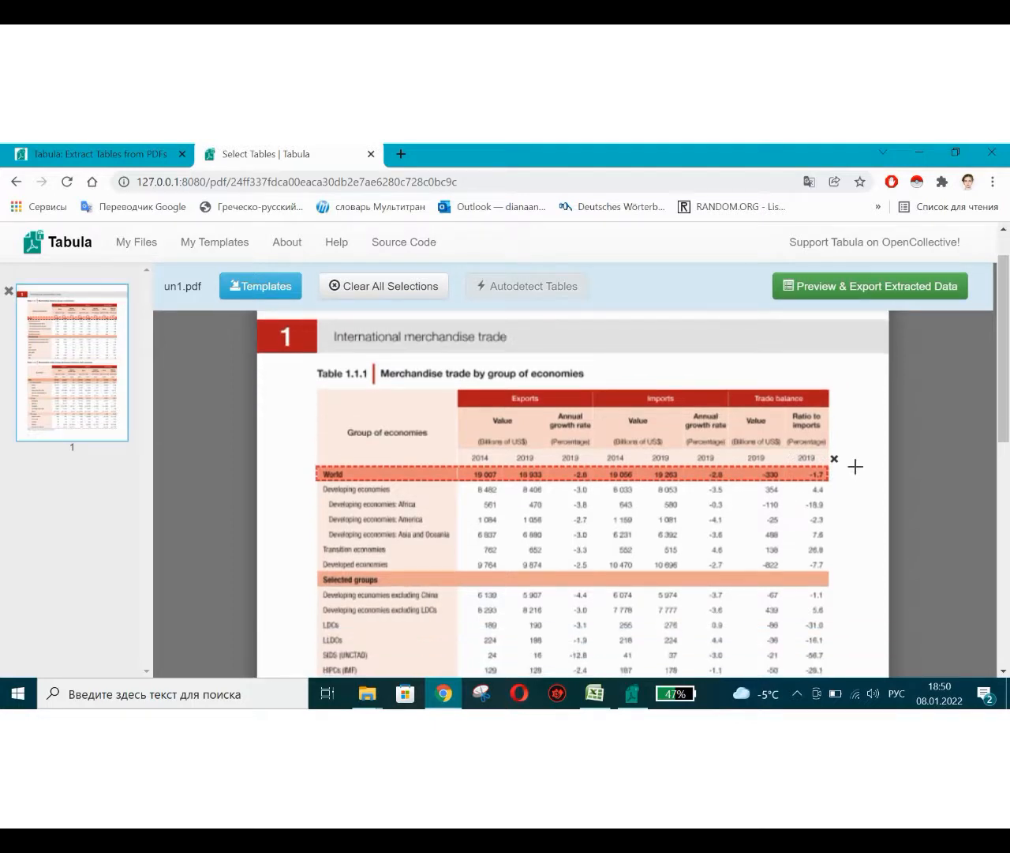
pyautogui.click(835, 458)
pyautogui.scroll(-2, 495, 377)
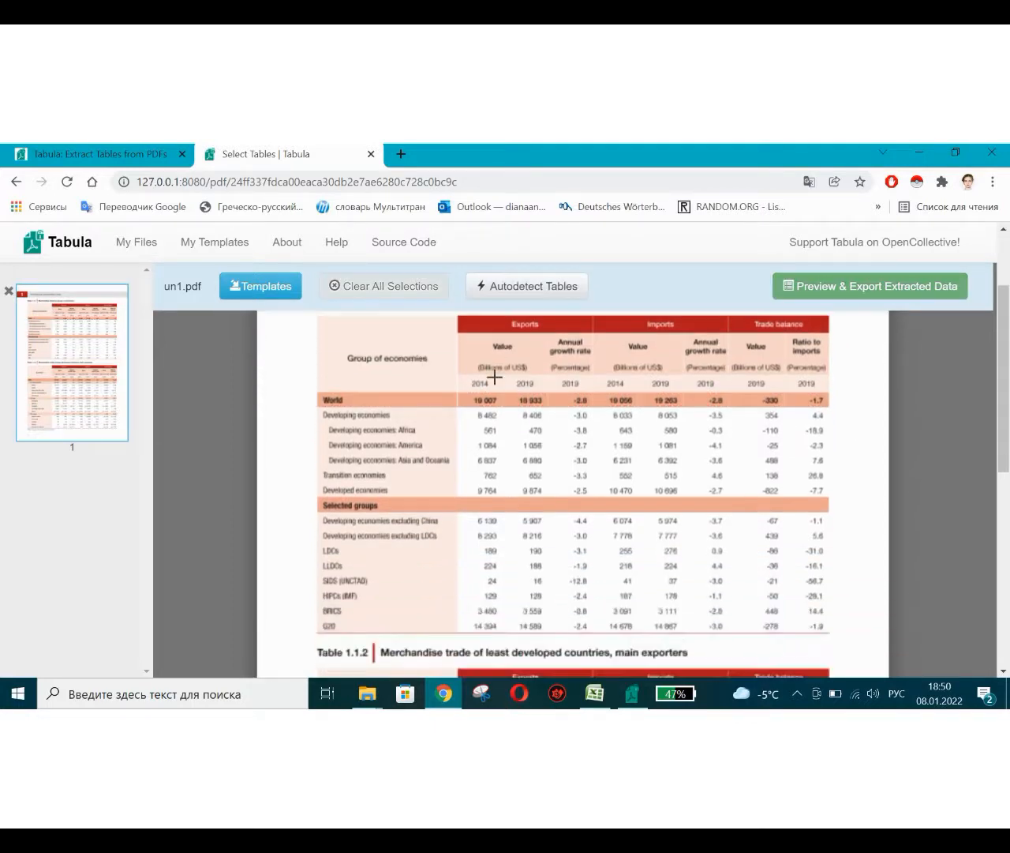
pyautogui.scroll(1, 495, 377)
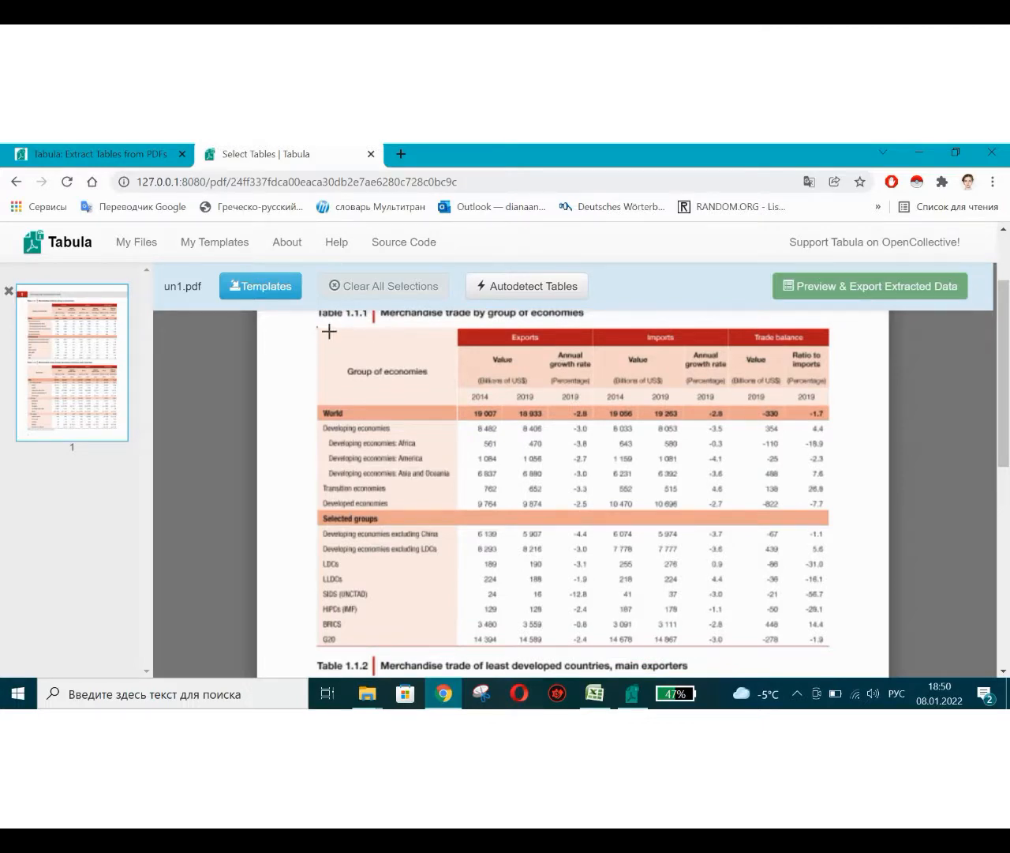
pyautogui.moveTo(330, 335)
pyautogui.mouseDown()
pyautogui.moveTo(537, 492)
pyautogui.moveTo(805, 662)
pyautogui.moveTo(829, 649)
pyautogui.mouseUp()
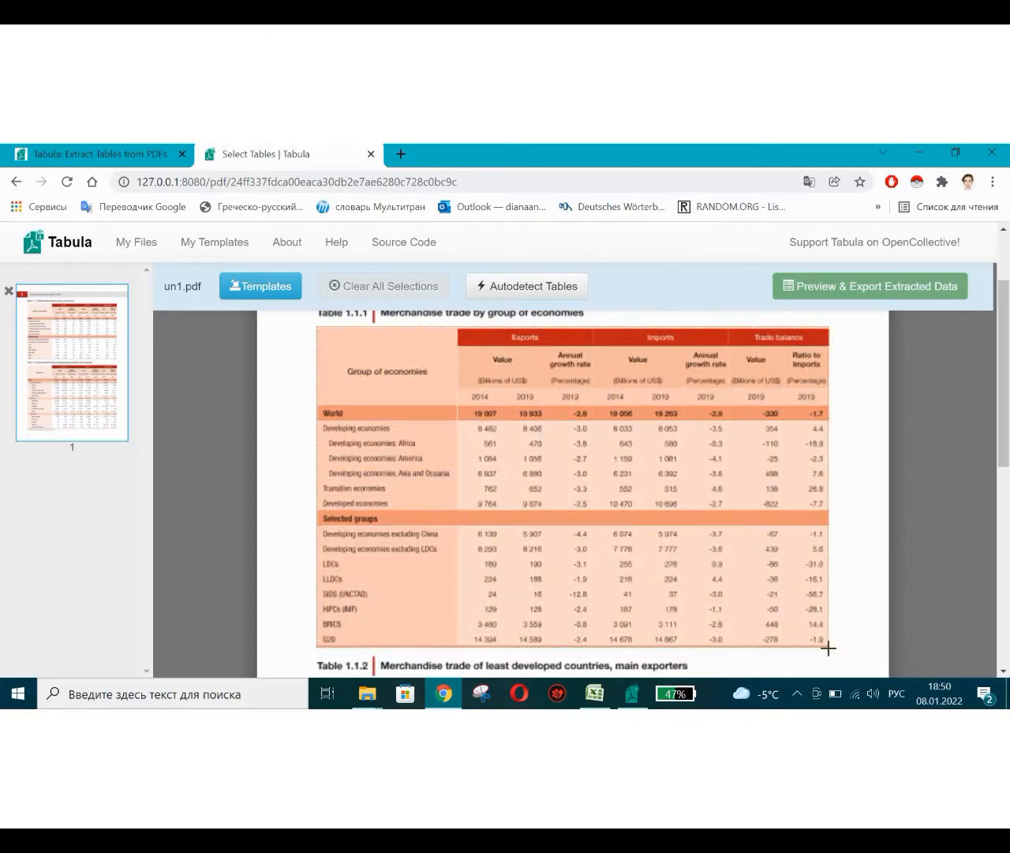
pyautogui.moveTo(828, 648); pyautogui.dragTo(828, 648)
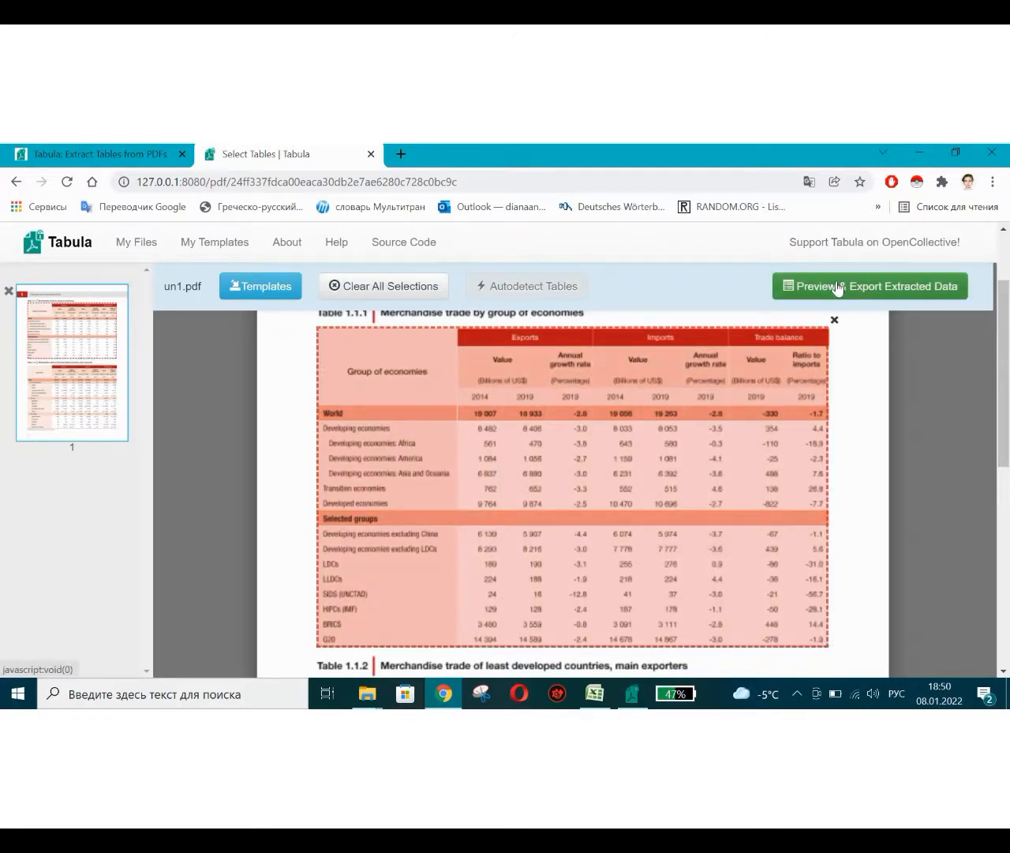
# Preview the extracted data and switch the extraction method to Lattice.
pyautogui.click(839, 287)
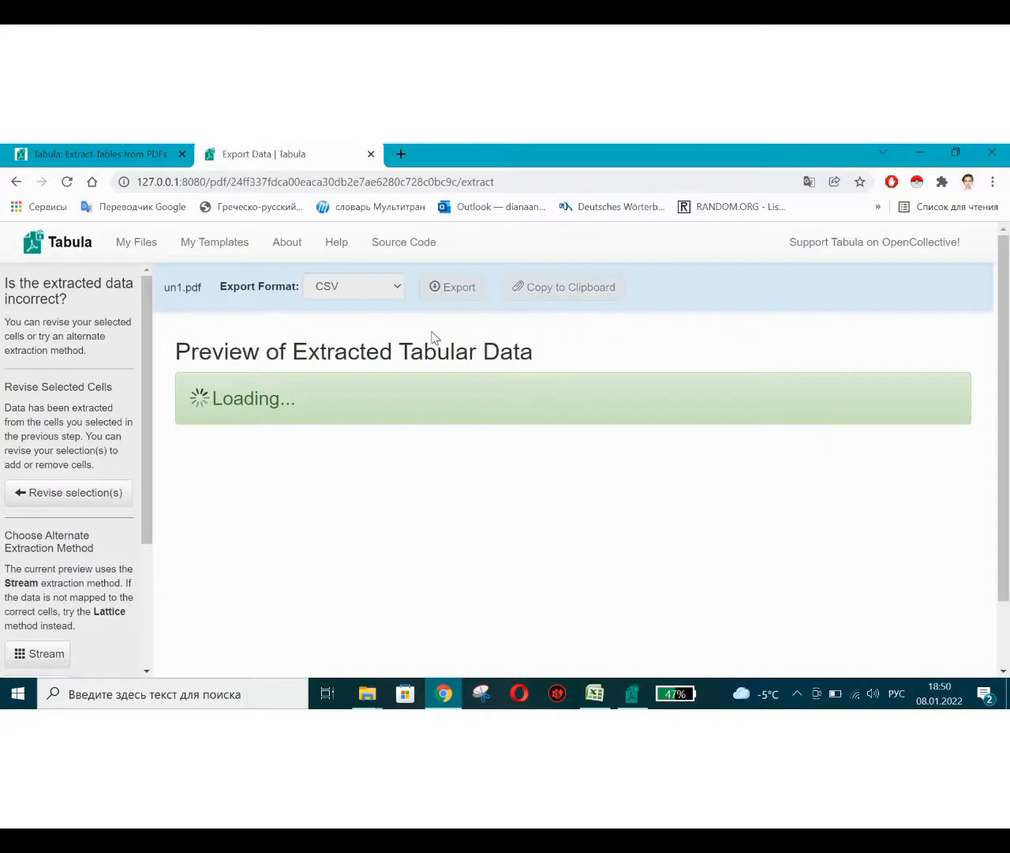
pyautogui.scroll(-1, 397, 376)
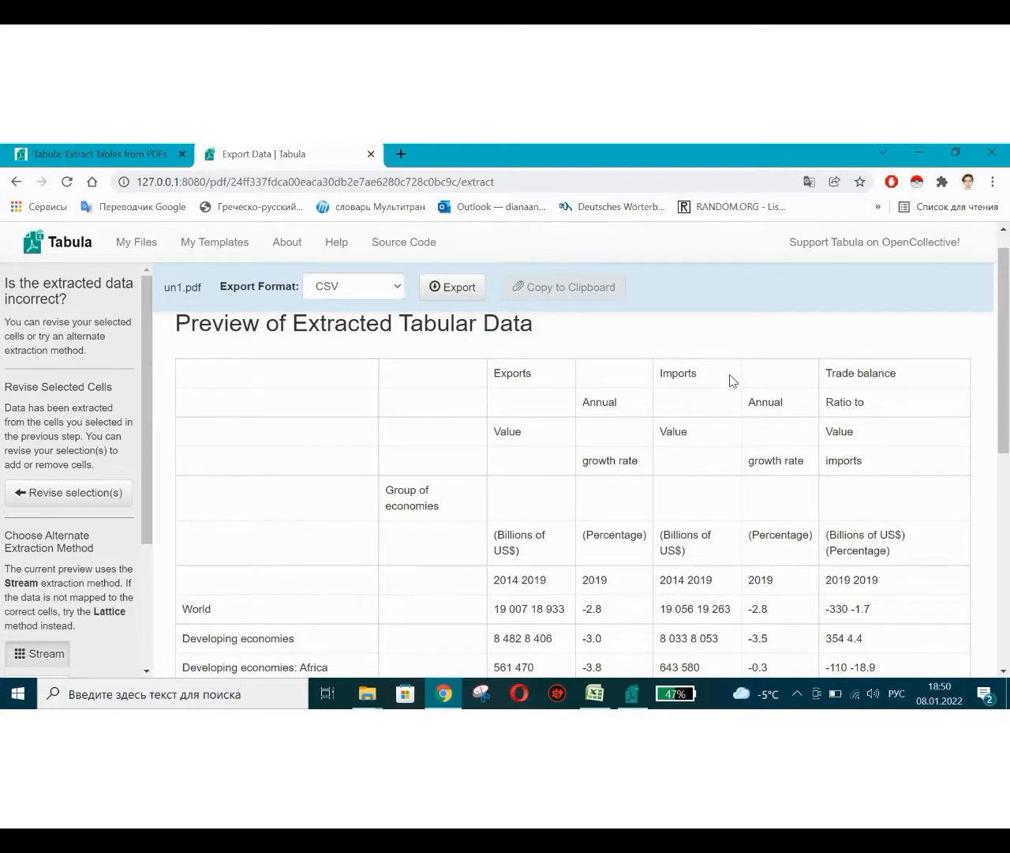
pyautogui.scroll(-2, 78, 588)
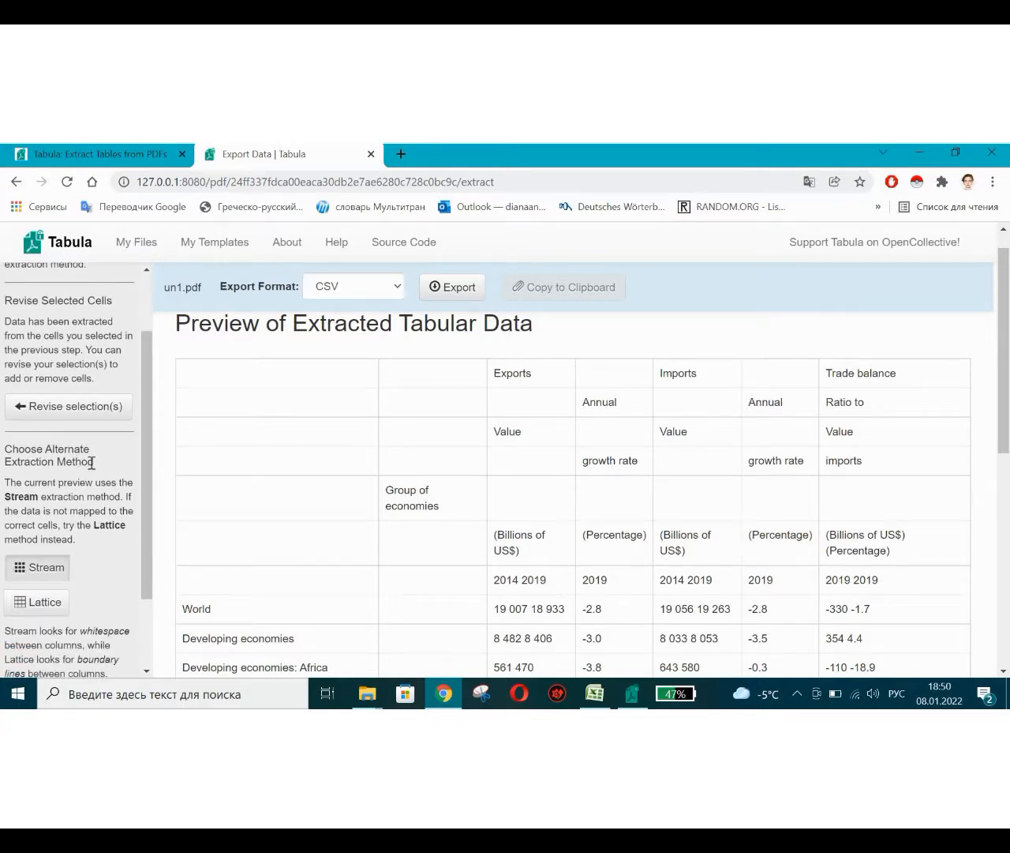
pyautogui.scroll(-2, 48, 513)
pyautogui.click(39, 523)
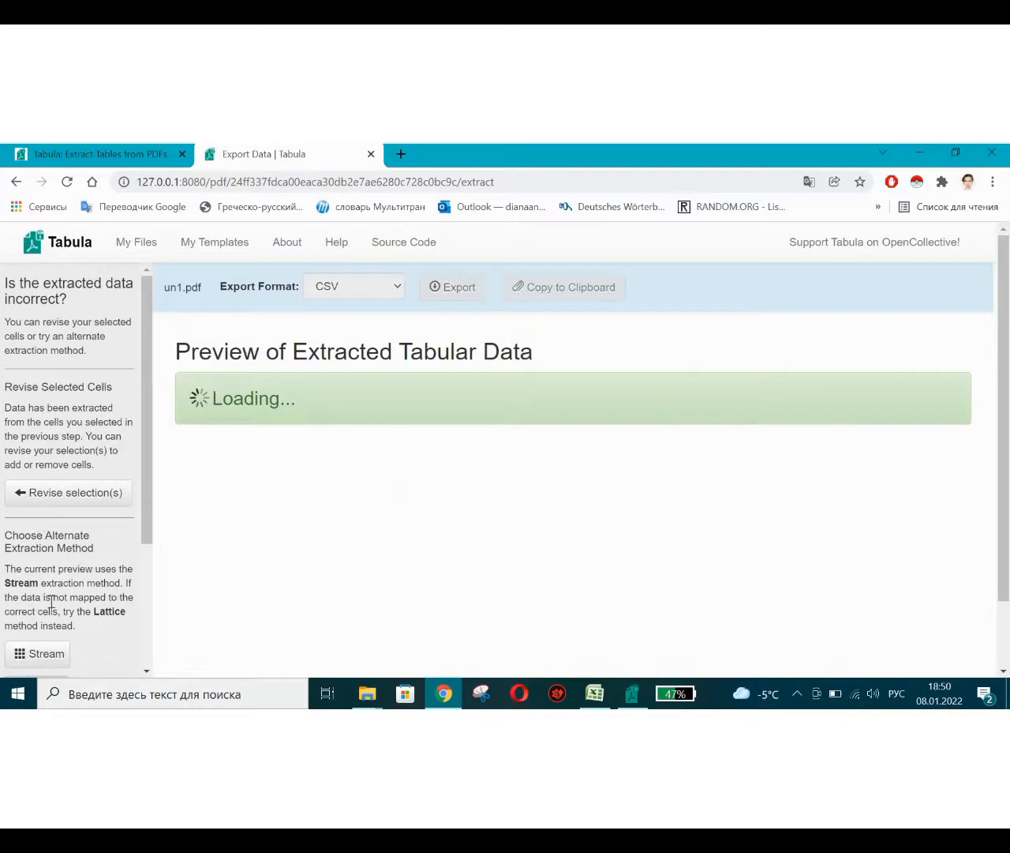
pyautogui.scroll(-3, 51, 600)
pyautogui.scroll(-1, 403, 457)
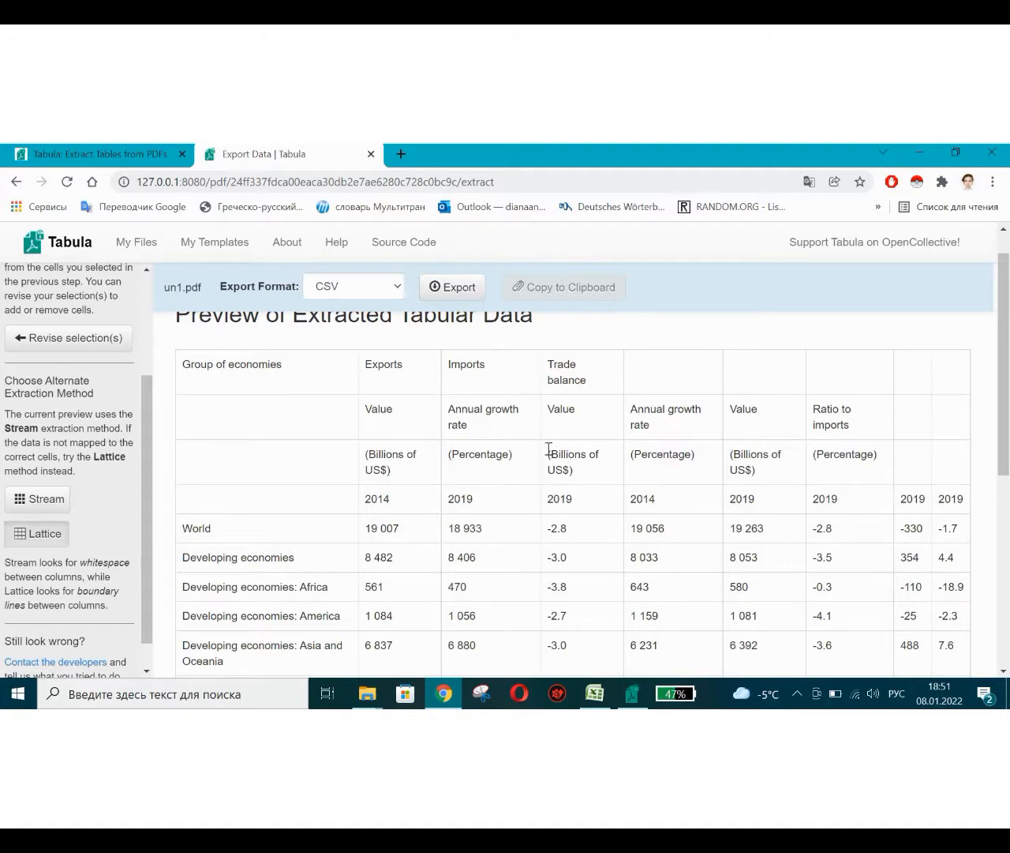
pyautogui.scroll(-5, 549, 448)
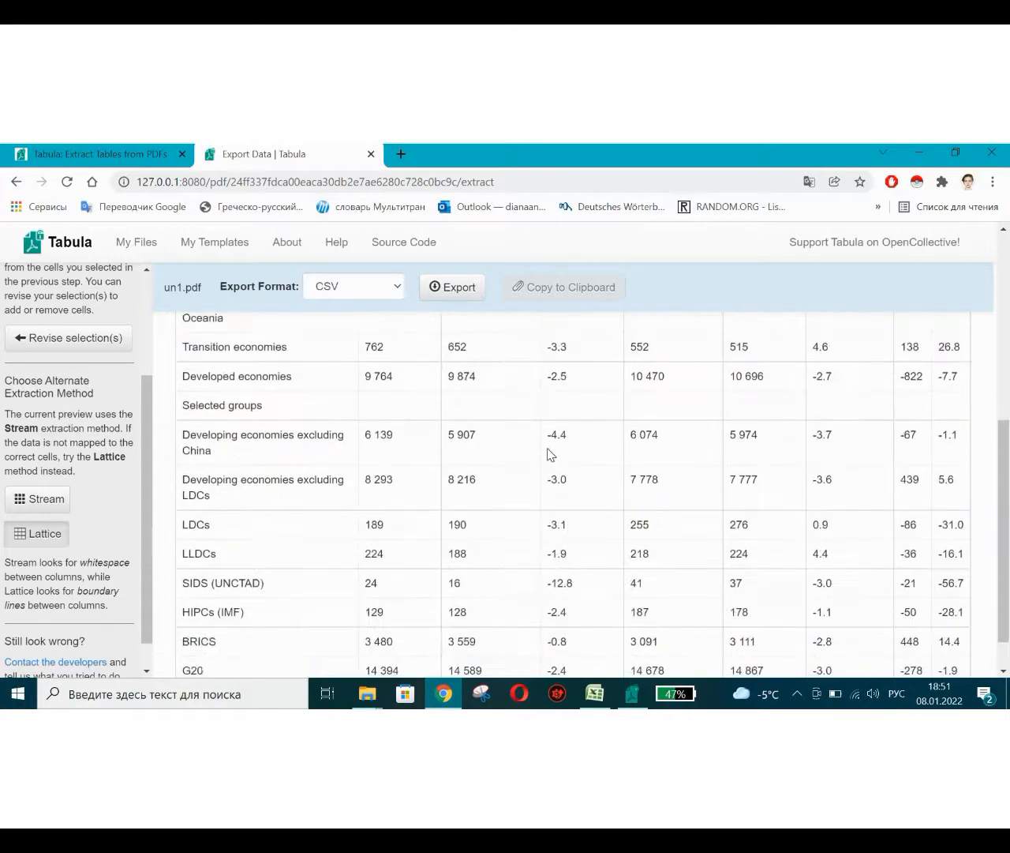
pyautogui.scroll(6, 549, 453)
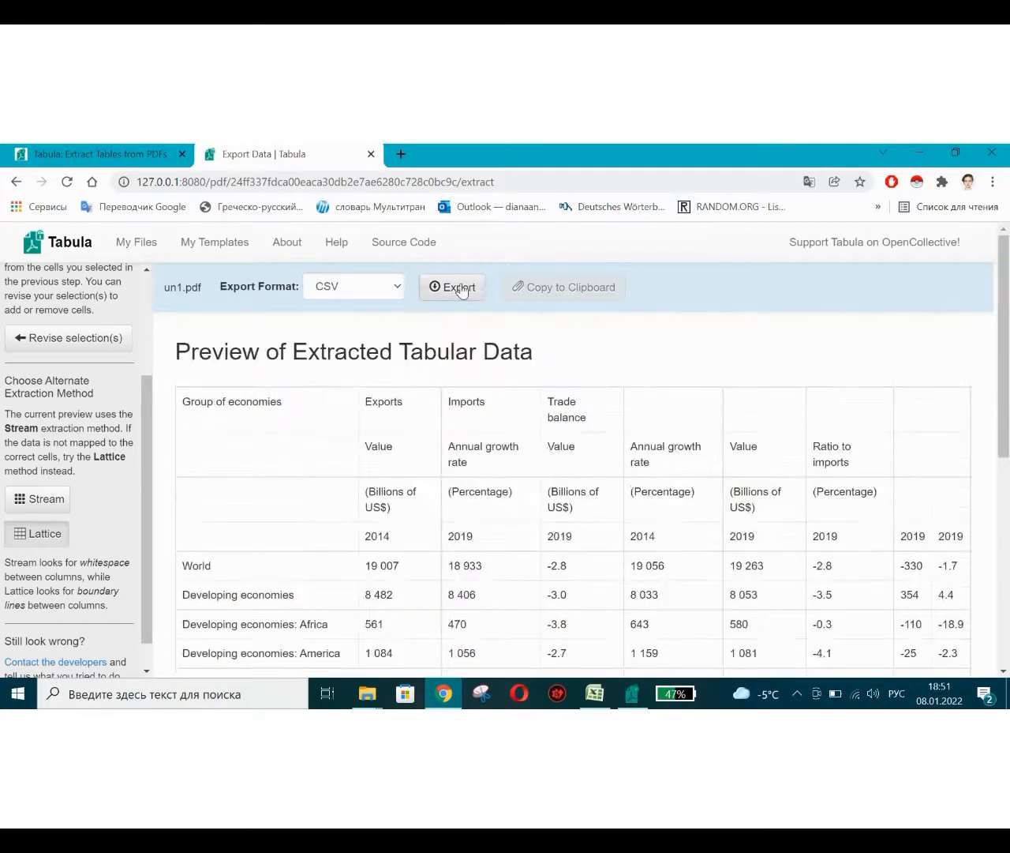
# Export the extracted table as CSV, saving it as tabula-un1.csv on the desktop over the existing file.
pyautogui.click(460, 292)
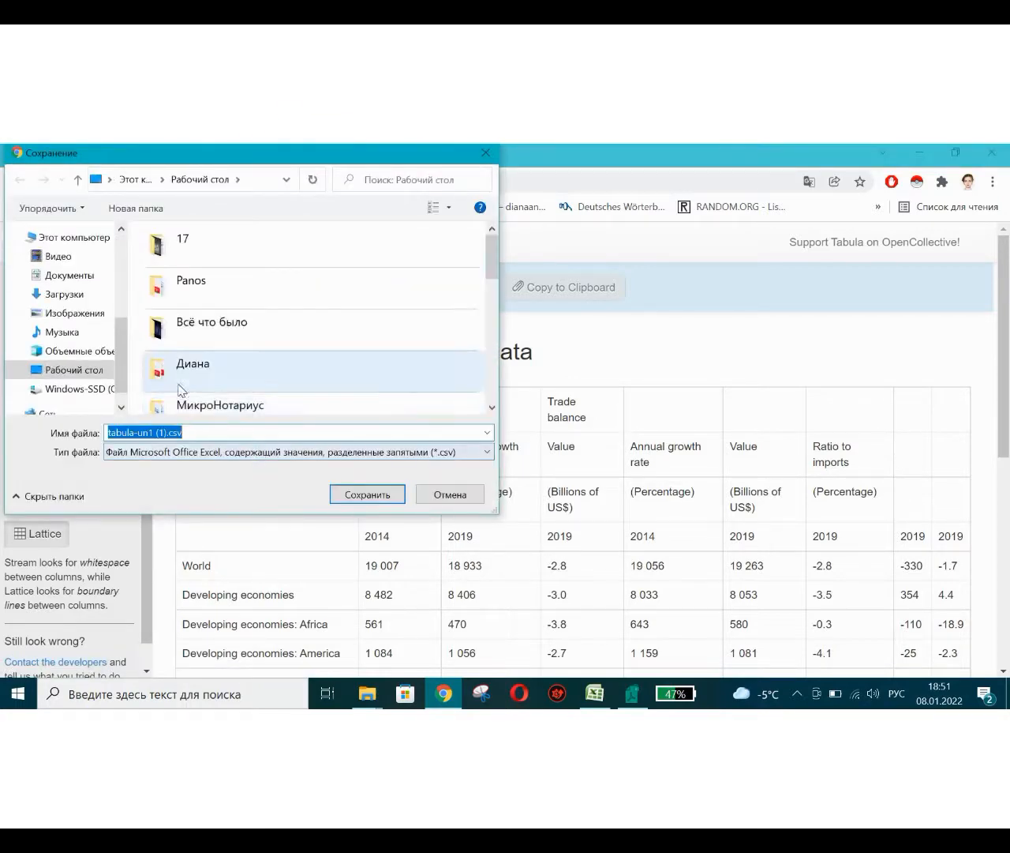
pyautogui.click(168, 432)
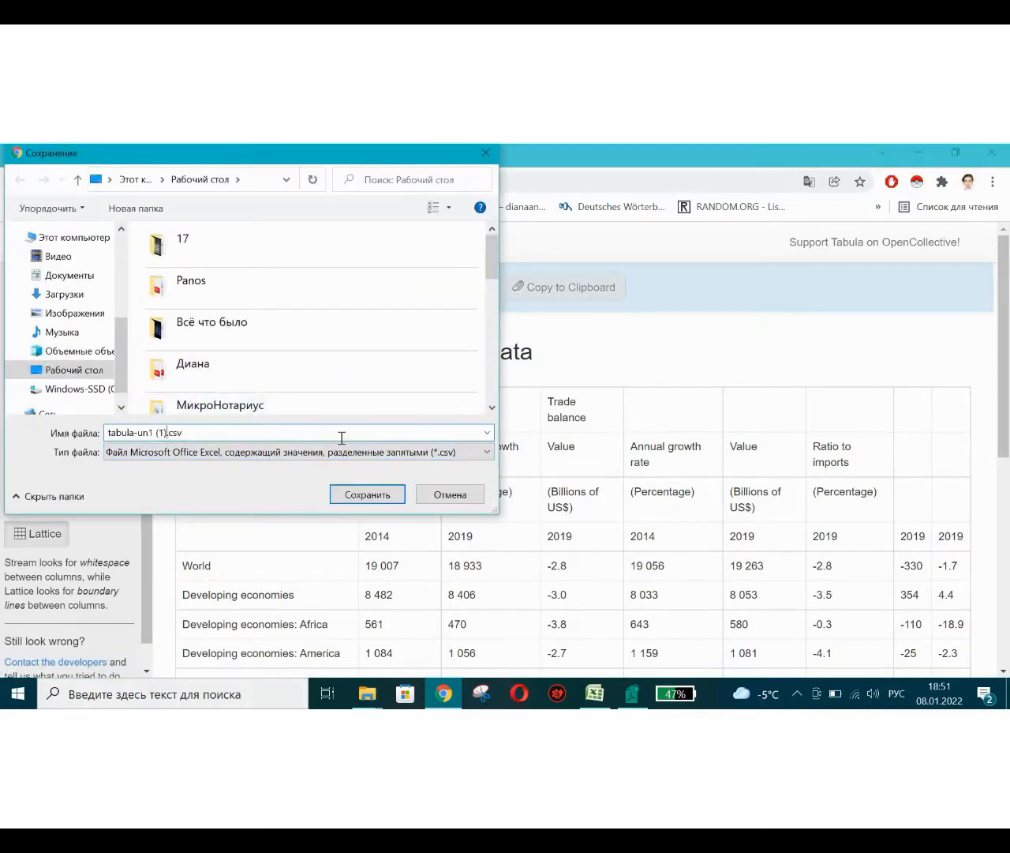
pyautogui.press('Return')
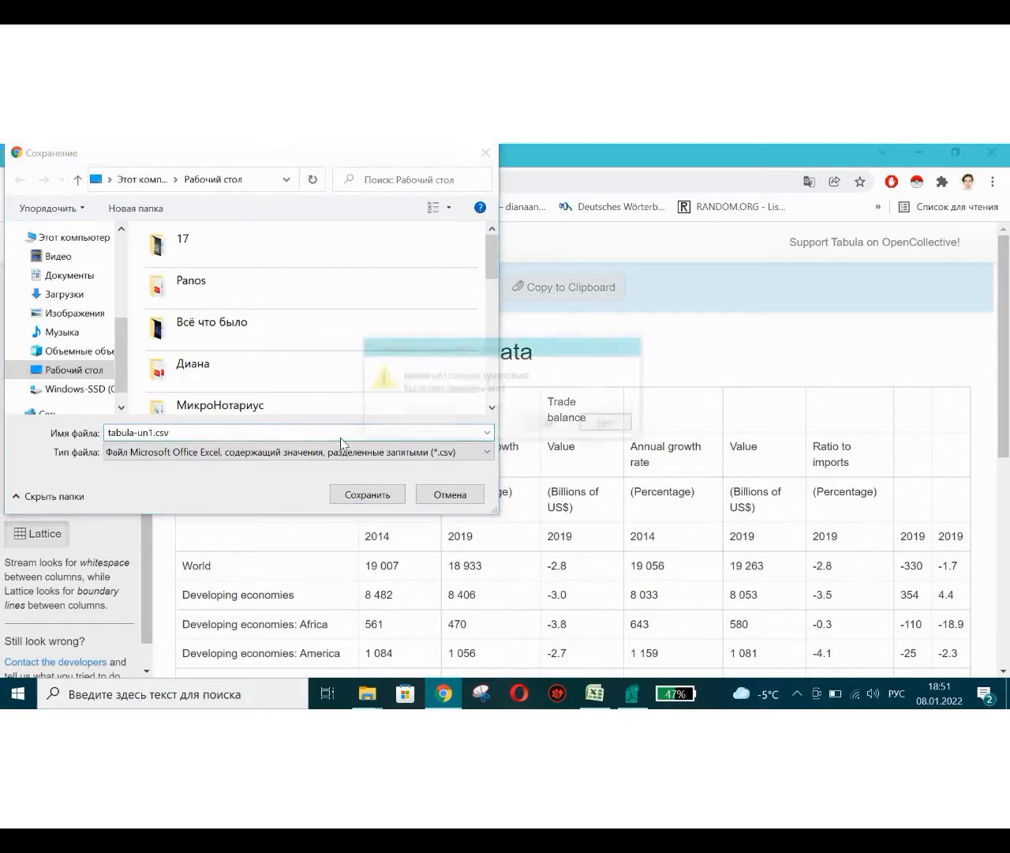
pyautogui.press('Left')
pyautogui.press('Return')
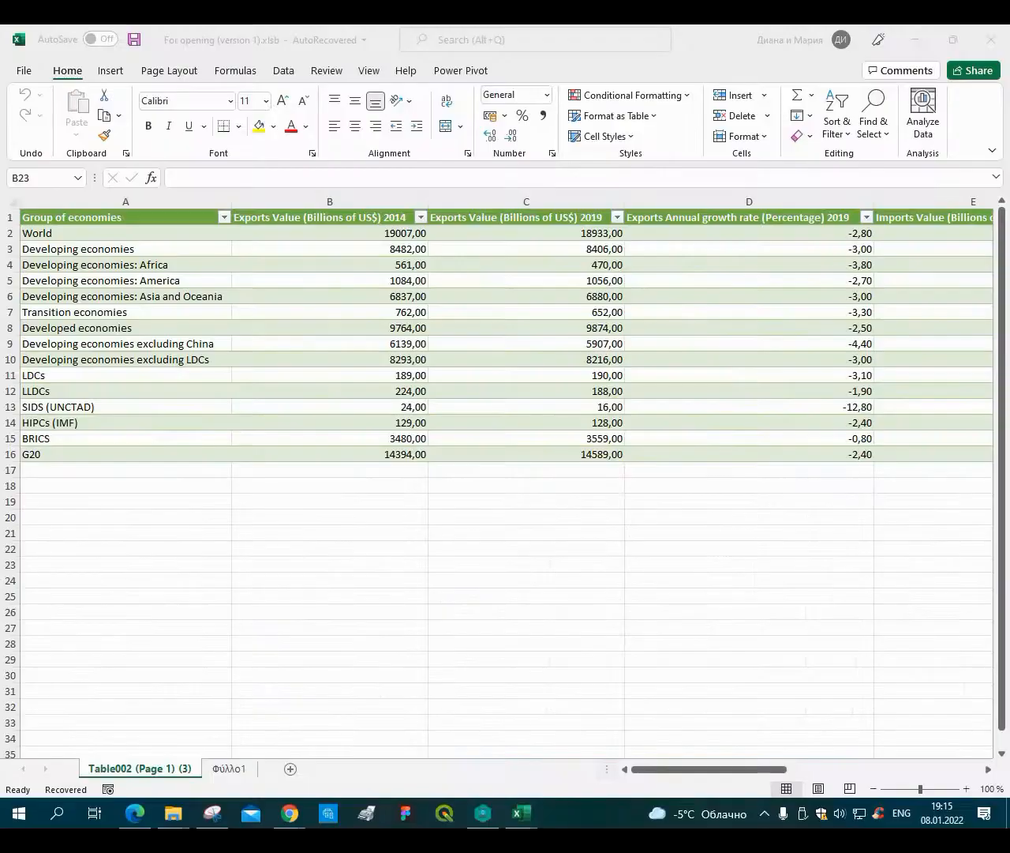
# On the empty sheet Φύλλο1, import tabula-un1.csv from the Course folder on drive H as a text/CSV data source.
pyautogui.click(231, 777)
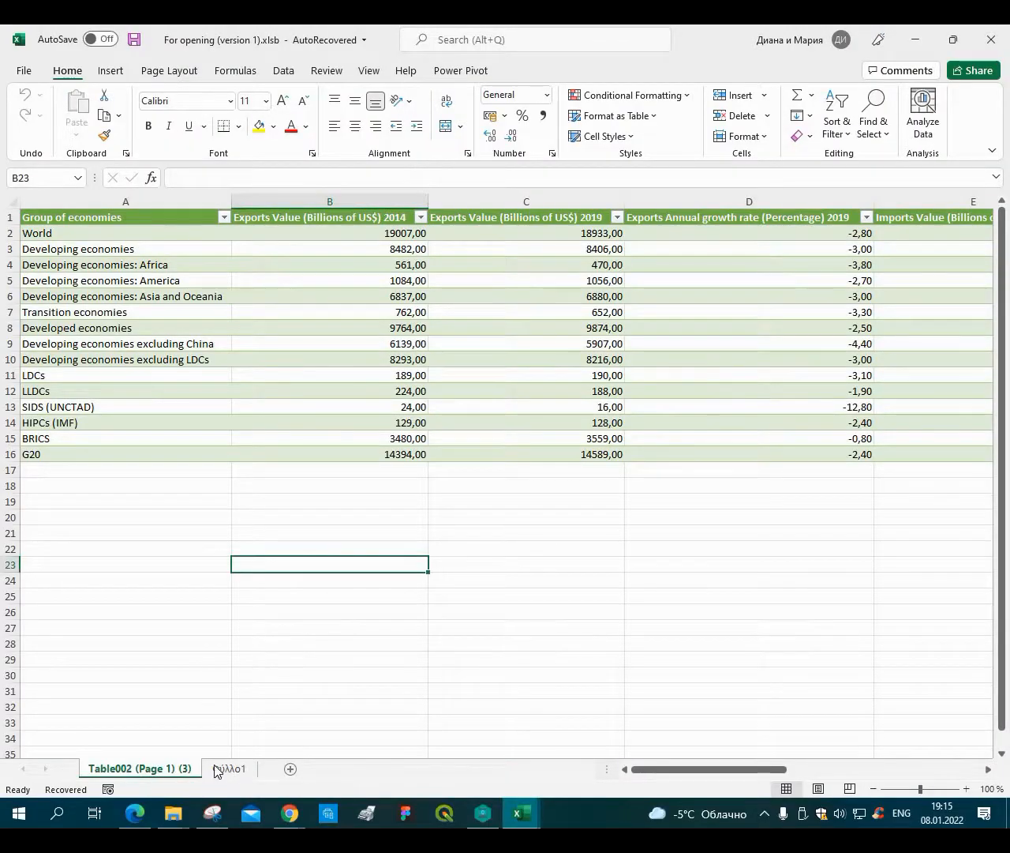
pyautogui.click(220, 770)
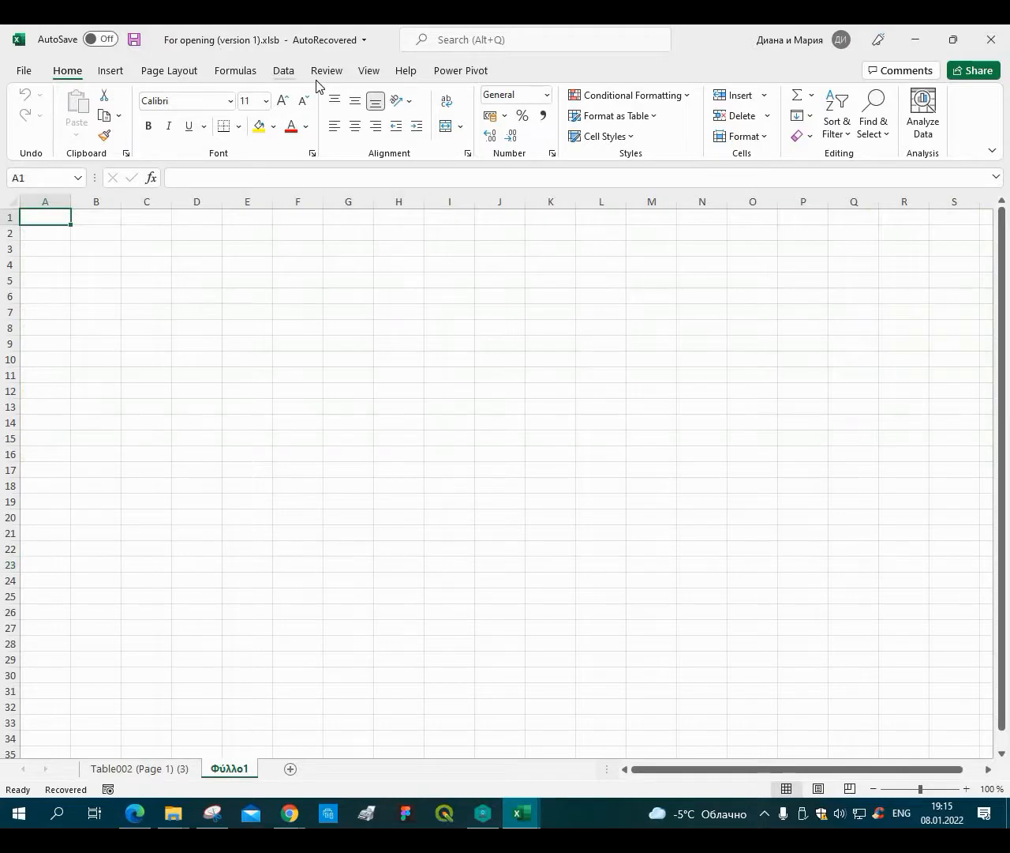
pyautogui.click(283, 71)
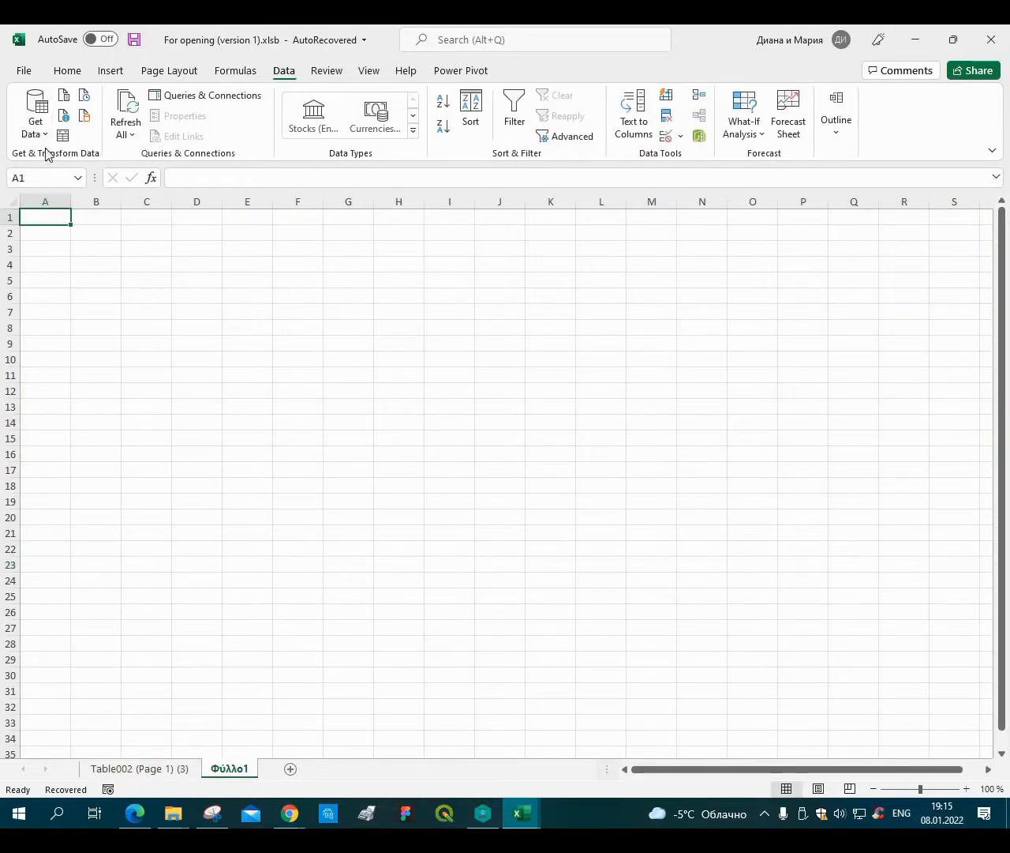
pyautogui.click(35, 126)
pyautogui.moveTo(103, 162)
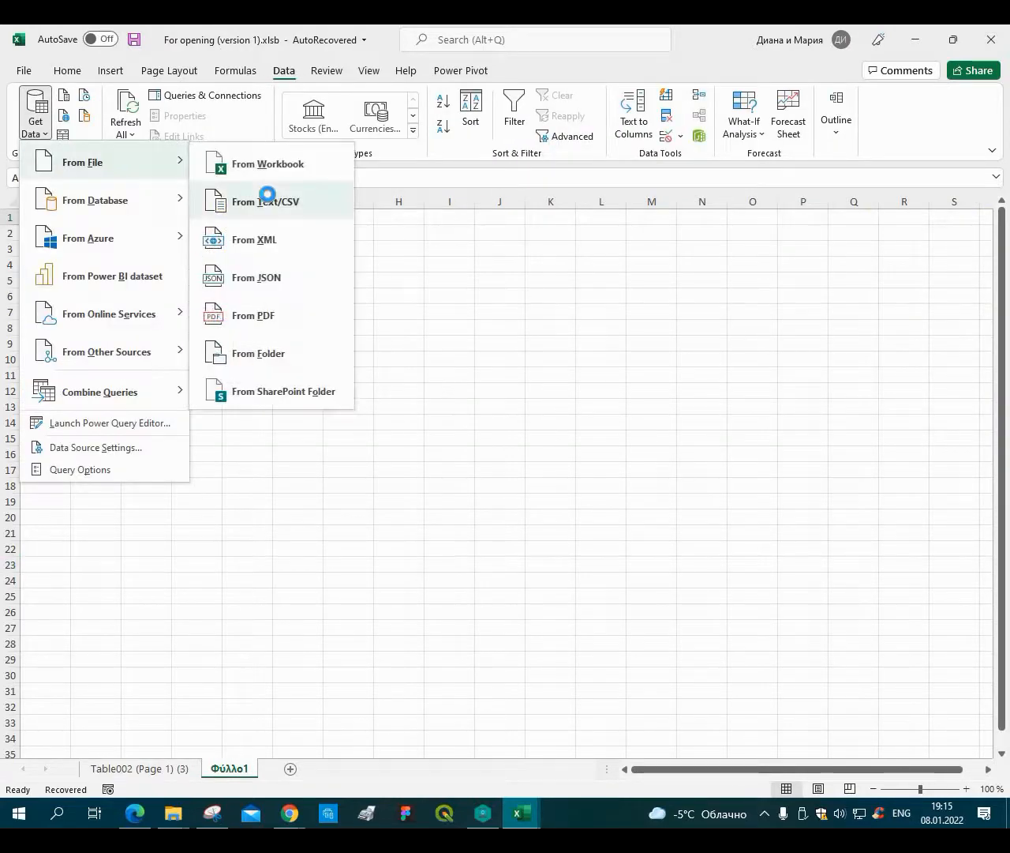
pyautogui.click(267, 198)
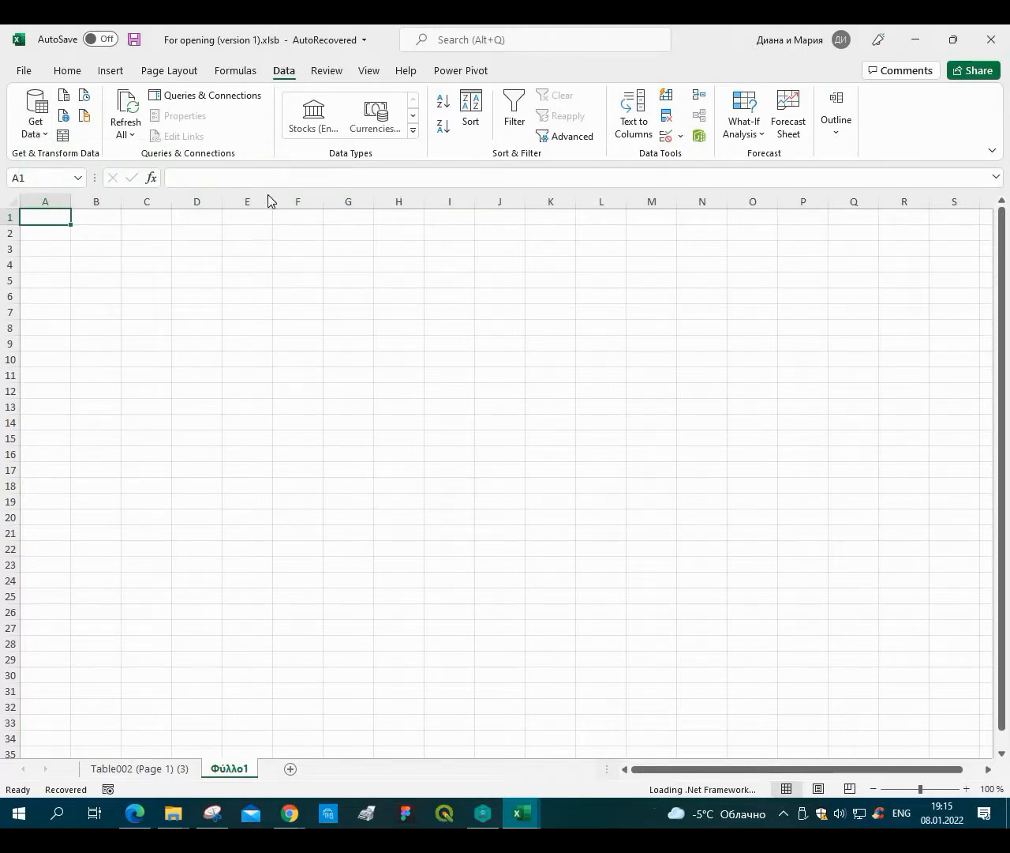
pyautogui.click(548, 476)
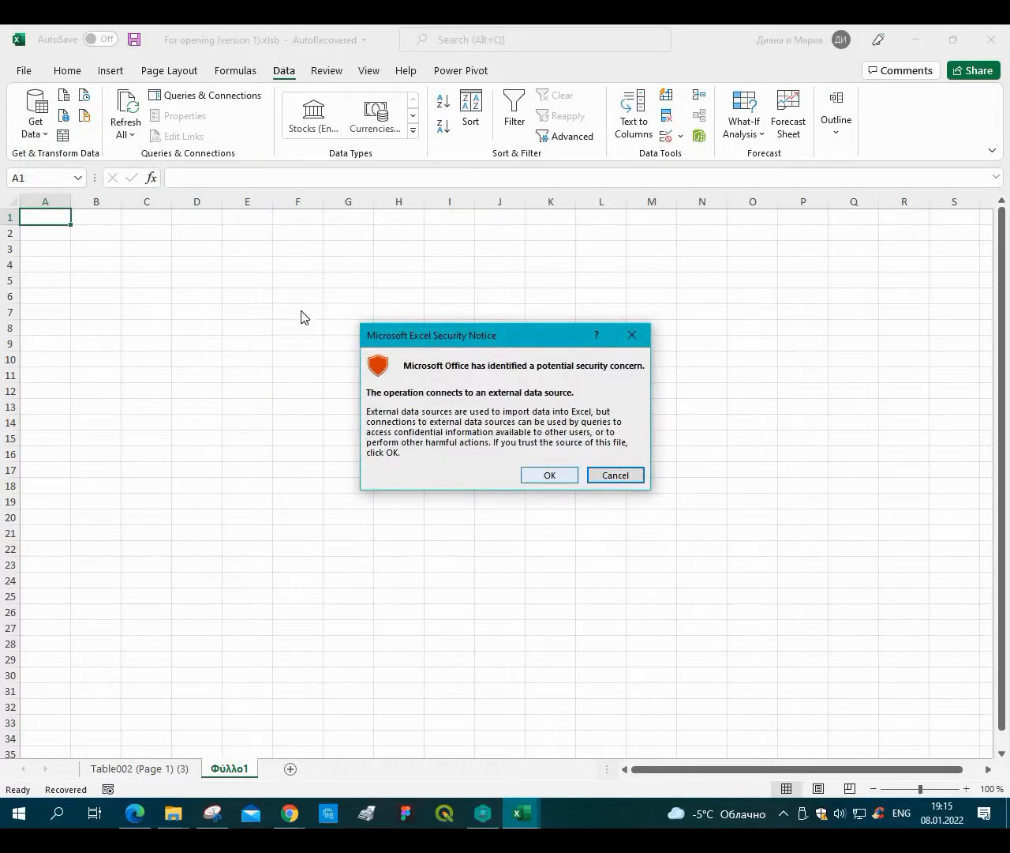
pyautogui.scroll(-4, 75, 324)
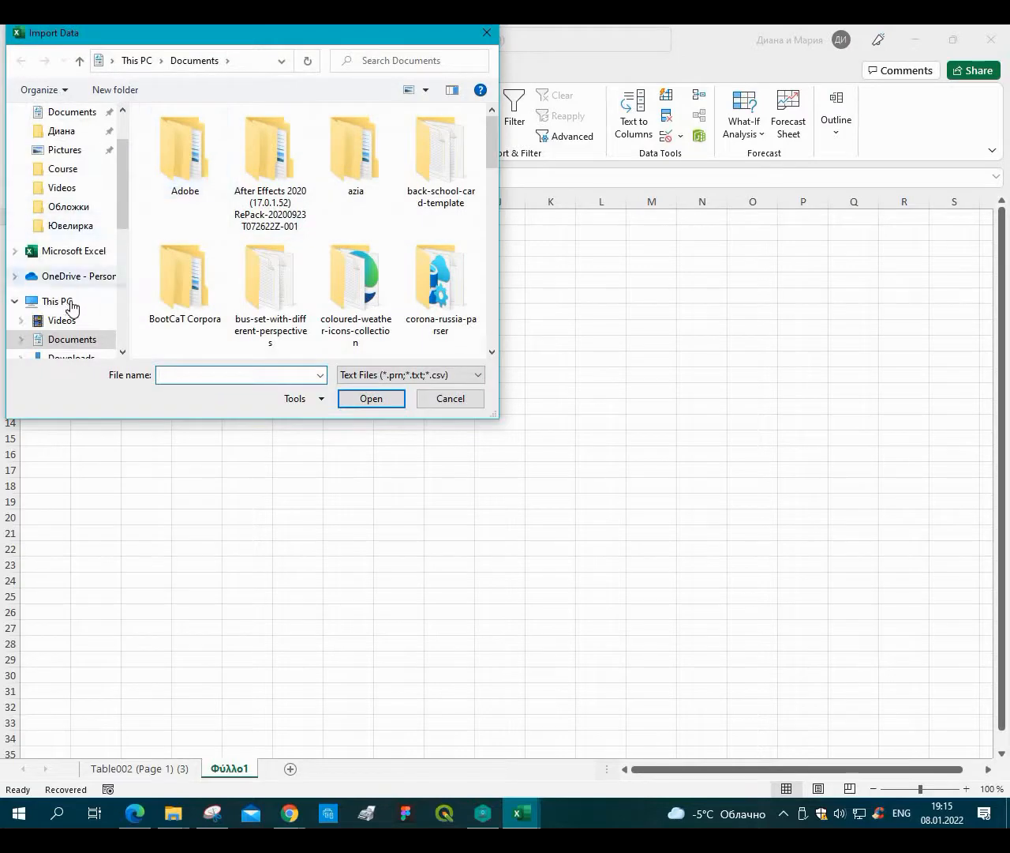
pyautogui.scroll(-2, 63, 344)
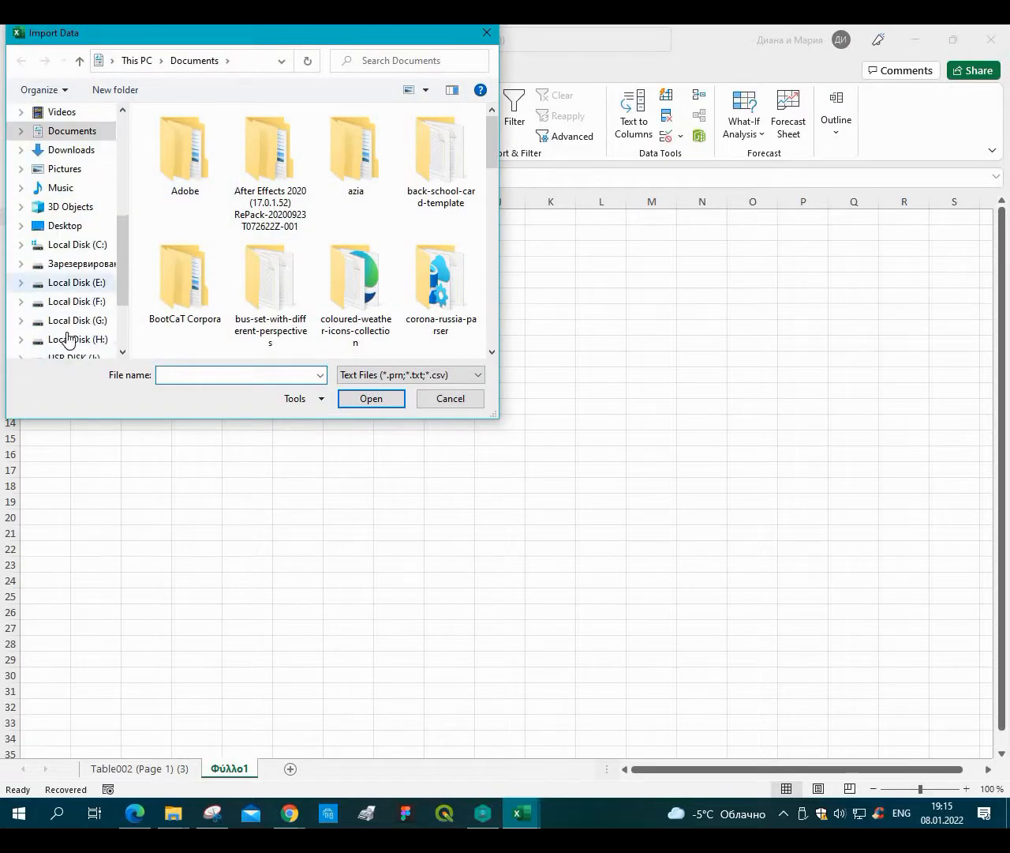
pyautogui.click(69, 338)
pyautogui.doubleClick(278, 198)
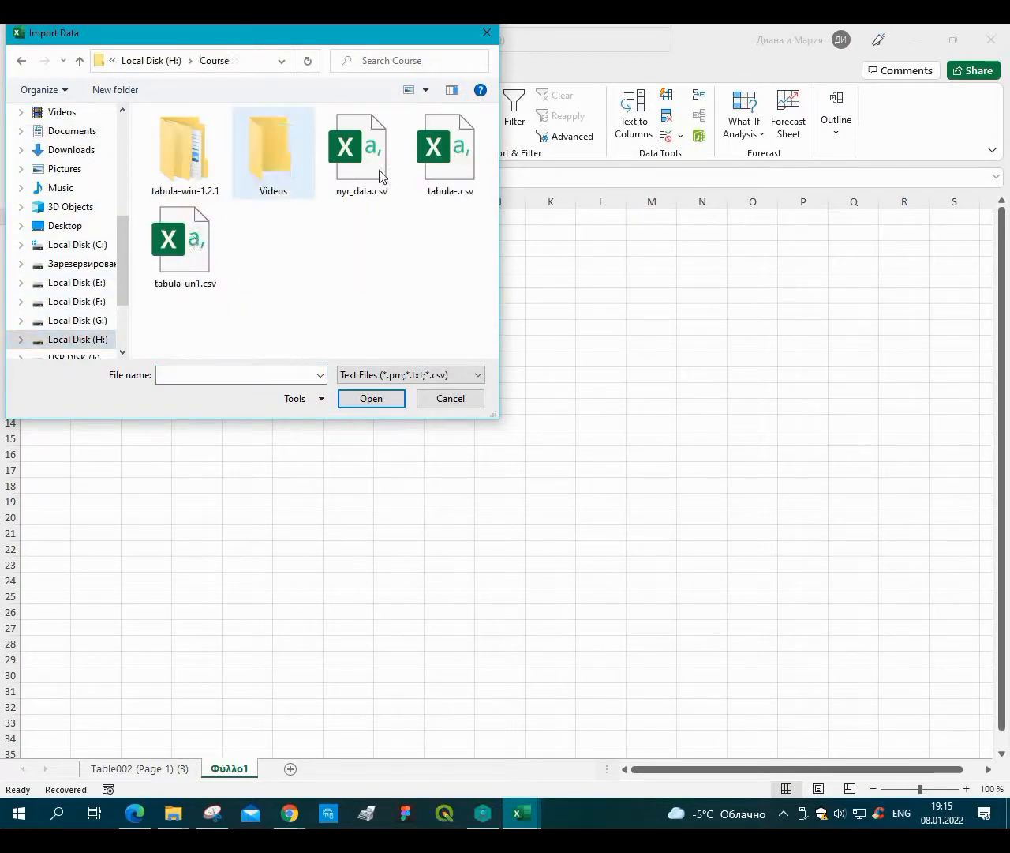
pyautogui.click(155, 257)
pyautogui.doubleClick(155, 256)
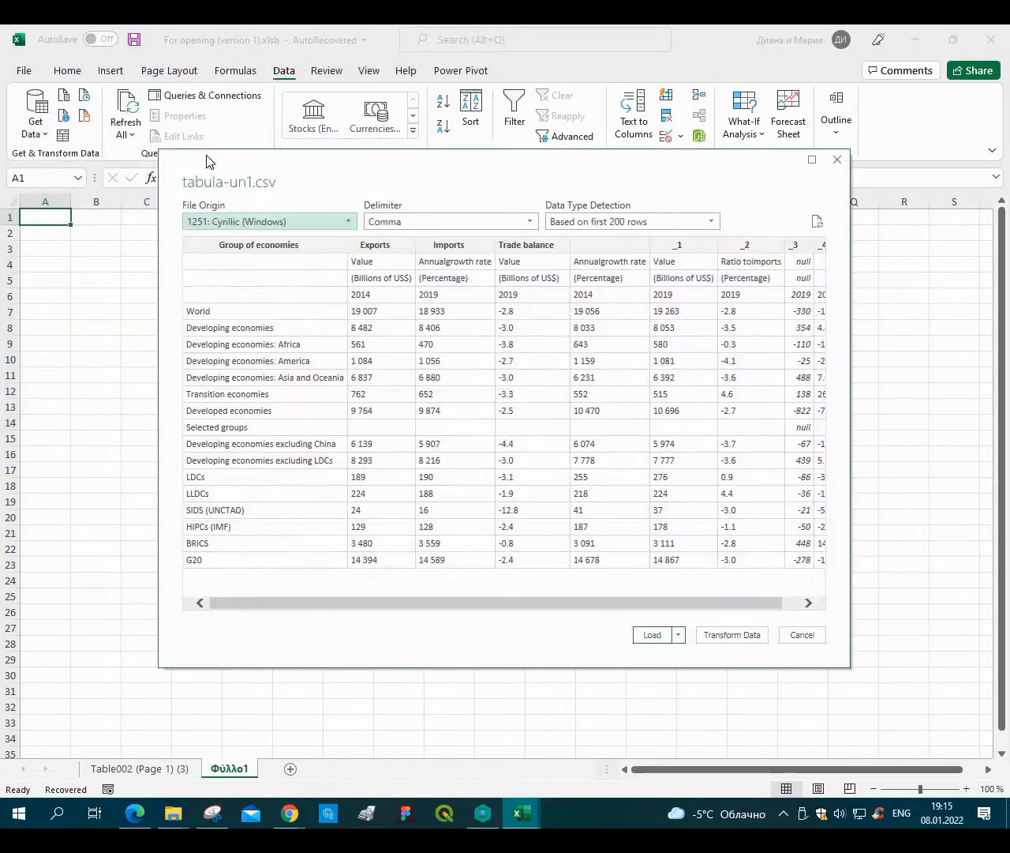
# Set the file origin encoding to 65001: Unicode (UTF-8) and load the data into a new sheet.
pyautogui.scroll(-15, 334, 426)
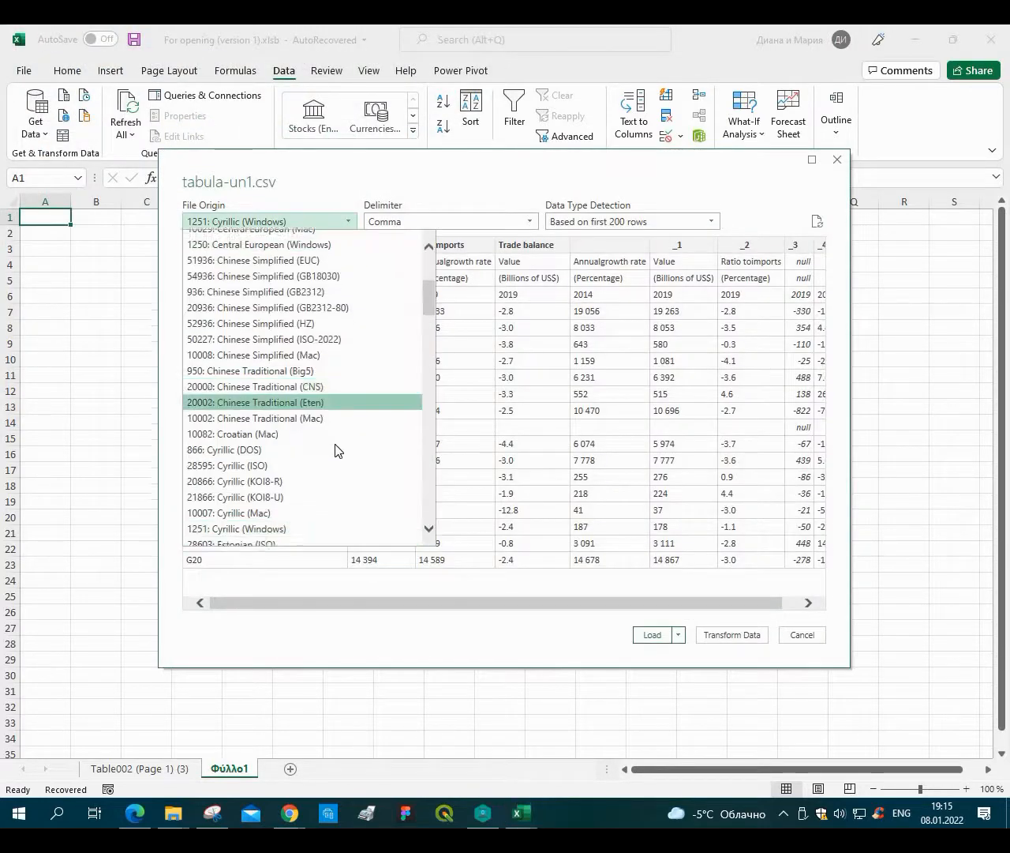
pyautogui.scroll(-20, 330, 466)
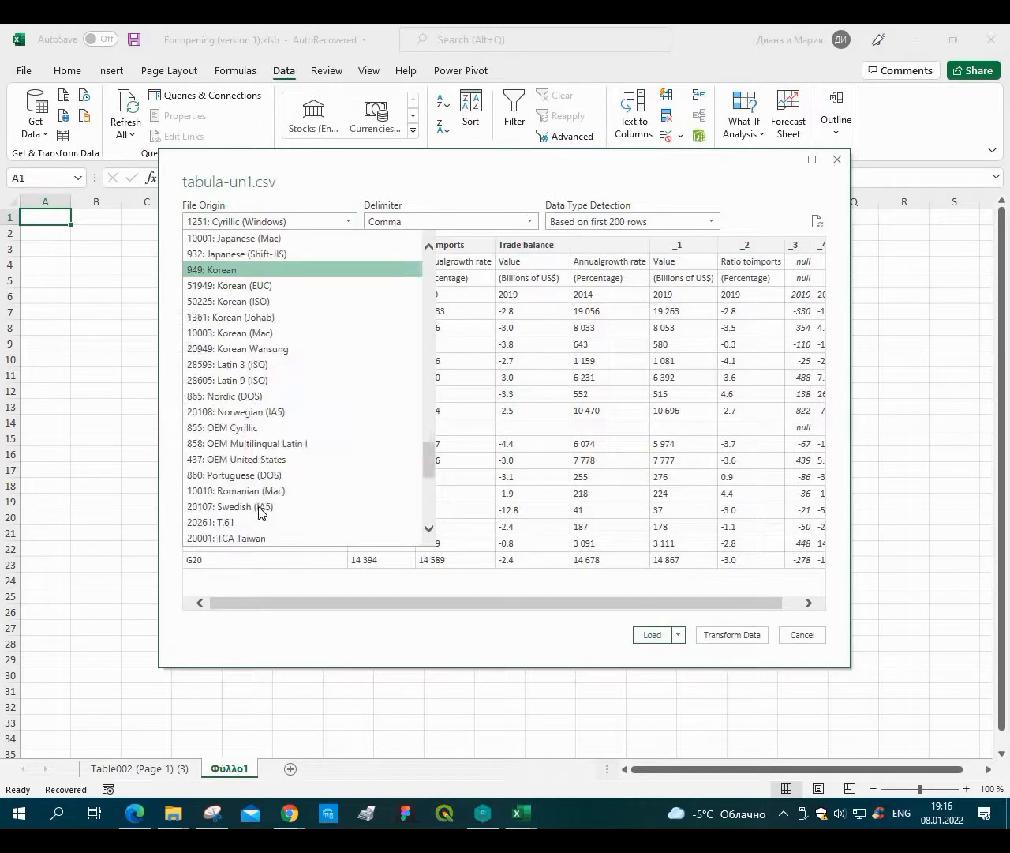
pyautogui.scroll(-3, 254, 489)
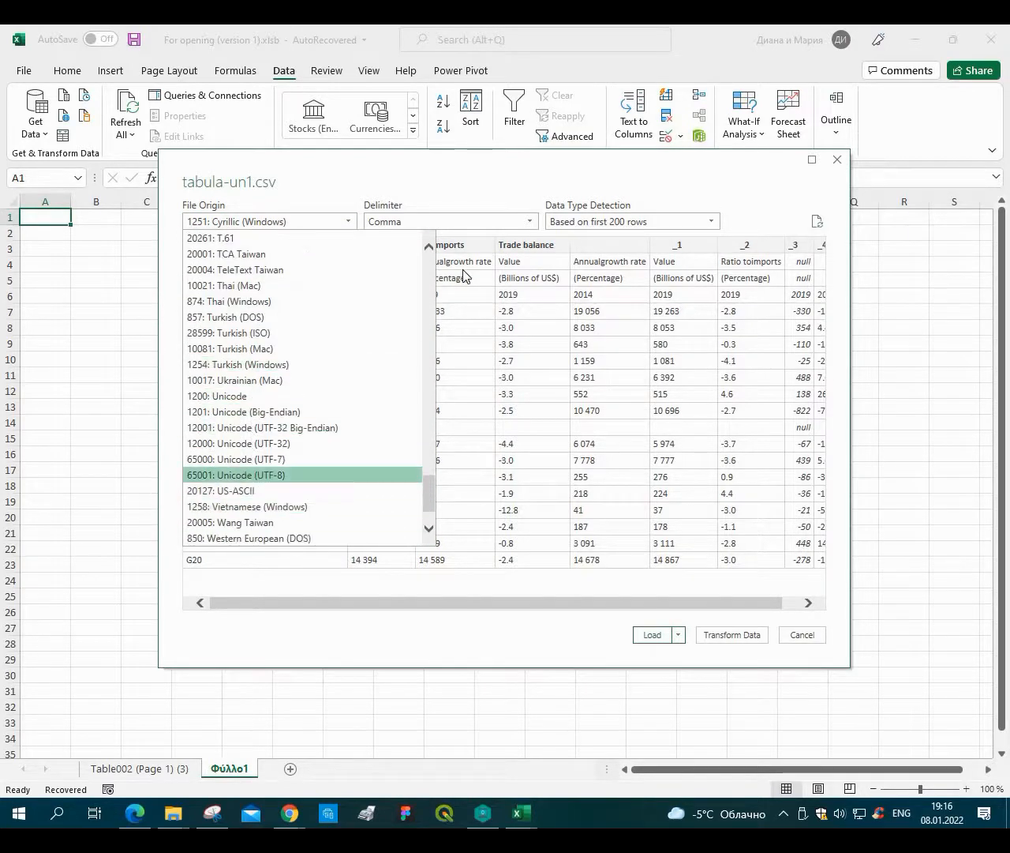
pyautogui.click(257, 475)
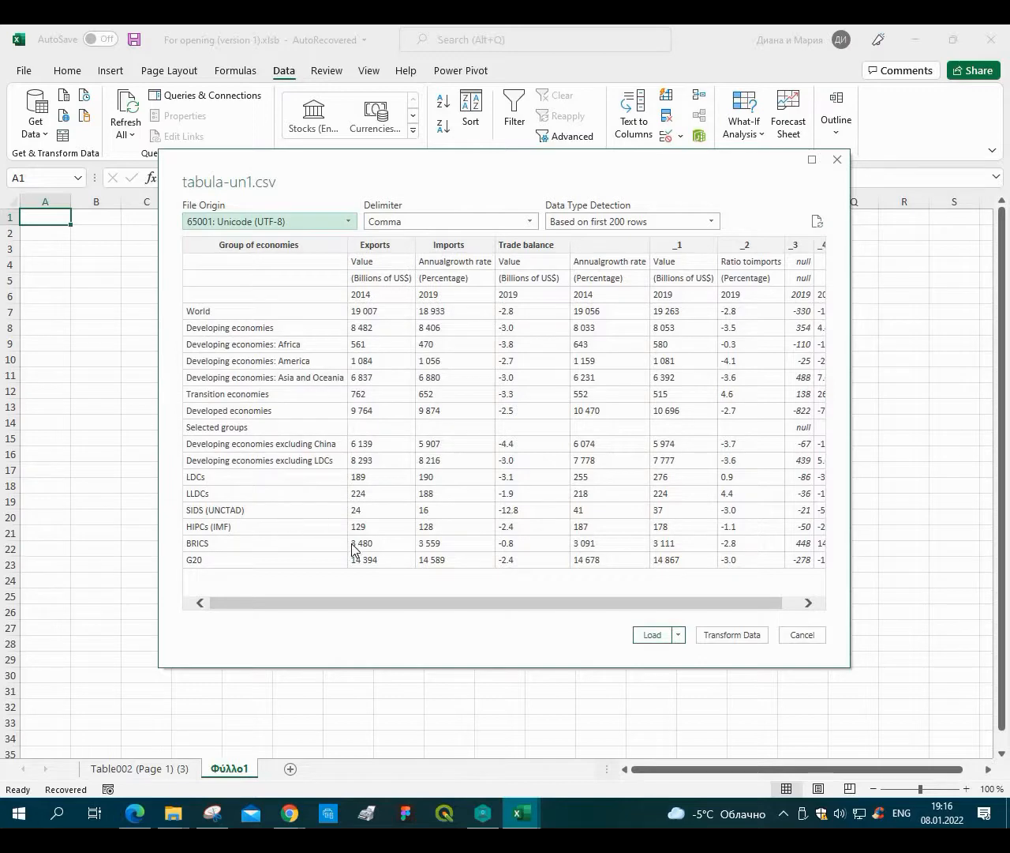
pyautogui.hscroll(2, 750, 608)
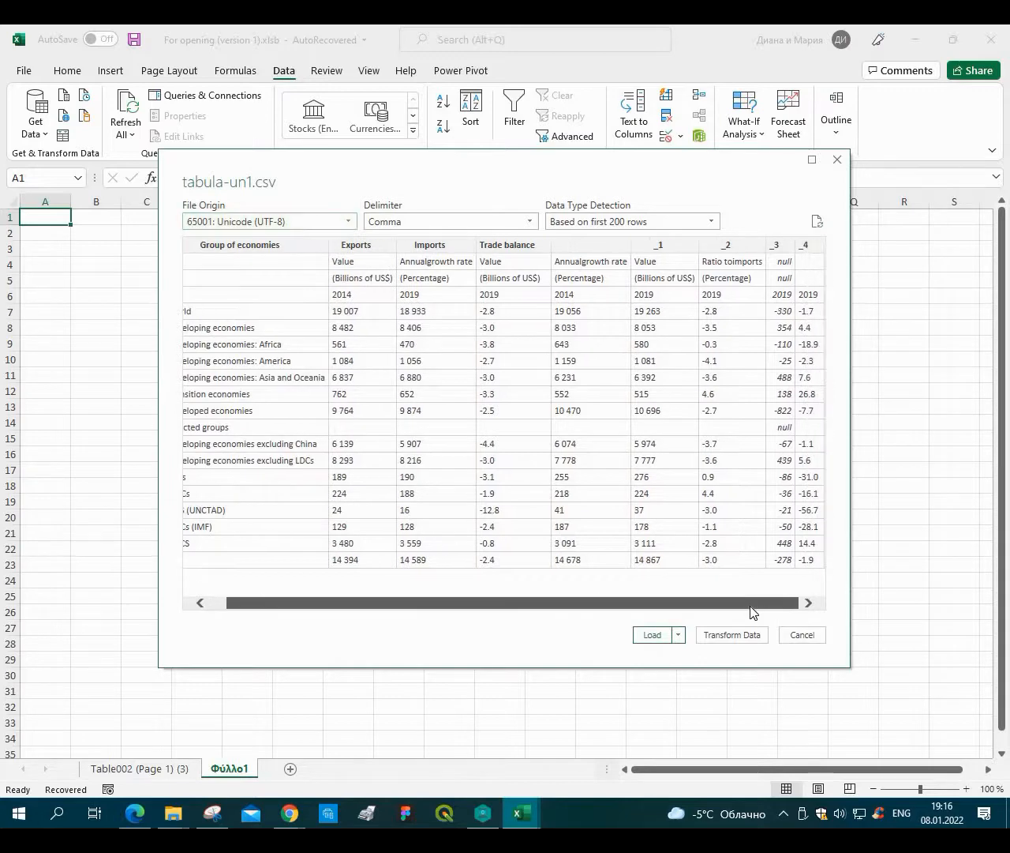
pyautogui.click(652, 635)
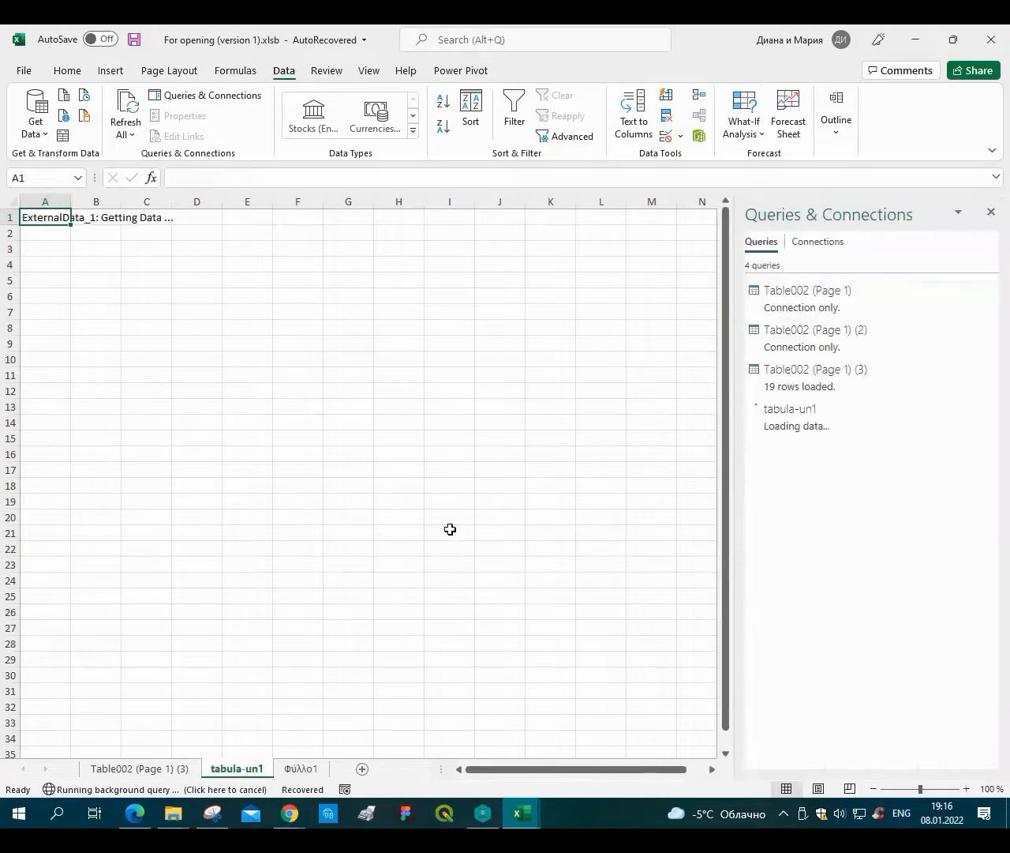
pyautogui.click(378, 532)
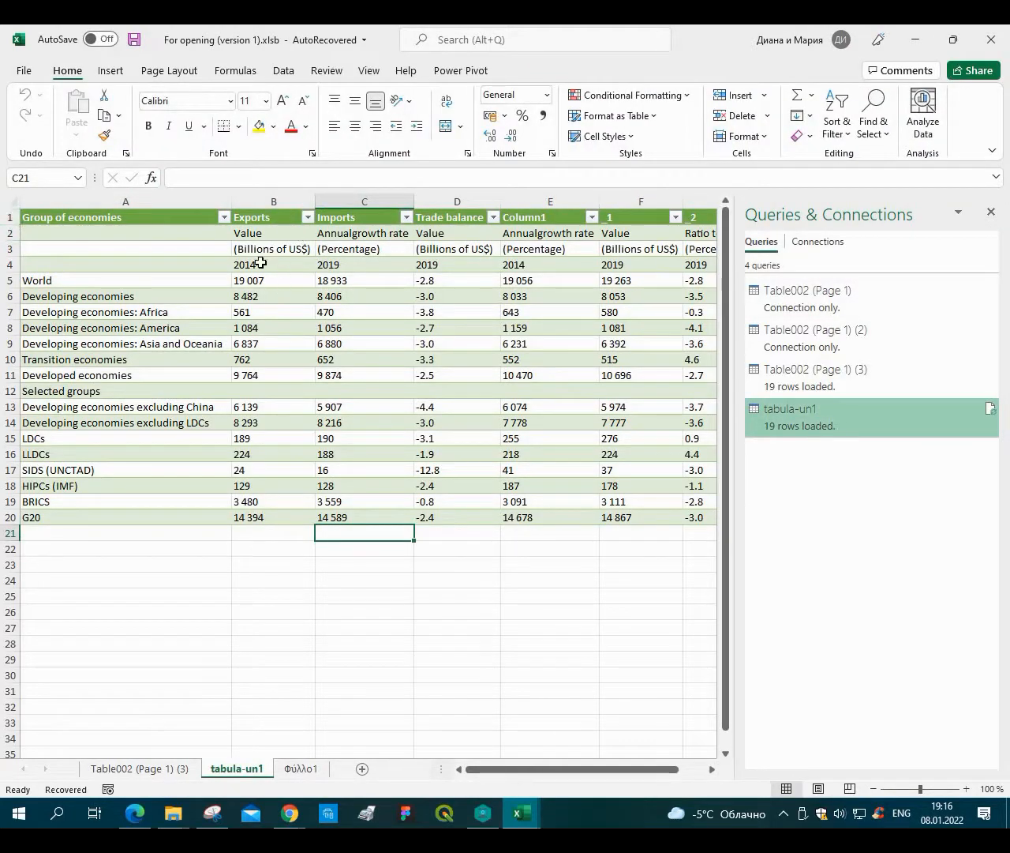
# Insert blank table rows above the World row, between the subheader rows and the data.
pyautogui.click(4, 233)
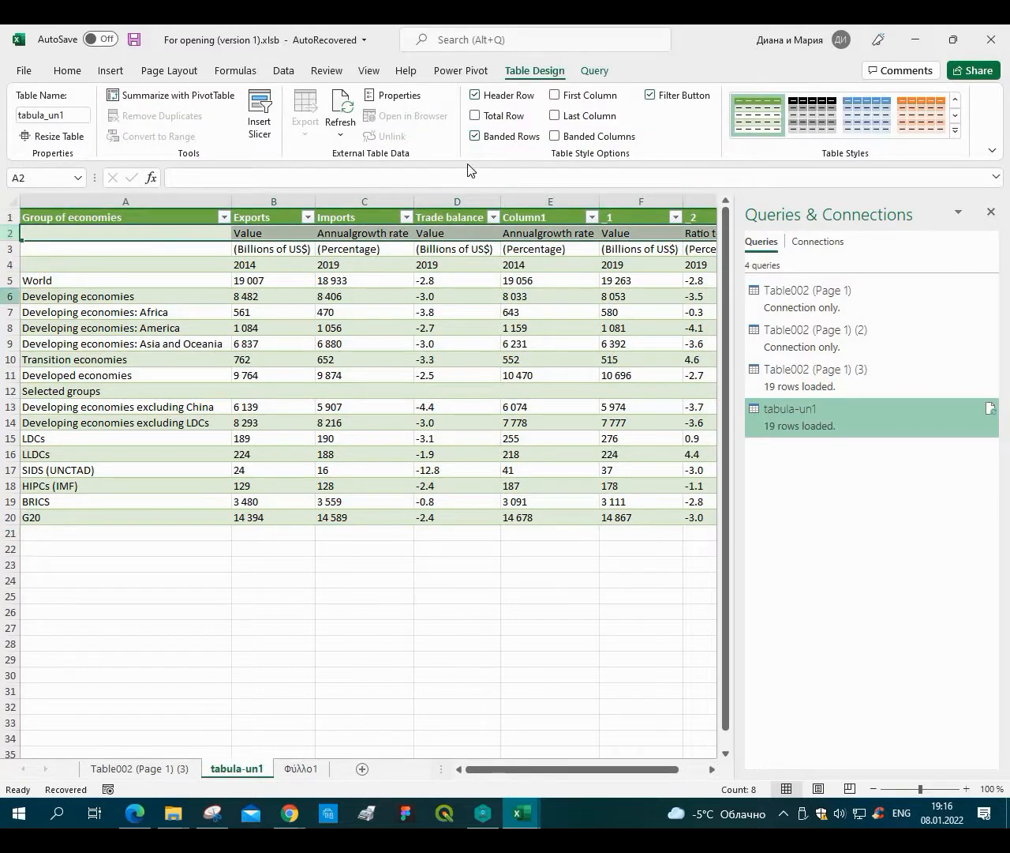
pyautogui.click(4, 281)
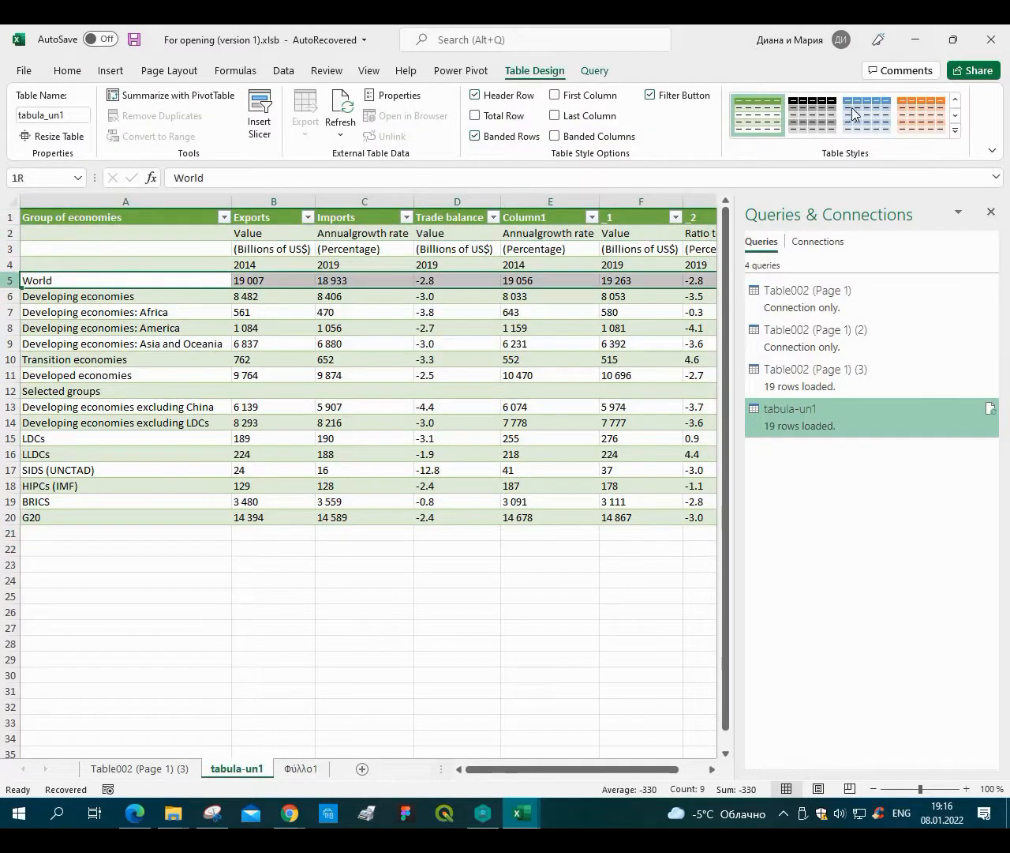
pyautogui.click(68, 72)
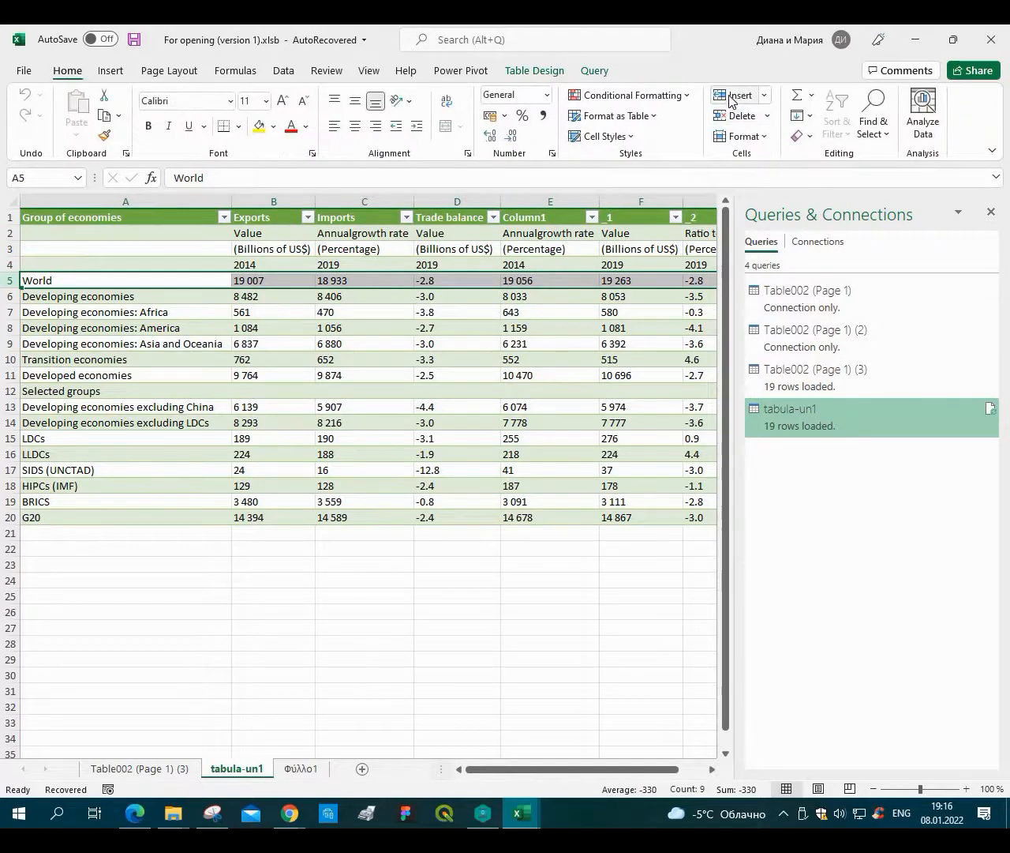
pyautogui.click(732, 101)
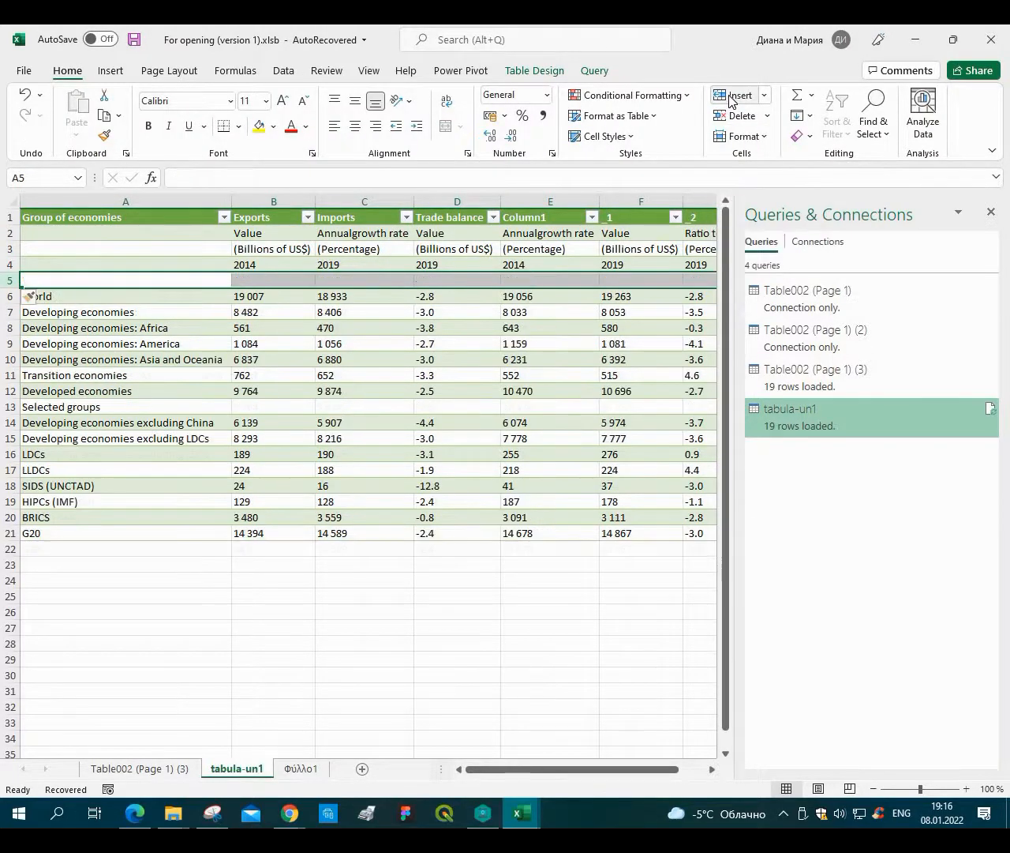
pyautogui.click(732, 101)
pyautogui.click(732, 101)
pyautogui.click(732, 101)
# Close the Queries & Connections pane and insert a blank table row directly below the table's header row.
pyautogui.click(992, 212)
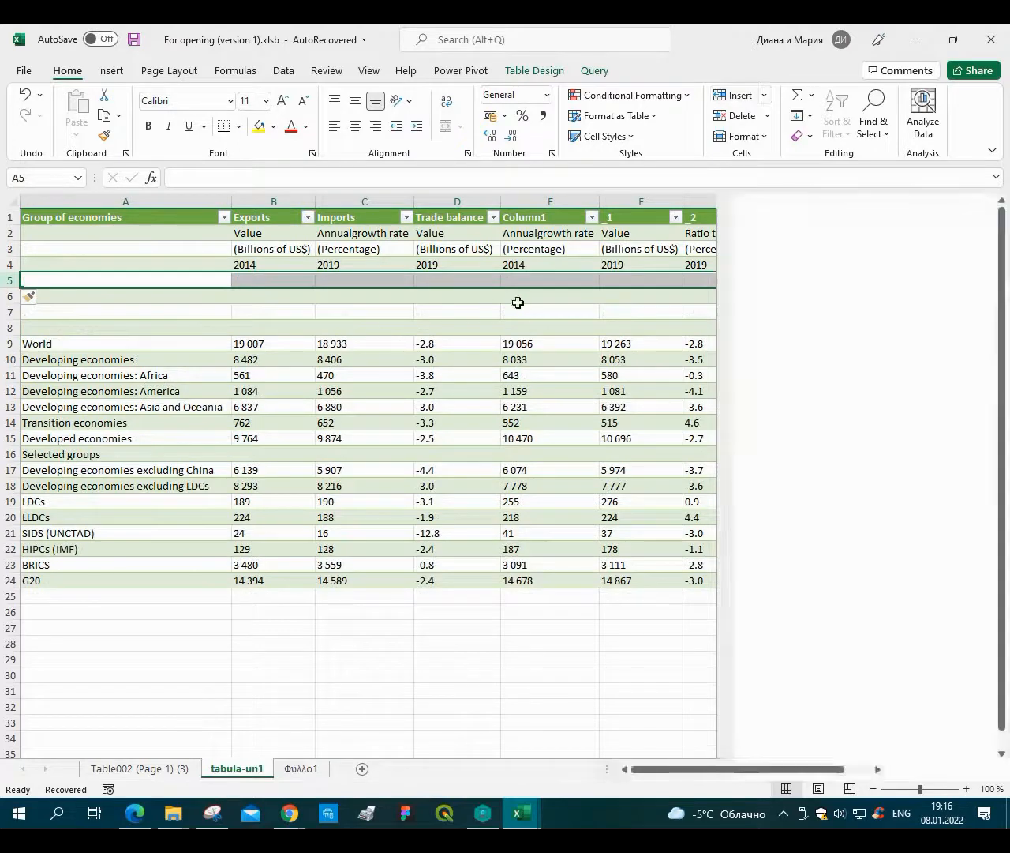
pyautogui.click(544, 296)
pyautogui.click(262, 279)
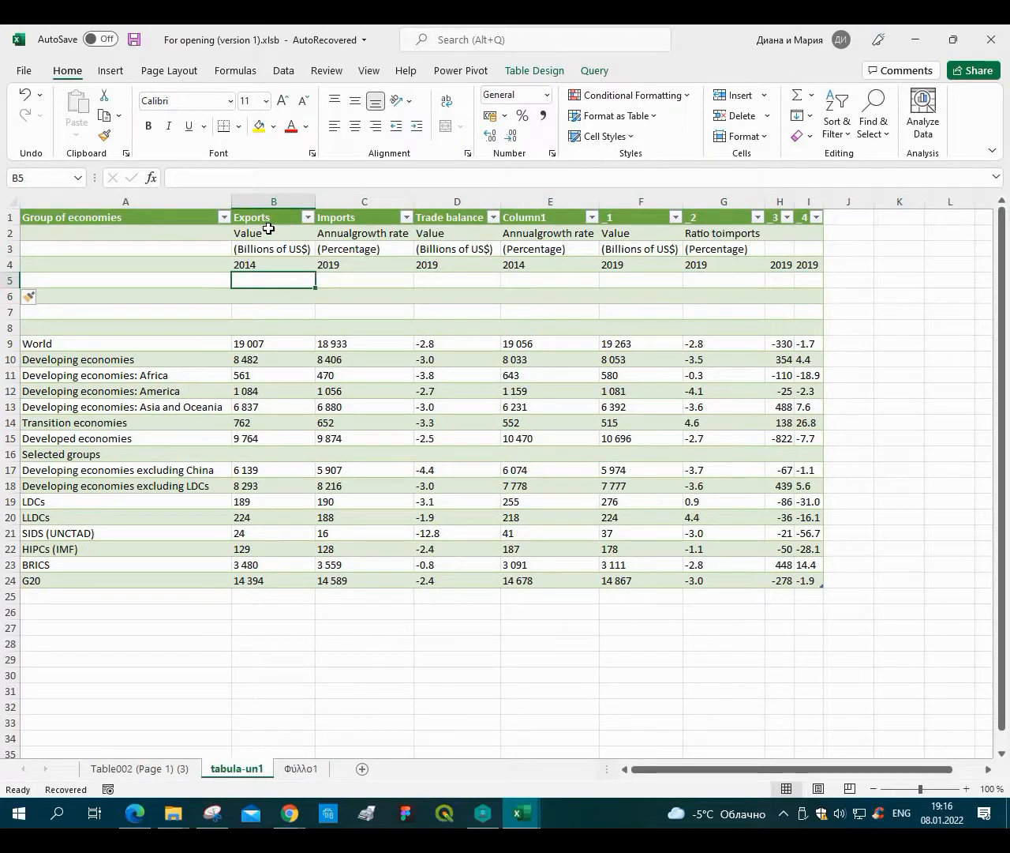
pyautogui.click(11, 233)
pyautogui.rightClick(11, 233)
pyautogui.click(55, 362)
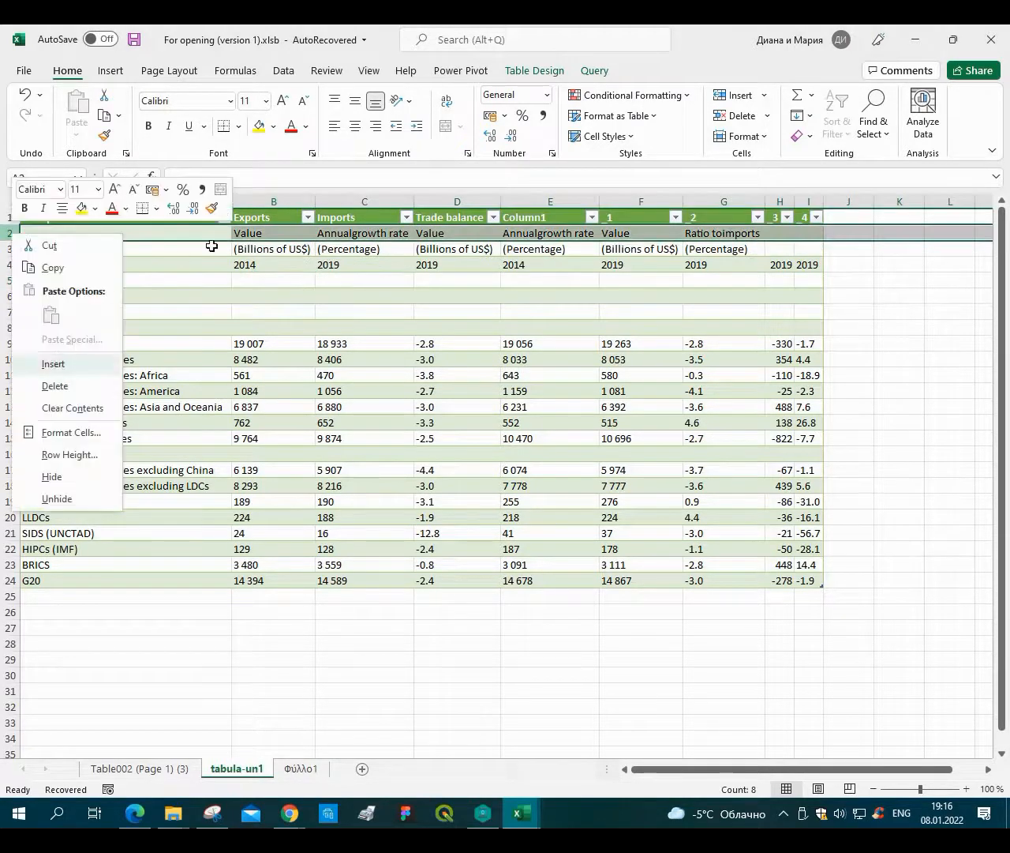
pyautogui.click(261, 229)
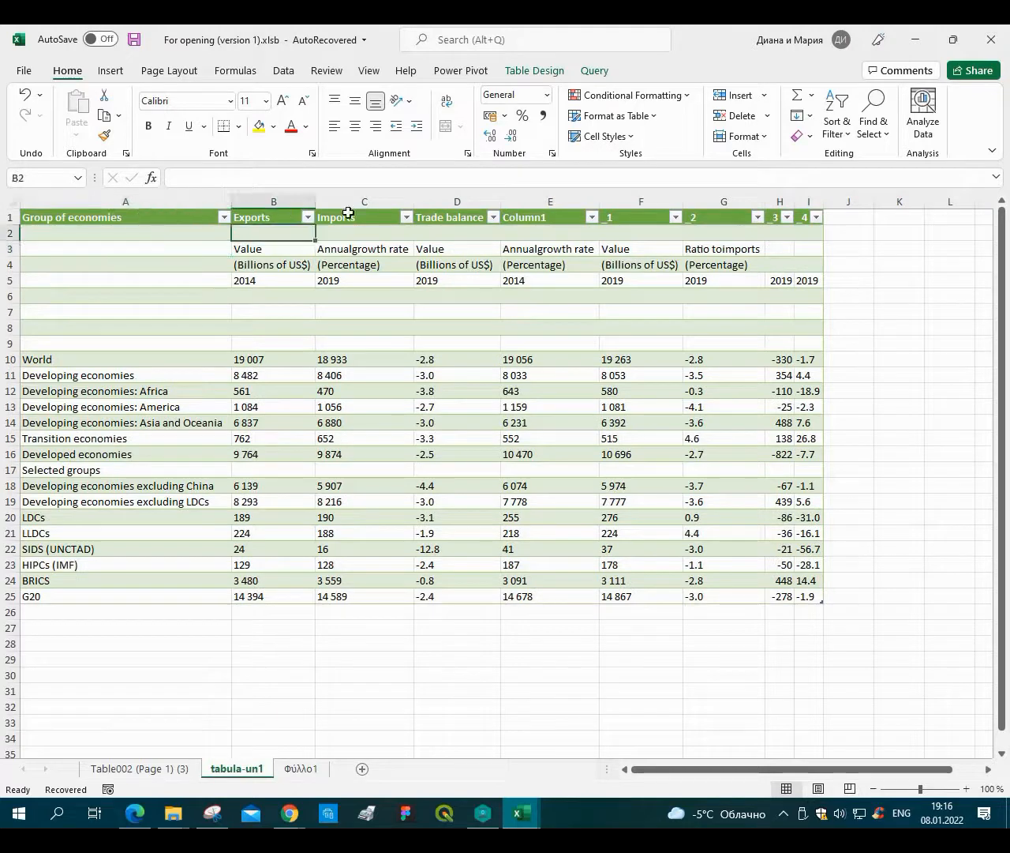
# Copy the header labels from Group of economies through Trade balance into the new blank row 2.
pyautogui.moveTo(175, 217); pyautogui.dragTo(424, 220)
pyautogui.hotkey('ctrl', 'c')
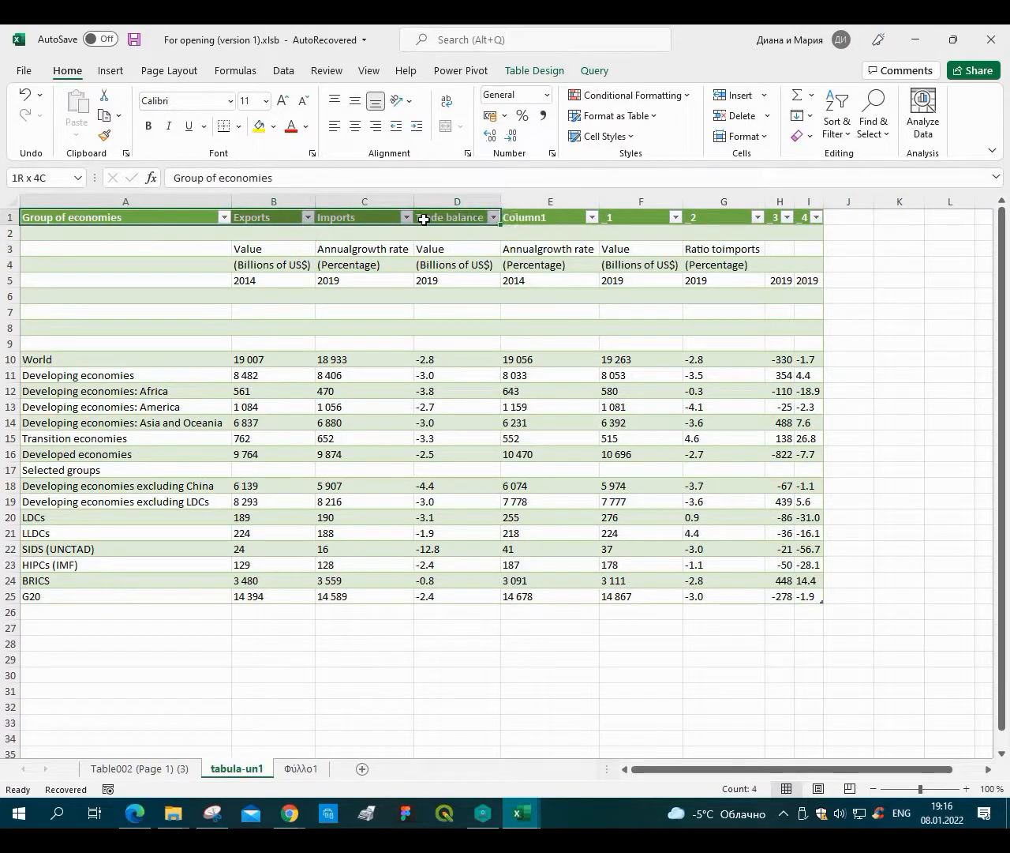
pyautogui.rightClick(424, 220)
pyautogui.click(466, 254)
pyautogui.moveTo(63, 241); pyautogui.dragTo(365, 248)
pyautogui.rightClick(365, 247)
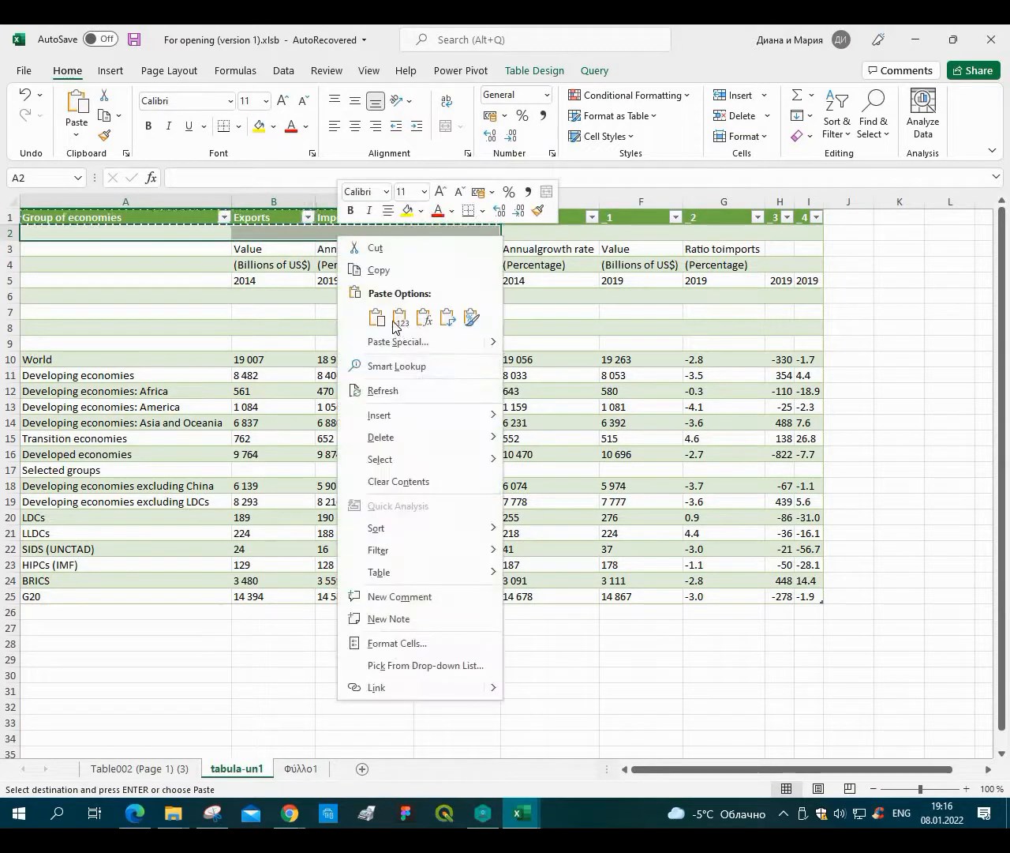
pyautogui.hotkey('ctrl', 'v')
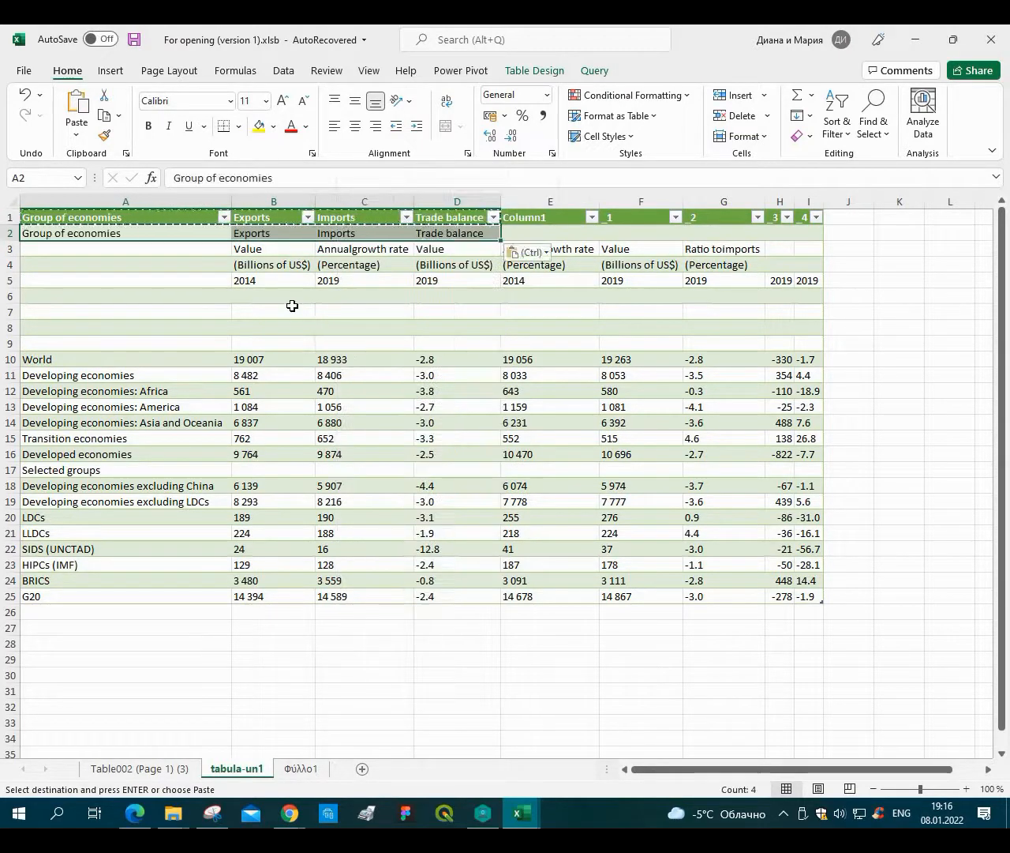
pyautogui.click(293, 310)
pyautogui.press('Escape')
# Fix both 'Annualgrowth rate' subheaders in row 3 so they read 'Annual growth rate'.
pyautogui.click(359, 248)
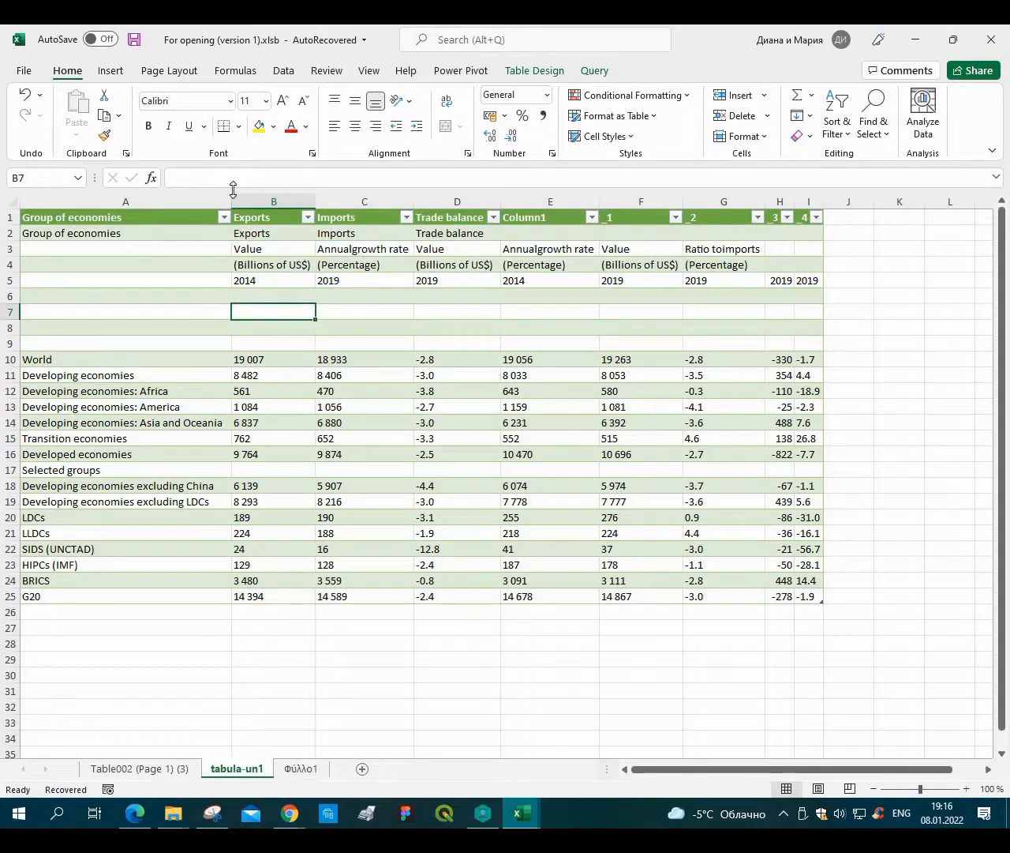
pyautogui.click(244, 179)
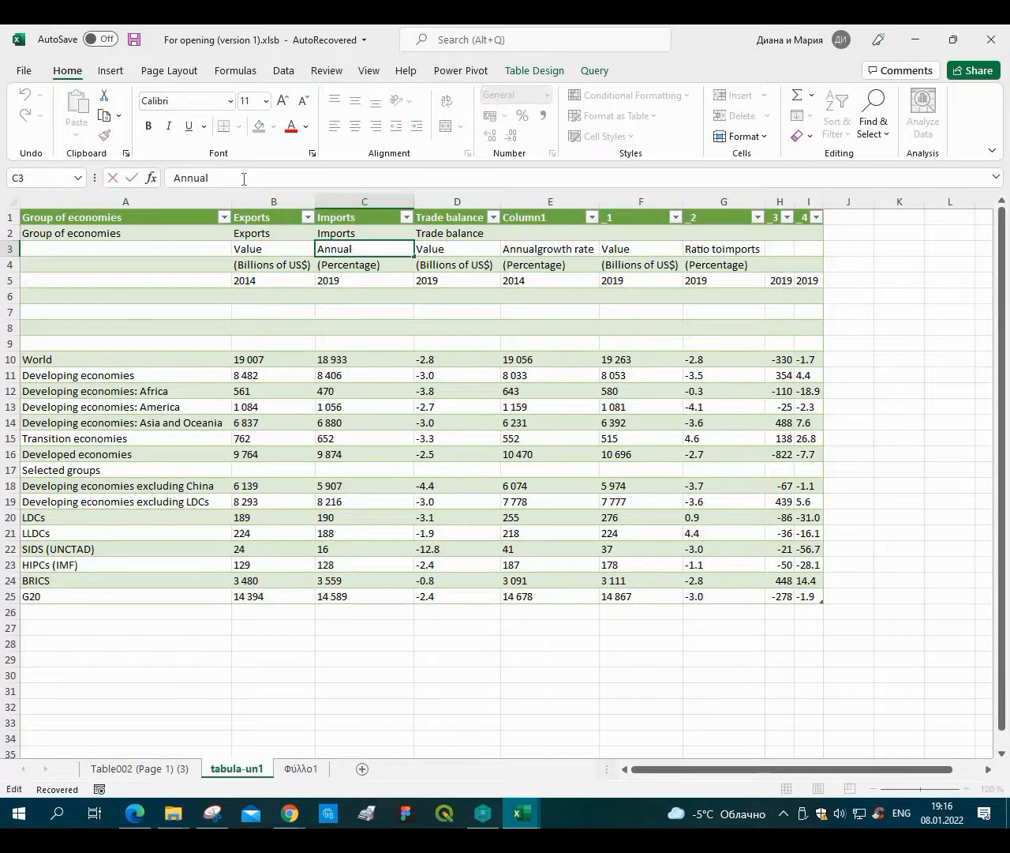
pyautogui.hotkey('ctrl', 'z')
pyautogui.press('Return')
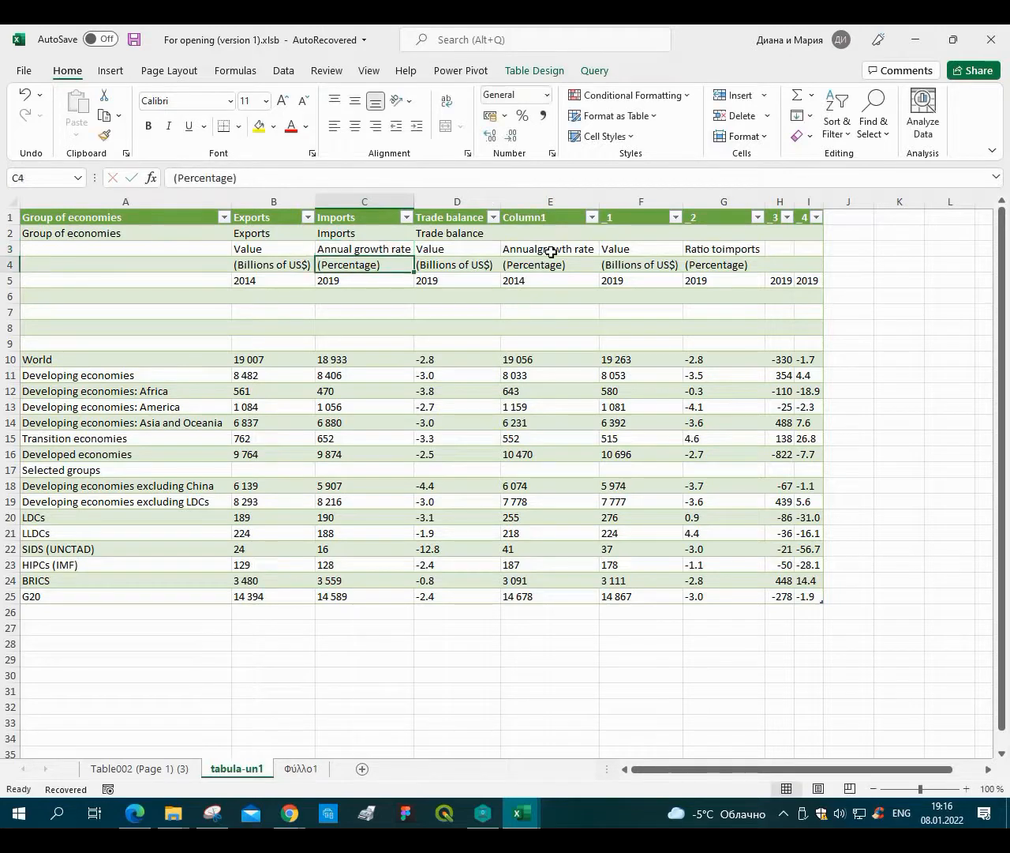
pyautogui.press('Up')
pyautogui.press('Right')
pyautogui.press('Right')
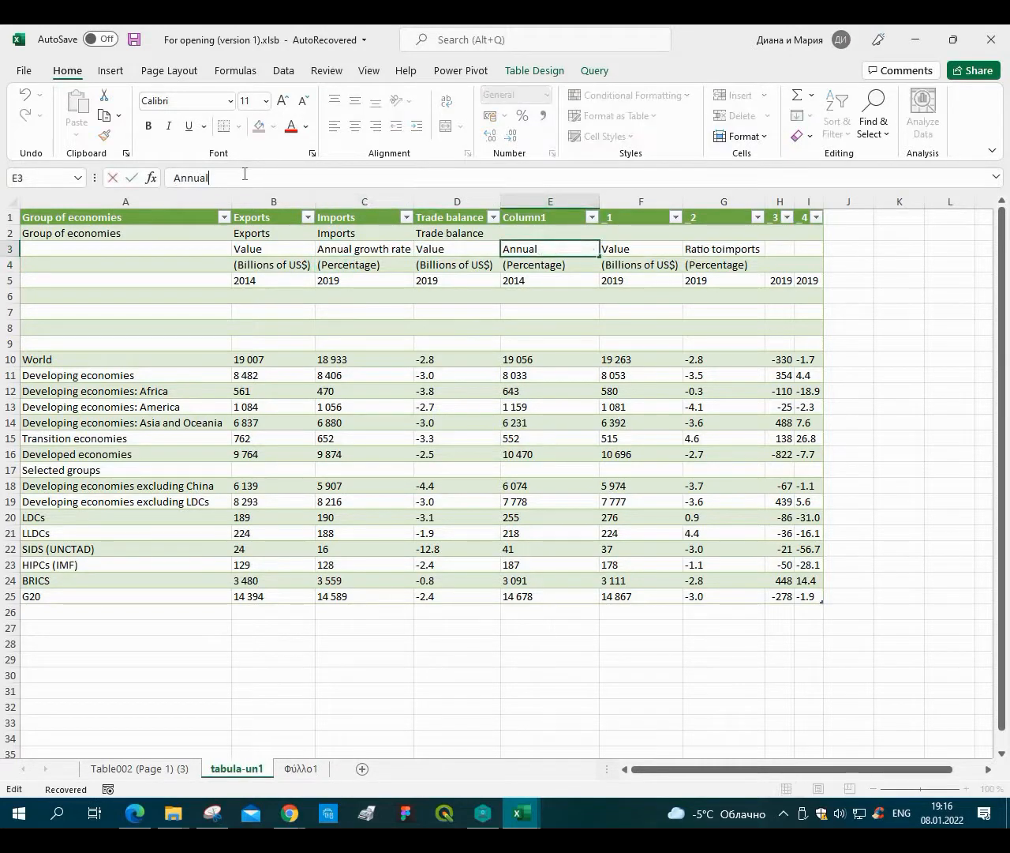
pyautogui.hotkey('ctrl', 'z')
pyautogui.press('Return')
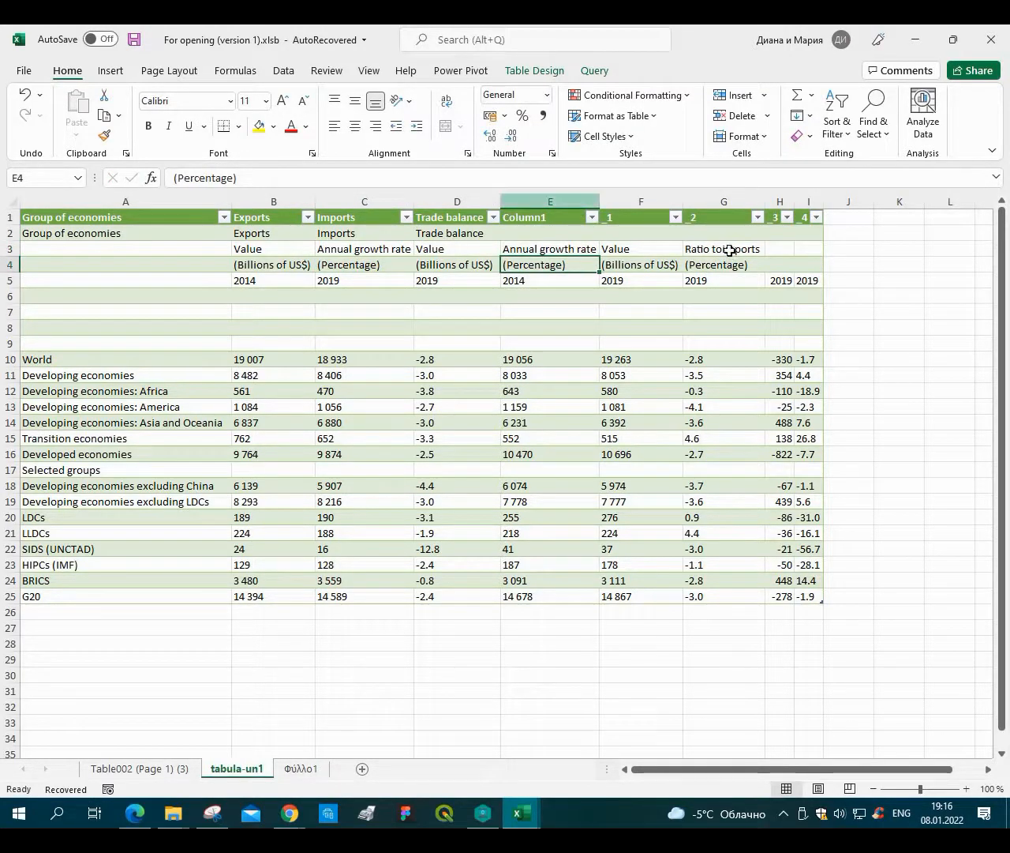
# Fix the 'Ratio toimports' subheader in row 3 so it reads 'Ratio to imports'.
pyautogui.press('Up')
pyautogui.press('Right')
pyautogui.press('Right')
pyautogui.click(246, 174)
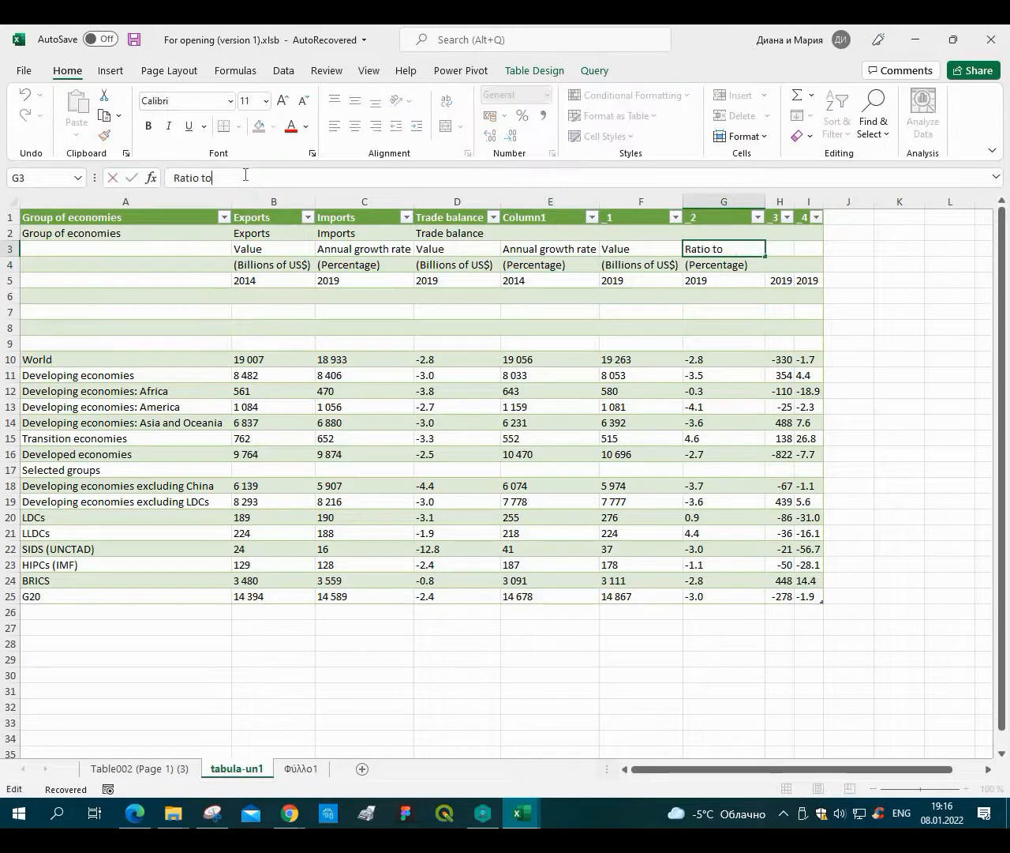
pyautogui.press('Delete')
pyautogui.press('Return')
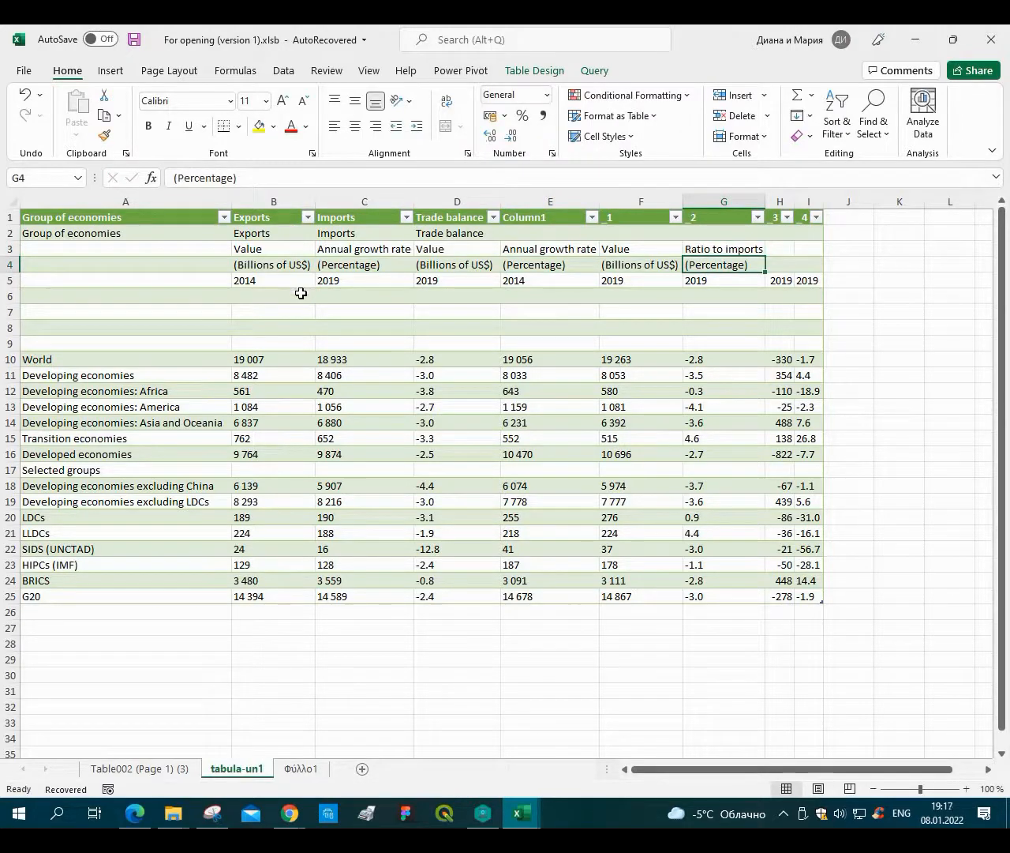
# In B6, enter a CONCAT formula that joins the Exports label in B2 with a space.
pyautogui.click(300, 293)
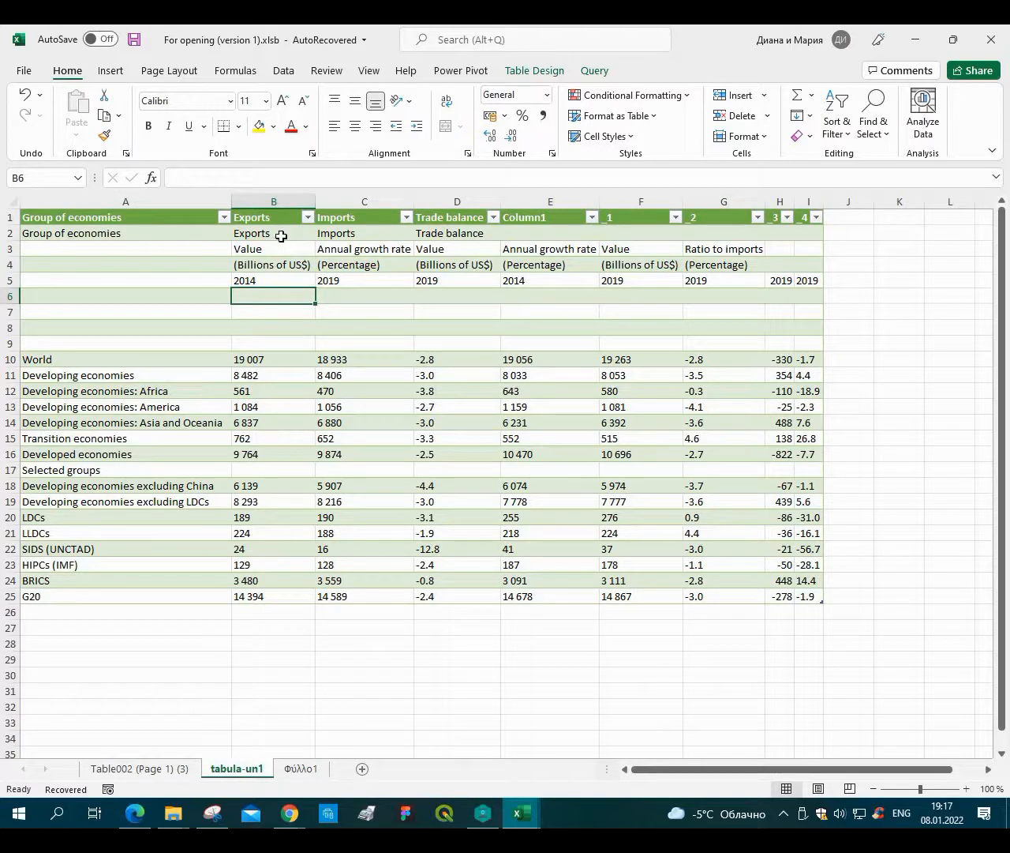
pyautogui.moveTo(269, 232); pyautogui.dragTo(279, 278)
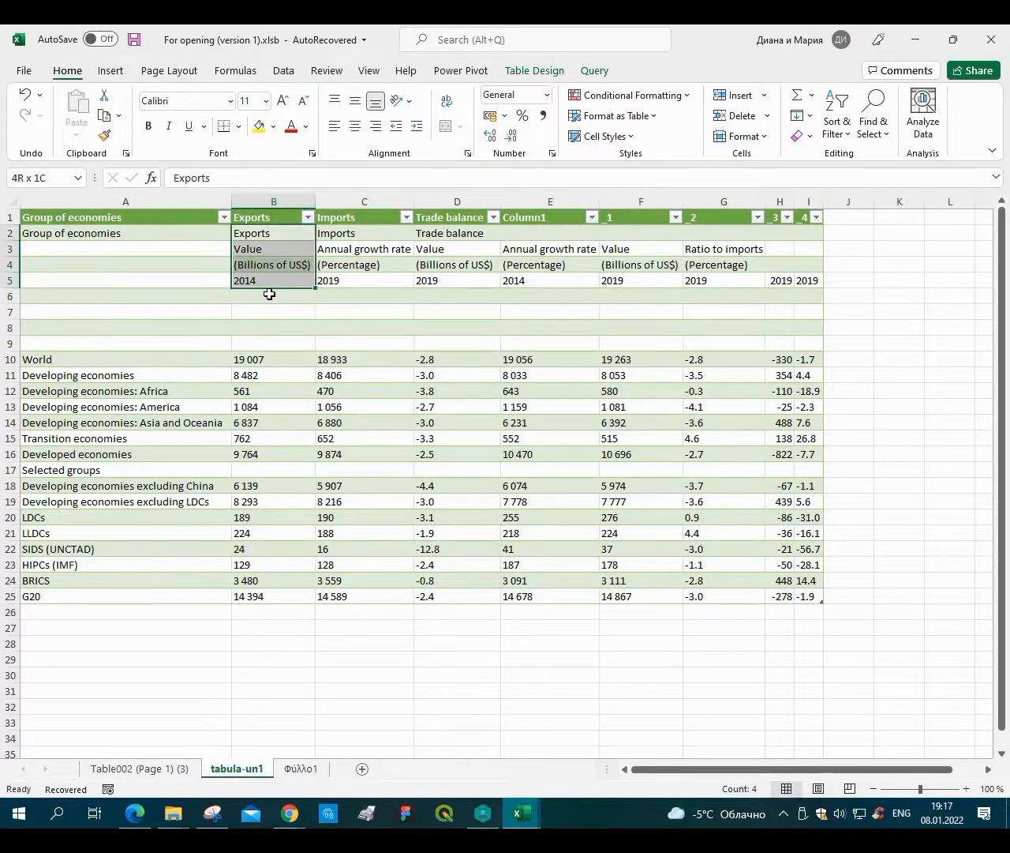
pyautogui.click(269, 293)
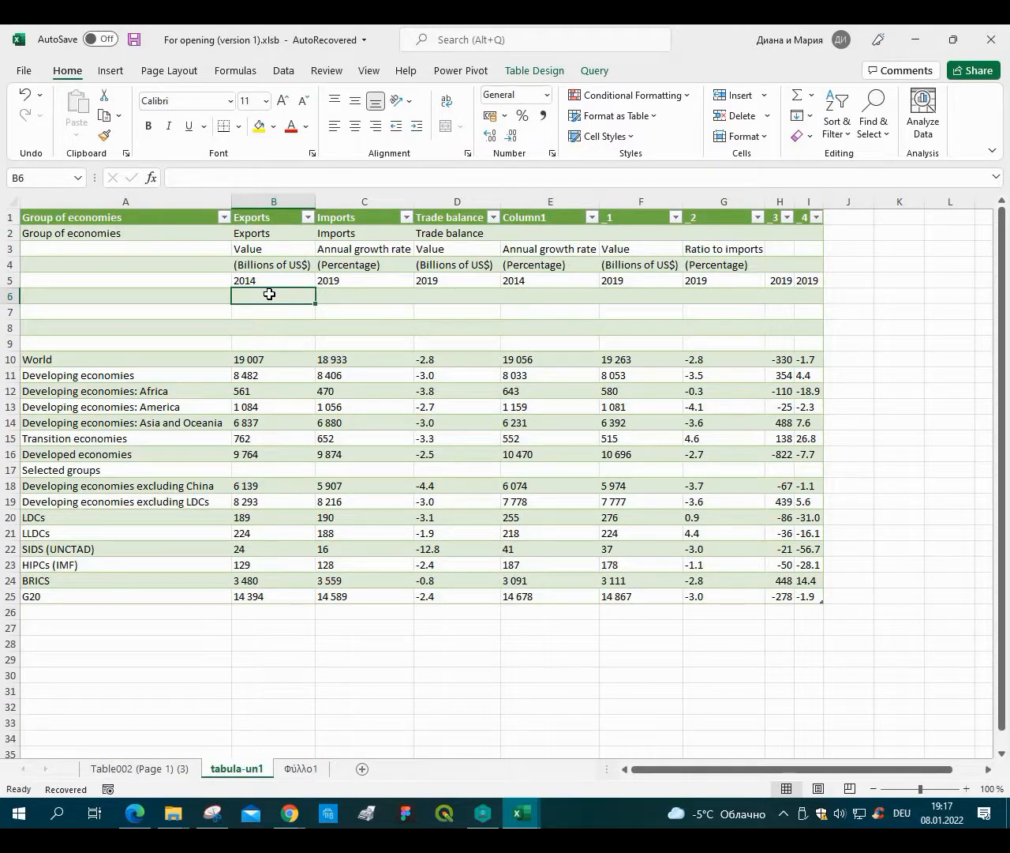
pyautogui.write('=сщт')
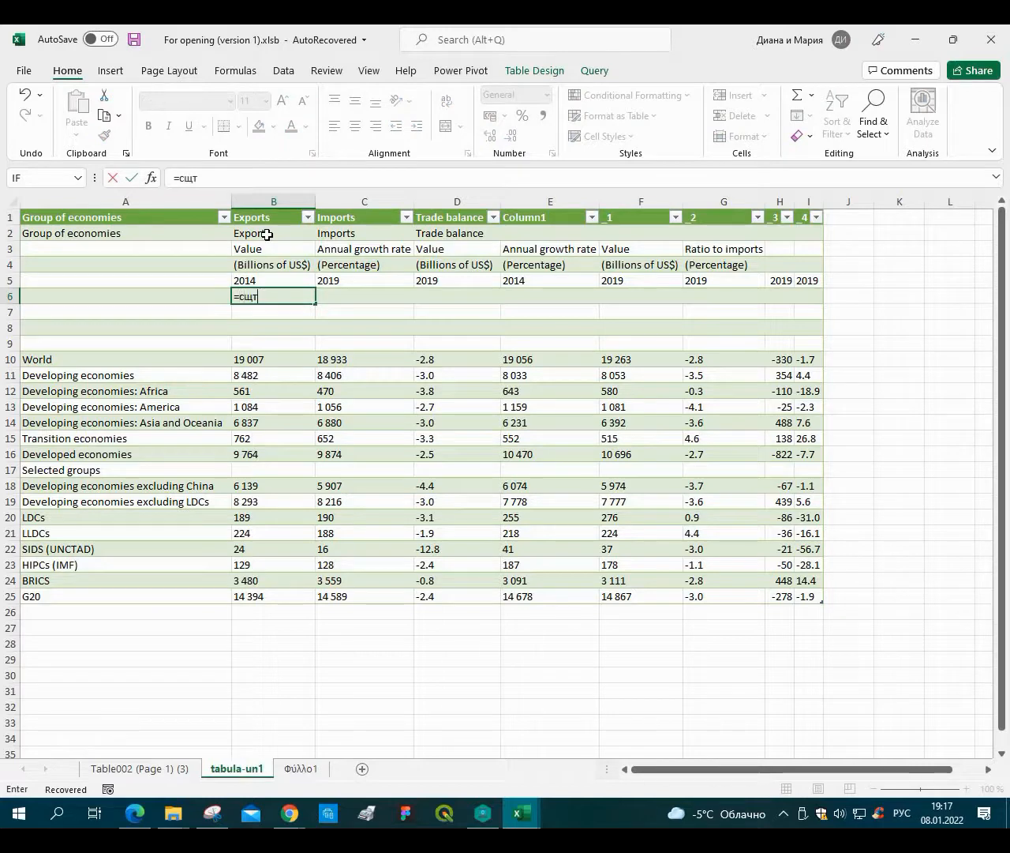
pyautogui.press('BackSpace')
pyautogui.press('BackSpace')
pyautogui.write('con')
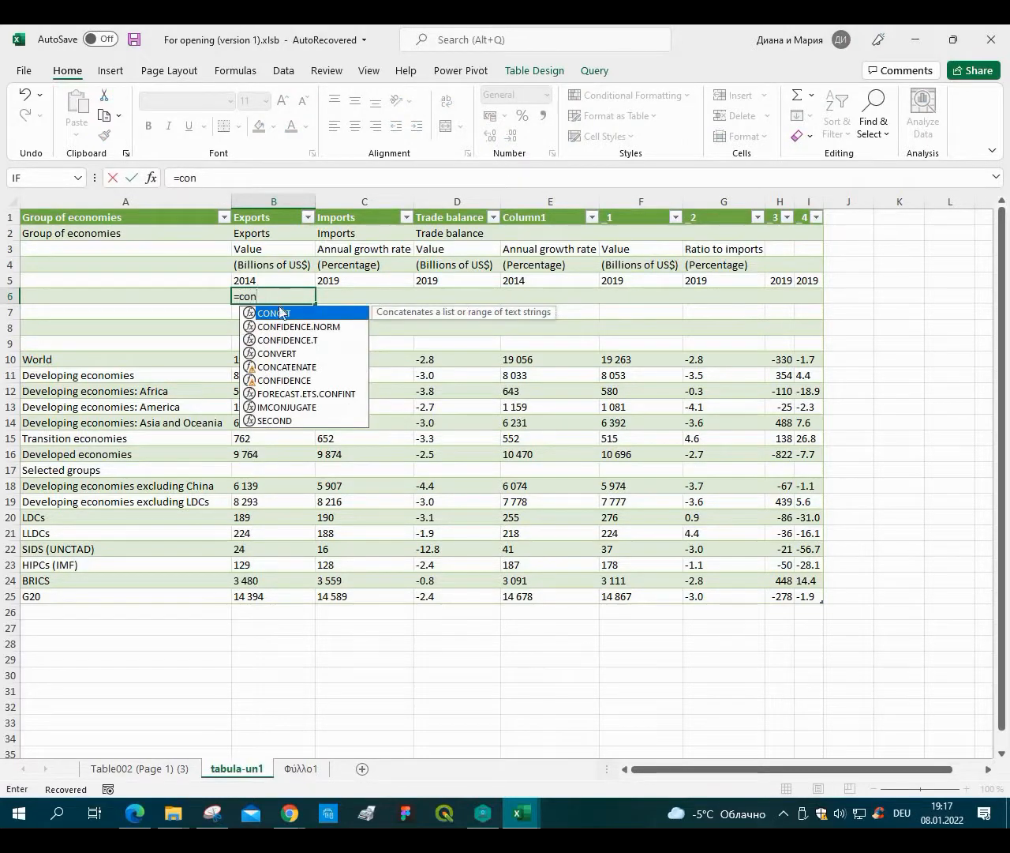
pyautogui.press('Tab')
pyautogui.click(260, 234)
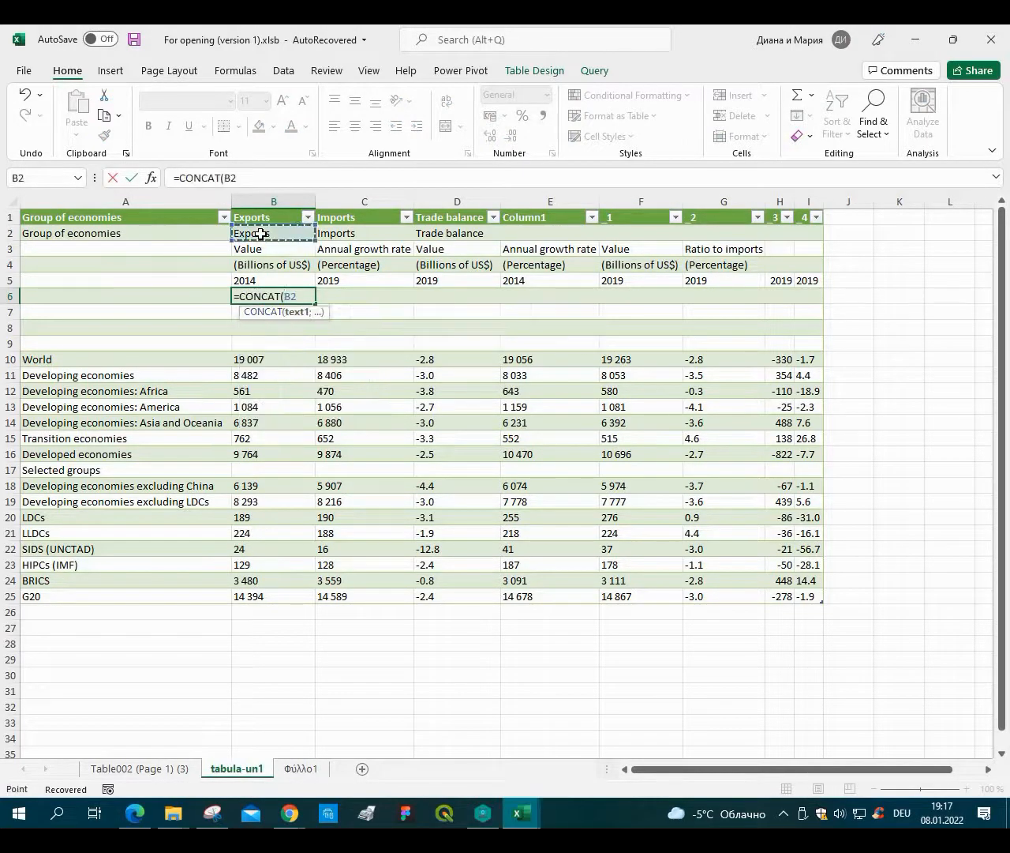
pyautogui.hotkey('alt', 'shift')
pyautogui.write(';')
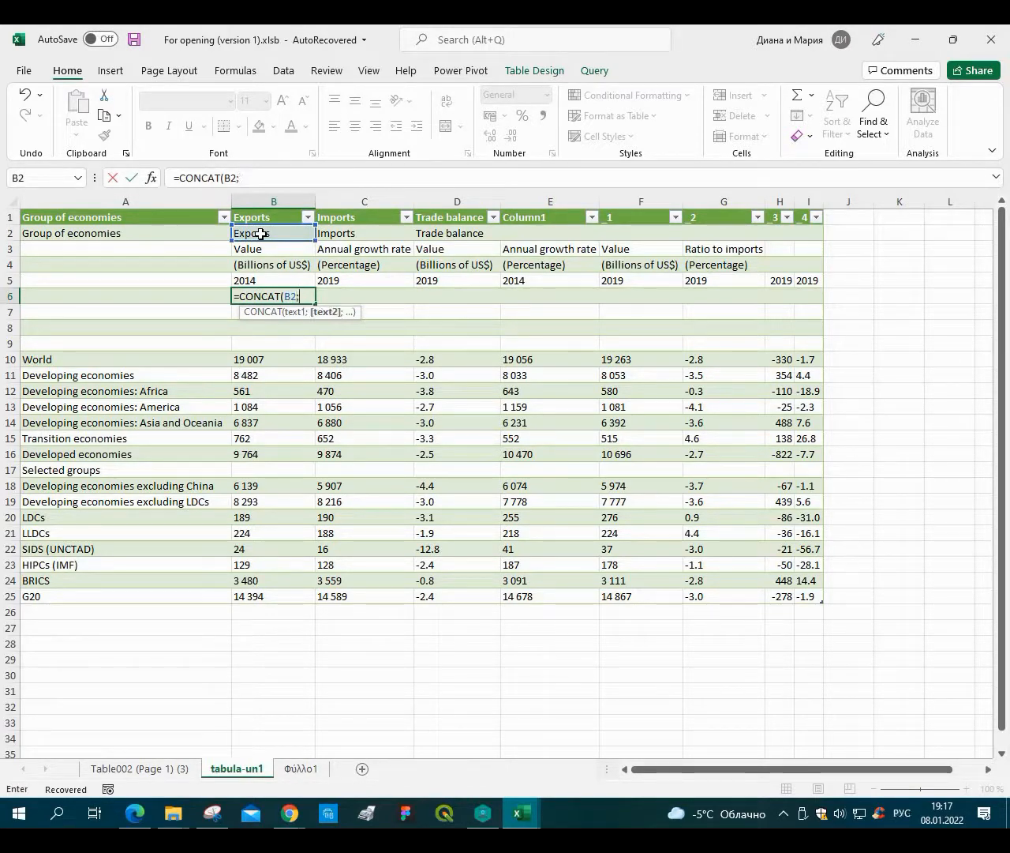
pyautogui.press('Return')
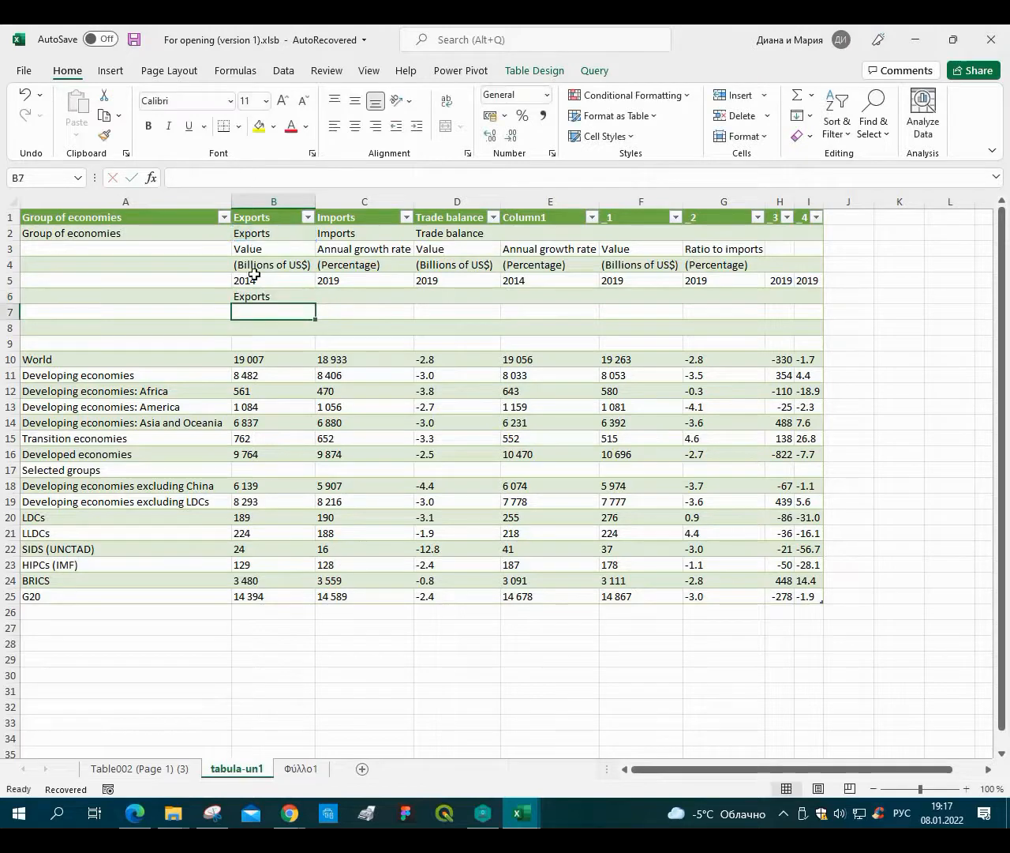
# Fill the B6 concatenation formula down through B9.
pyautogui.click(295, 298)
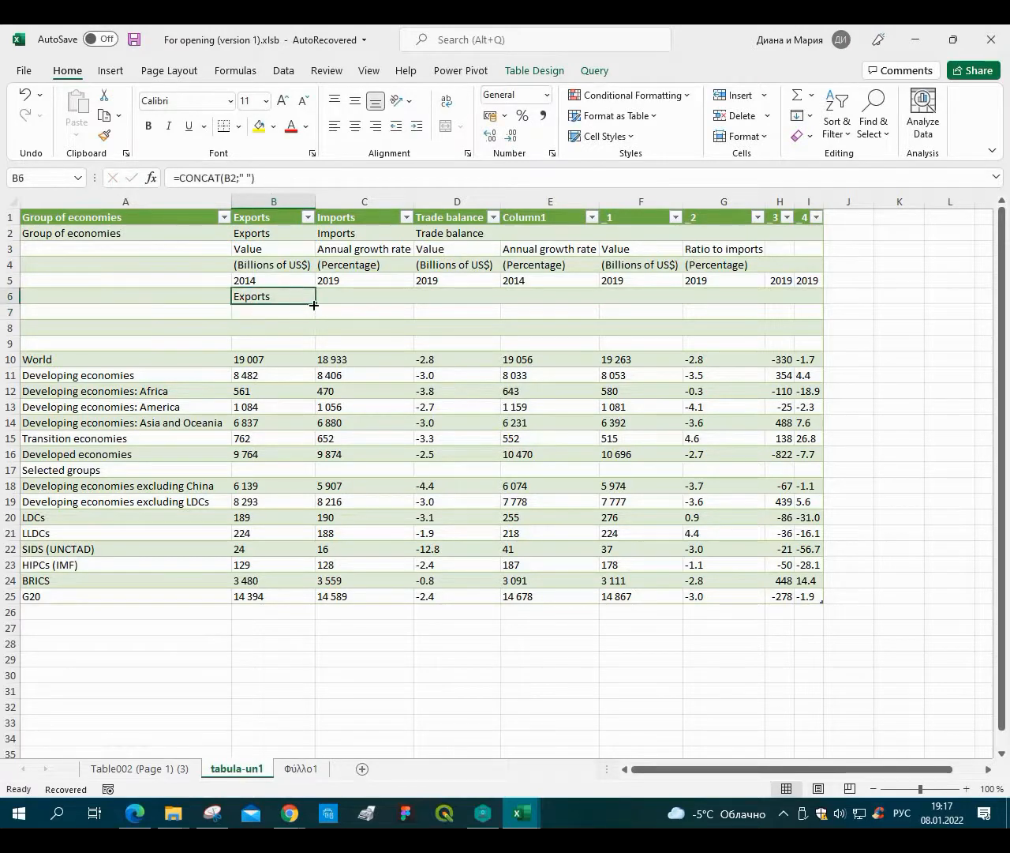
pyautogui.moveTo(315, 303); pyautogui.dragTo(312, 345)
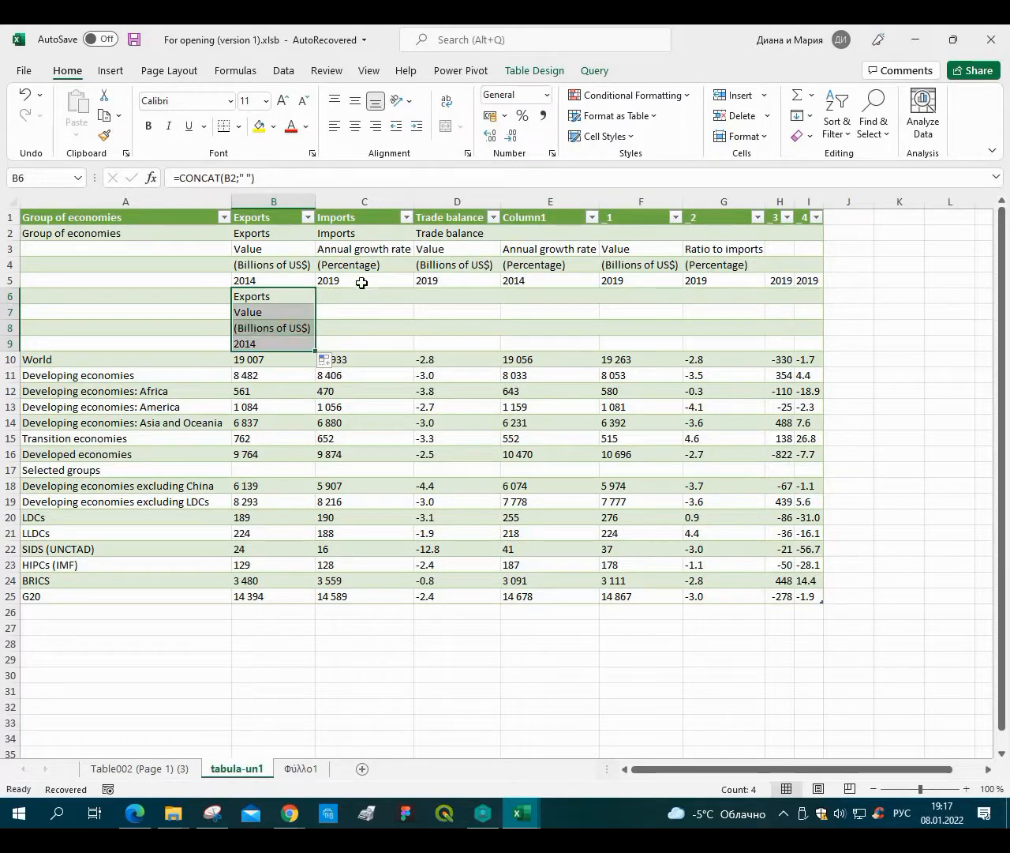
pyautogui.press('Right')
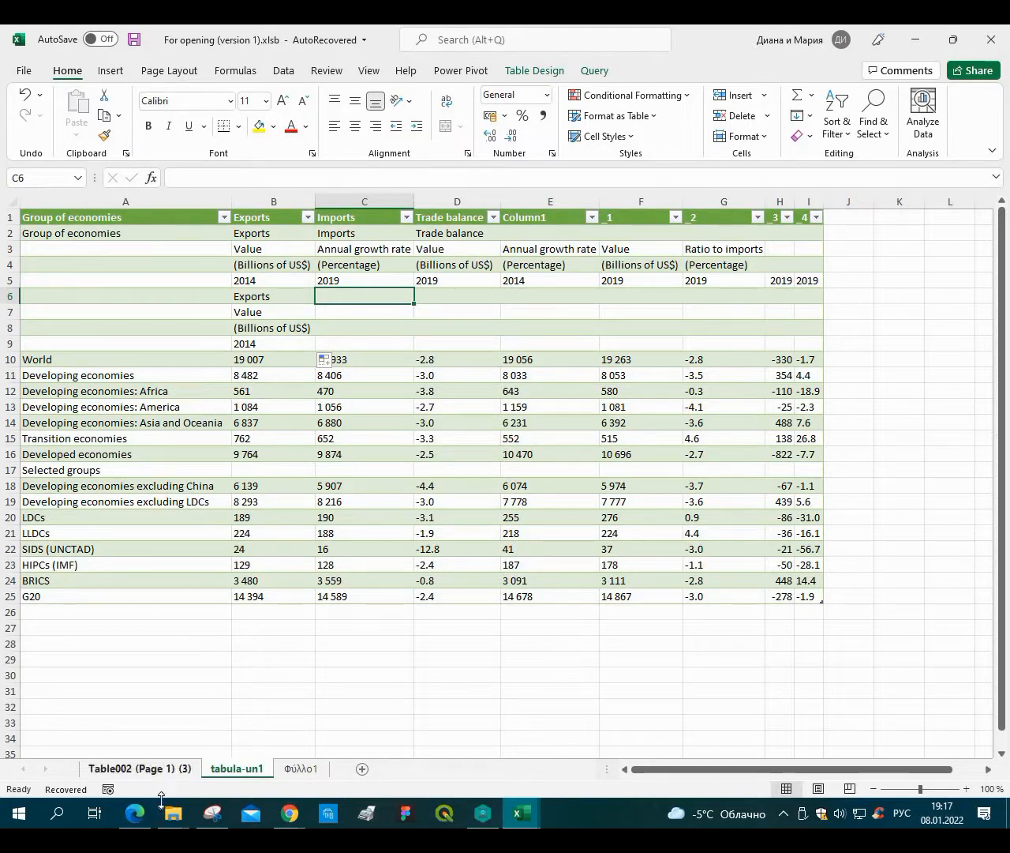
# Open the source file un1.pdf from the Course folder.
pyautogui.click(142, 822)
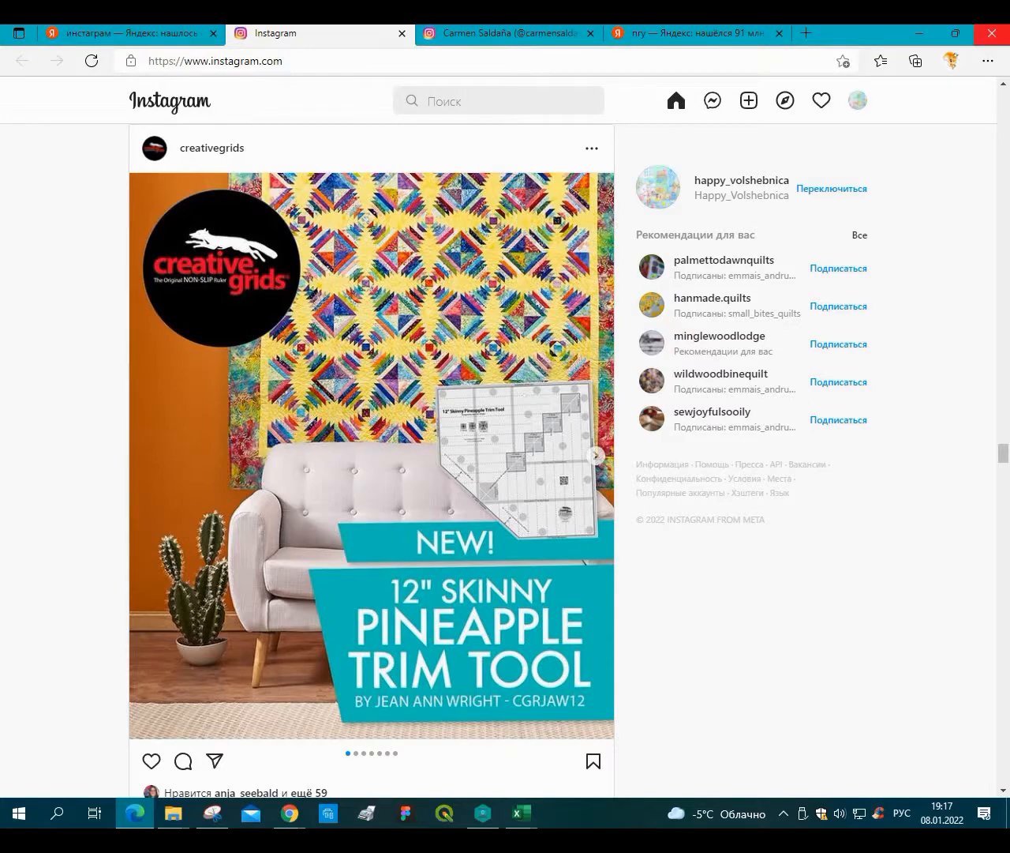
pyautogui.click(139, 820)
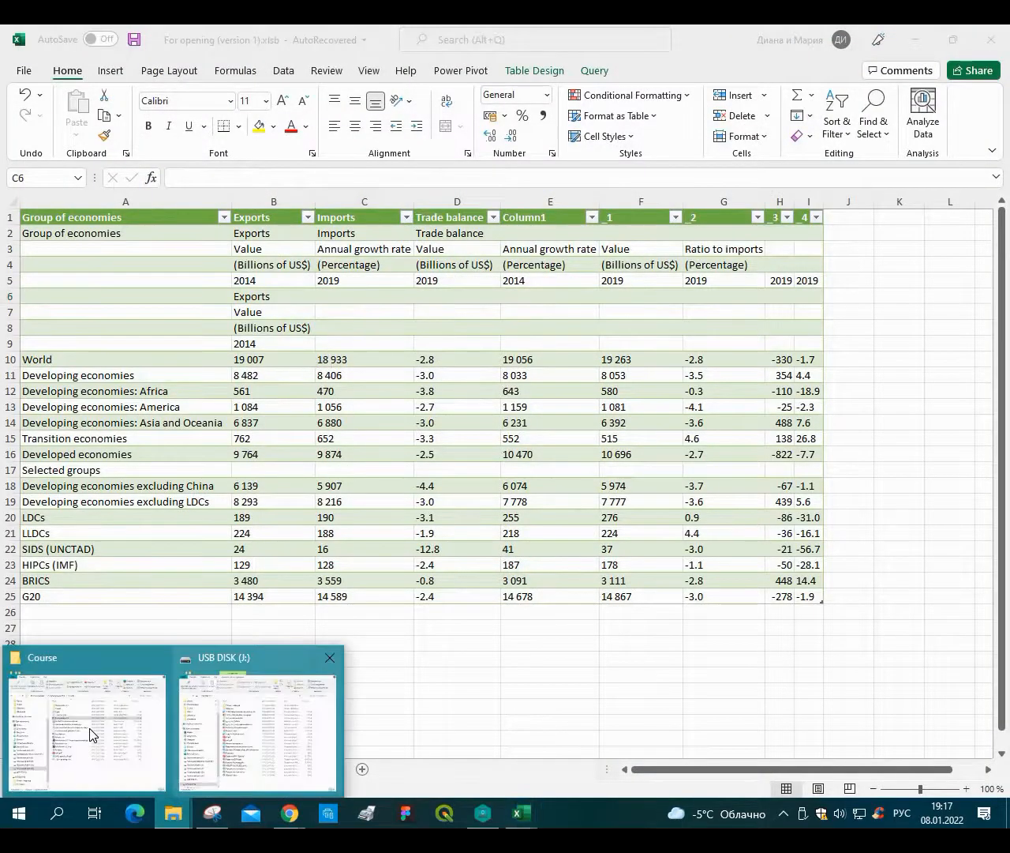
pyautogui.click(90, 733)
pyautogui.doubleClick(416, 451)
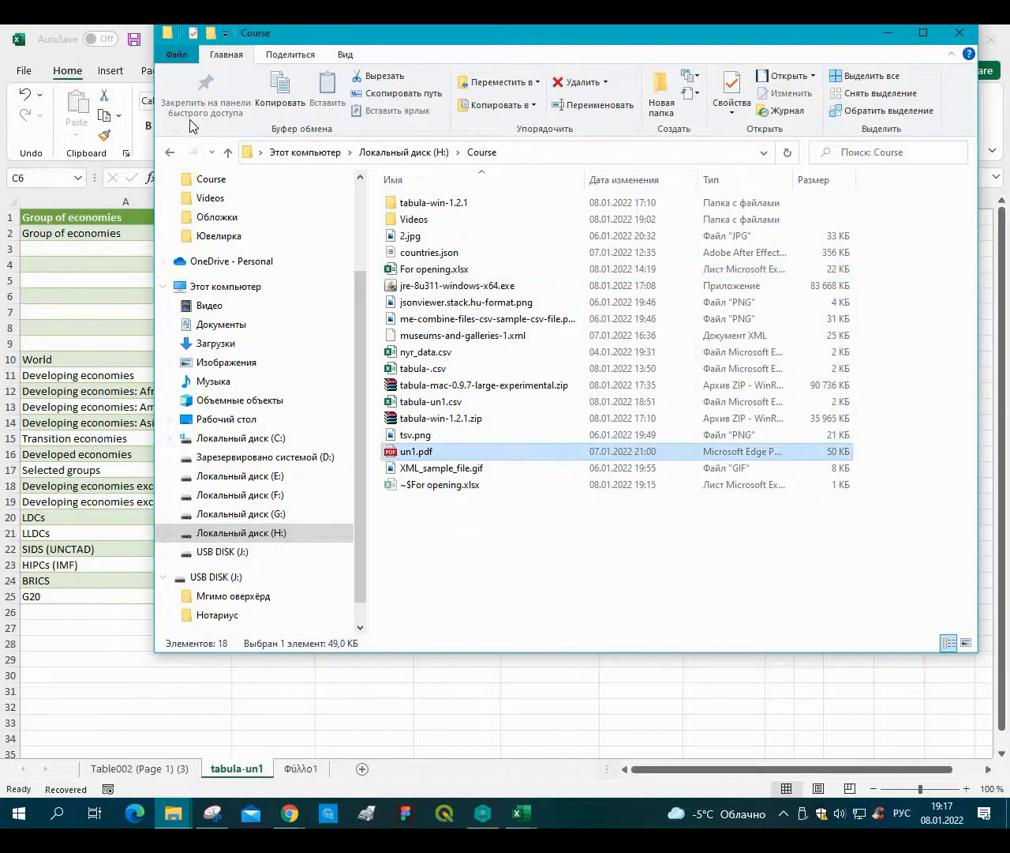
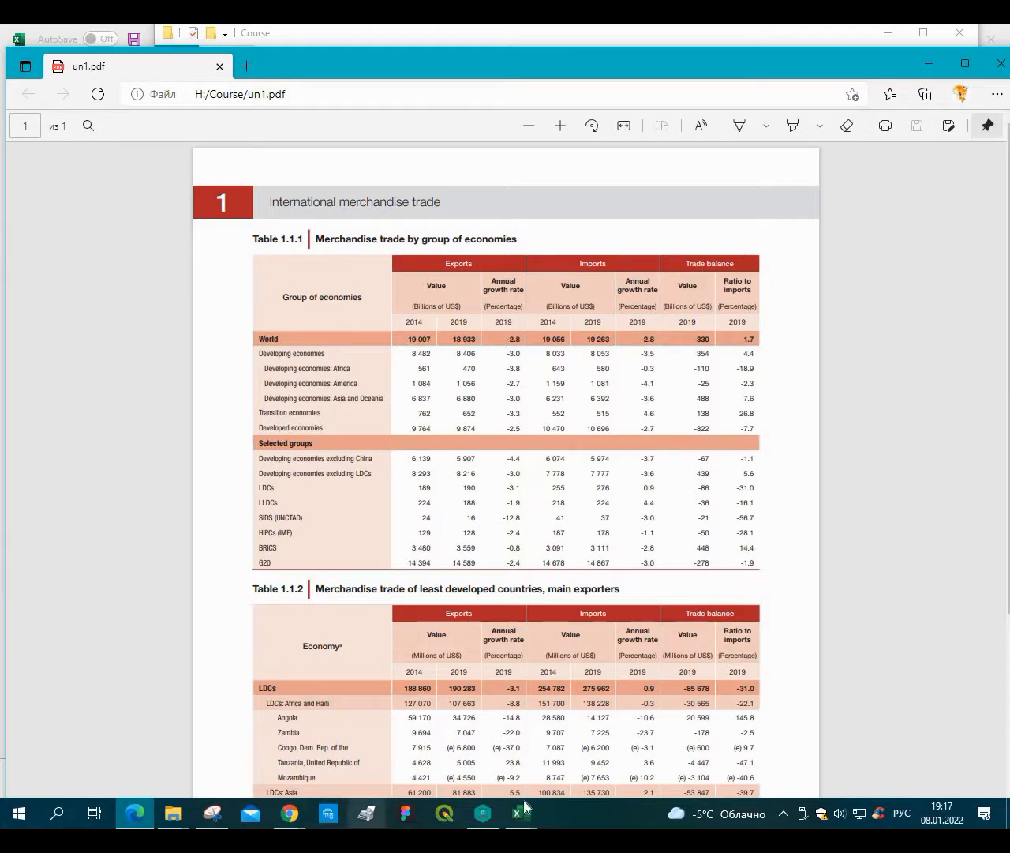
# Move the Imports and Trade balance group labels in row 2 to E2 and G2.
pyautogui.moveTo(521, 814)
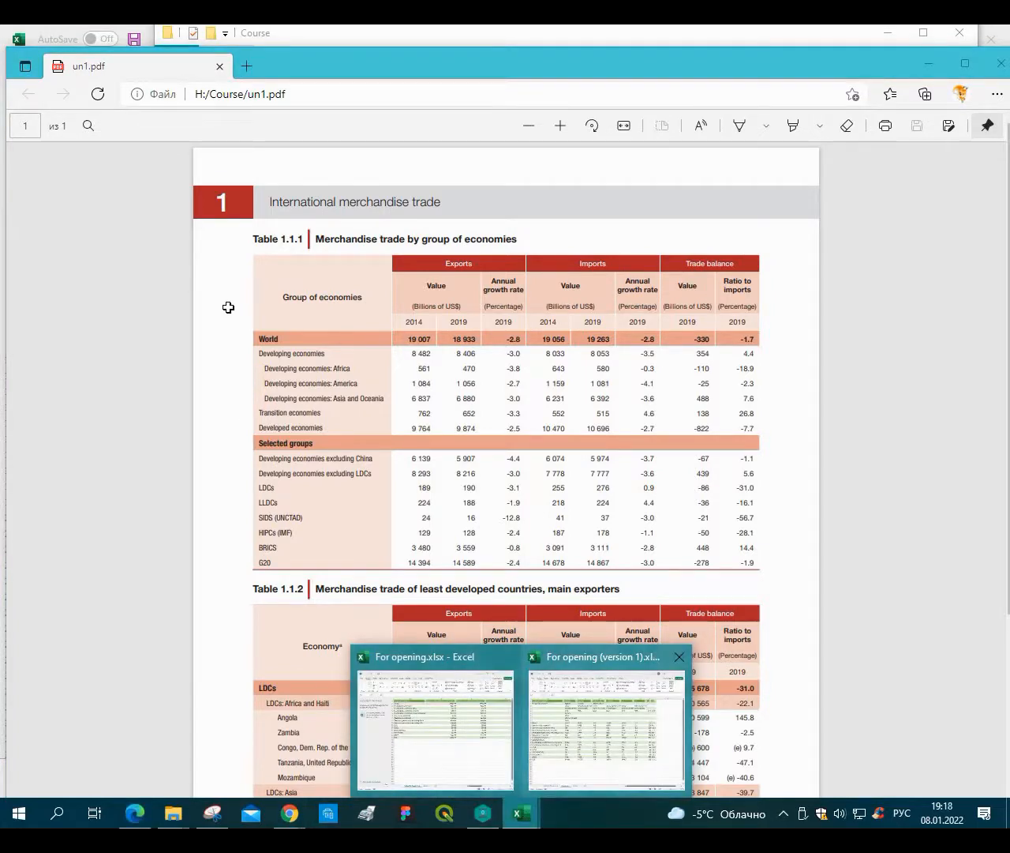
pyautogui.click(580, 730)
pyautogui.moveTo(375, 233); pyautogui.dragTo(473, 231)
pyautogui.hotkey('ctrl', 'c')
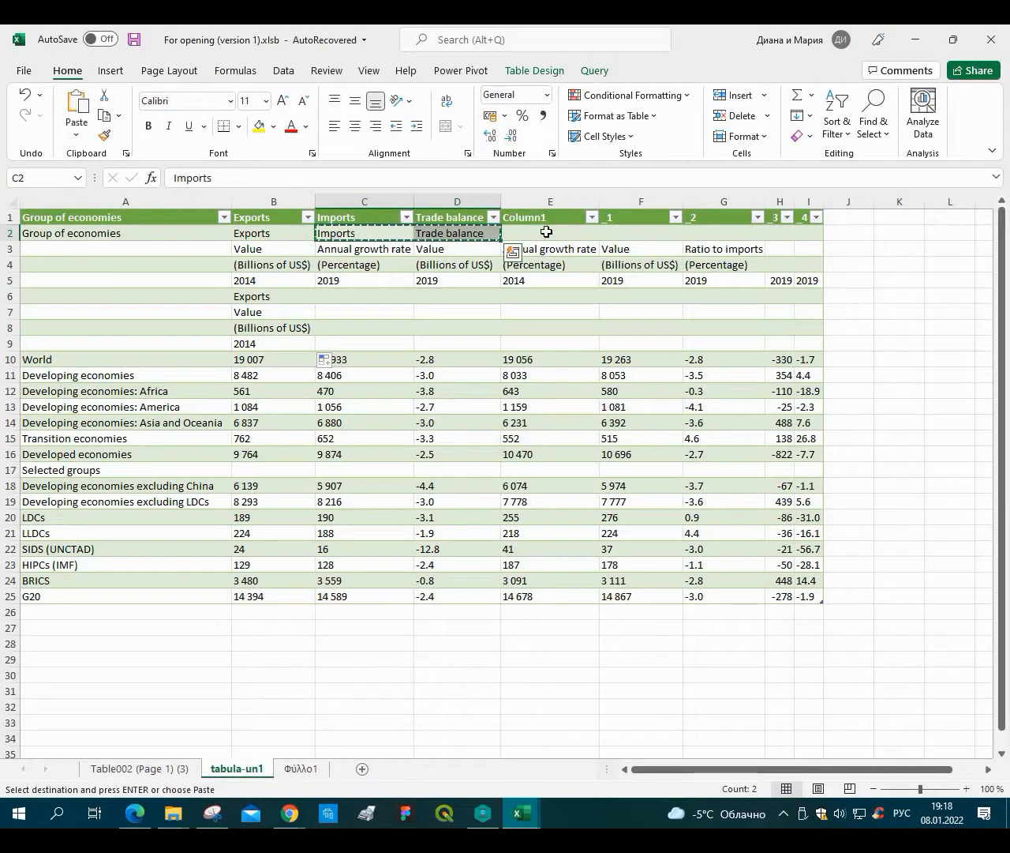
pyautogui.click(547, 231)
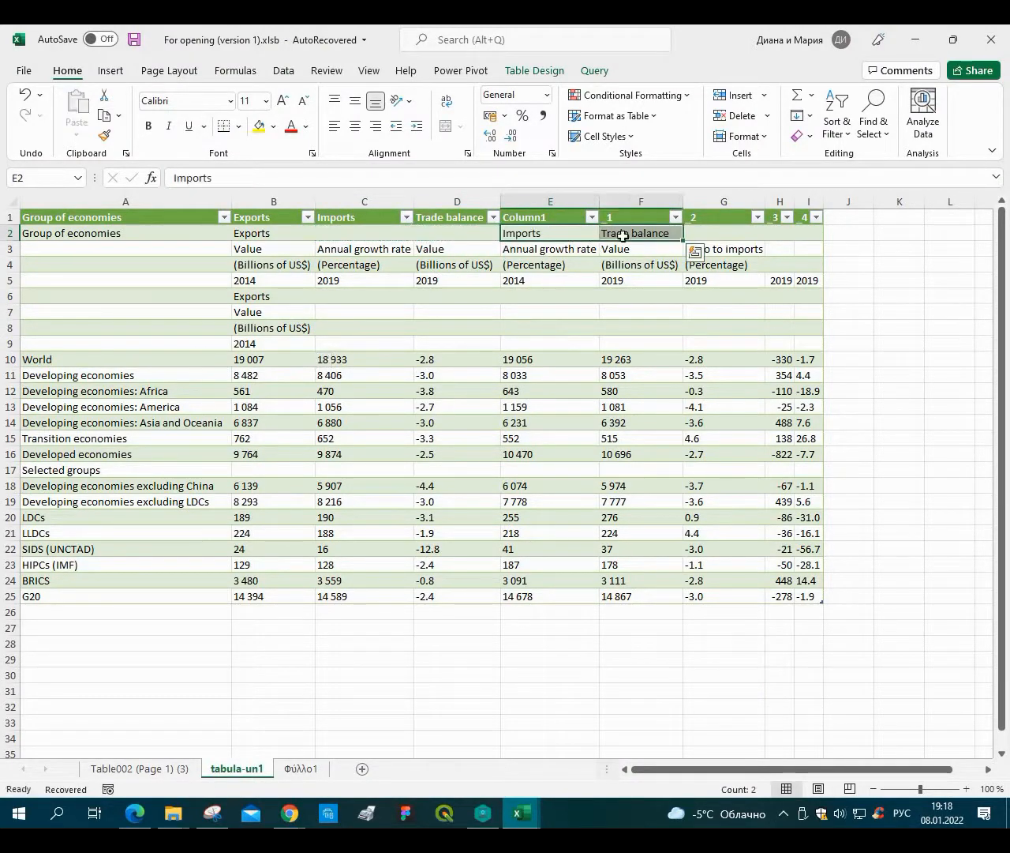
pyautogui.hotkey('ctrl', 'v')
pyautogui.click(666, 235)
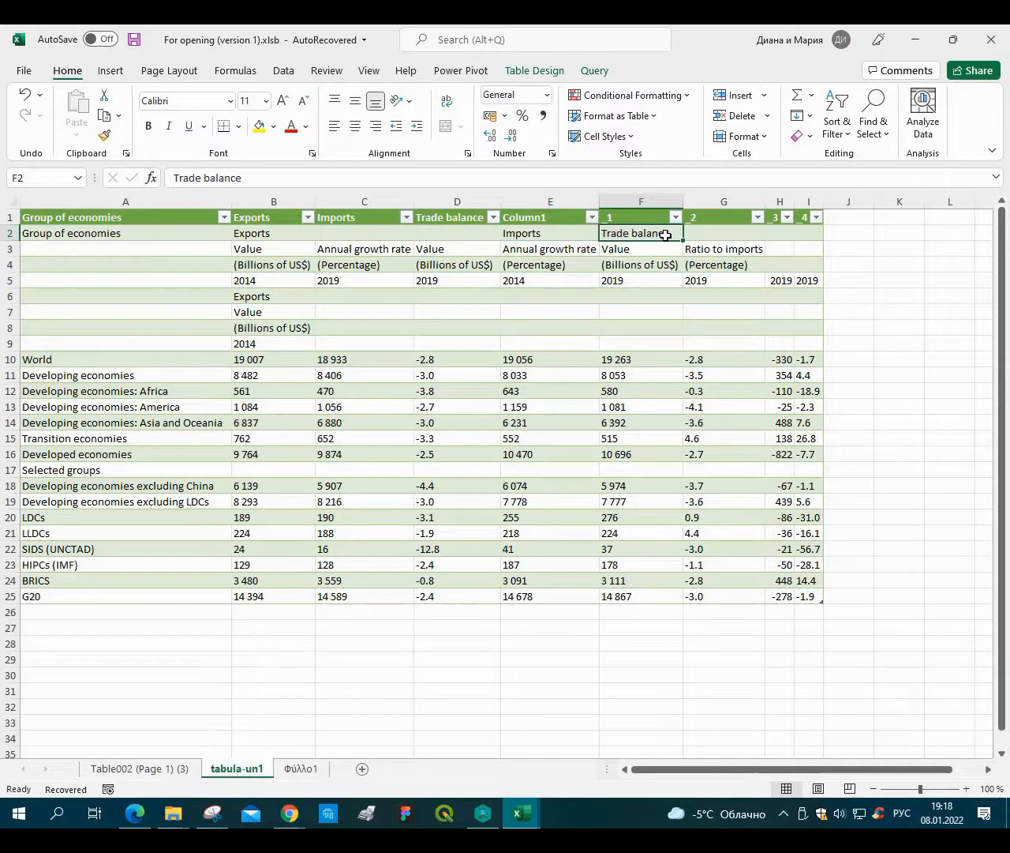
pyautogui.hotkey('ctrl', 'c')
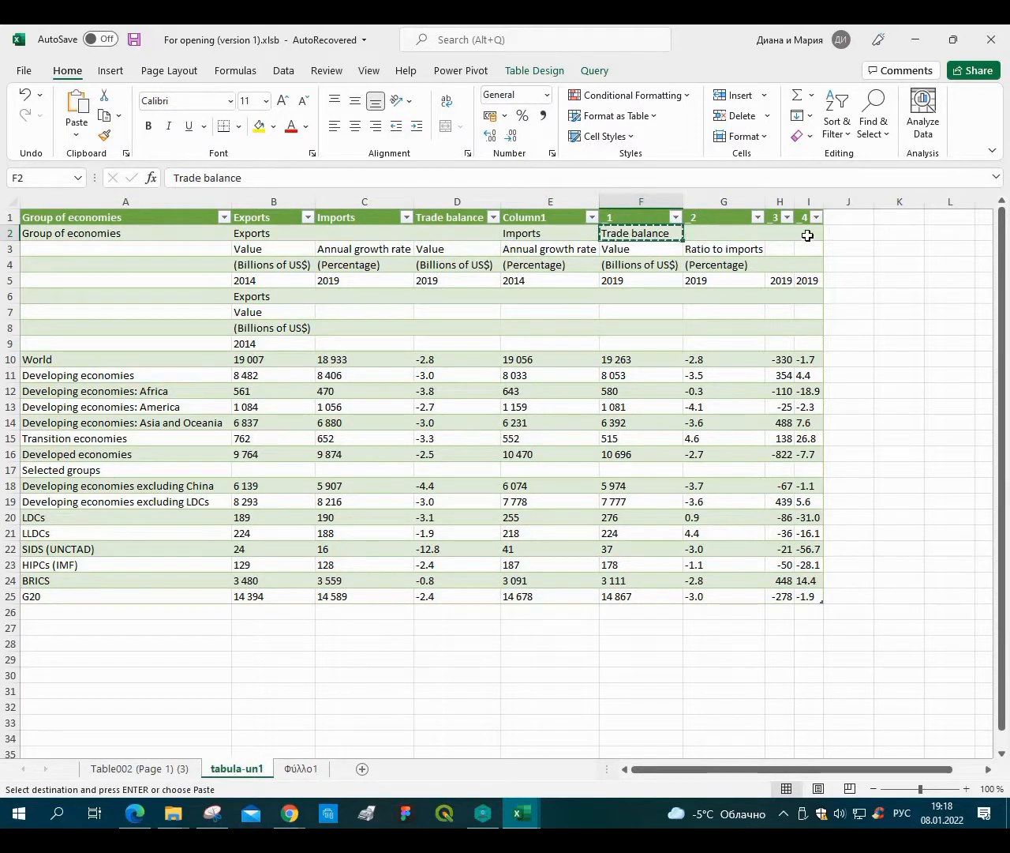
pyautogui.press('Right')
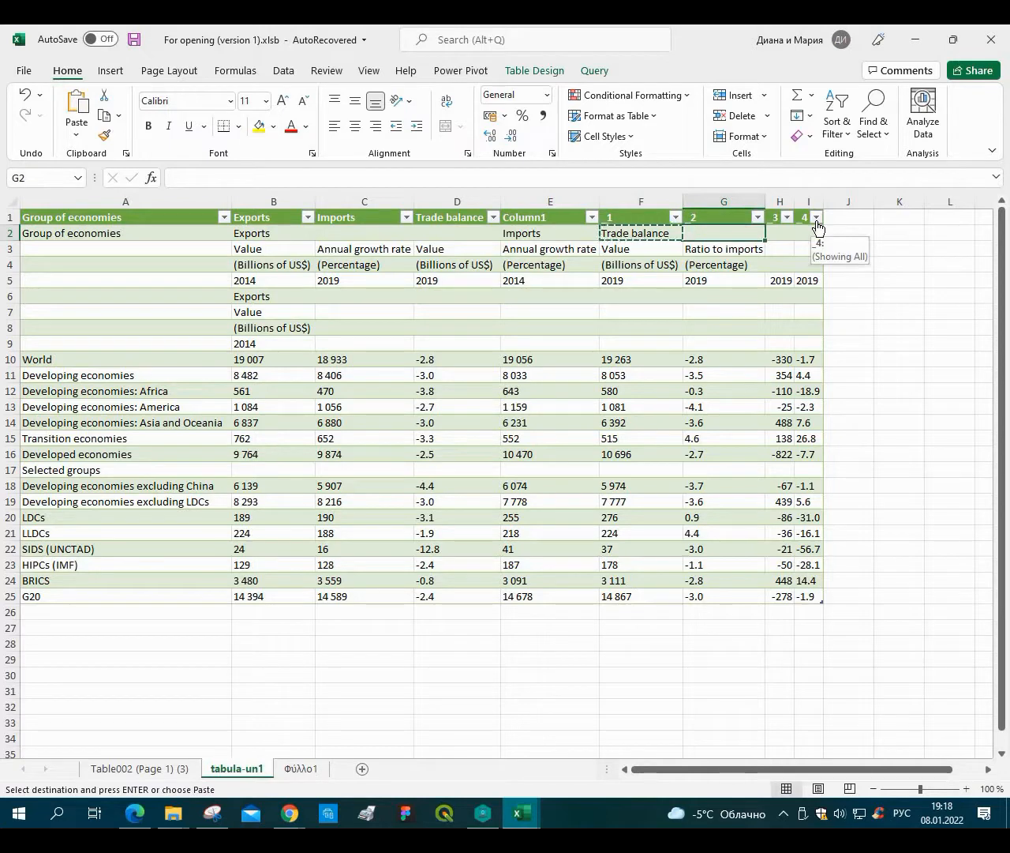
pyautogui.hotkey('ctrl', 'v')
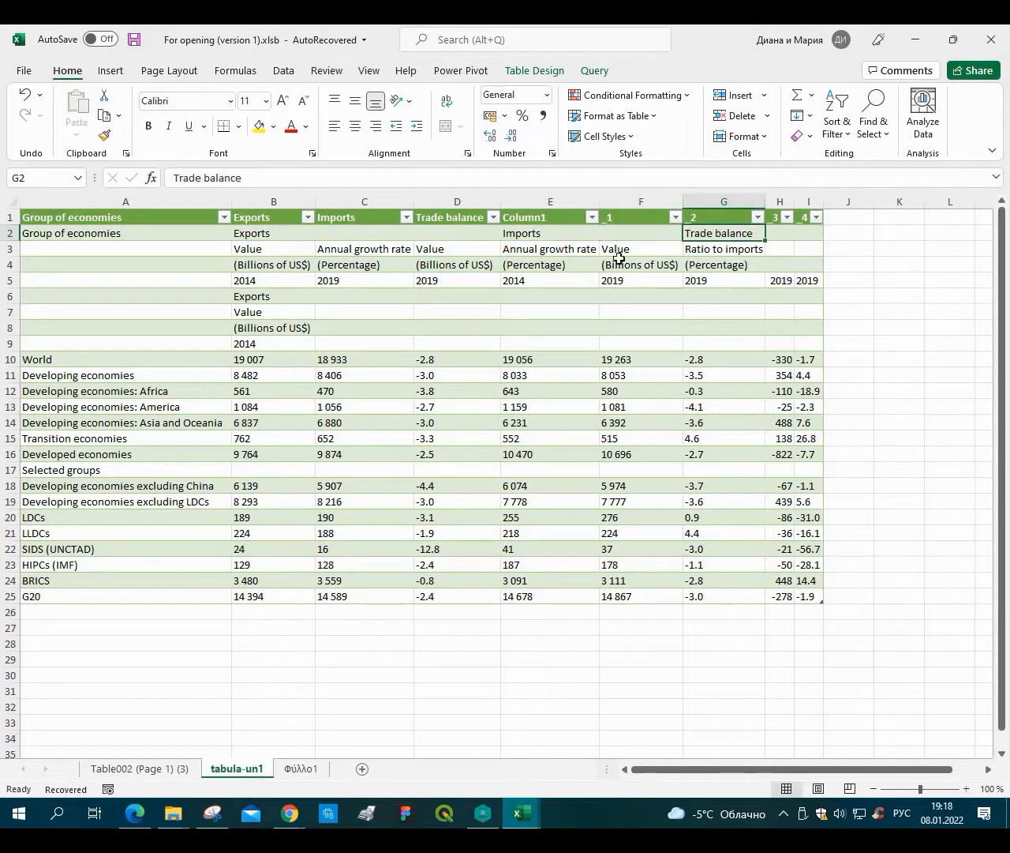
# Shift the row 3 subheaders in C3:G3 one column right and fill 'Value' into C3.
pyautogui.click(351, 247)
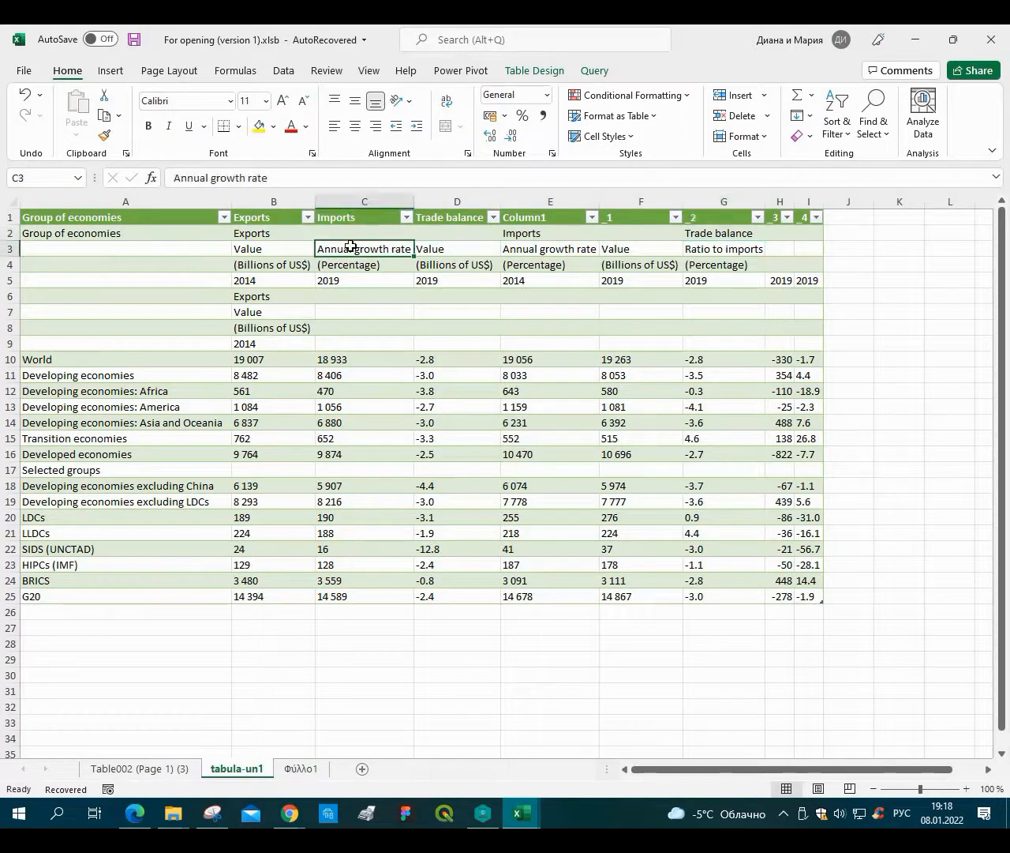
pyautogui.keyDown('shift'); pyautogui.click(699, 250); pyautogui.keyUp('shift')
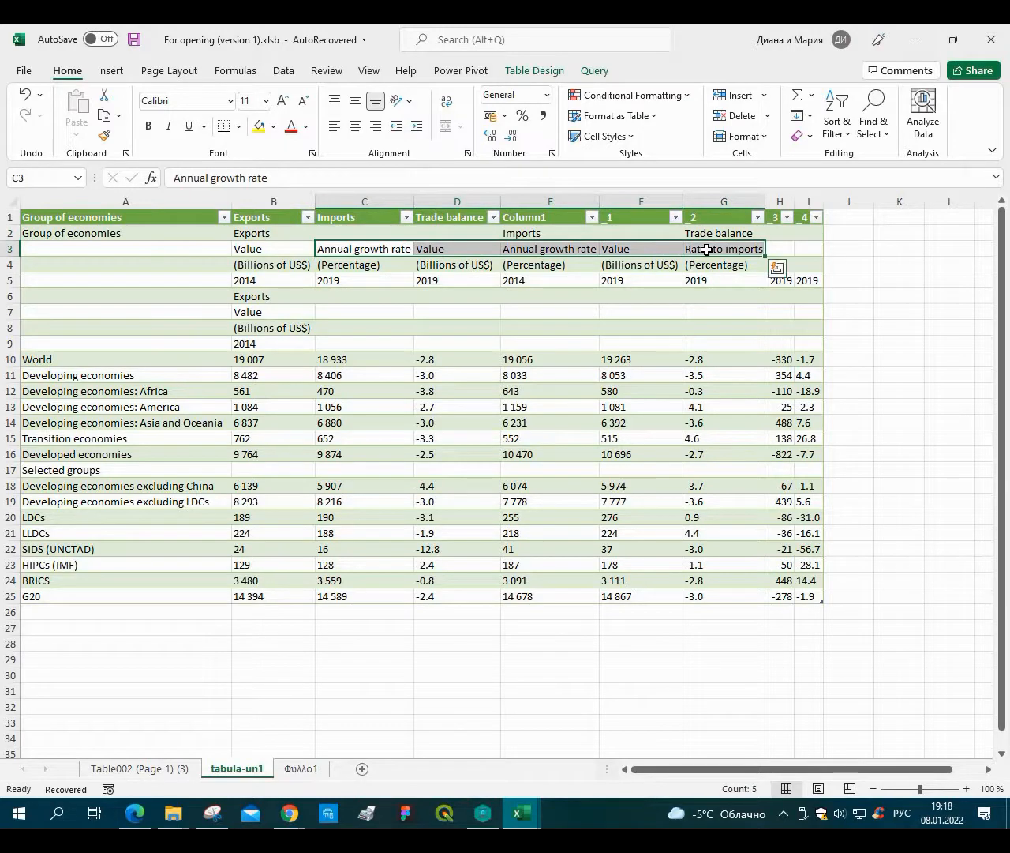
pyautogui.hotkey('ctrl', 'c')
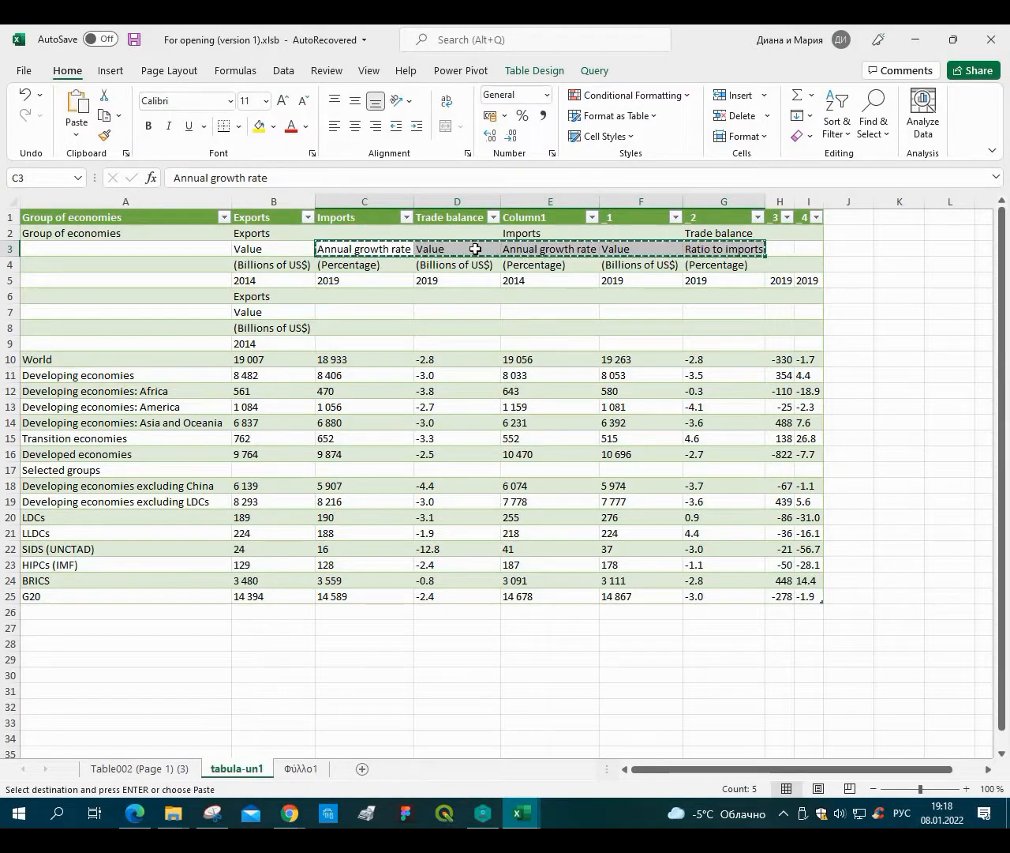
pyautogui.click(475, 250)
pyautogui.press('Return')
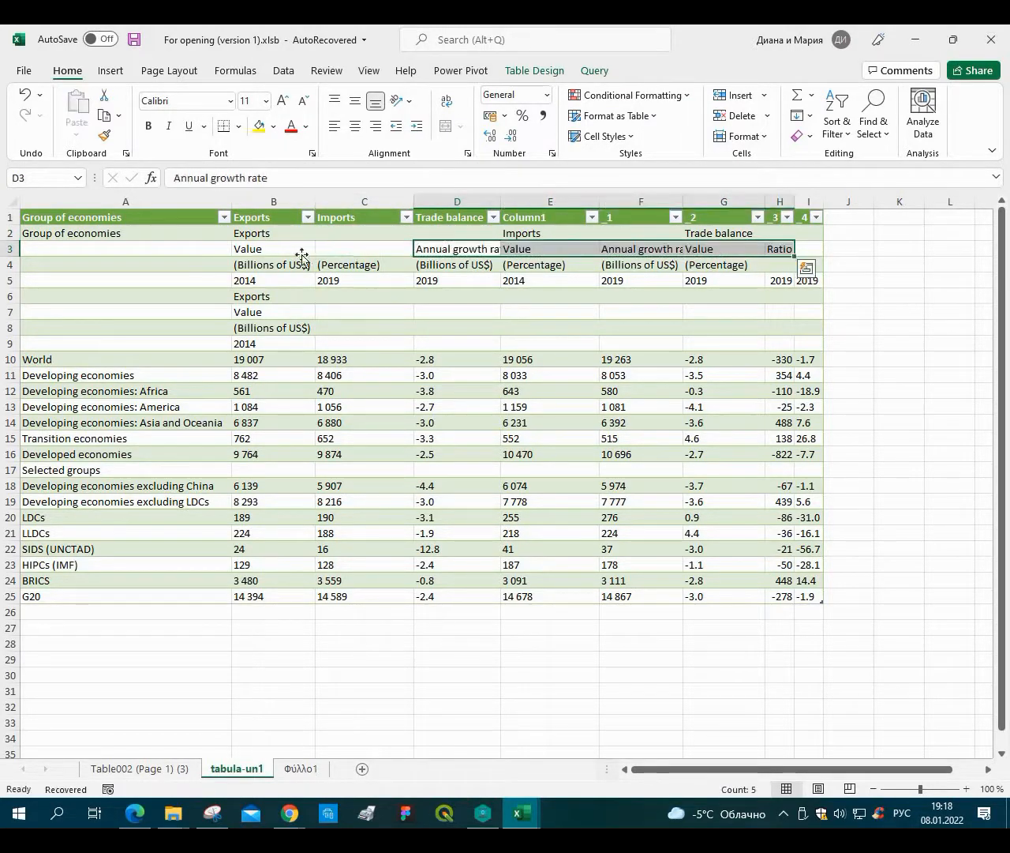
pyautogui.click(310, 252)
pyautogui.moveTo(315, 255); pyautogui.dragTo(395, 254)
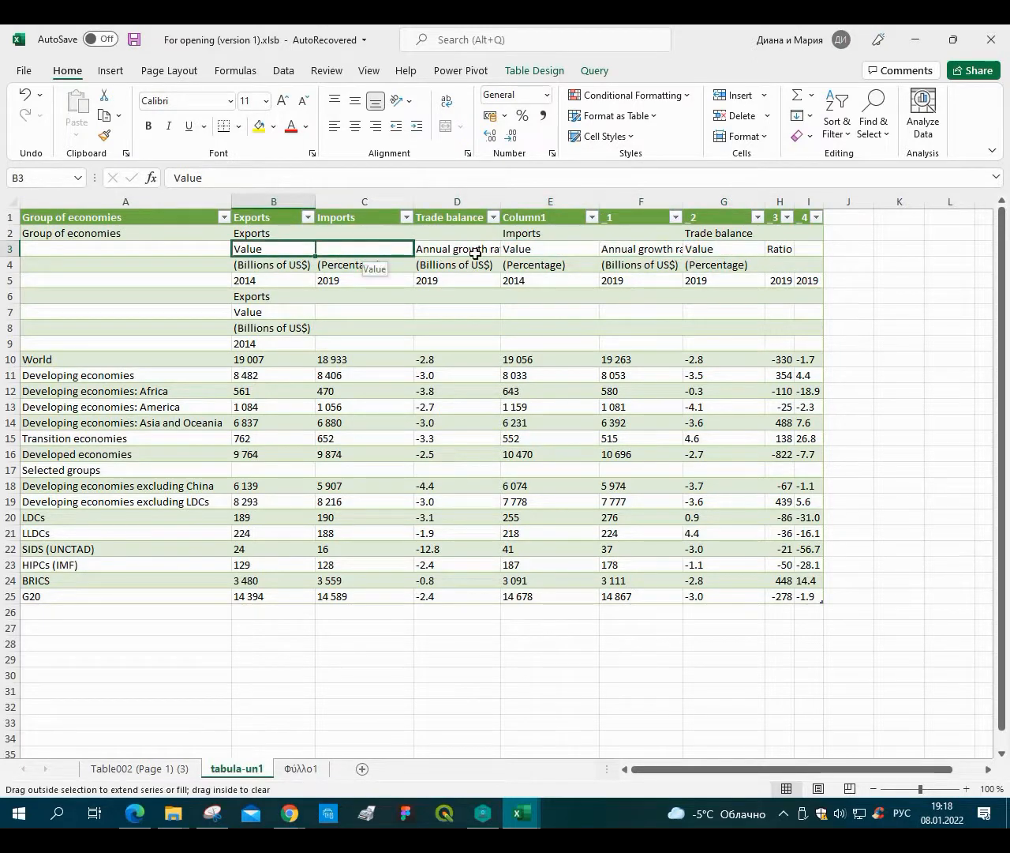
# Shift the F3:H3 subheaders one column right and fill 'Value' into F3.
pyautogui.click(478, 250)
pyautogui.click(534, 248)
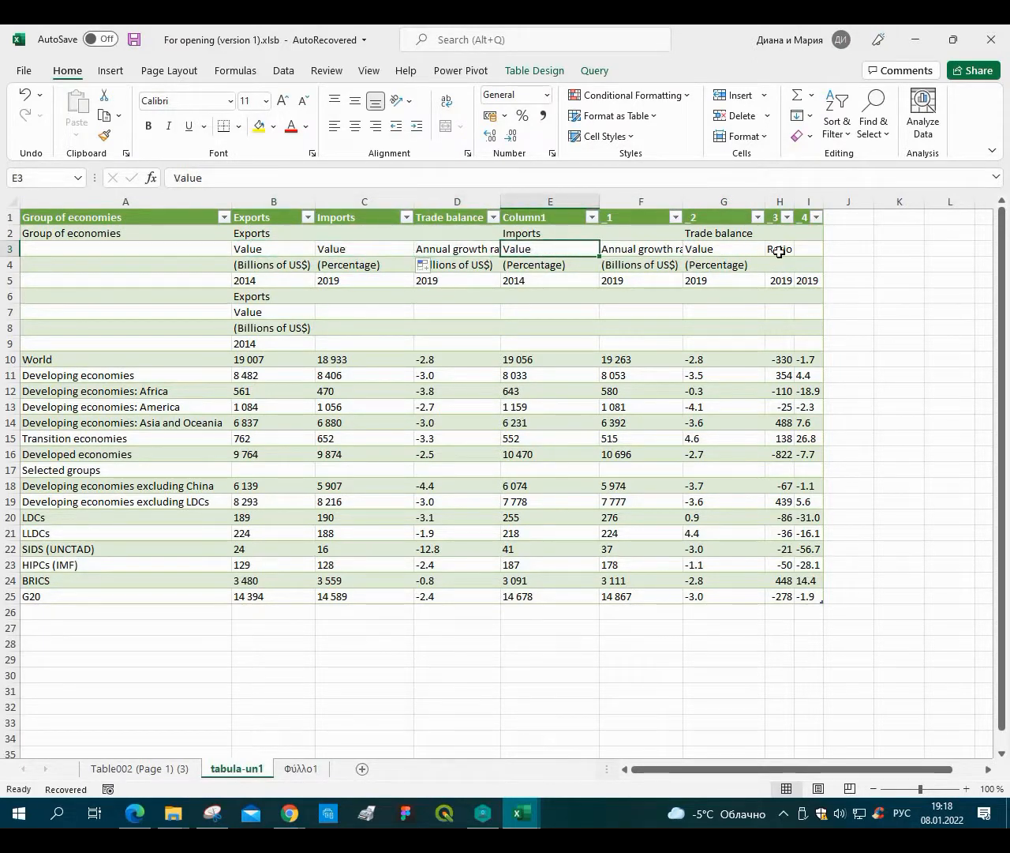
pyautogui.moveTo(632, 249); pyautogui.dragTo(763, 248)
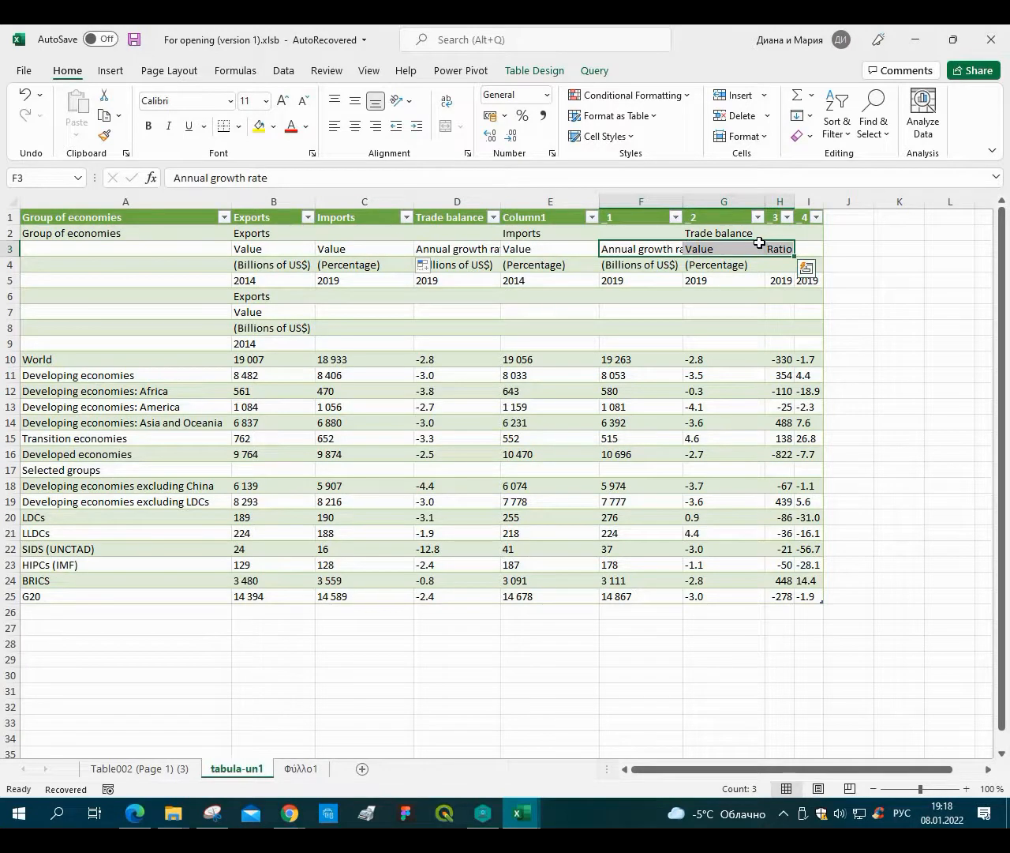
pyautogui.hotkey('ctrl', 'c')
pyautogui.click(733, 247)
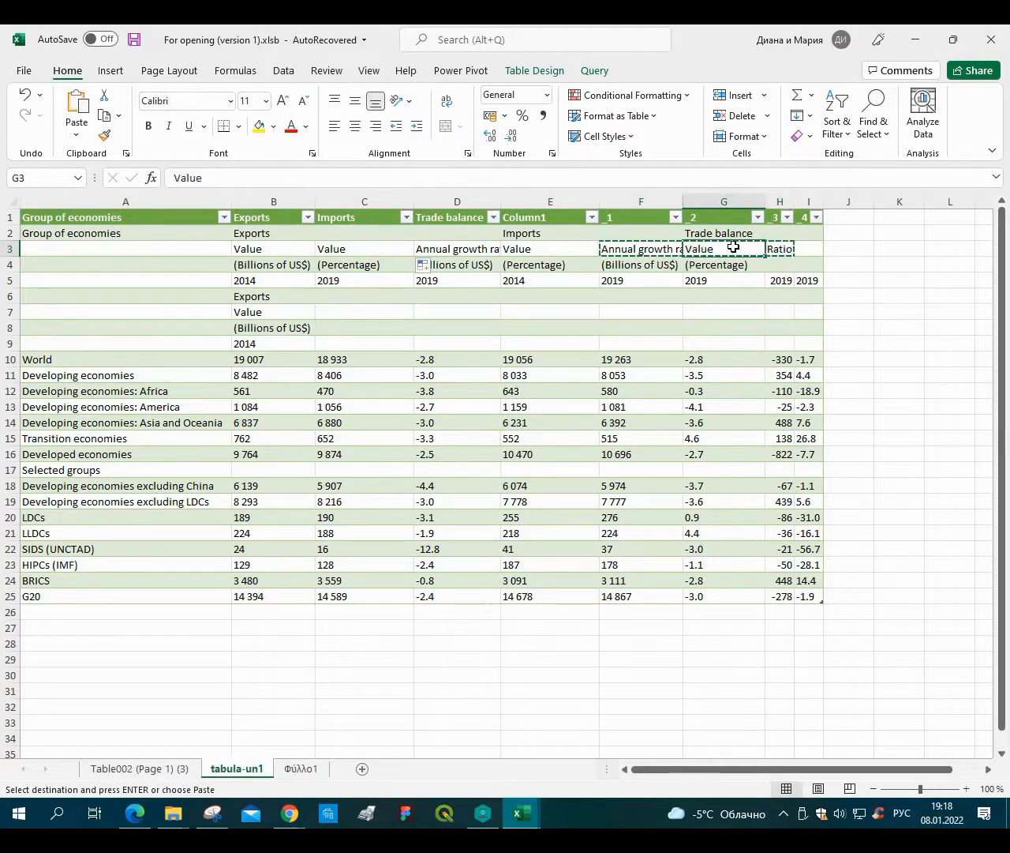
pyautogui.hotkey('ctrl', 'v')
pyautogui.click(600, 255)
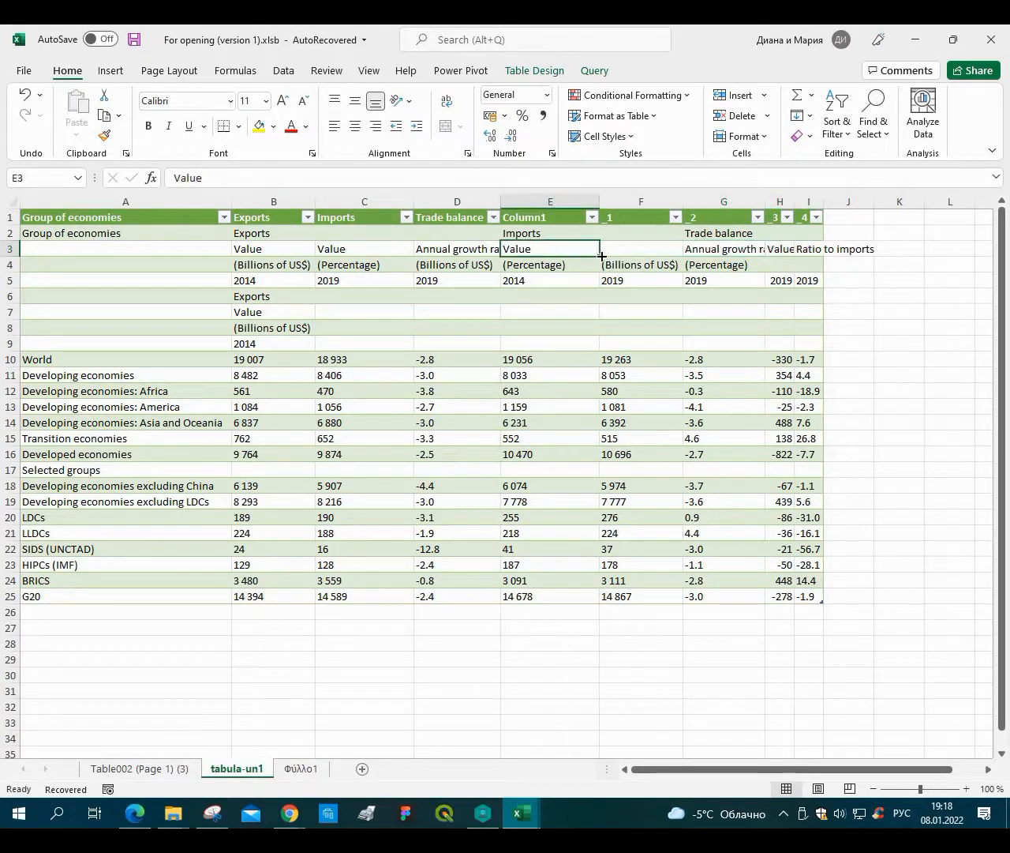
pyautogui.moveTo(600, 256); pyautogui.dragTo(657, 254)
# Shift the row 4 units in C4:G4 one column right and fill '(Billions of US$)' into C4.
pyautogui.click(451, 256)
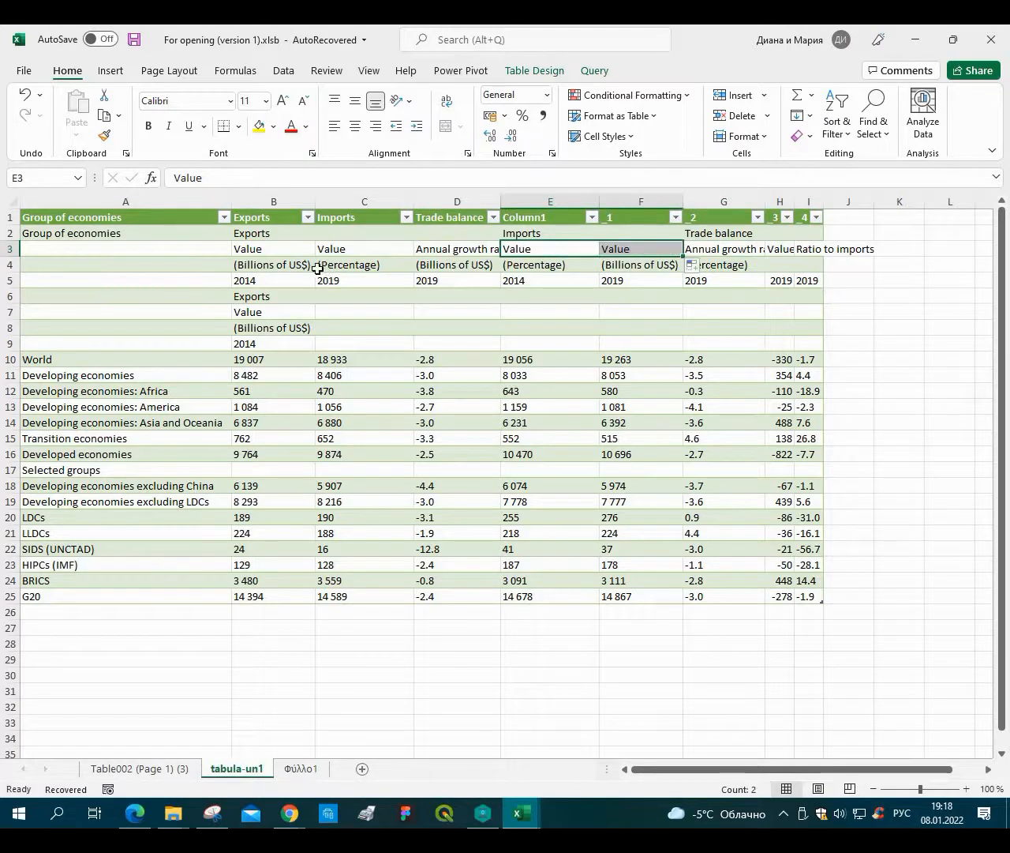
pyautogui.moveTo(348, 264); pyautogui.dragTo(710, 264)
pyautogui.hotkey('ctrl', 'c')
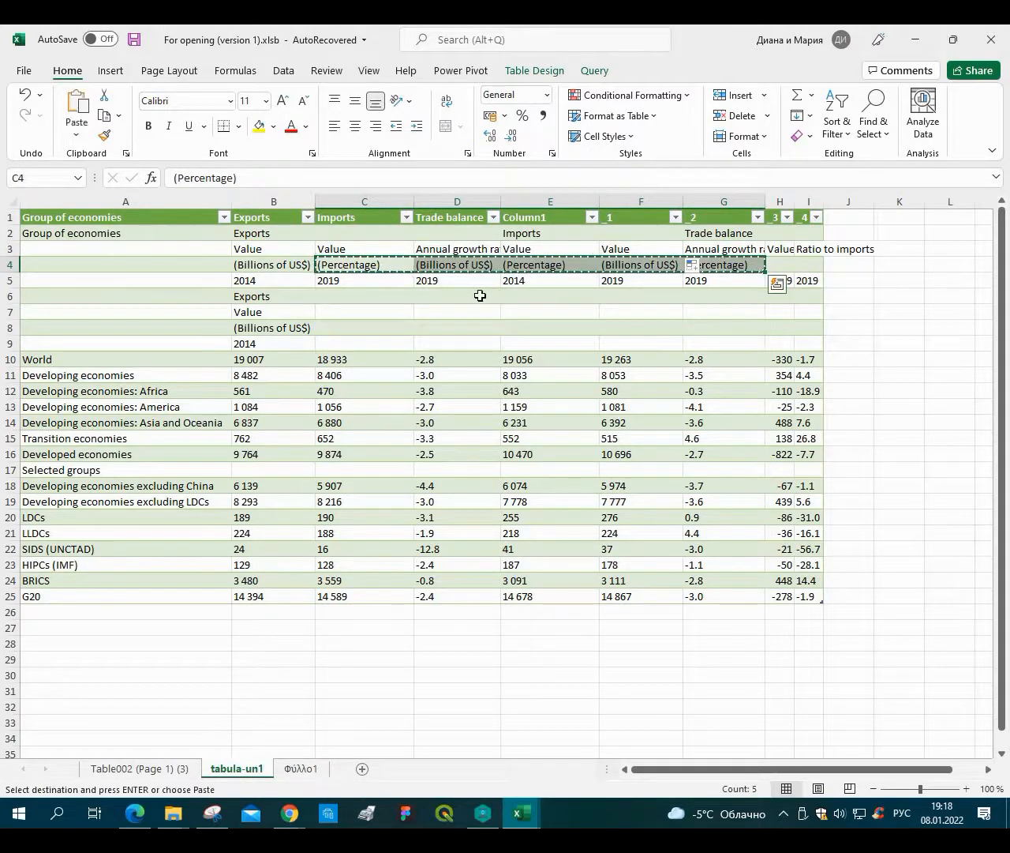
pyautogui.click(461, 262)
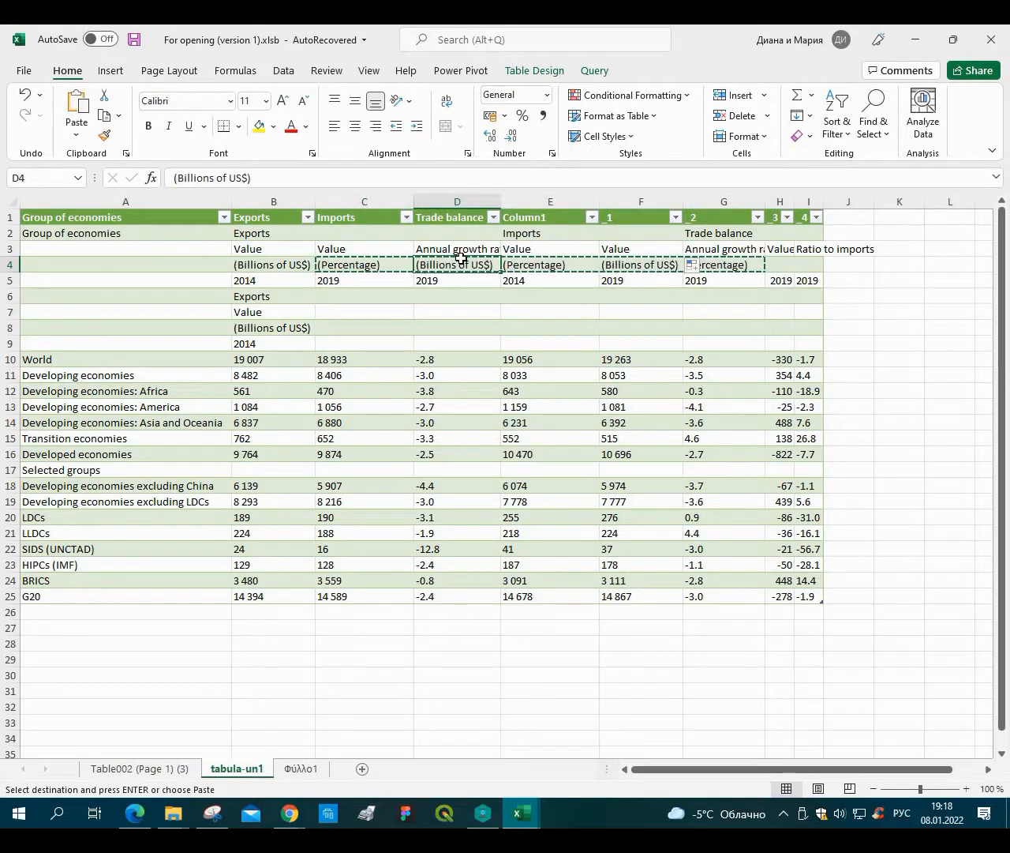
pyautogui.hotkey('ctrl', 'v')
pyautogui.click(313, 271)
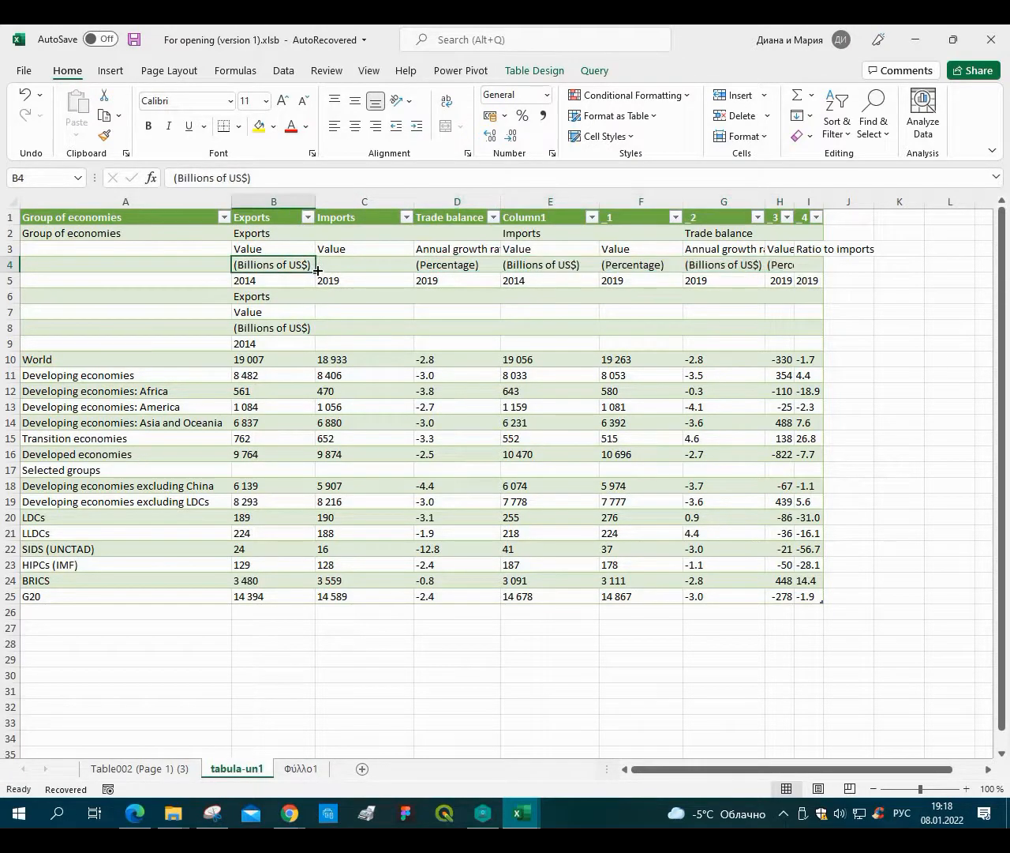
pyautogui.moveTo(315, 272); pyautogui.dragTo(389, 274)
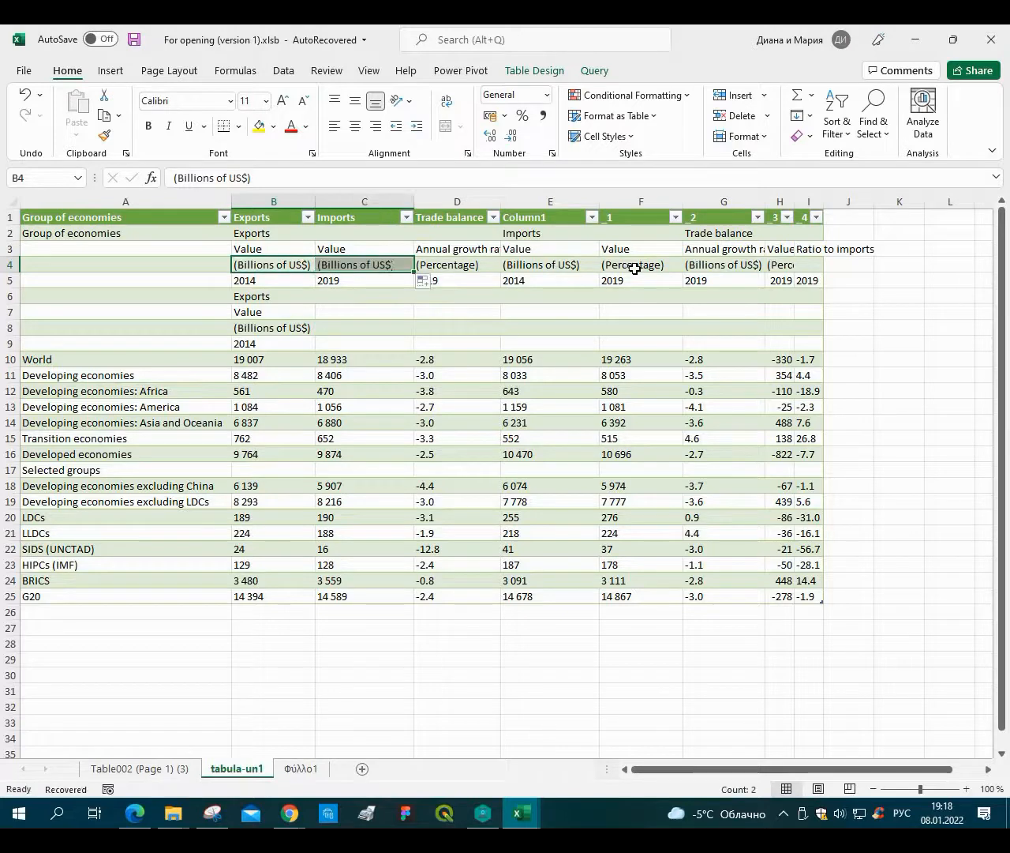
# Shift the F4:H4 units one column right and fill '(Billions of US$)' into F4.
pyautogui.click(553, 268)
pyautogui.click(636, 267)
pyautogui.moveTo(736, 265); pyautogui.dragTo(665, 265)
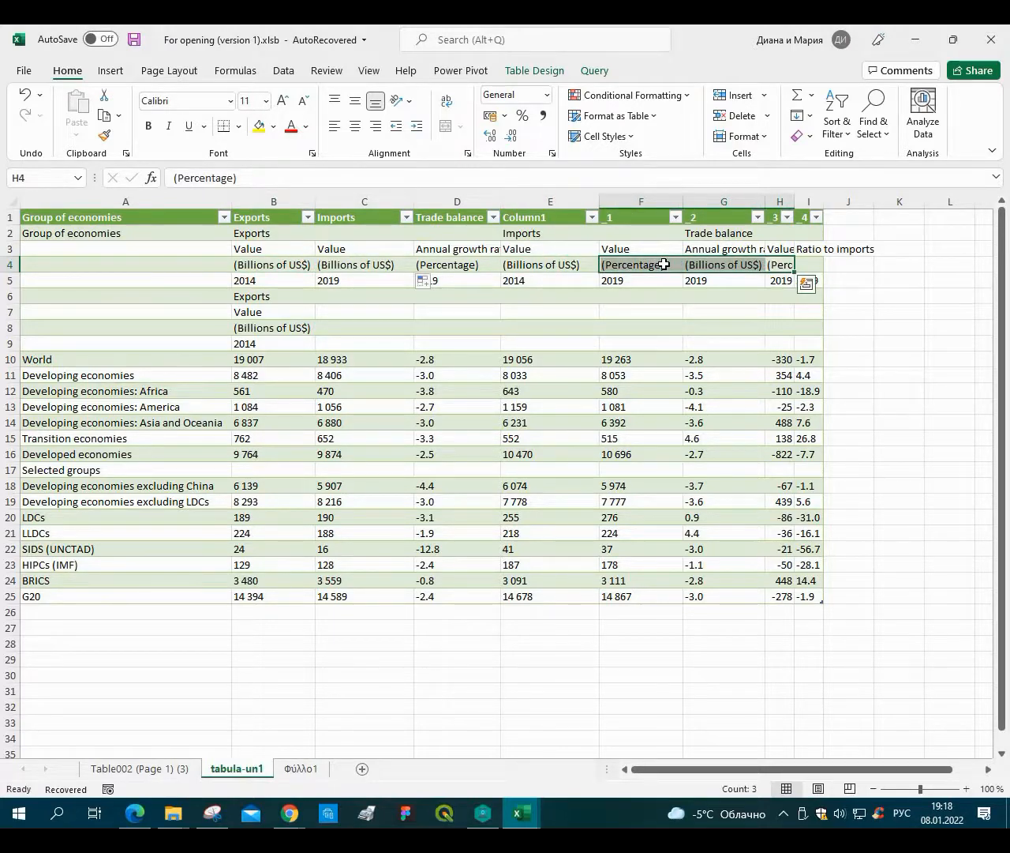
pyautogui.hotkey('ctrl', 'c')
pyautogui.click(706, 265)
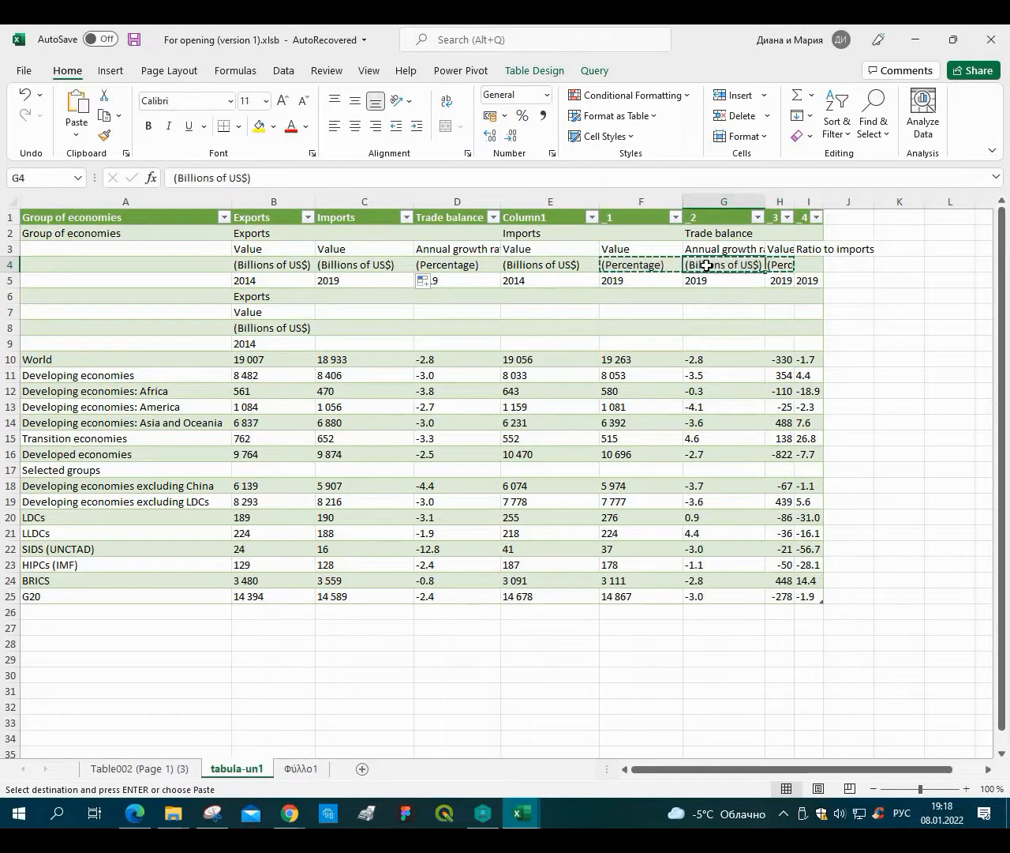
pyautogui.hotkey('ctrl', 'v')
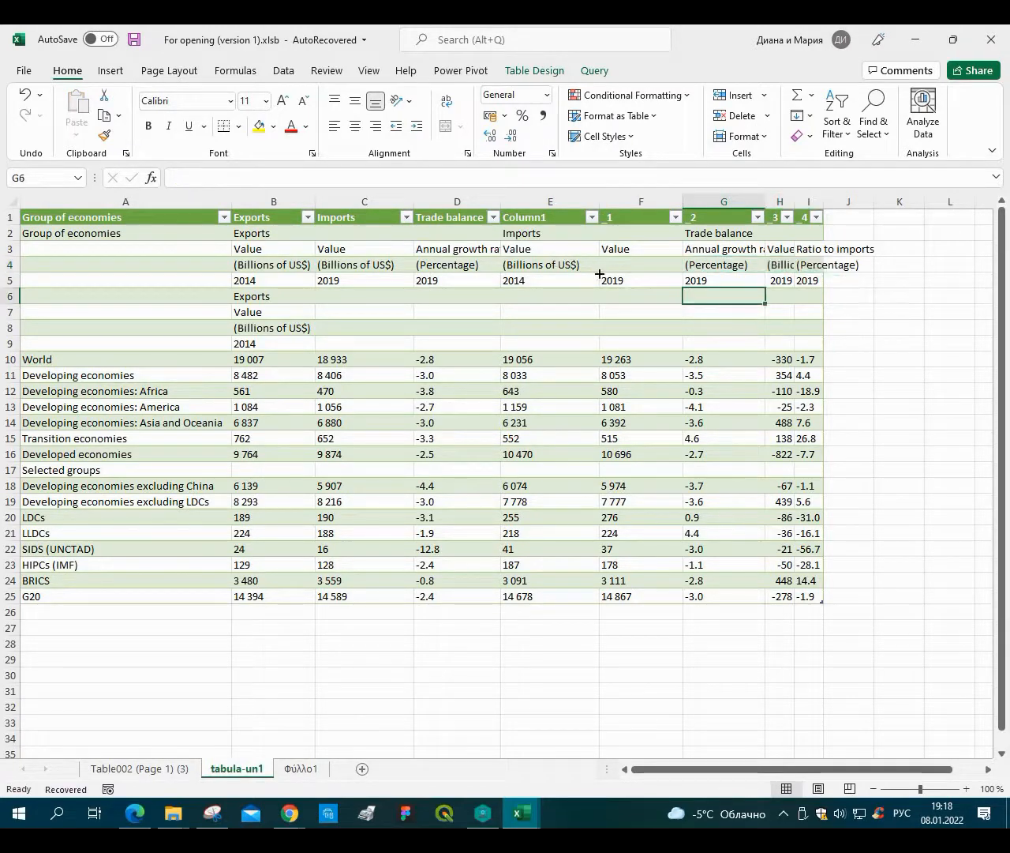
pyautogui.click(592, 265)
pyautogui.moveTo(600, 272); pyautogui.dragTo(645, 269)
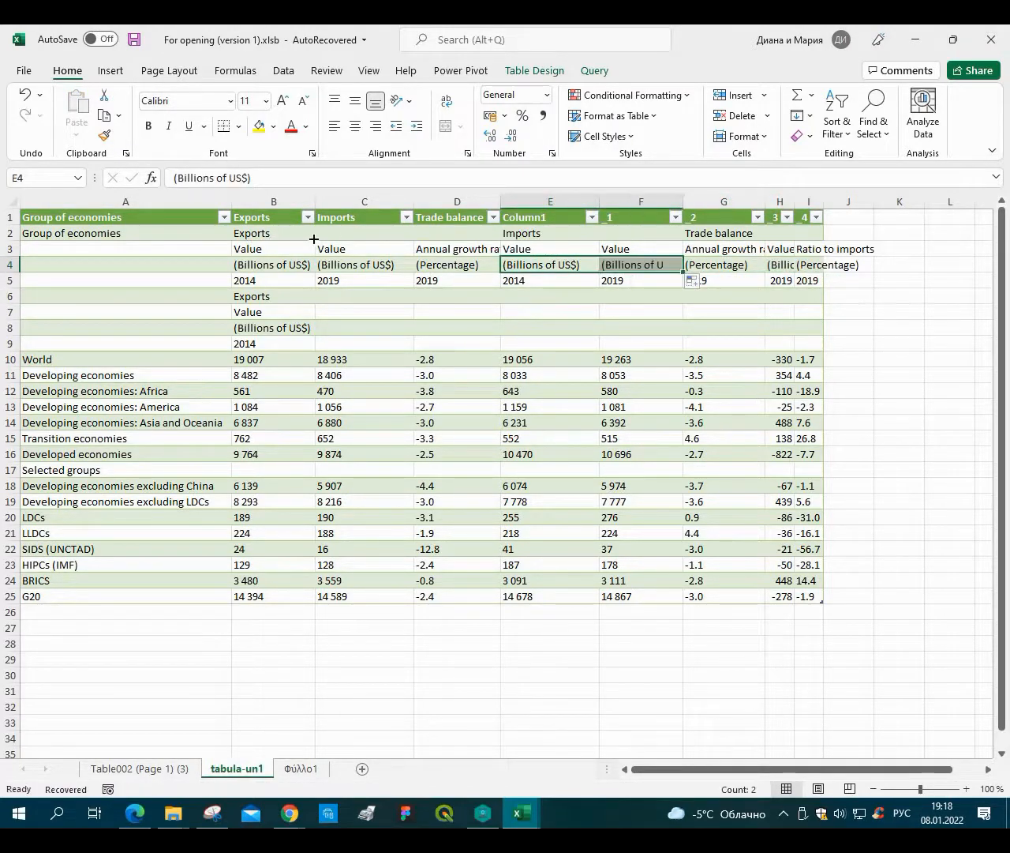
# Fill the Exports, Imports and Trade balance labels across each of their column groups in row 2.
pyautogui.click(303, 235)
pyautogui.moveTo(316, 241); pyautogui.dragTo(510, 236)
pyautogui.click(597, 236)
pyautogui.moveTo(647, 240); pyautogui.dragTo(829, 241)
pyautogui.click(764, 242)
pyautogui.click(764, 239)
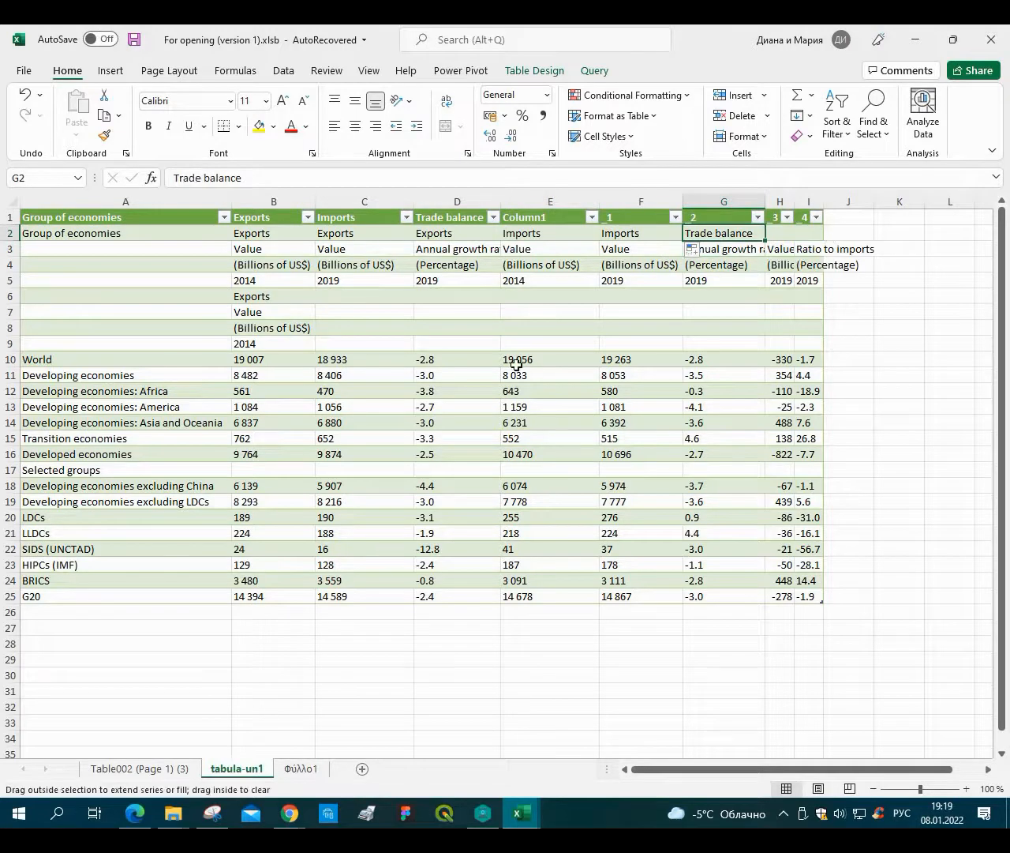
# Fill the B6:B9 concatenation formulas right through column I.
pyautogui.click(462, 329)
pyautogui.moveTo(250, 294); pyautogui.dragTo(318, 350)
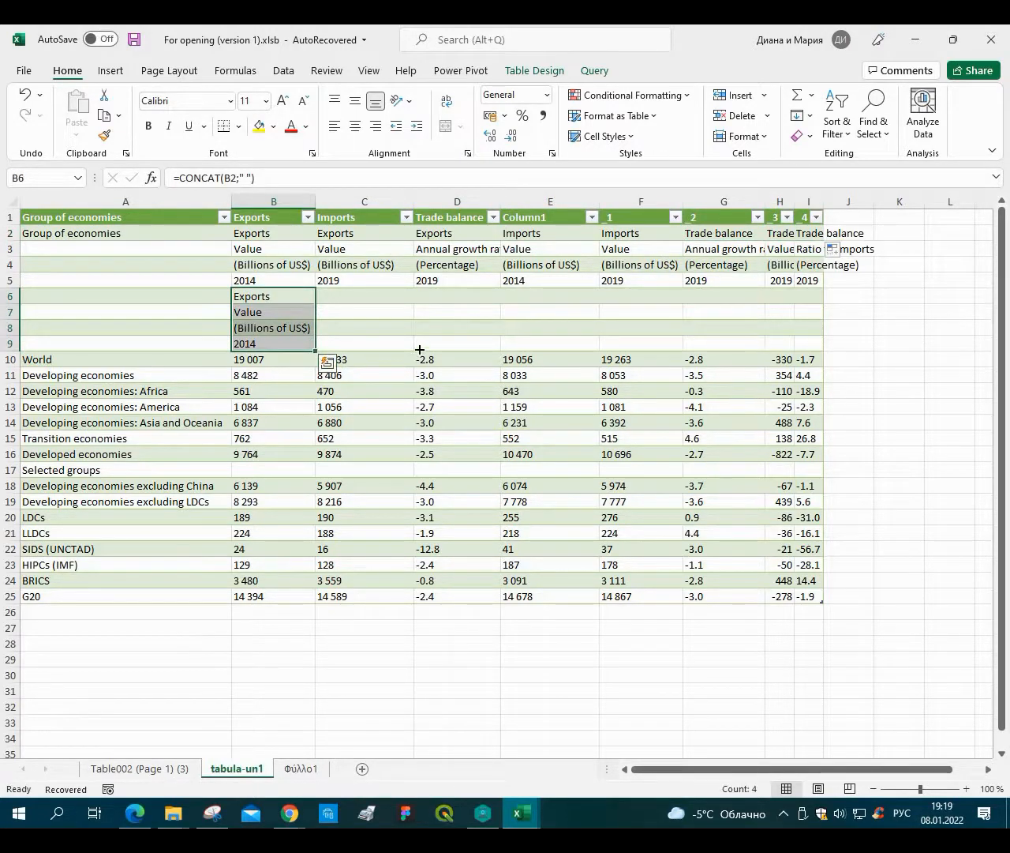
pyautogui.moveTo(420, 349); pyautogui.dragTo(808, 334)
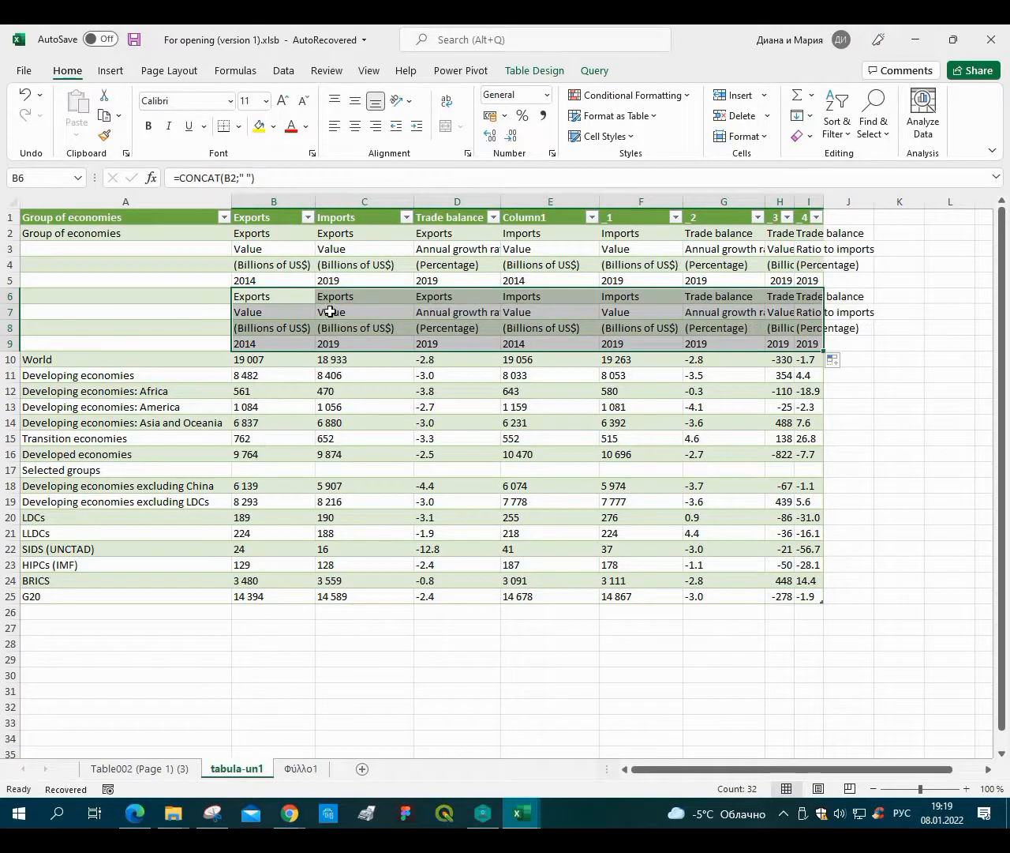
pyautogui.click(538, 359)
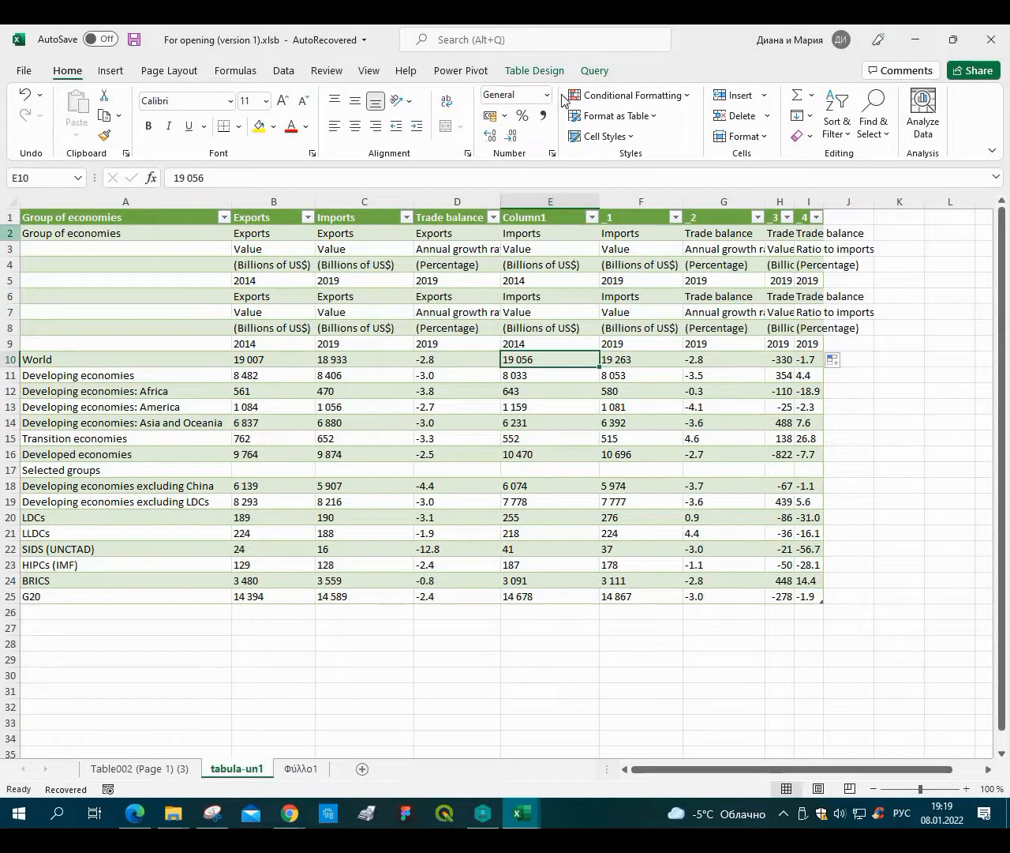
# Insert a new row 2 and in B2 enter a CONCAT formula joining the header cells B7:B10.
pyautogui.click(9, 233)
pyautogui.click(735, 103)
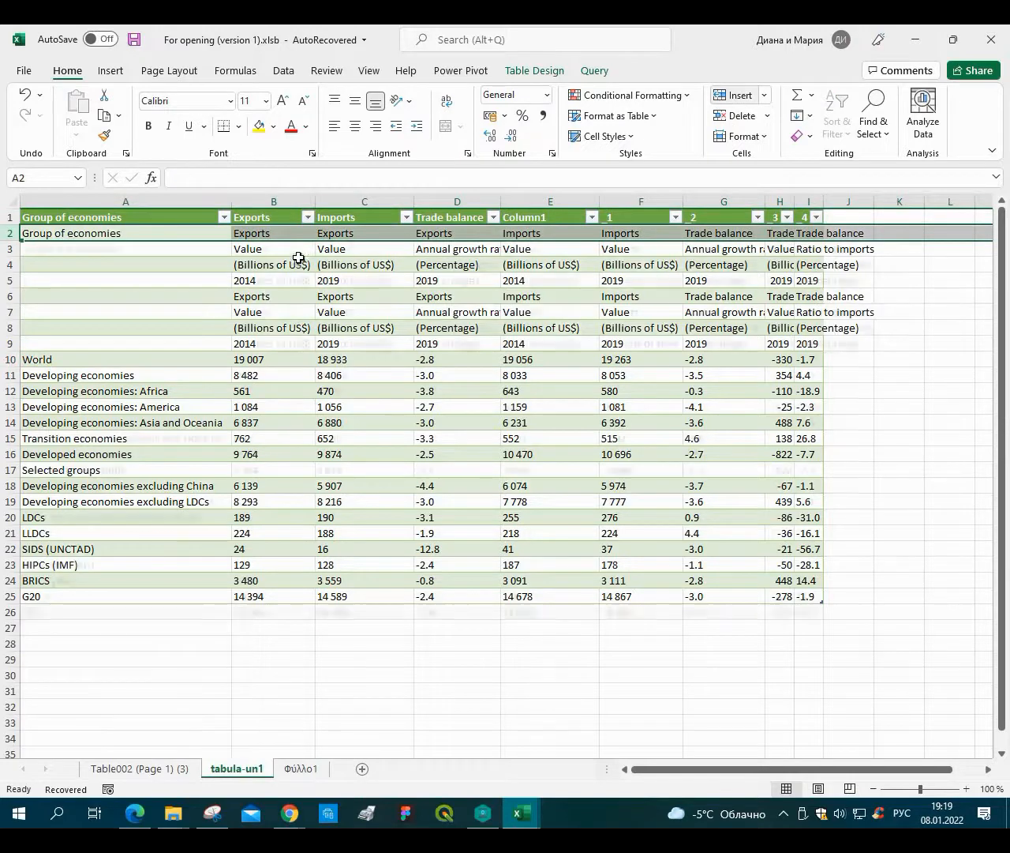
pyautogui.click(271, 235)
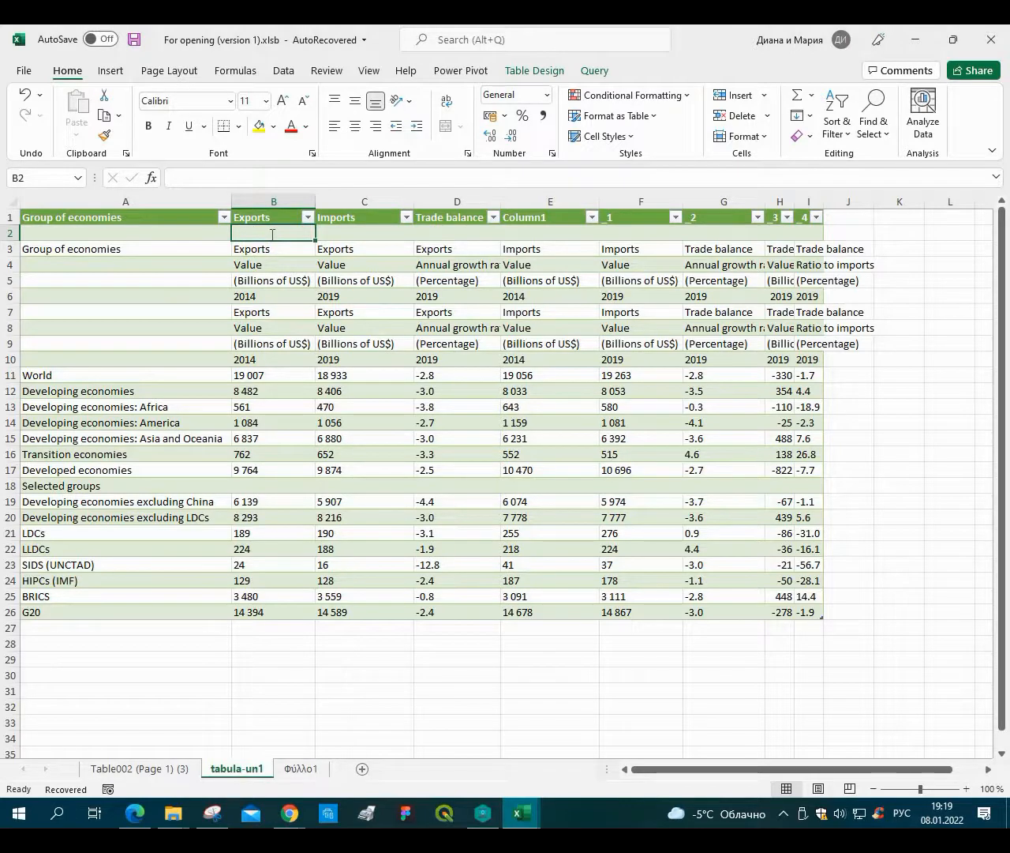
pyautogui.write('=')
pyautogui.write('С')
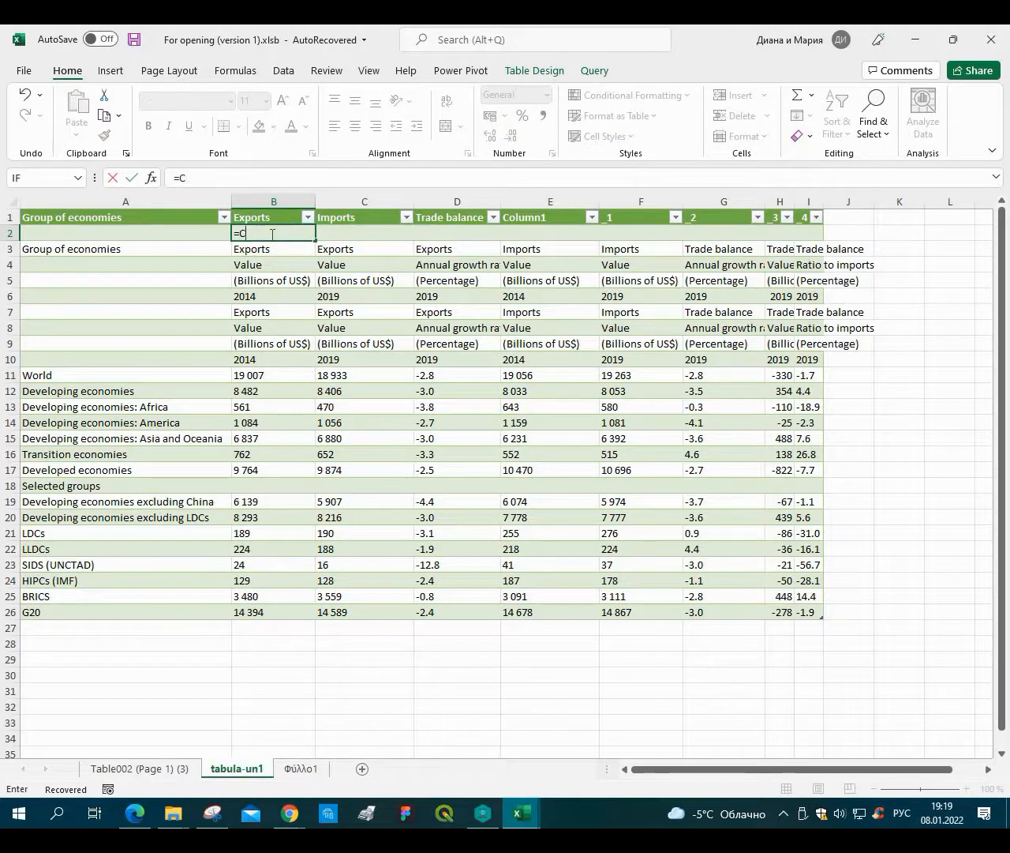
pyautogui.press('BackSpace')
pyautogui.hotkey('alt', 'shift')
pyautogui.write('con')
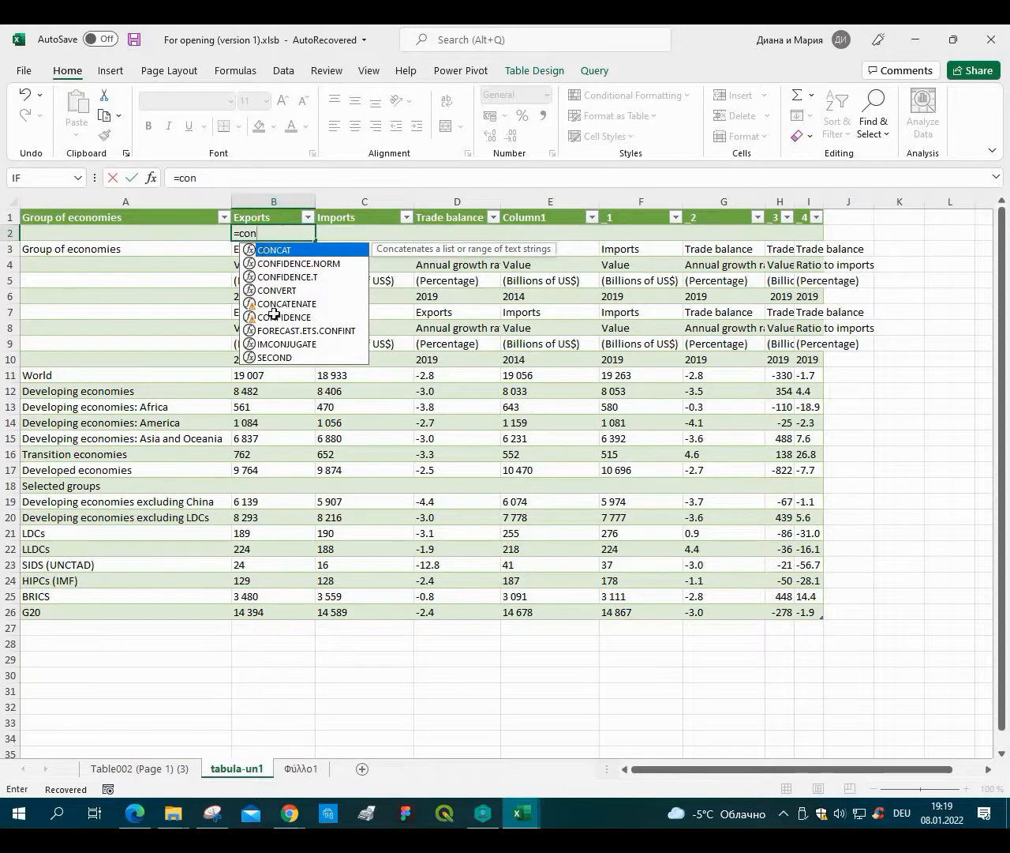
pyautogui.press('Tab')
pyautogui.moveTo(266, 312); pyautogui.dragTo(266, 357)
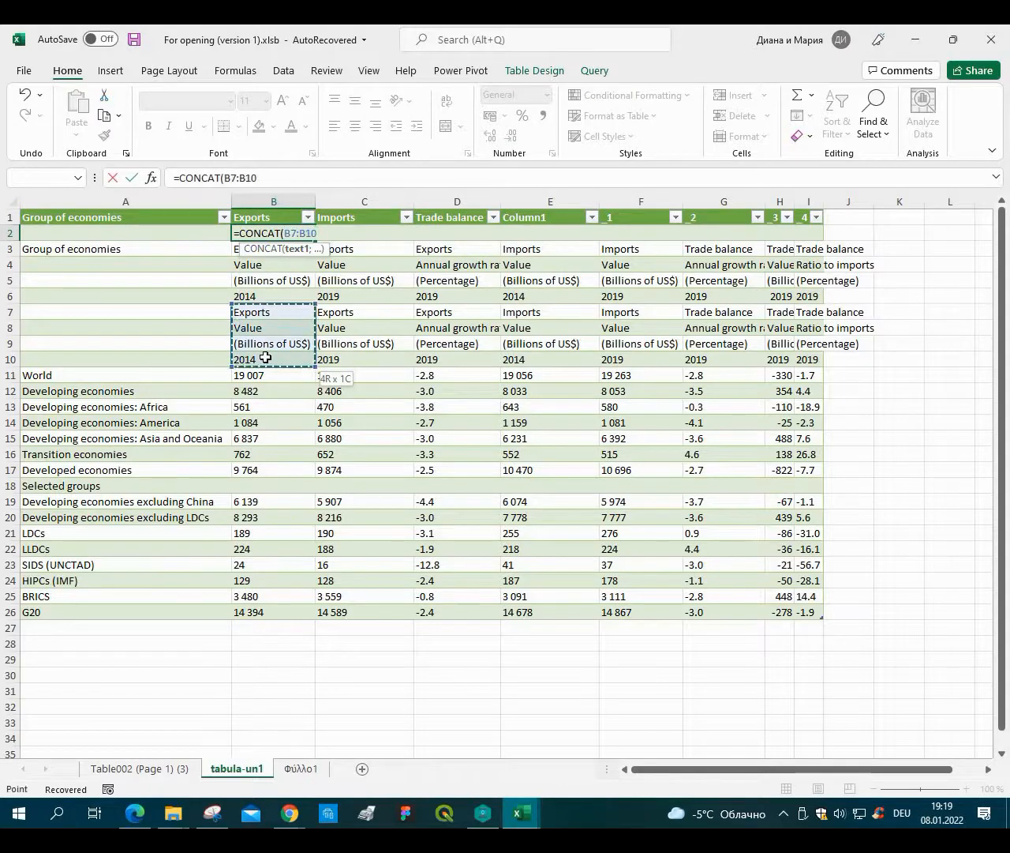
pyautogui.press('Return')
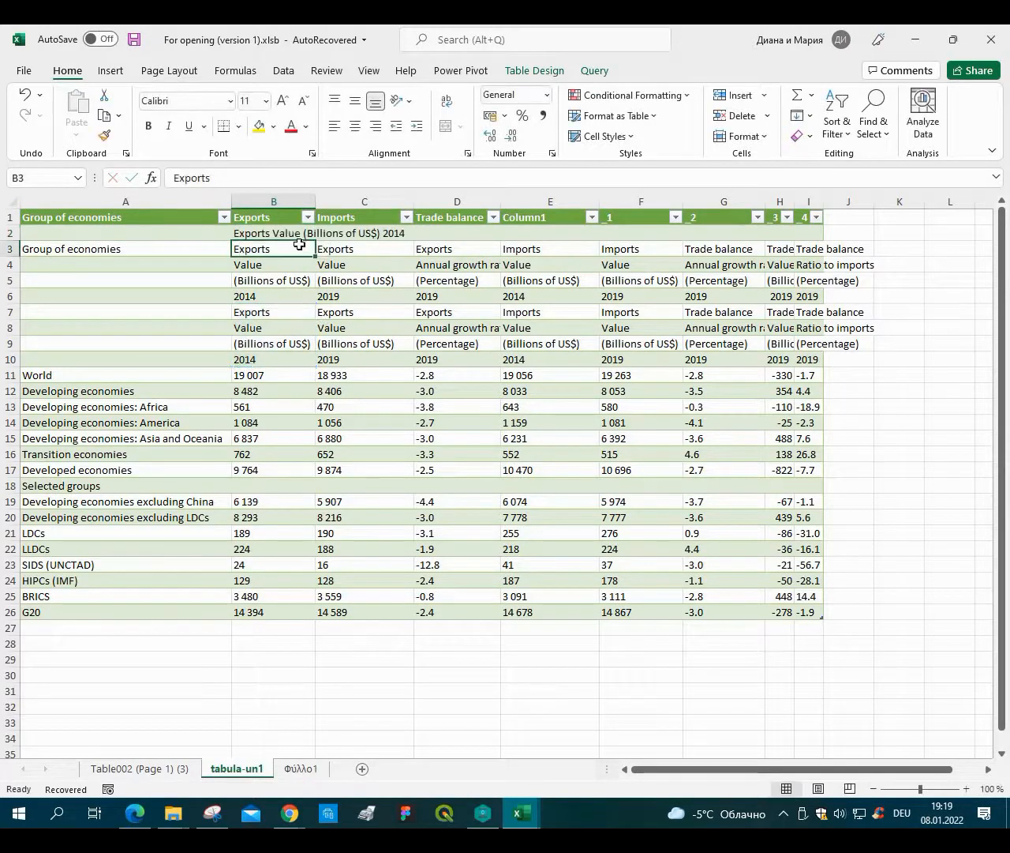
# Fill the B2 concatenation formula right across row 2 through column I.
pyautogui.click(306, 234)
pyautogui.moveTo(315, 240); pyautogui.dragTo(821, 252)
pyautogui.click(113, 308)
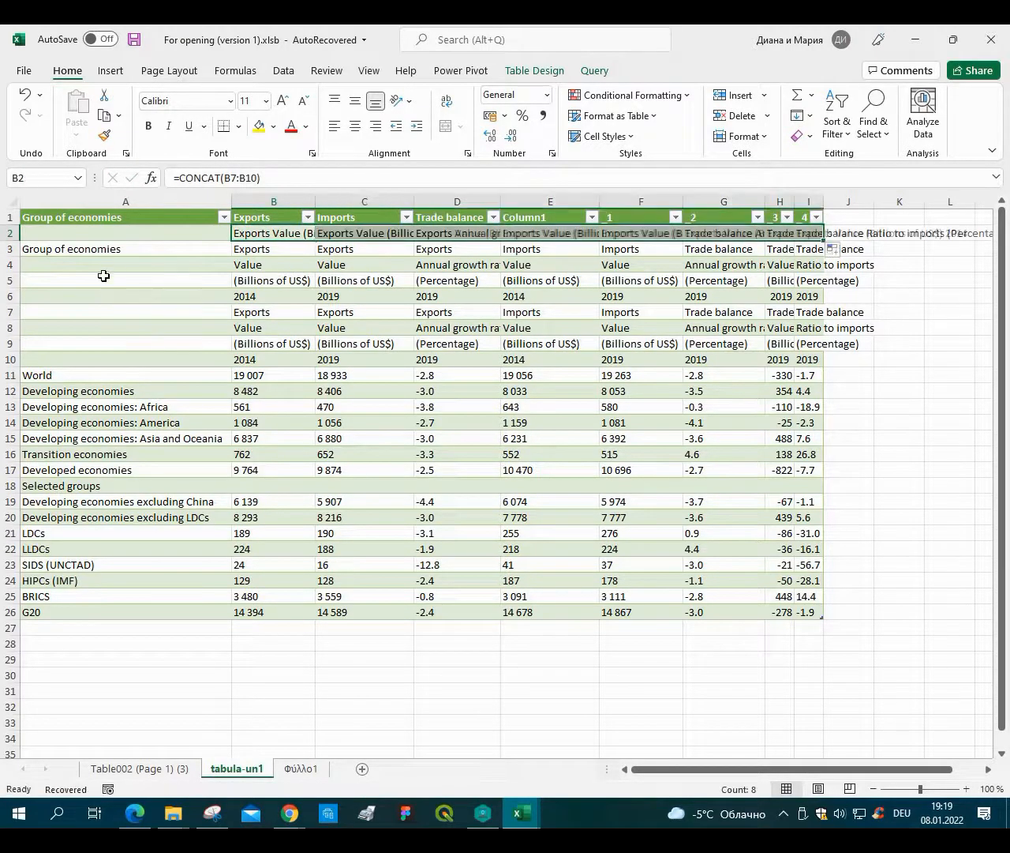
# Put 'Group of economies' into A2 and copy the combined header labels in A2:I2.
pyautogui.click(224, 251)
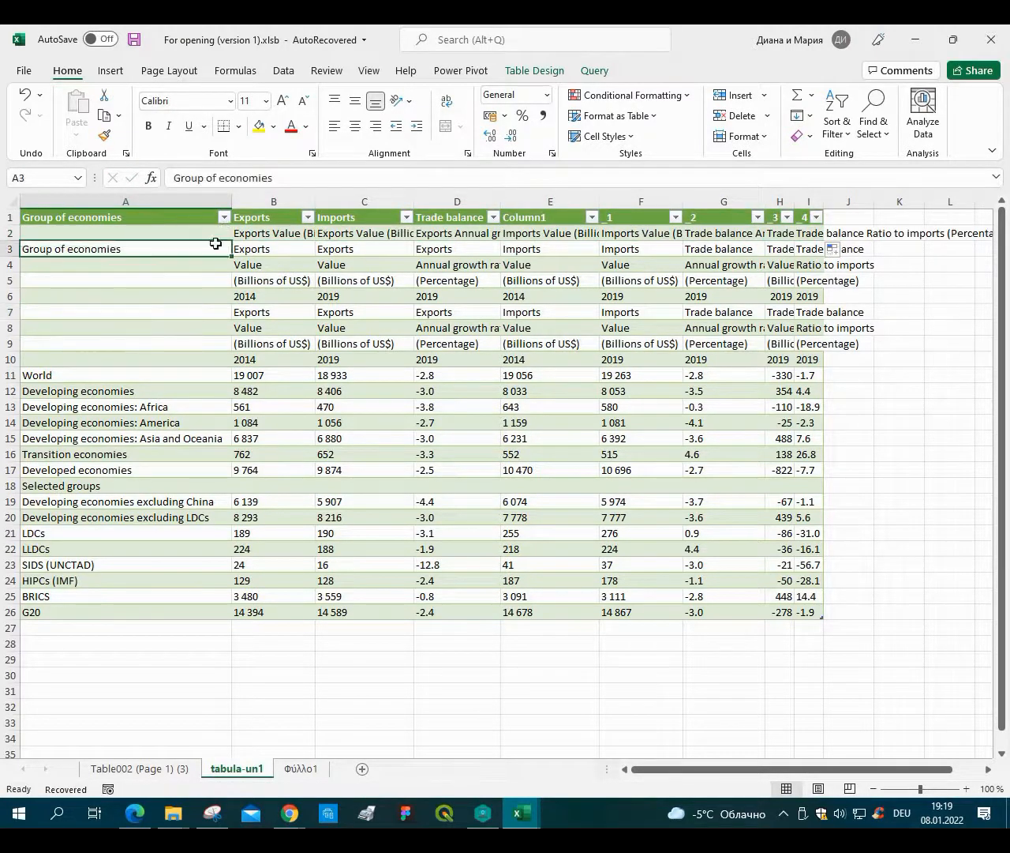
pyautogui.moveTo(232, 256); pyautogui.dragTo(804, 234)
pyautogui.rightClick(769, 234)
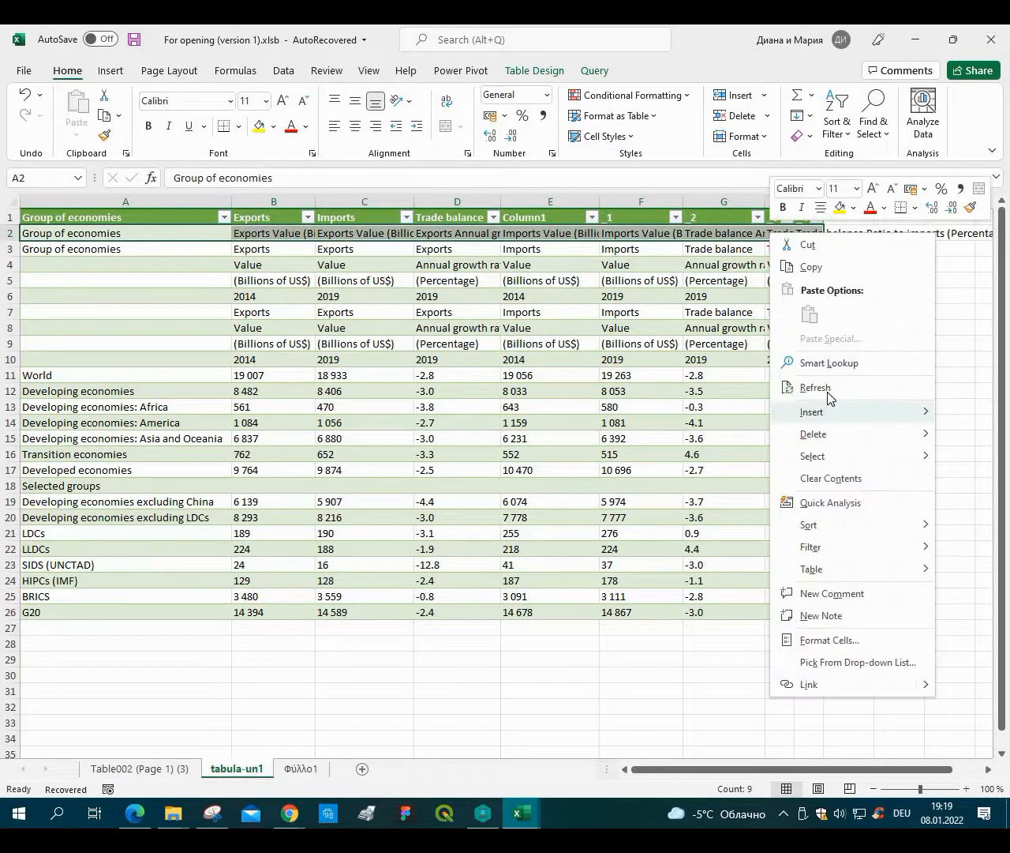
pyautogui.click(822, 268)
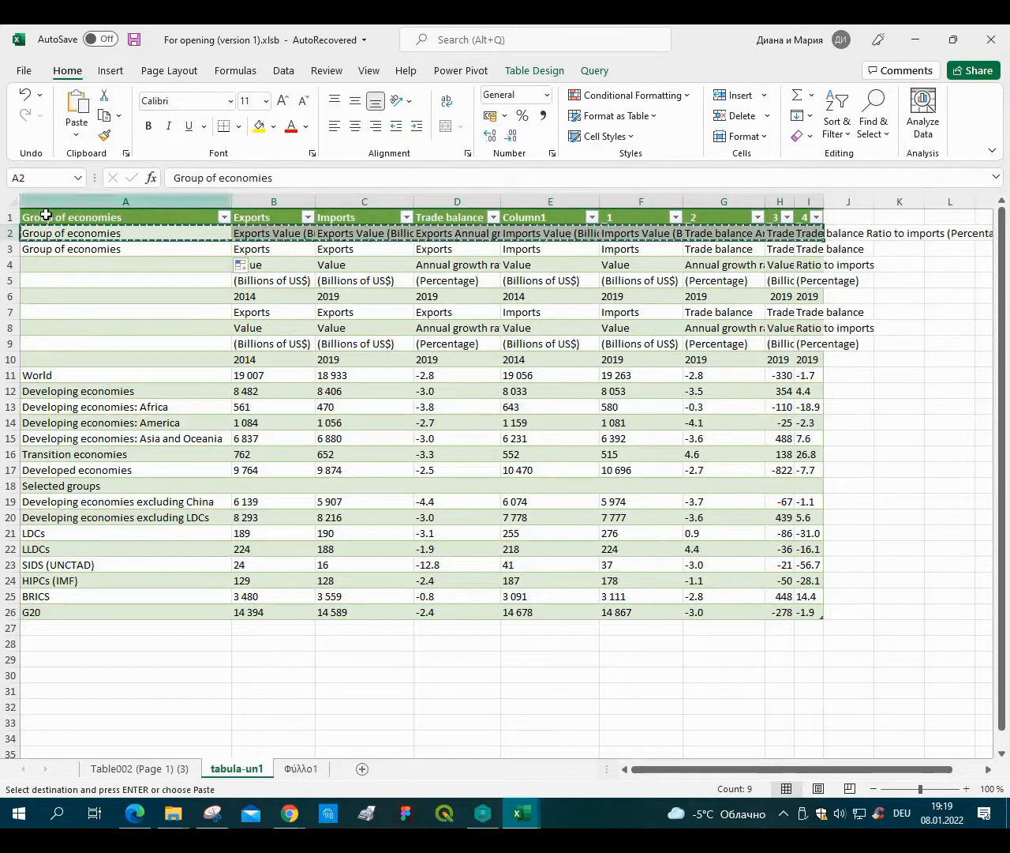
# Paste the copied labels as values over the table's header row A1:I1.
pyautogui.moveTo(46, 215); pyautogui.dragTo(814, 212)
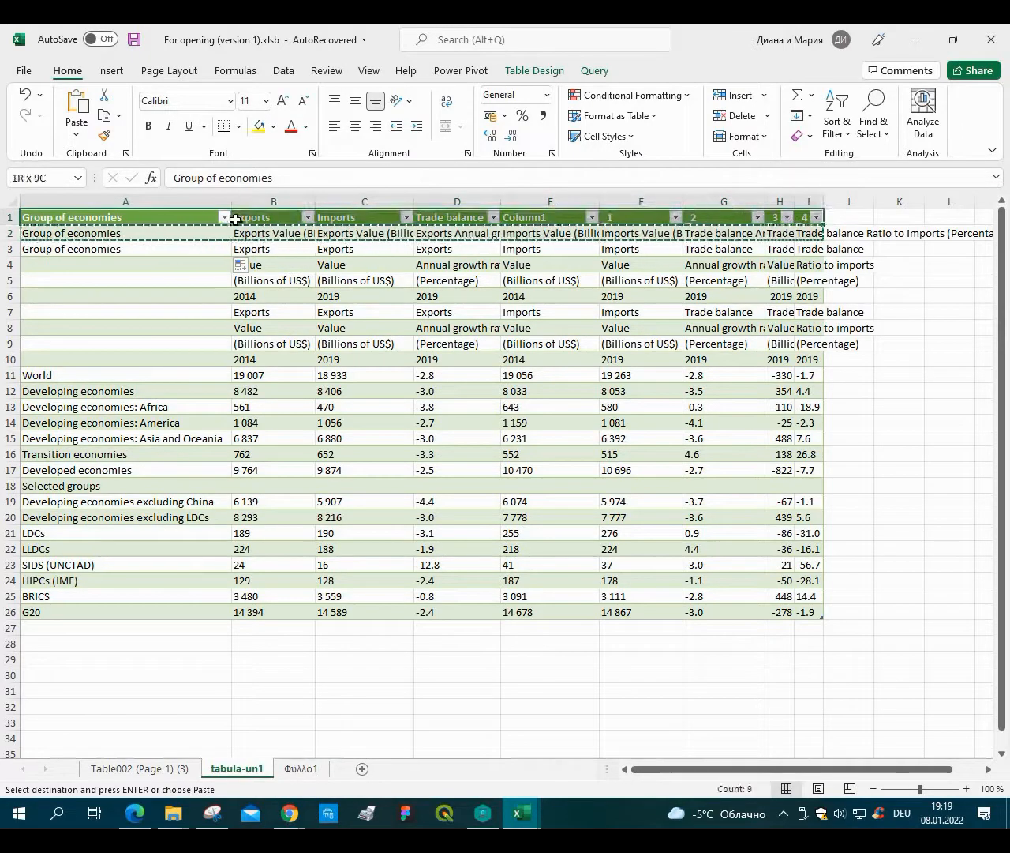
pyautogui.rightClick(167, 216)
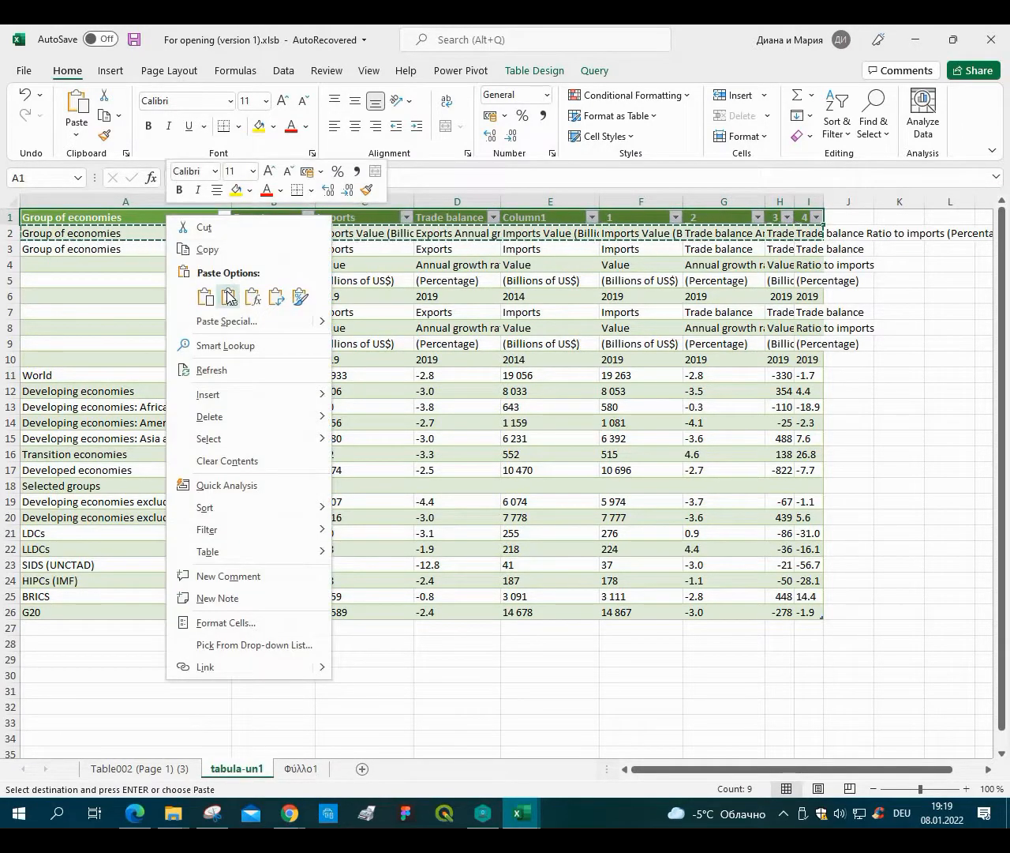
pyautogui.click(228, 296)
pyautogui.click(192, 294)
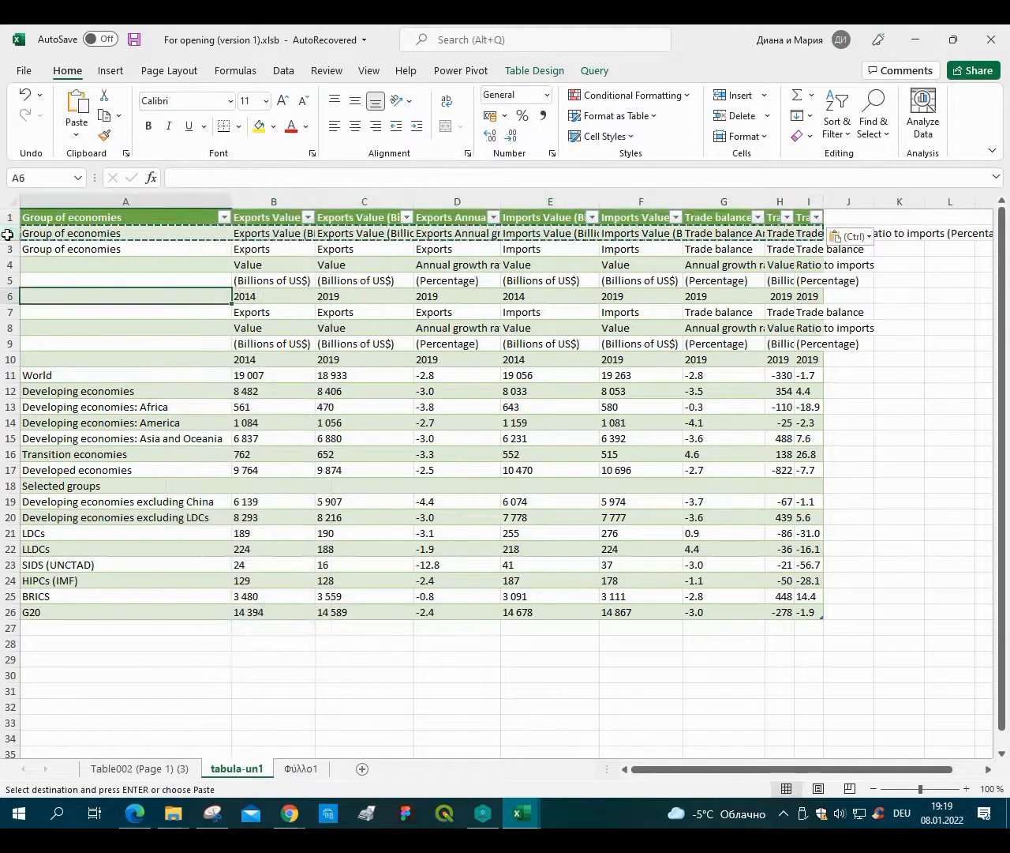
# Delete the helper header rows 2 through 10 above the World row.
pyautogui.moveTo(8, 235); pyautogui.dragTo(7, 377)
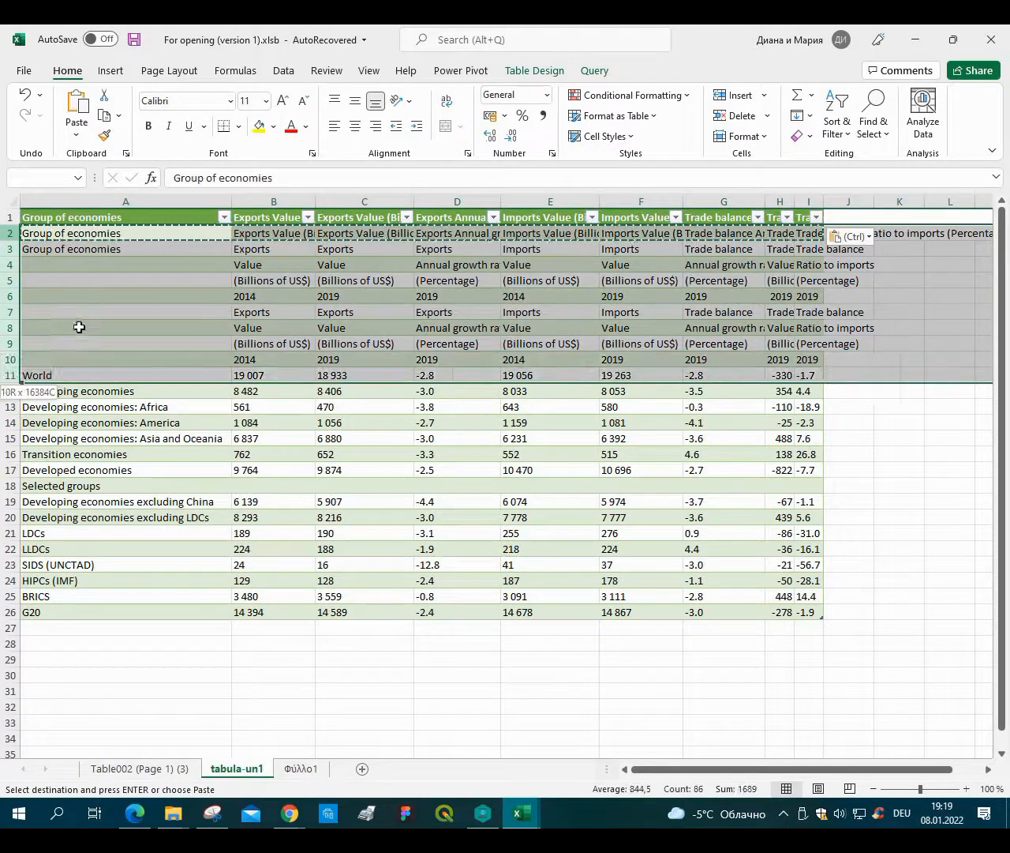
pyautogui.moveTo(79, 326); pyautogui.dragTo(140, 361)
pyautogui.rightClick(79, 325)
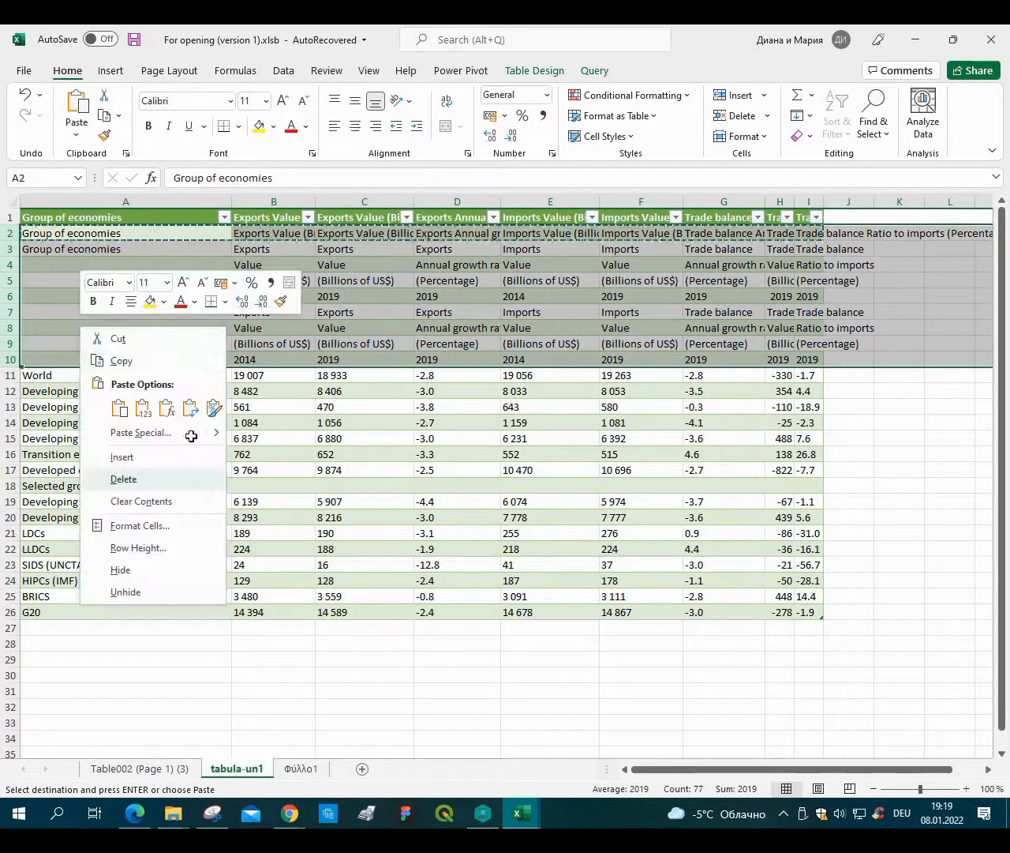
pyautogui.click(123, 479)
pyautogui.click(264, 549)
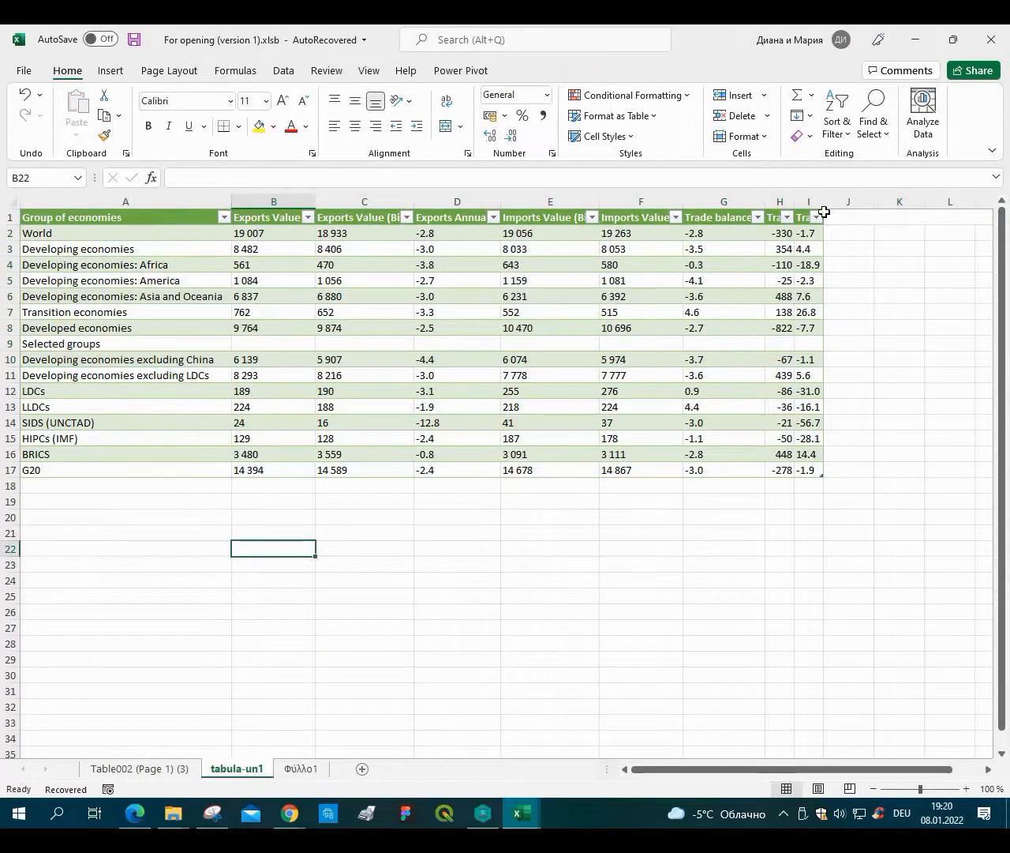
# Delete the empty 'Selected groups' row from the table.
pyautogui.moveTo(799, 201); pyautogui.dragTo(48, 202)
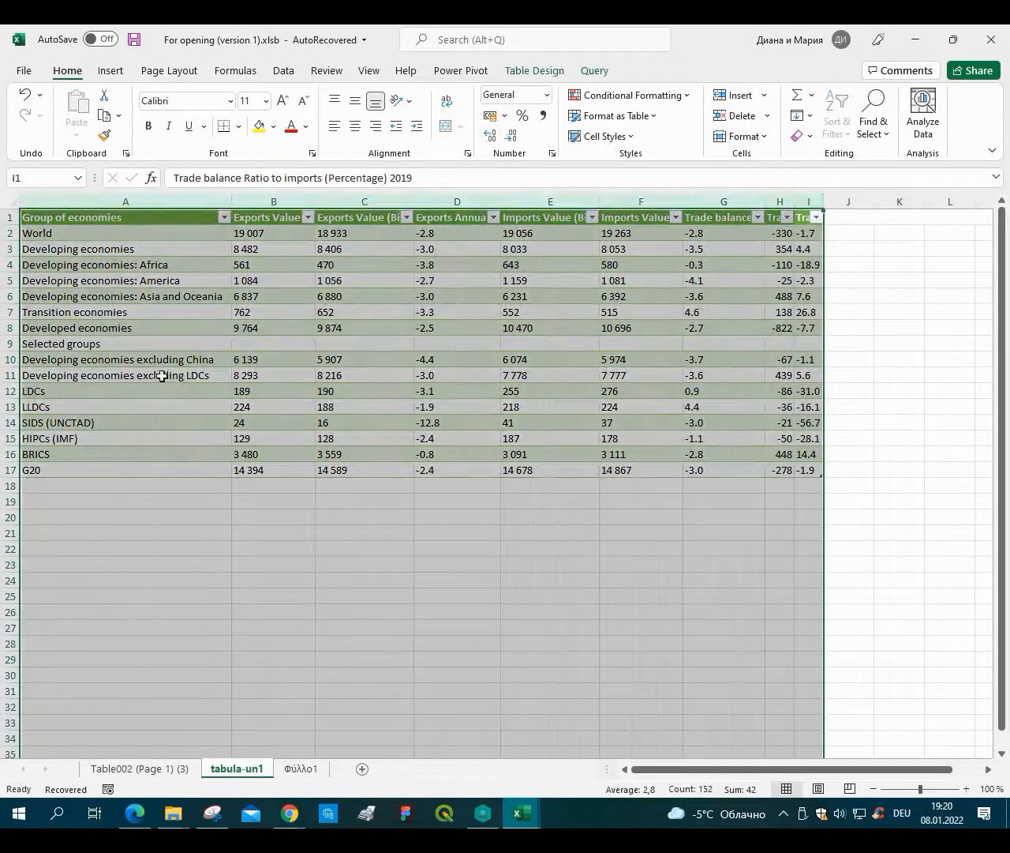
pyautogui.click(36, 391)
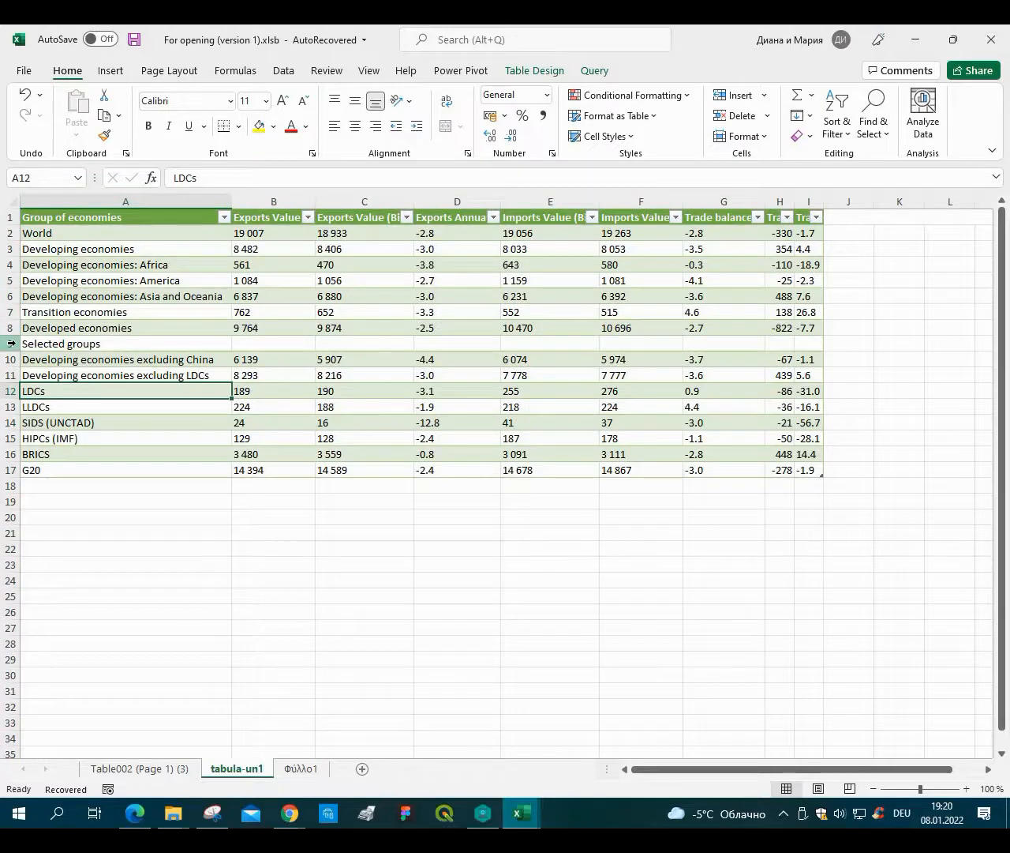
pyautogui.click(10, 343)
pyautogui.rightClick(16, 344)
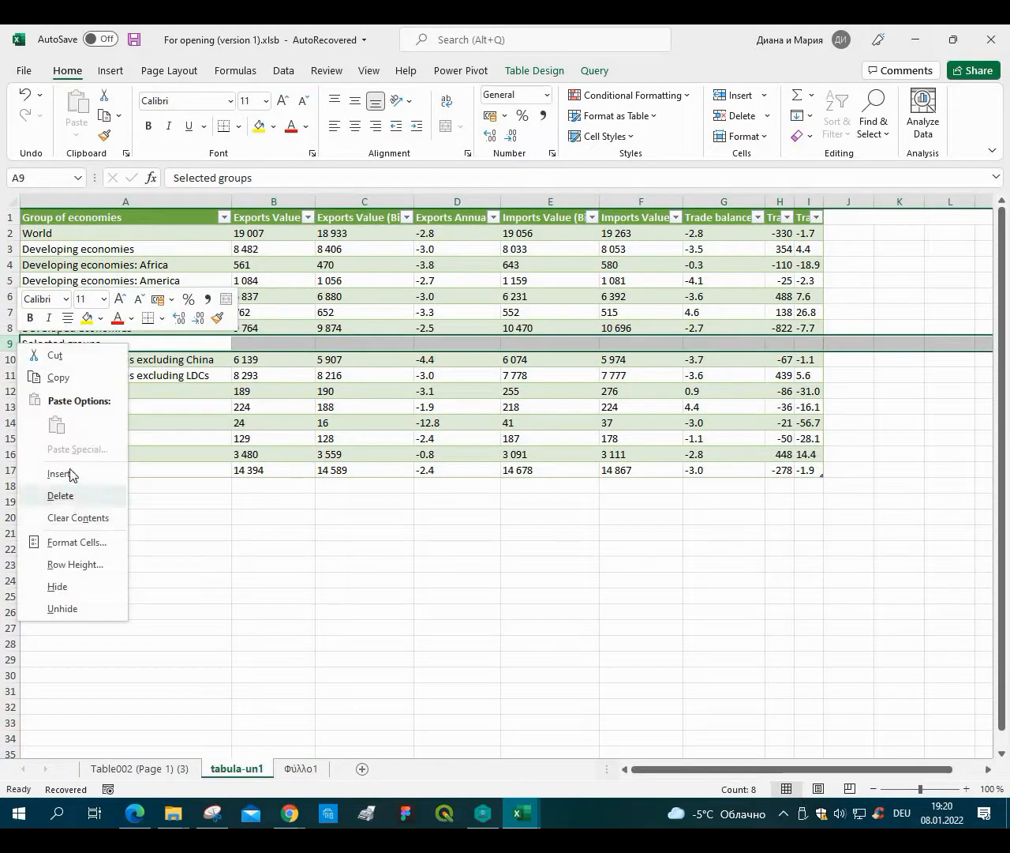
pyautogui.click(60, 495)
# Format the empty cell B19 as Number and copy it.
pyautogui.hotkey('ctrl', 'a')
pyautogui.click(366, 515)
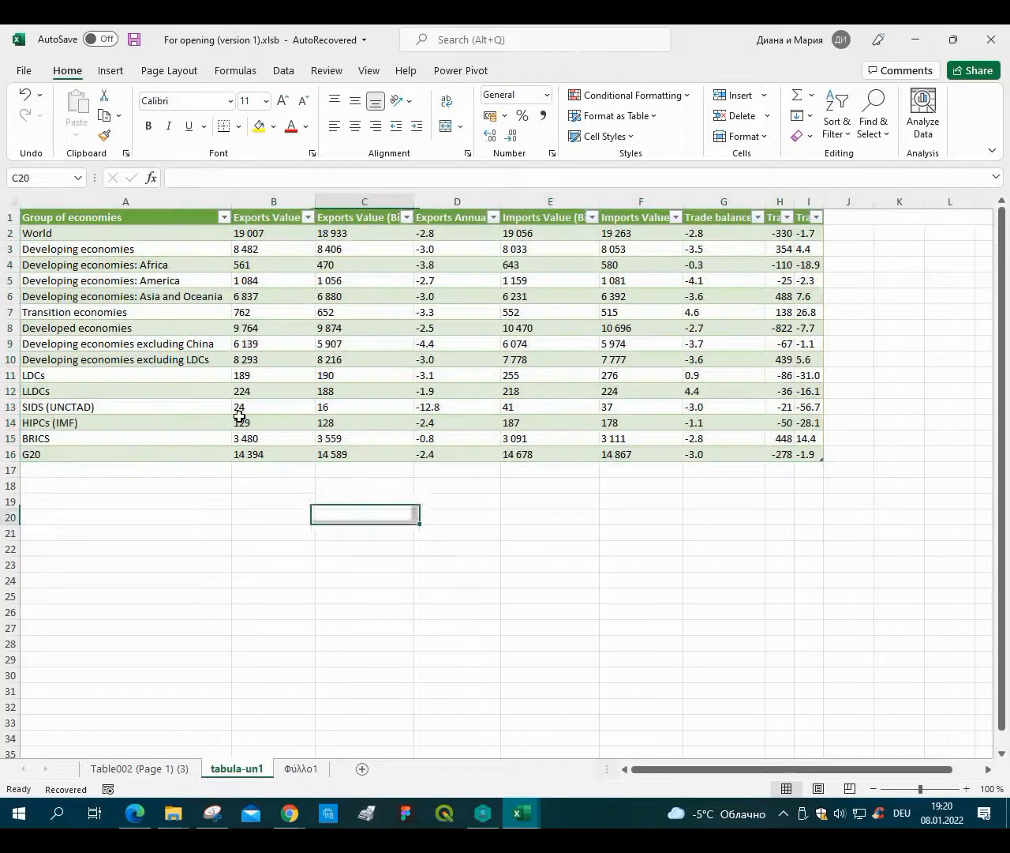
pyautogui.rightClick(259, 501)
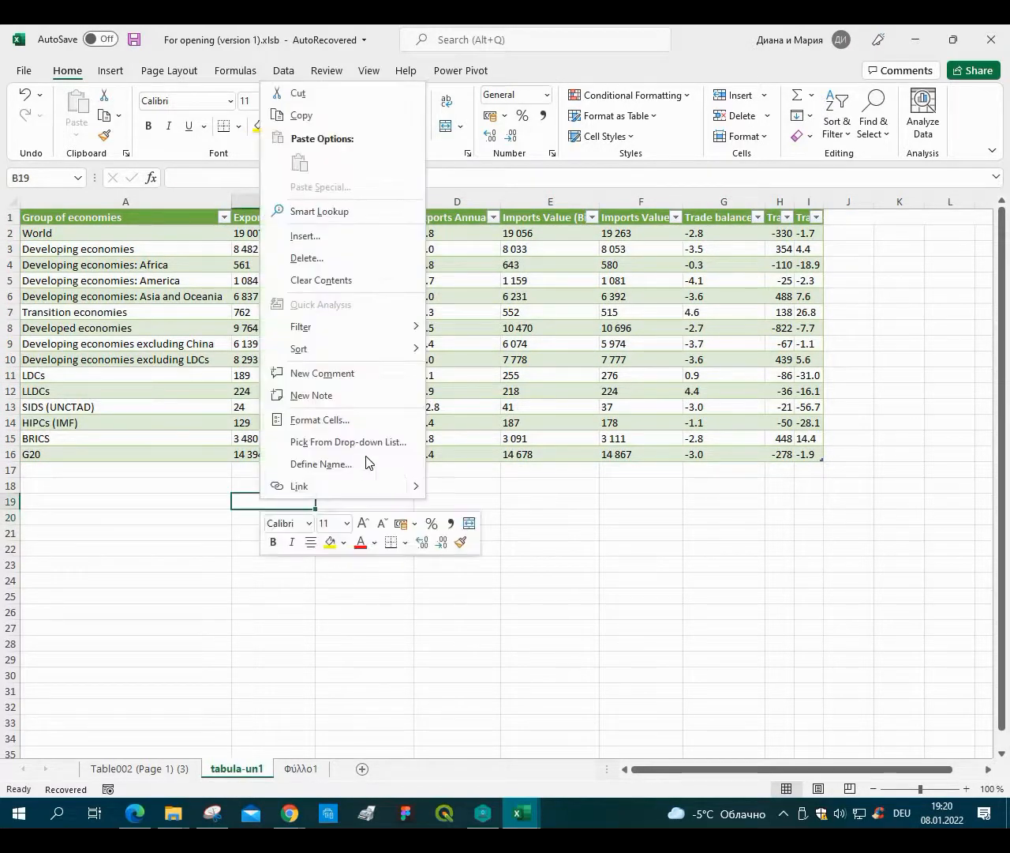
pyautogui.click(302, 419)
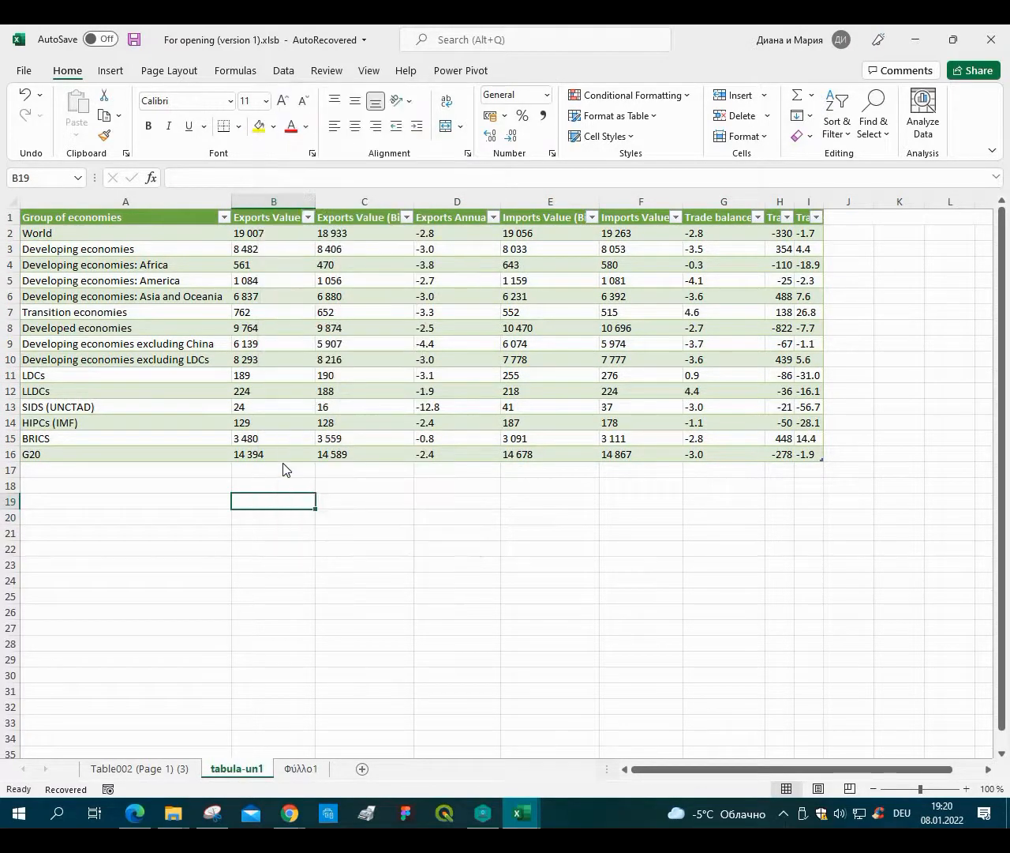
pyautogui.press('Down')
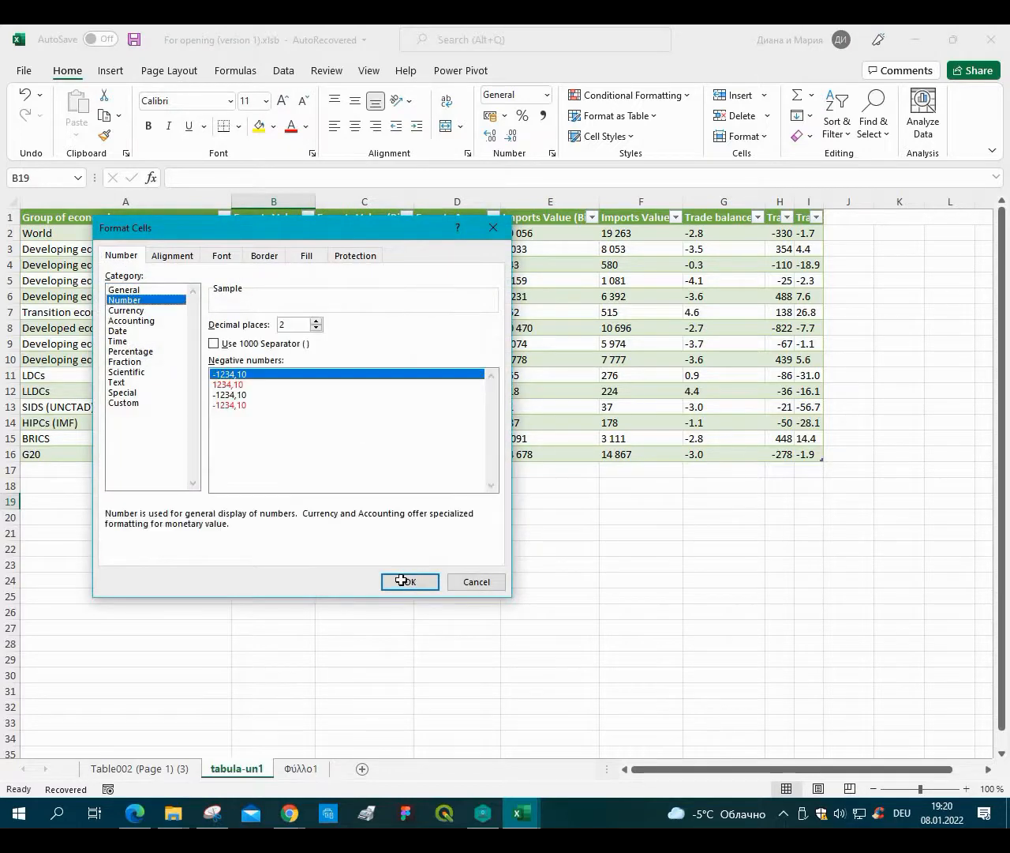
pyautogui.press('Return')
pyautogui.rightClick(274, 502)
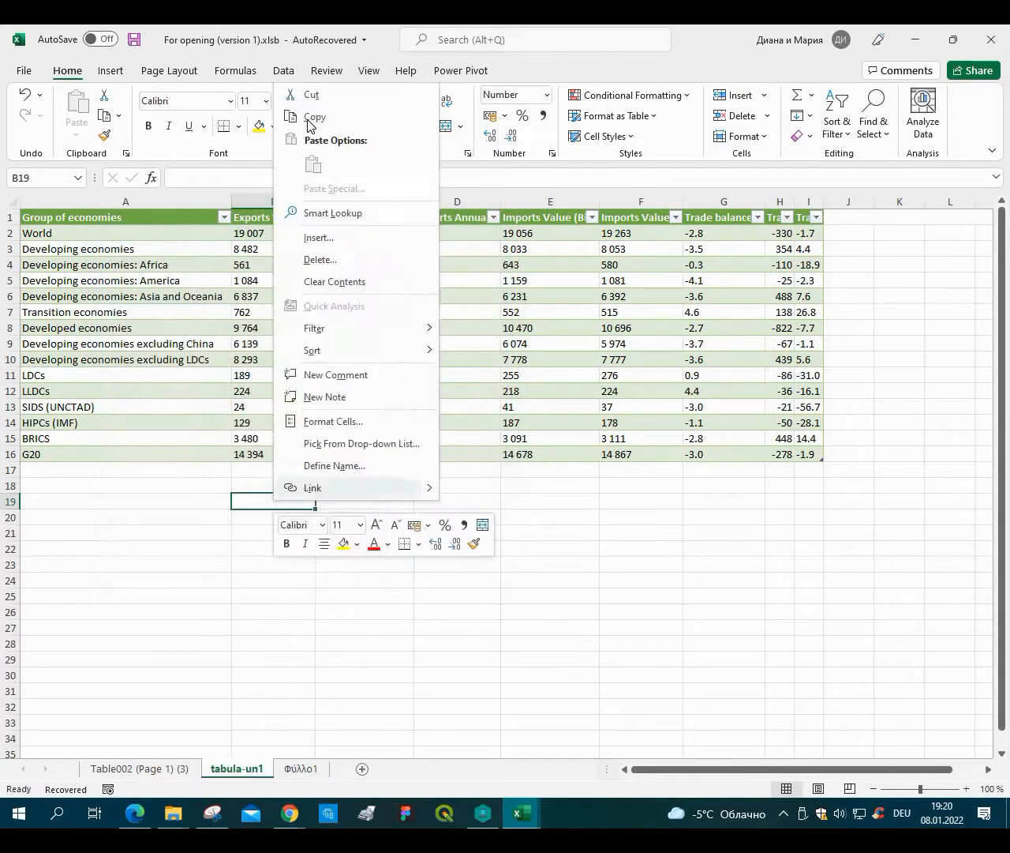
pyautogui.click(308, 118)
# Paste Special the copied cell onto B2:I16 with the Add operation to convert the values to numbers.
pyautogui.moveTo(259, 231); pyautogui.dragTo(821, 457)
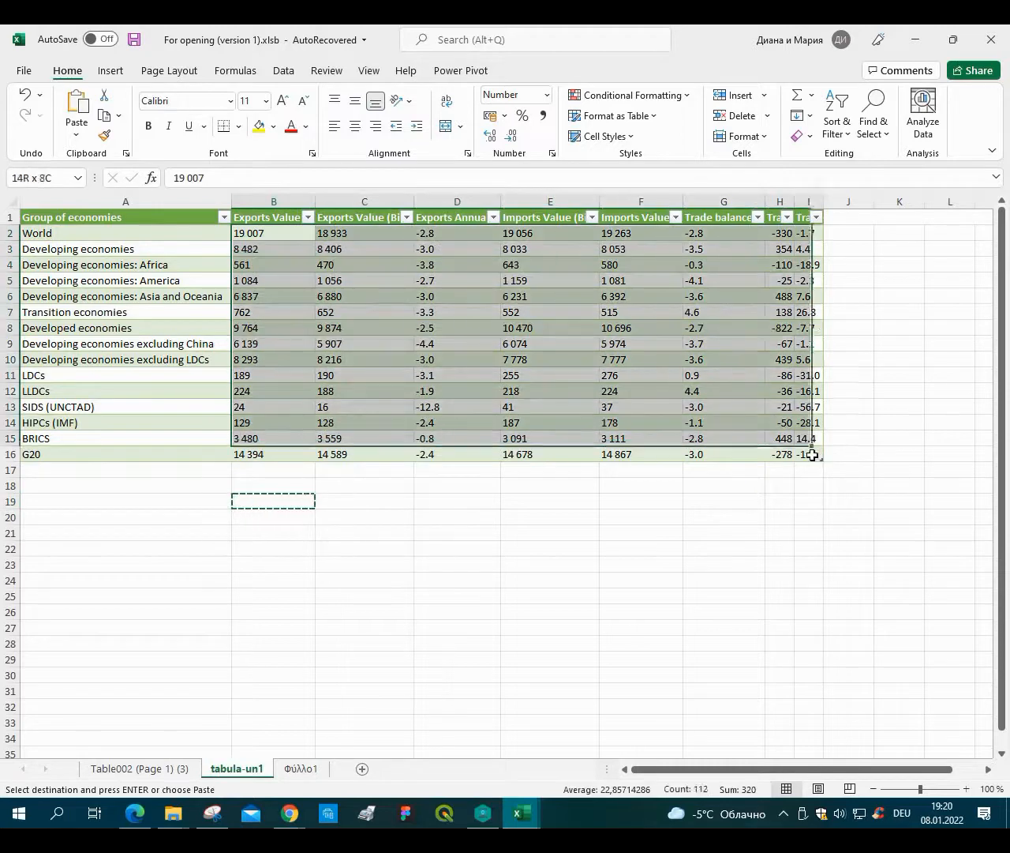
pyautogui.rightClick(461, 371)
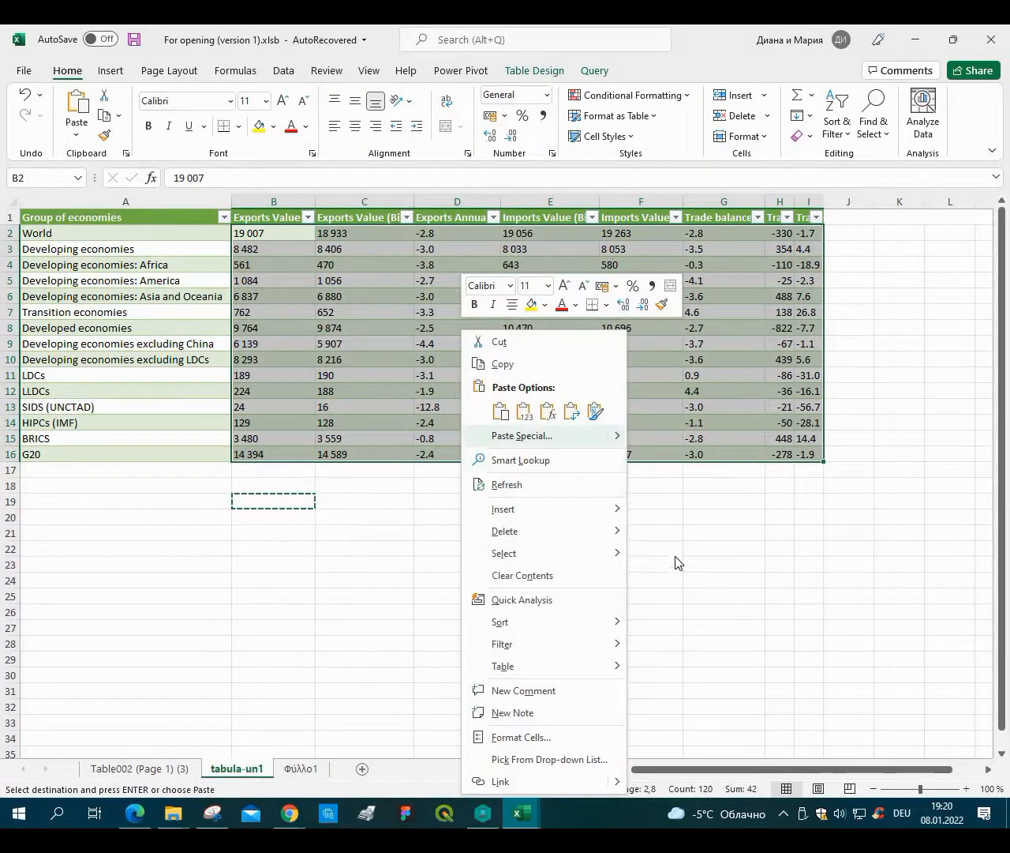
pyautogui.moveTo(616, 443)
pyautogui.click(676, 606)
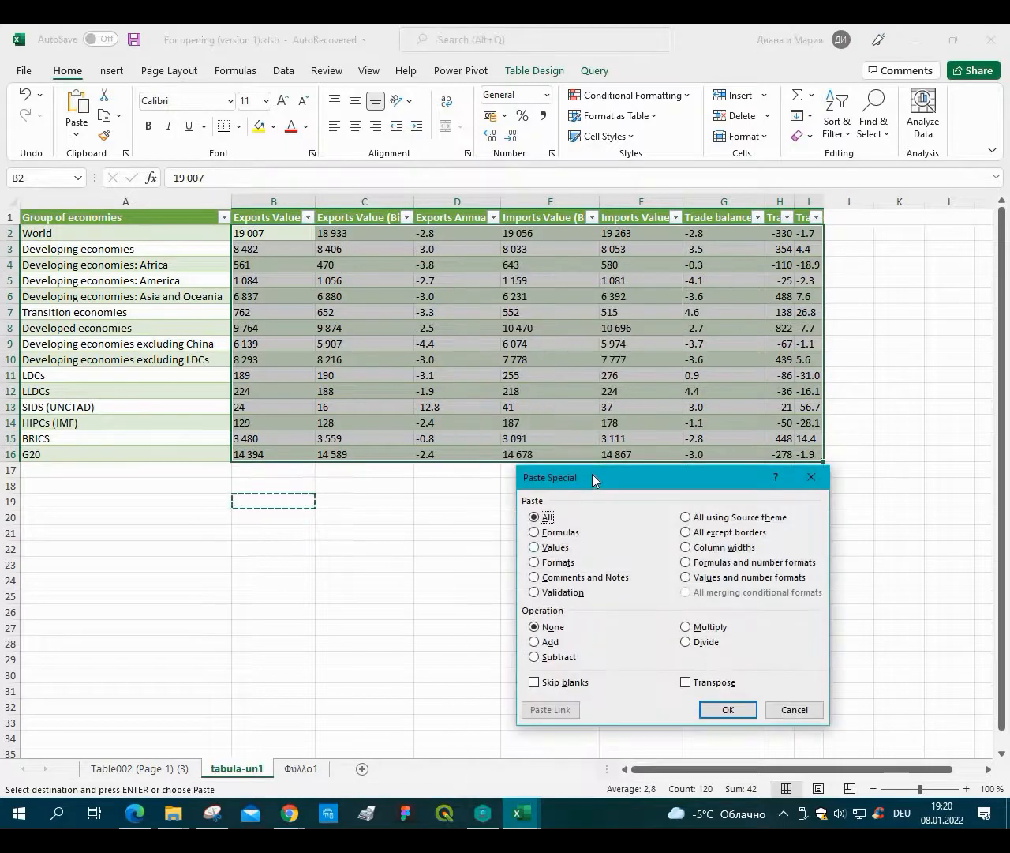
pyautogui.moveTo(592, 475); pyautogui.dragTo(448, 136)
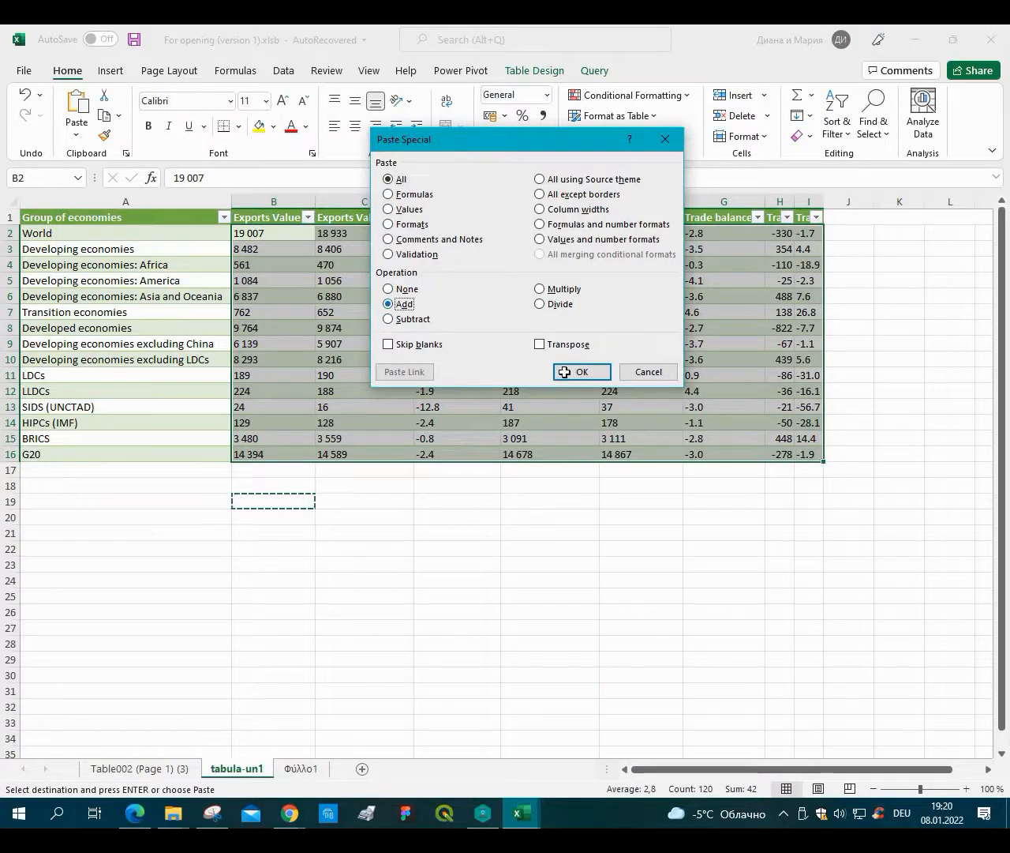
pyautogui.click(568, 371)
# Replace all periods with commas throughout the sheet.
pyautogui.click(886, 139)
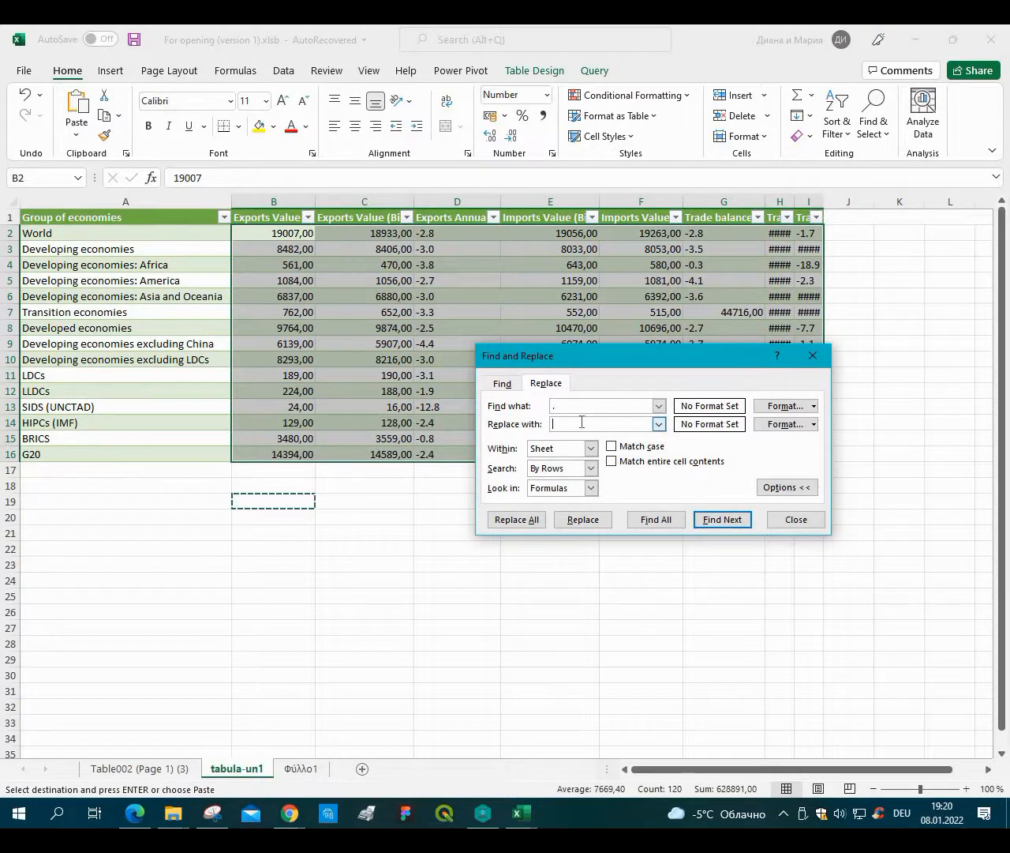
pyautogui.click(524, 518)
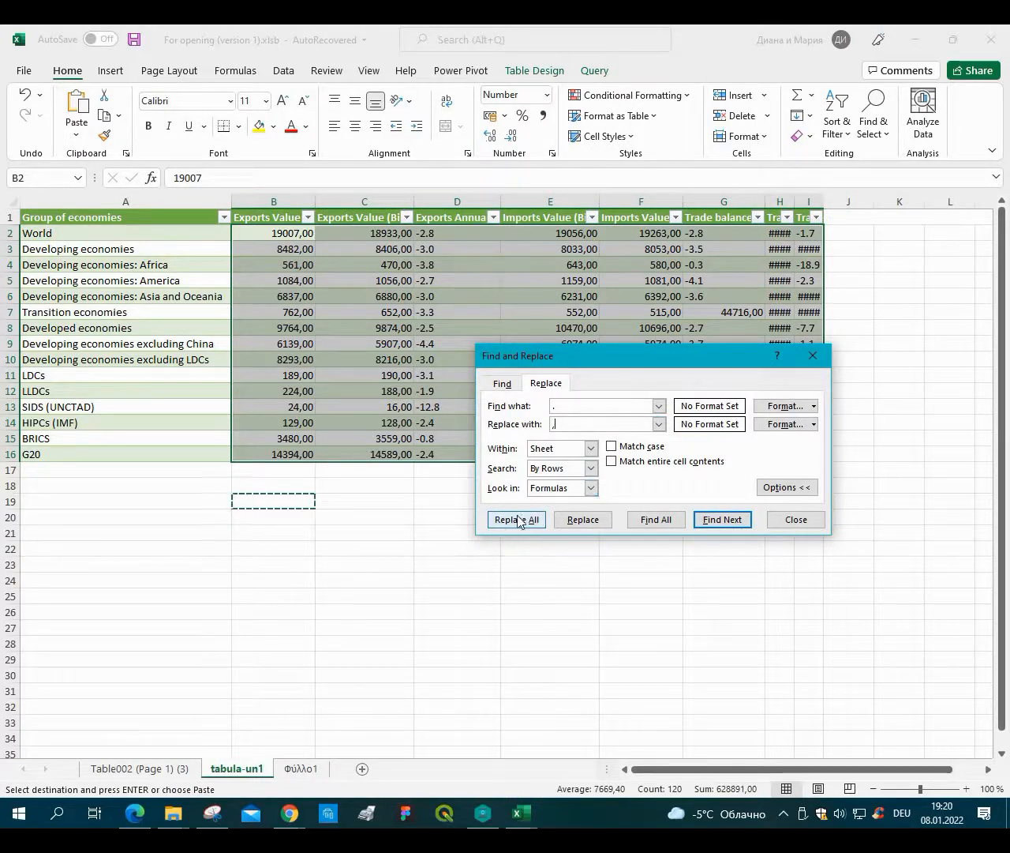
pyautogui.click(512, 462)
pyautogui.click(813, 357)
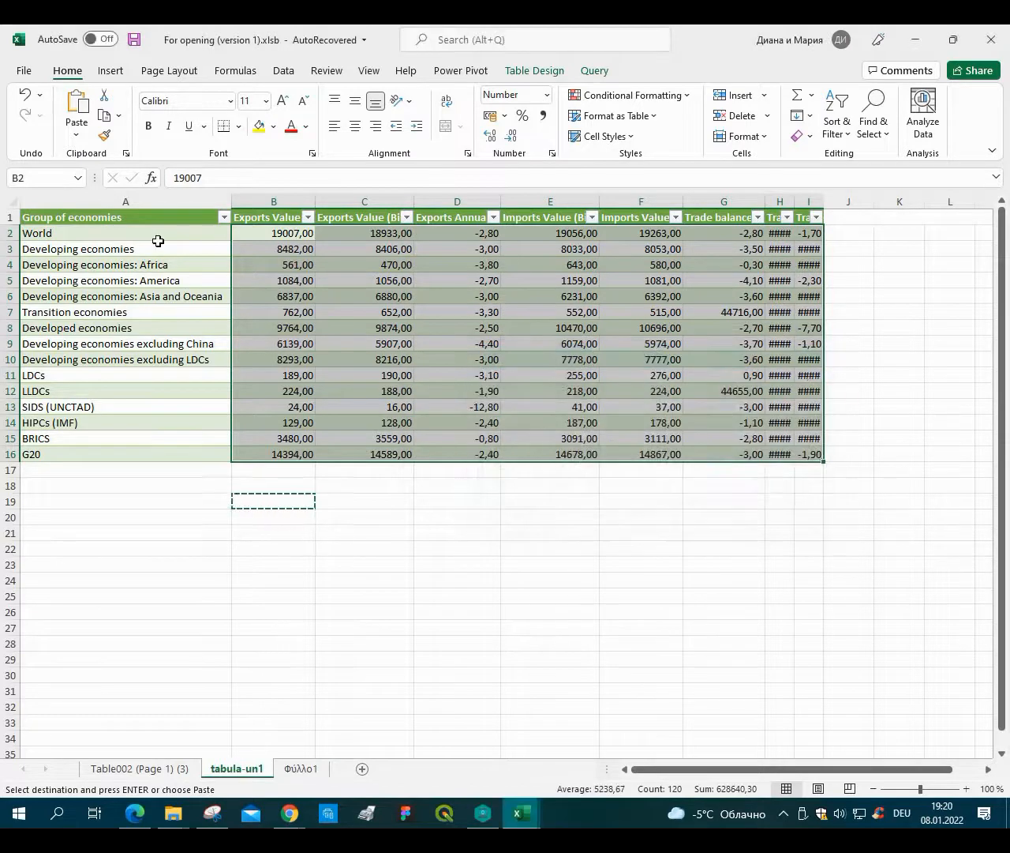
pyautogui.click(457, 533)
pyautogui.press('Escape')
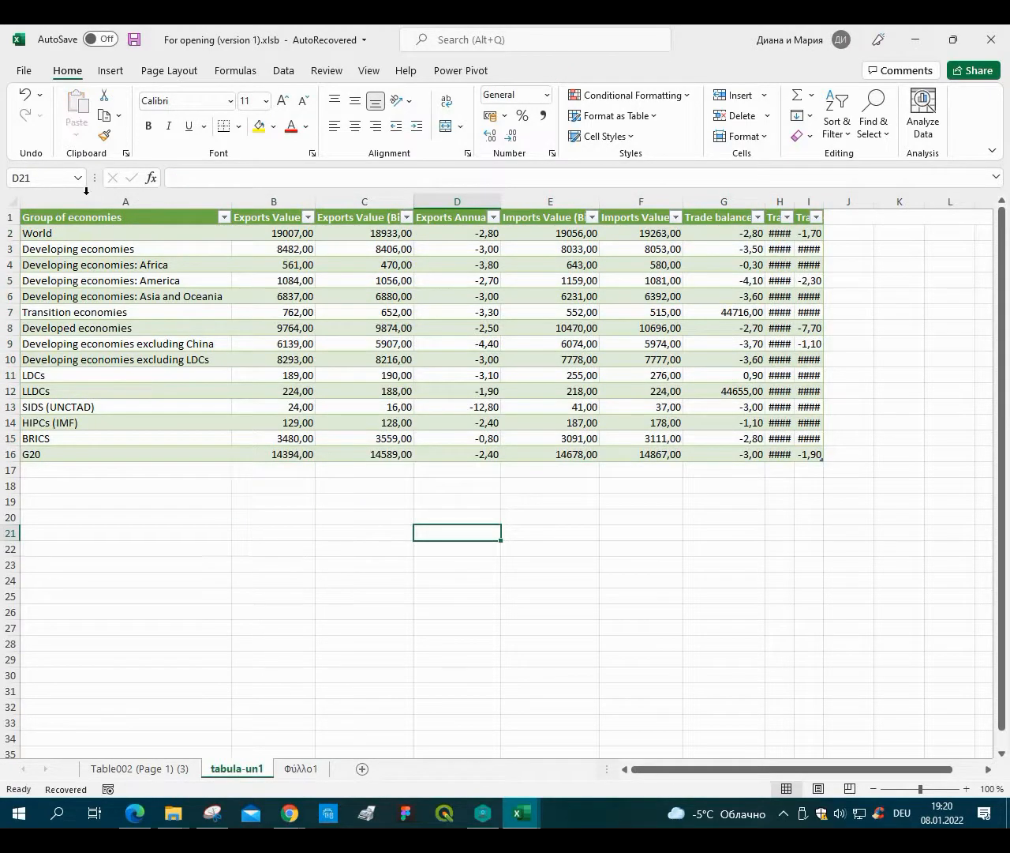
# Autofit the widths of columns A through I.
pyautogui.moveTo(87, 202); pyautogui.dragTo(807, 199)
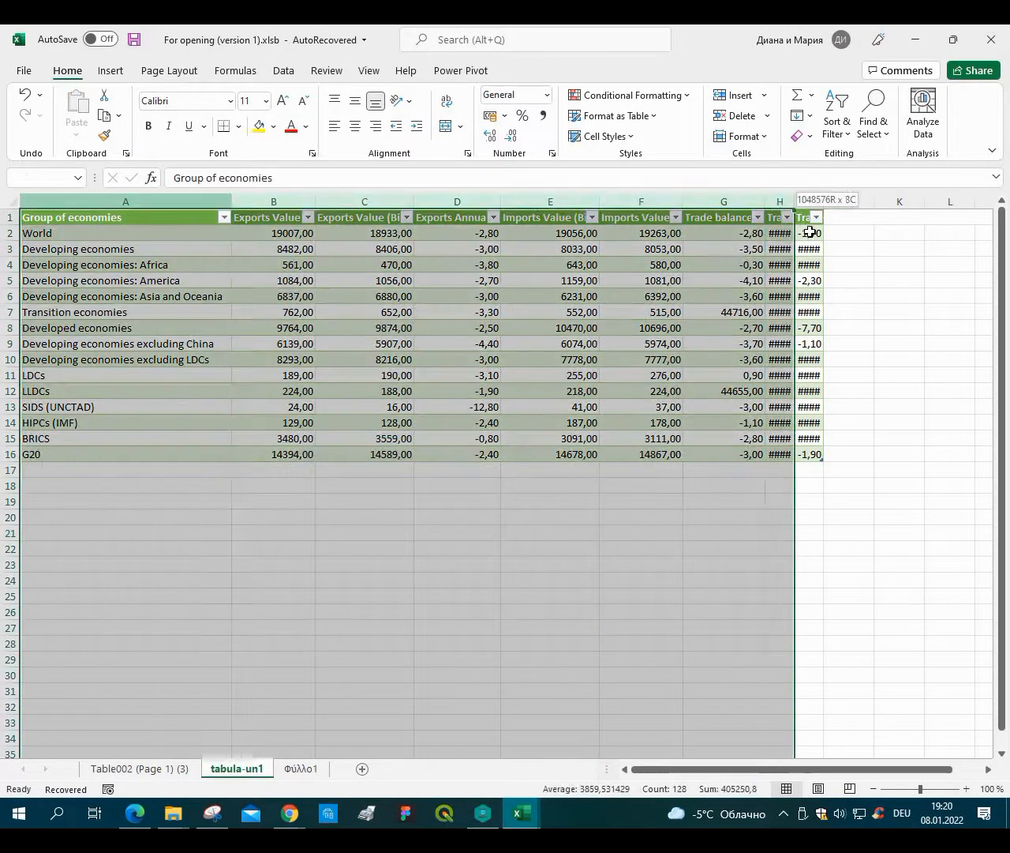
pyautogui.click(330, 533)
# Scroll through the cleaned columns and compare them with the Table002 (Page 1) (3) sheet.
pyautogui.moveTo(721, 774); pyautogui.dragTo(809, 756)
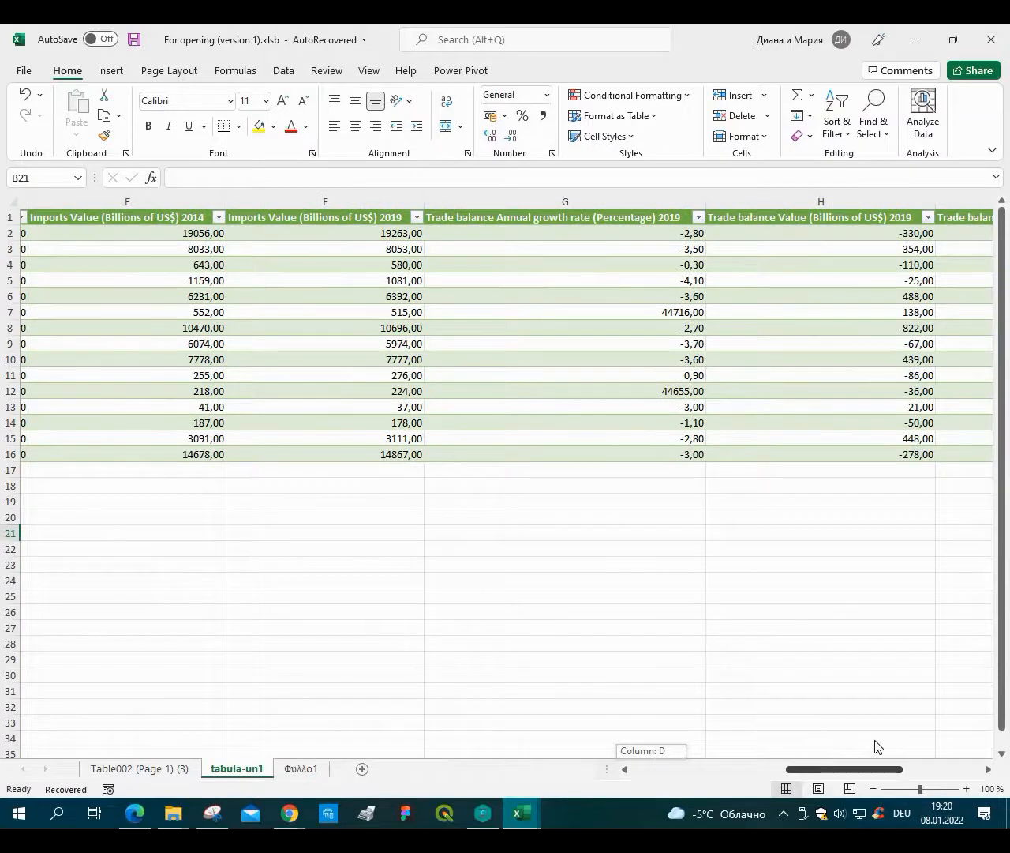
pyautogui.moveTo(876, 747); pyautogui.dragTo(116, 778)
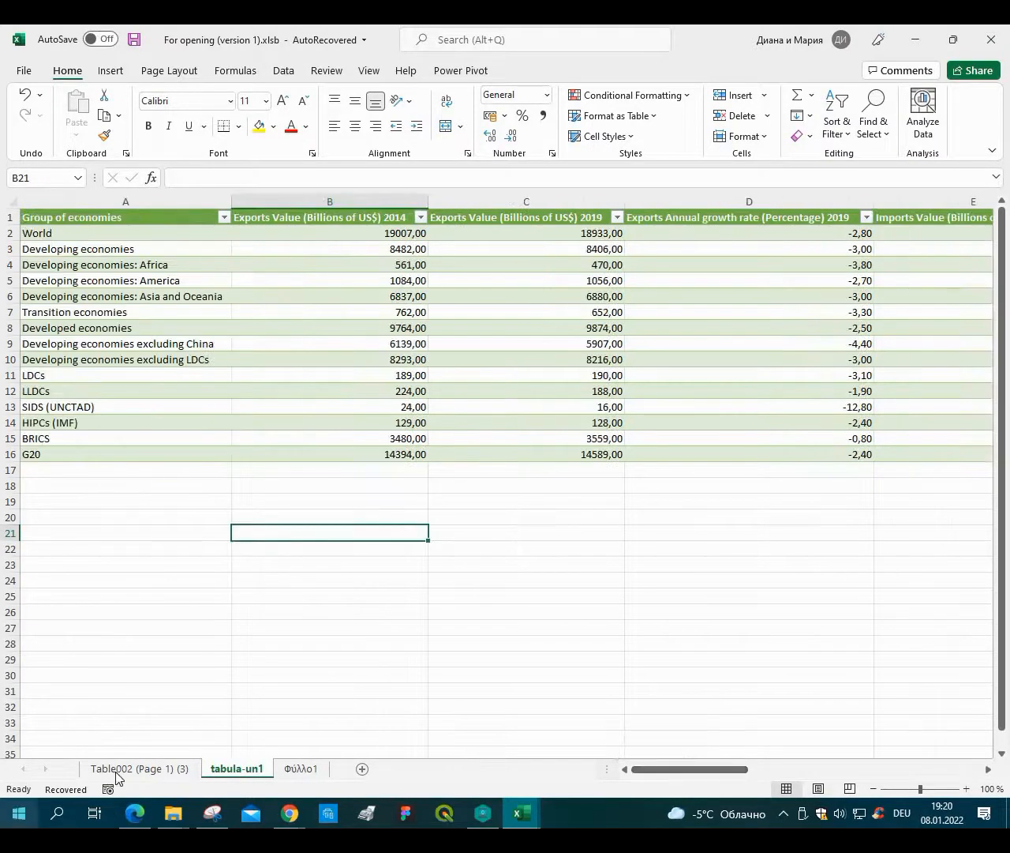
pyautogui.click(244, 774)
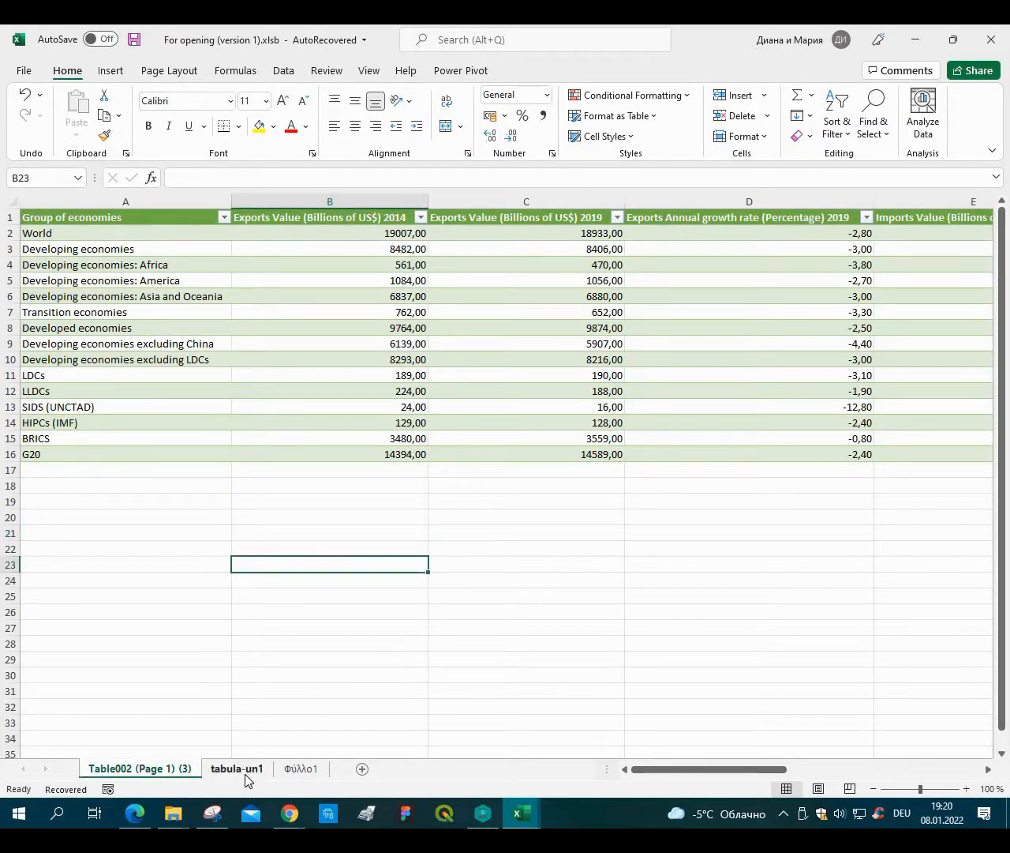
pyautogui.click(126, 770)
pyautogui.click(221, 772)
pyautogui.click(103, 765)
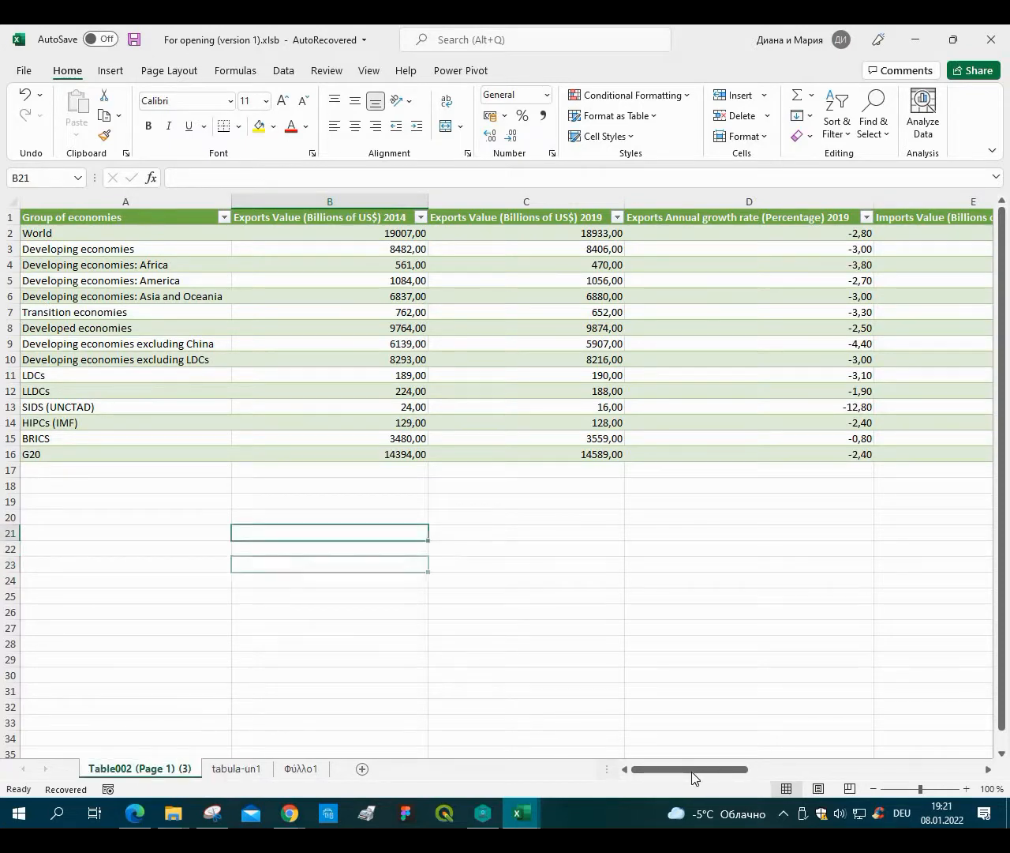
pyautogui.moveTo(692, 774); pyautogui.dragTo(888, 756)
pyautogui.click(230, 773)
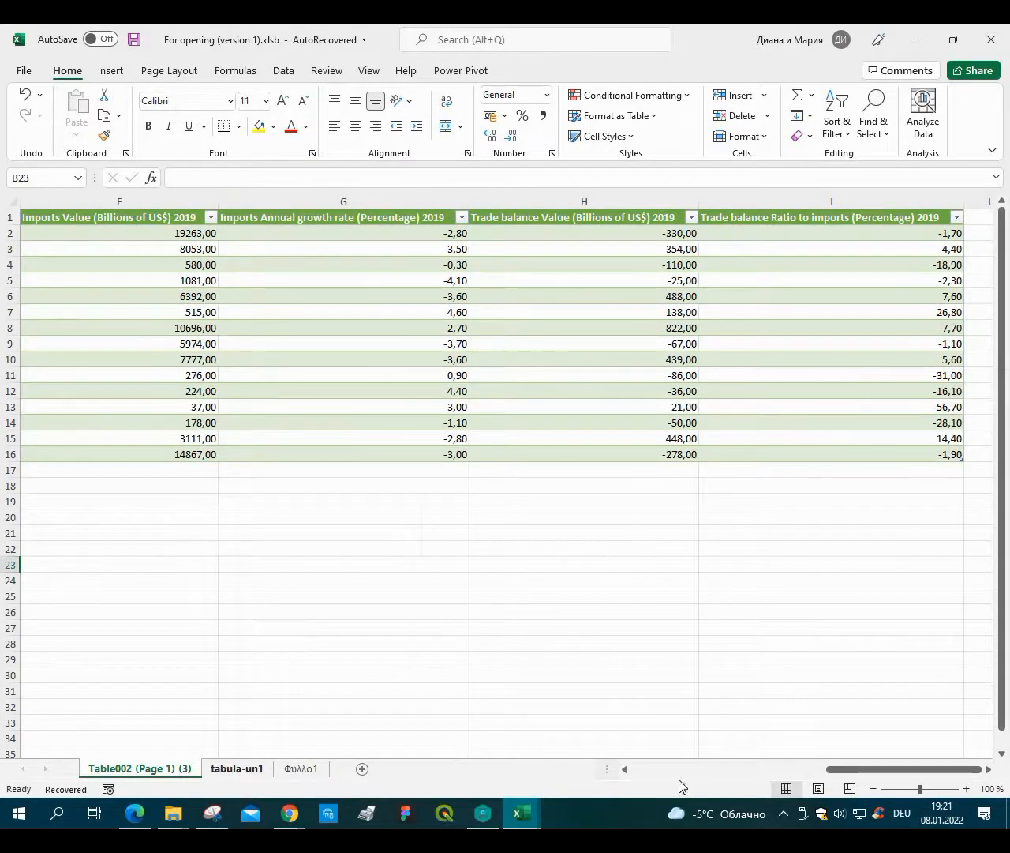
pyautogui.moveTo(833, 760); pyautogui.dragTo(896, 744)
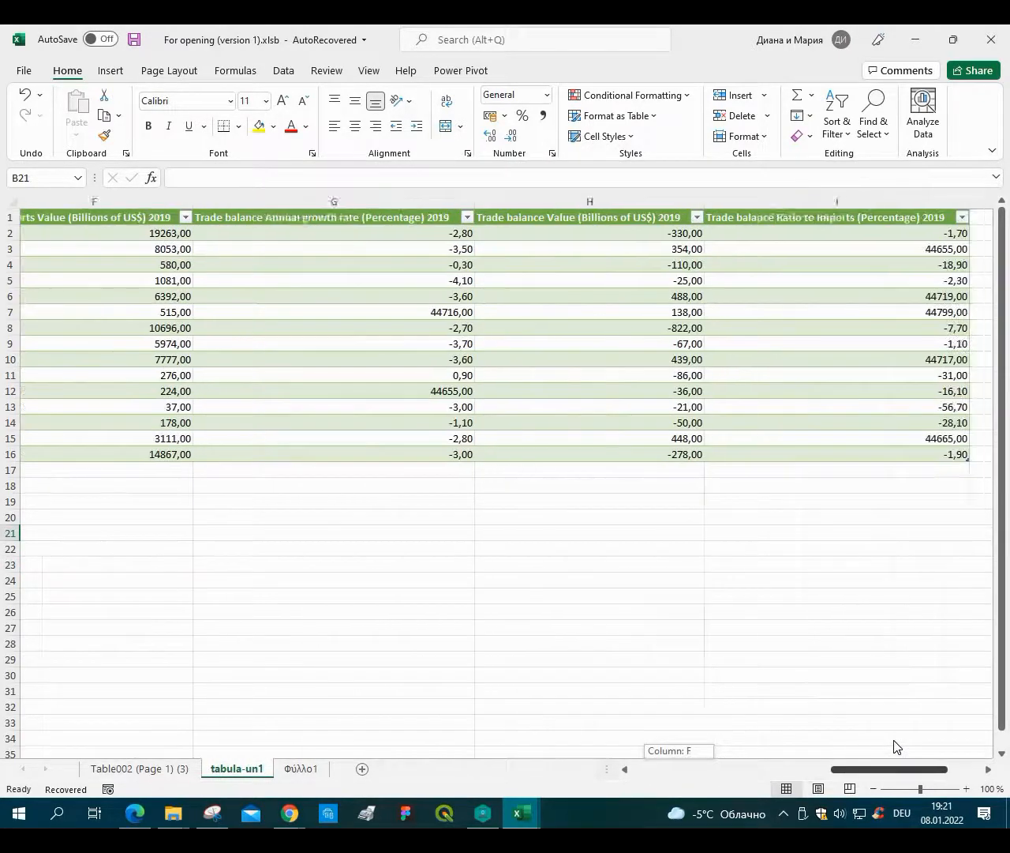
pyautogui.click(139, 775)
pyautogui.click(256, 770)
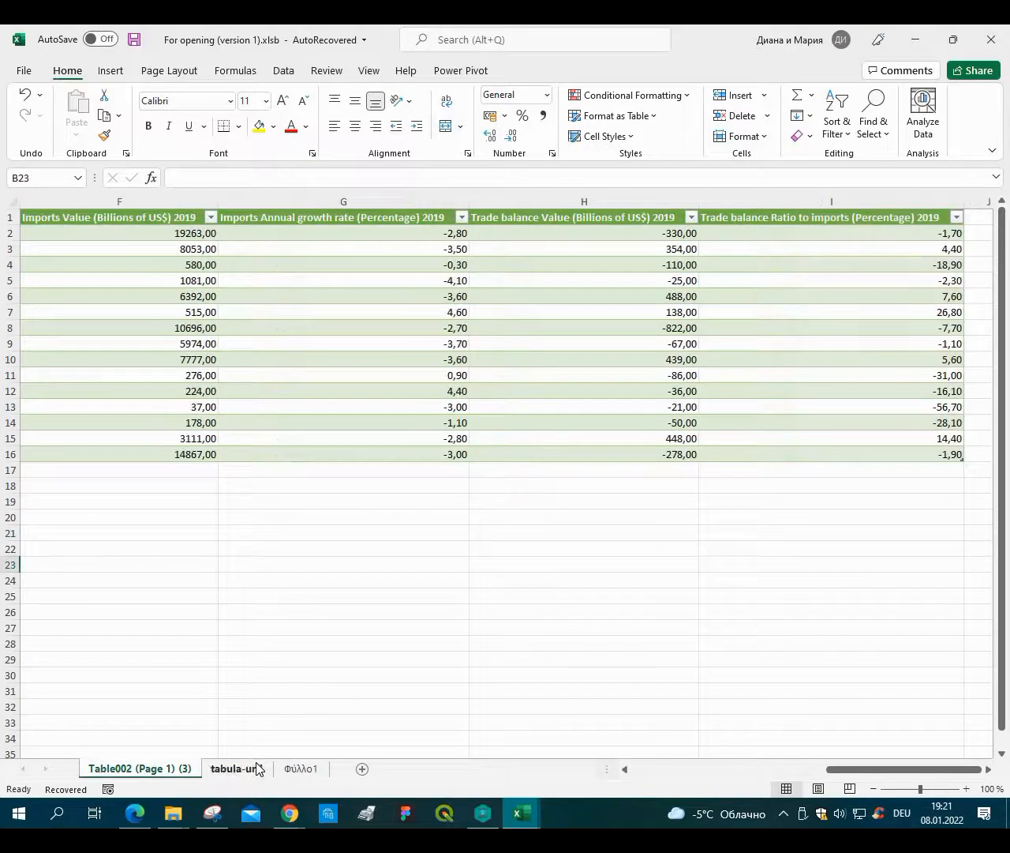